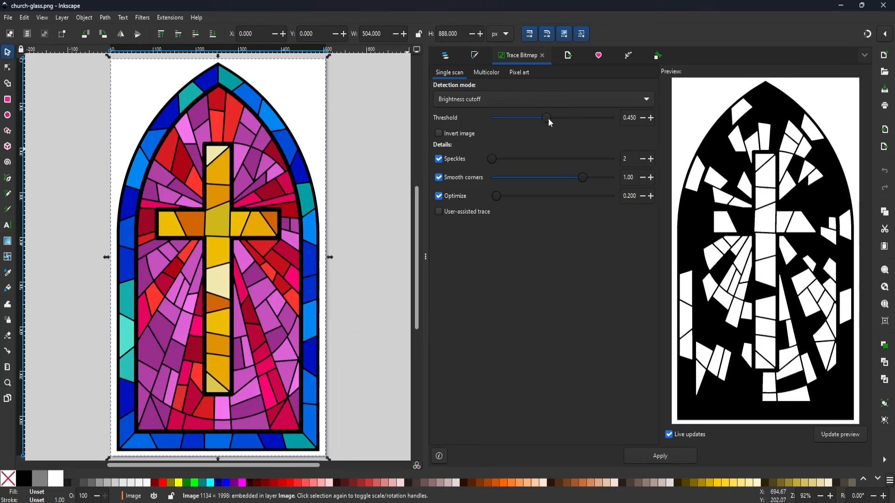
Step: Lower the brightness cutoff threshold to 0.242, and set up a multicolor trace using Colors detection with 48 scans
{"action": "mouse_move", "coordinate": [548, 119]}
{"action": "left_mouse_down"}
{"action": "mouse_move", "coordinate": [580, 115]}
{"action": "mouse_move", "coordinate": [524, 113]}
{"action": "left_mouse_up"}
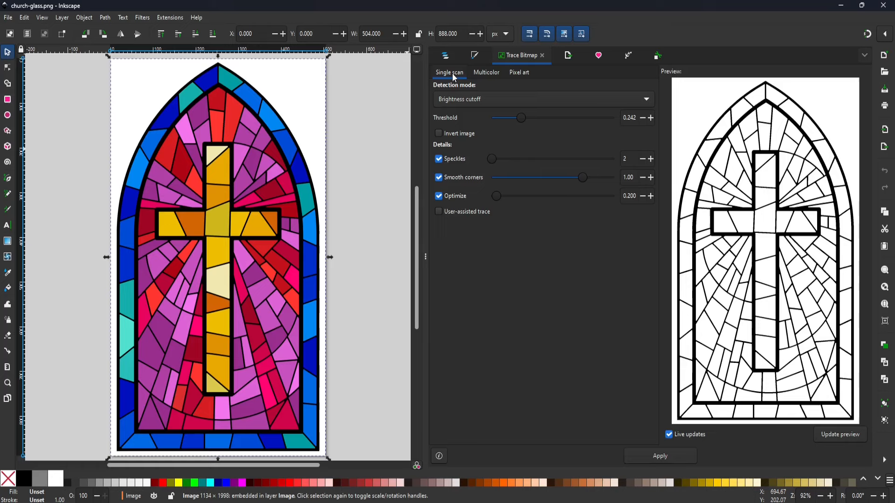
{"action": "left_click", "coordinate": [485, 76]}
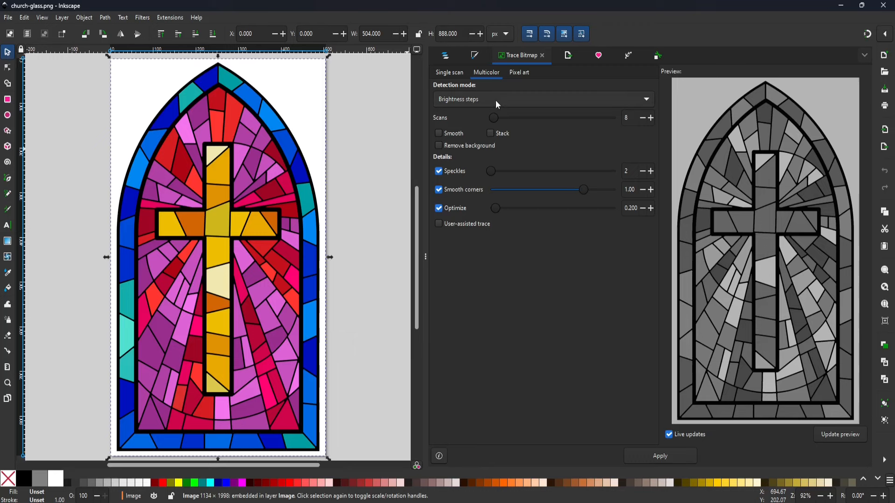
{"action": "left_click", "coordinate": [648, 100]}
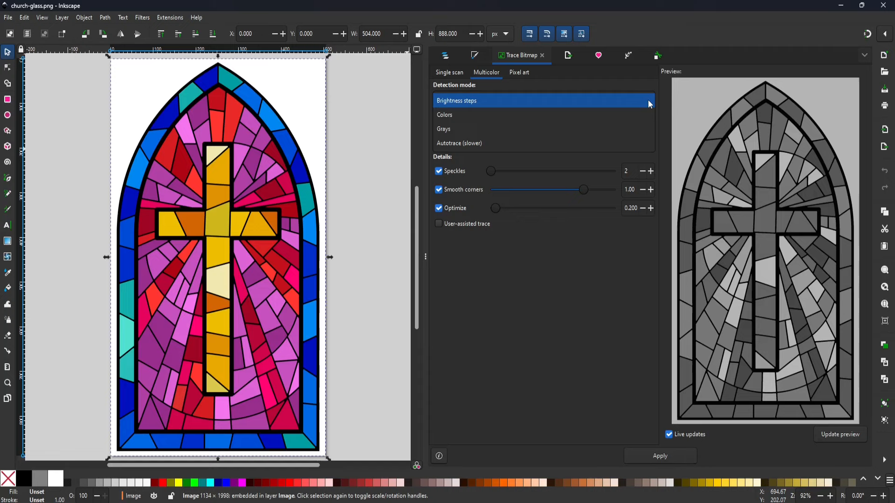
{"action": "left_click", "coordinate": [520, 122]}
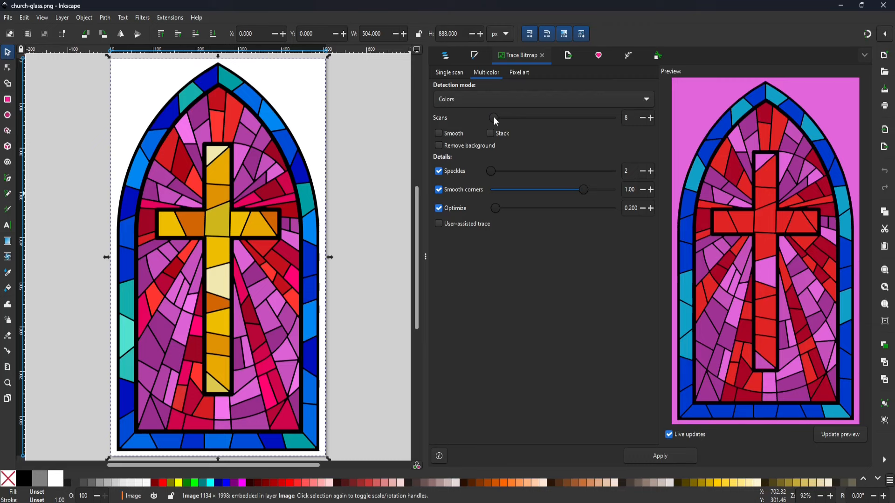
{"action": "mouse_move", "coordinate": [494, 118]}
{"action": "left_mouse_down"}
{"action": "mouse_move", "coordinate": [546, 117]}
{"action": "mouse_move", "coordinate": [517, 118]}
{"action": "left_mouse_up"}
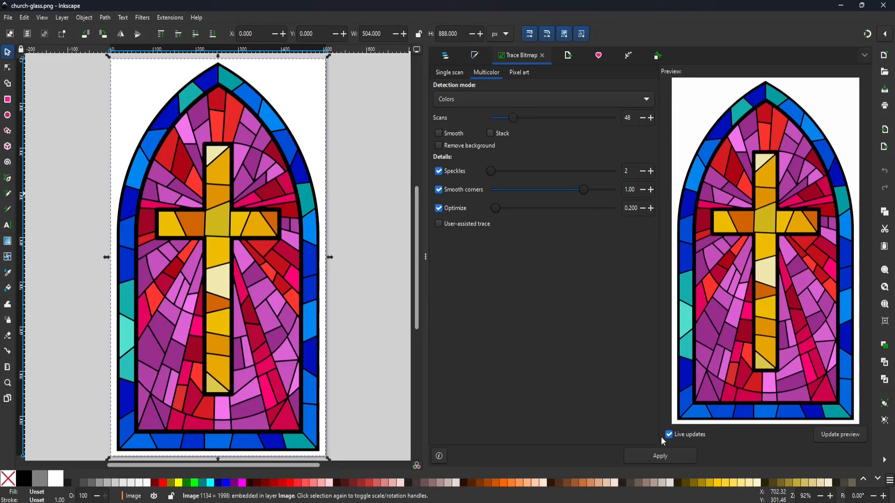
Step: Apply the multicolor trace and hide the original image to inspect the edges of the traced glass pieces
{"action": "left_click", "coordinate": [662, 457]}
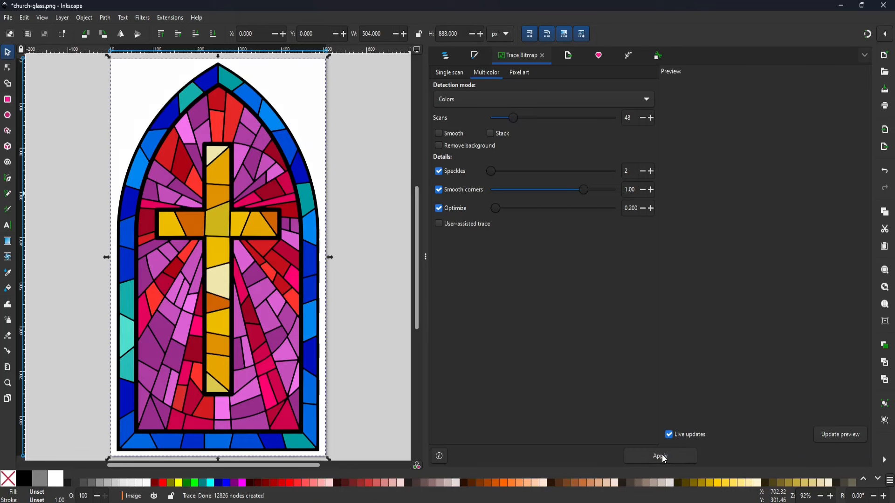
{"action": "left_click", "coordinate": [447, 55]}
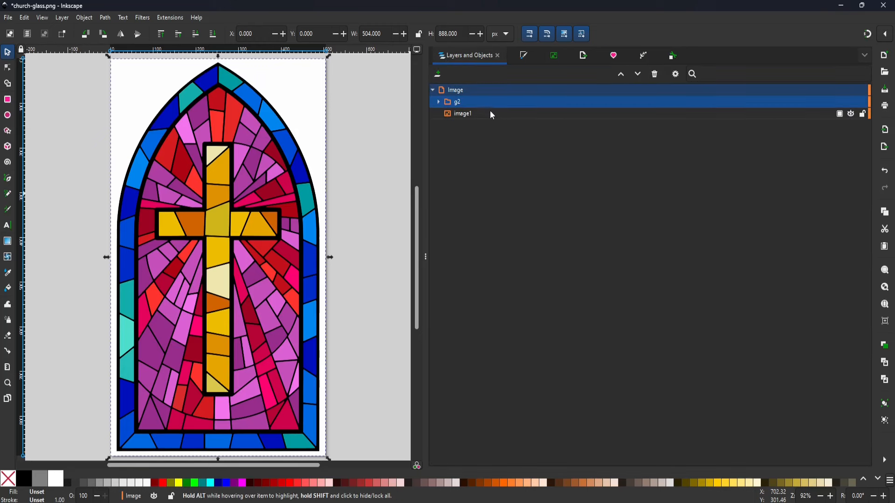
{"action": "left_click", "coordinate": [851, 114]}
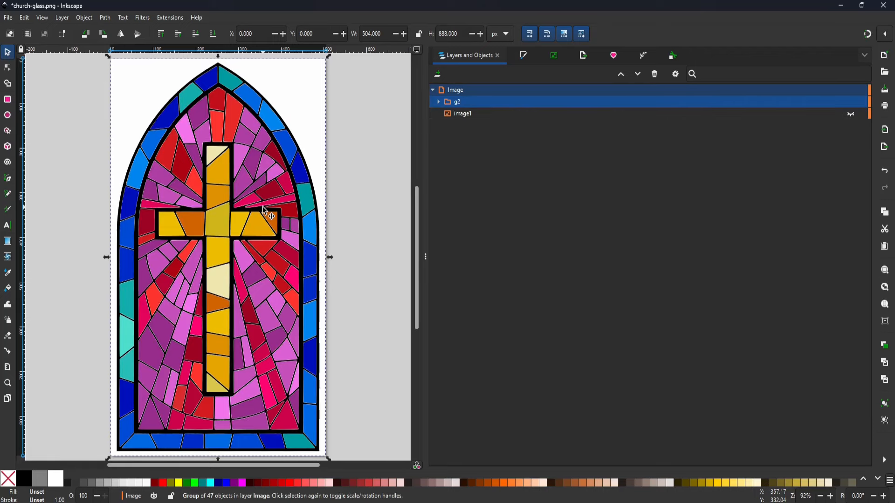
{"action": "key", "text": "plus"}
{"action": "key", "text": "plus"}
{"action": "key", "text": "plus"}
{"action": "key", "text": "plus"}
{"action": "key", "text": "plus"}
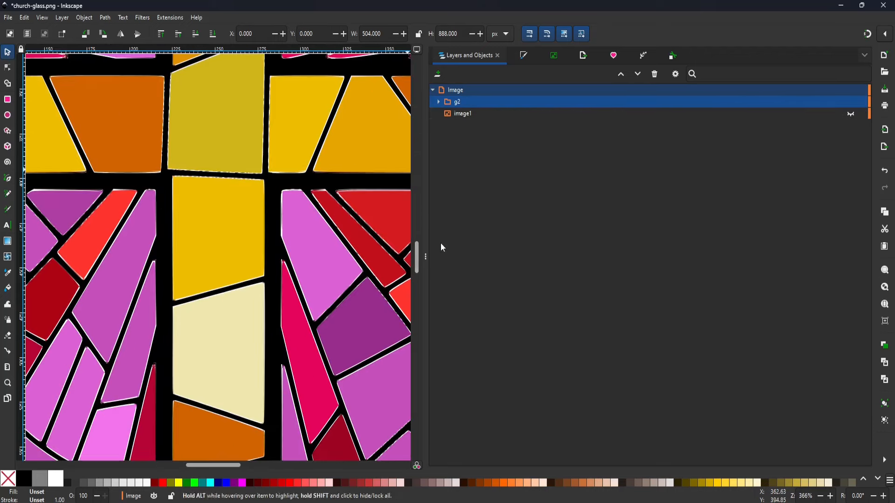
{"action": "scroll", "coordinate": [234, 465], "scroll_direction": "right", "scroll_amount": 3}
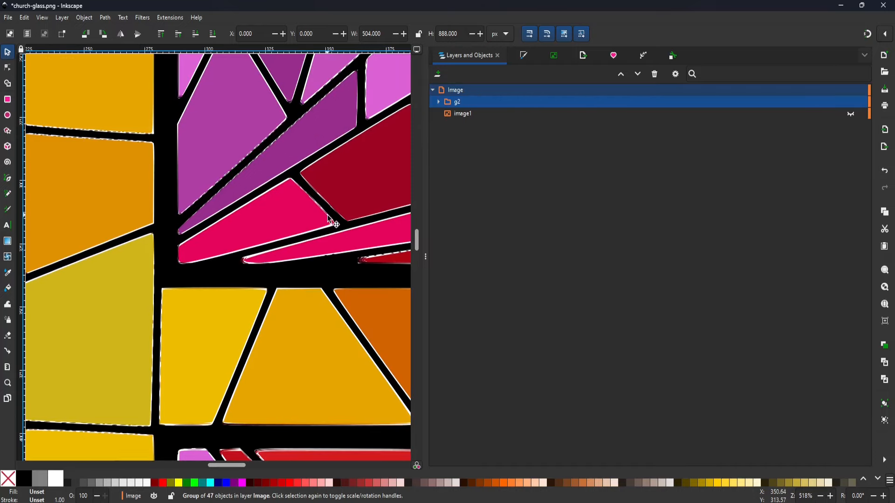
Step: Delete the traced group g2 and make the original image visible again
{"action": "left_click", "coordinate": [485, 104]}
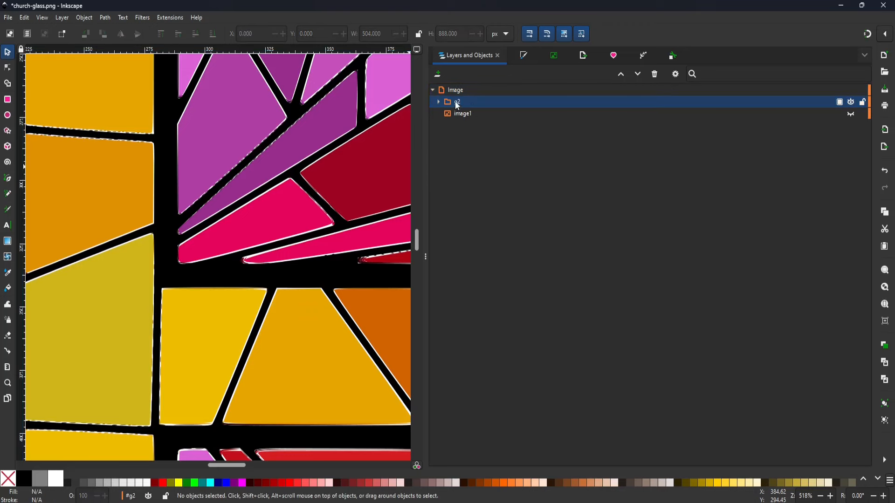
{"action": "right_click", "coordinate": [455, 102]}
{"action": "left_click", "coordinate": [478, 171]}
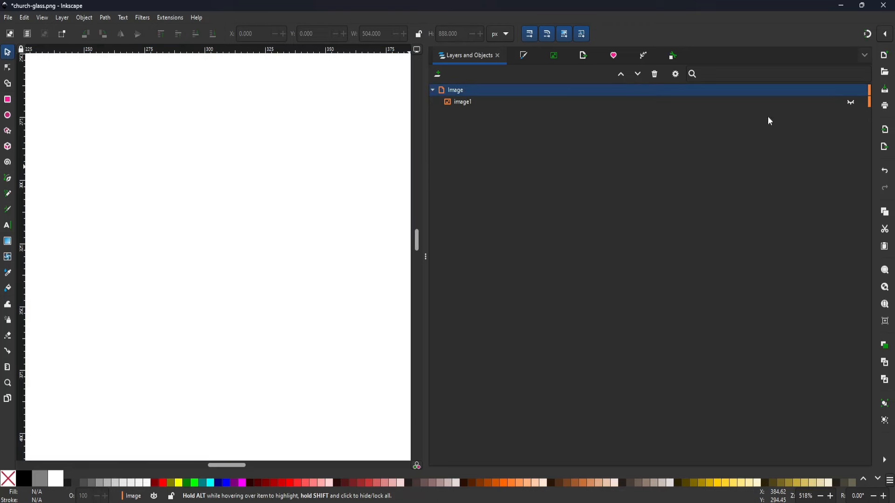
{"action": "left_click", "coordinate": [851, 103]}
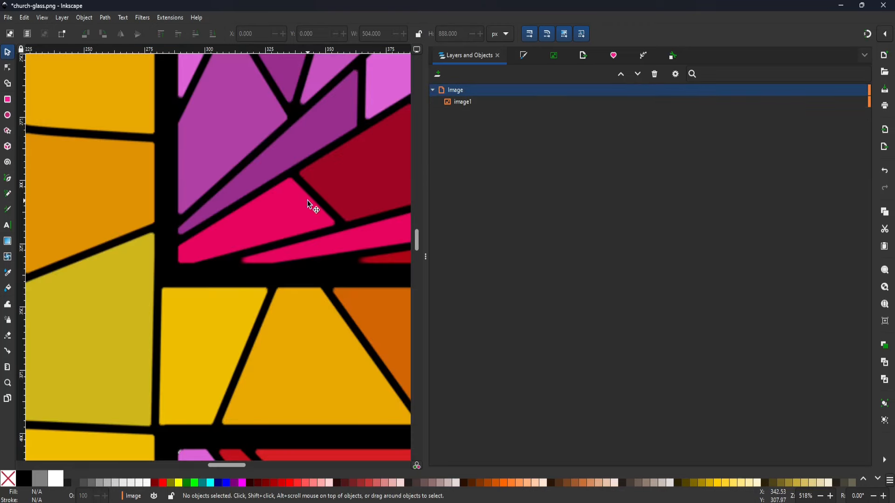
{"action": "key", "text": "minus"}
{"action": "key", "text": "minus"}
{"action": "key", "text": "minus"}
{"action": "key", "text": "minus"}
{"action": "key", "text": "minus"}
{"action": "scroll", "coordinate": [417, 222], "scroll_direction": "down", "scroll_amount": 3}
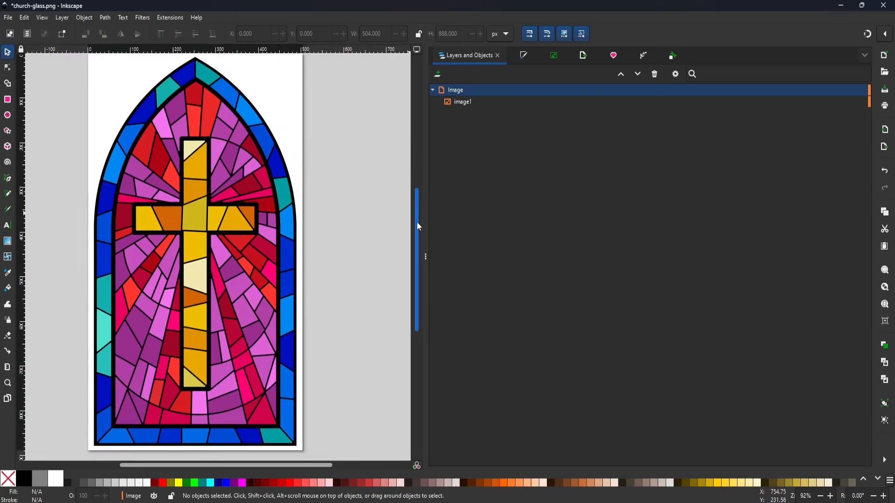
Step: Trace the original image again in multicolor with Speckles set to 8 and Remove background enabled
{"action": "left_click", "coordinate": [465, 101]}
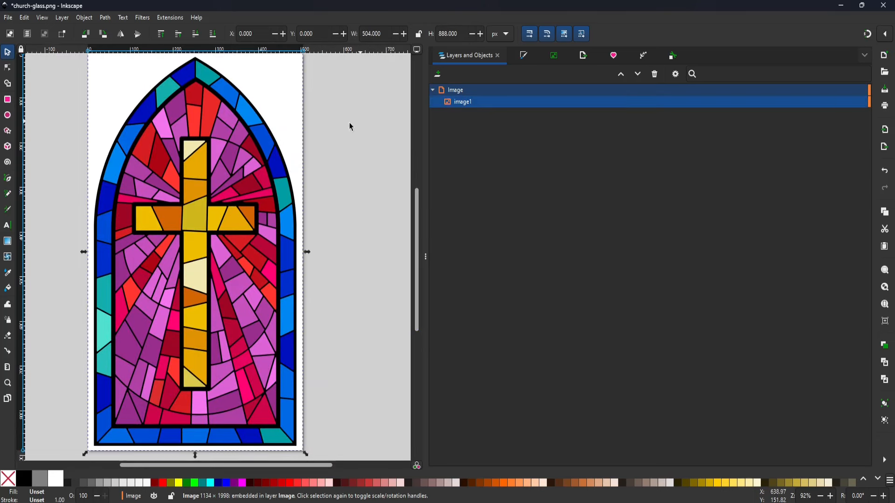
{"action": "left_click", "coordinate": [105, 18]}
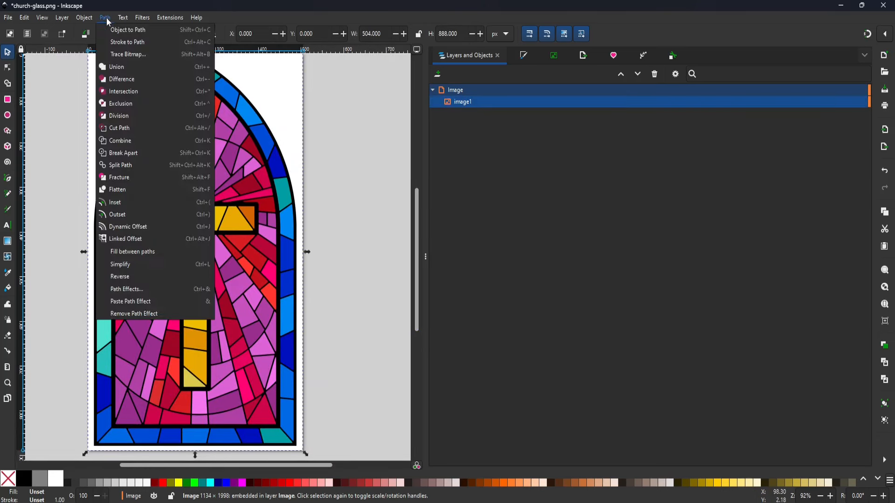
{"action": "left_click", "coordinate": [120, 54]}
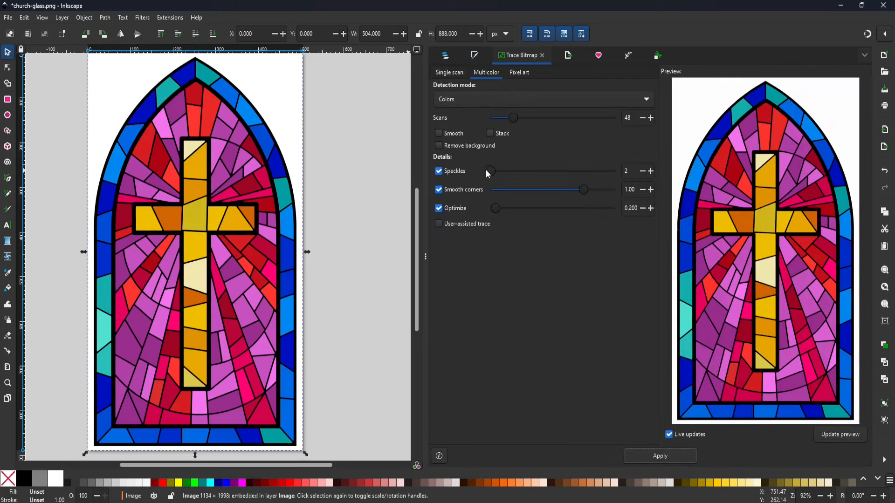
{"action": "left_click_drag", "start_coordinate": [488, 170], "coordinate": [489, 170]}
{"action": "left_click", "coordinate": [441, 147]}
{"action": "left_click", "coordinate": [656, 456]}
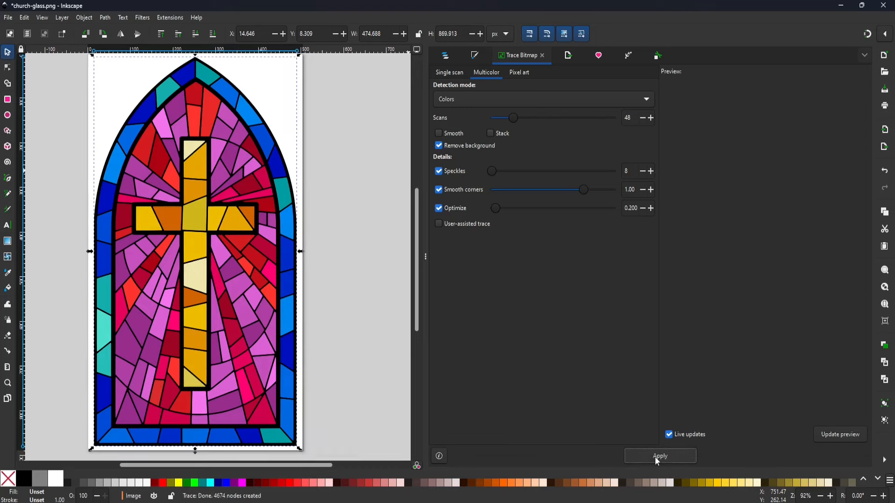
Step: Hide the original image and inspect the edges of the new traced group up close
{"action": "left_click", "coordinate": [445, 55]}
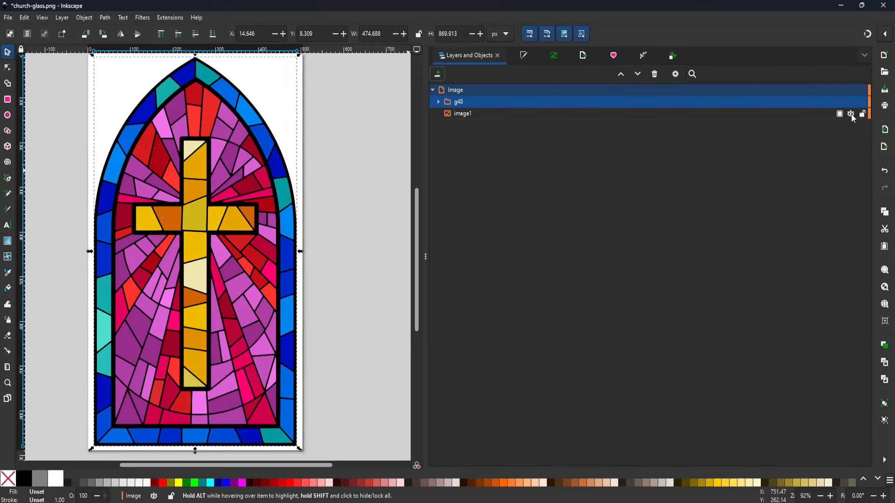
{"action": "left_click", "coordinate": [851, 114]}
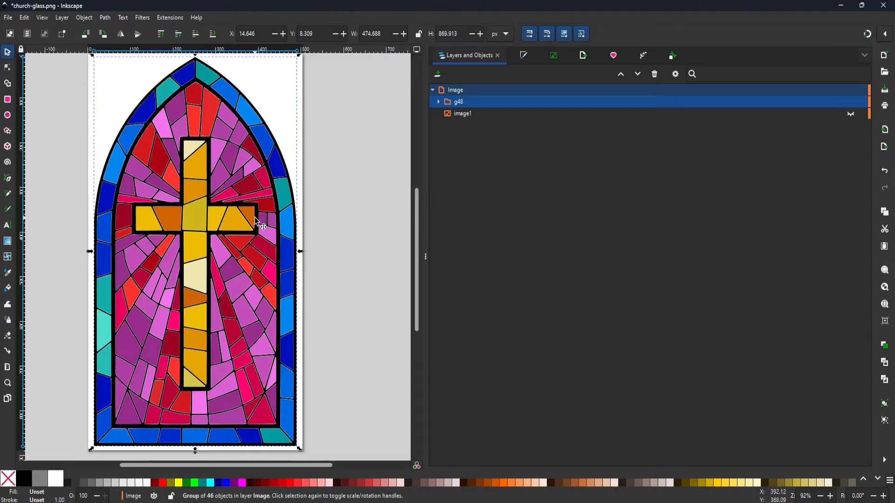
{"action": "scroll", "coordinate": [258, 222], "scroll_direction": "up", "scroll_amount": 6, "text": "ctrl"}
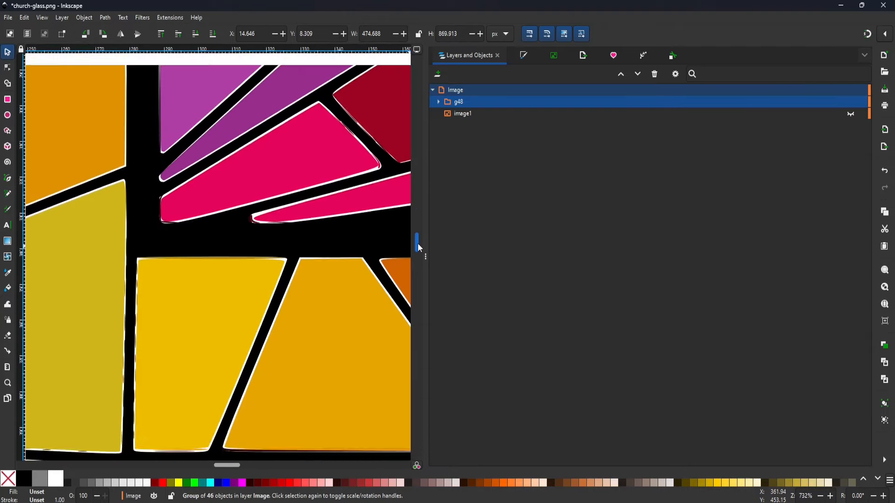
{"action": "scroll", "coordinate": [418, 242], "scroll_direction": "up", "scroll_amount": 3}
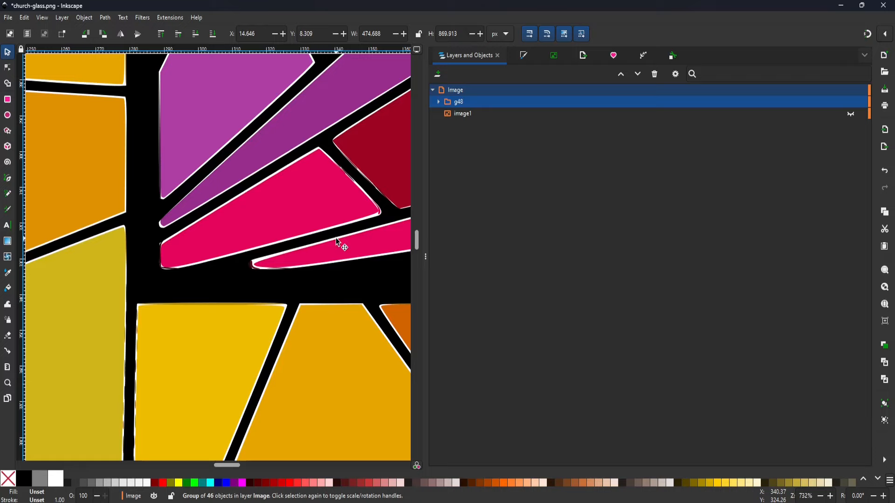
{"action": "scroll", "coordinate": [335, 238], "scroll_direction": "down", "scroll_amount": 6, "text": "ctrl"}
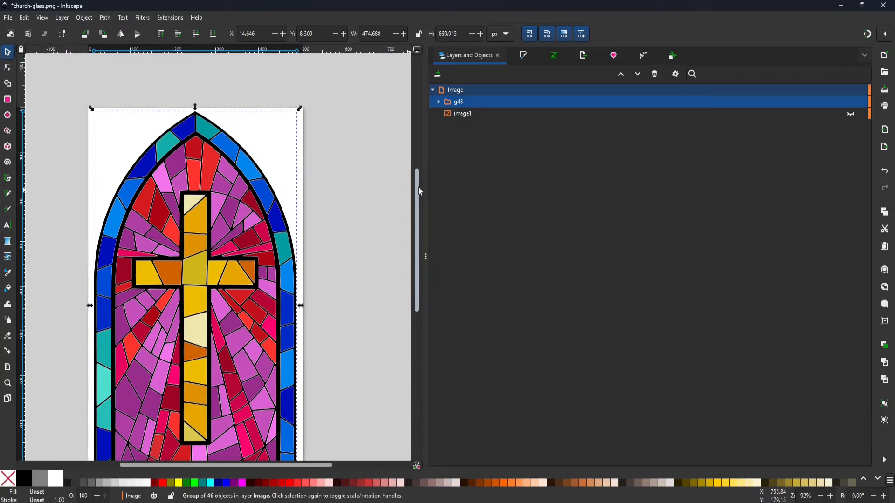
{"action": "scroll", "coordinate": [421, 205], "scroll_direction": "down", "scroll_amount": 3}
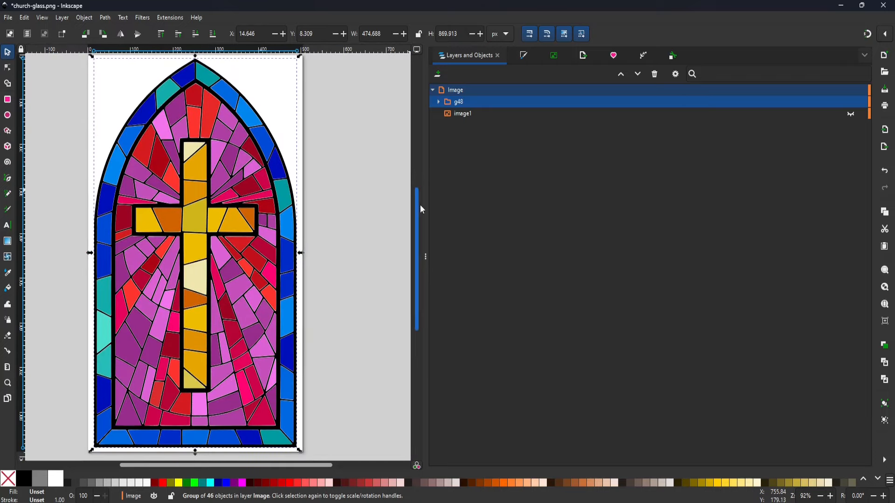
Step: Save a copy of the traced artwork in Plain SVG format
{"action": "left_click", "coordinate": [8, 17]}
{"action": "left_click", "coordinate": [35, 116]}
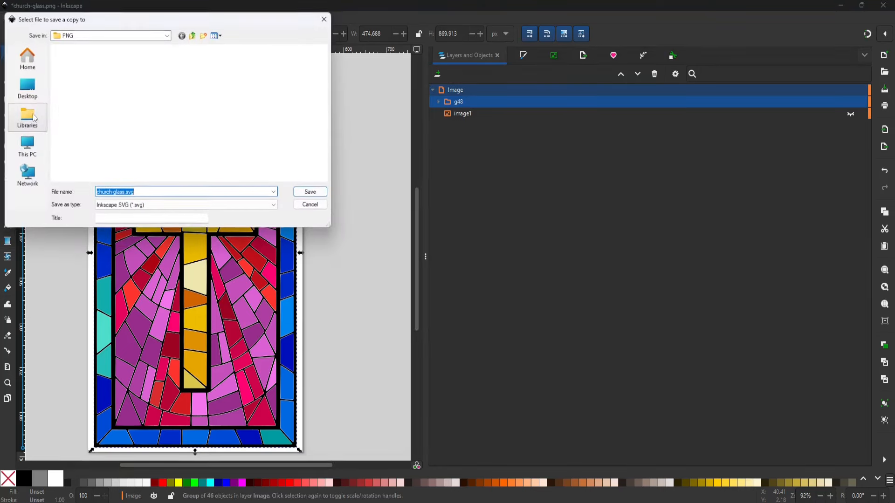
{"action": "left_click", "coordinate": [275, 206]}
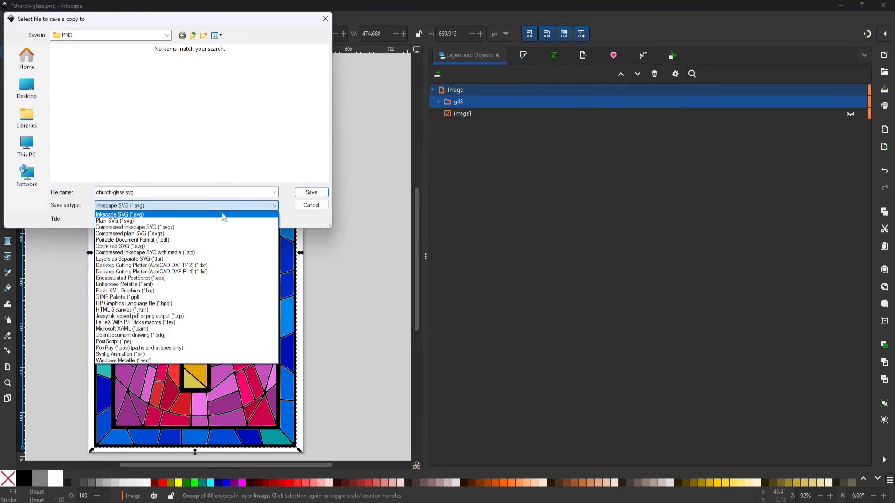
{"action": "left_click", "coordinate": [138, 220]}
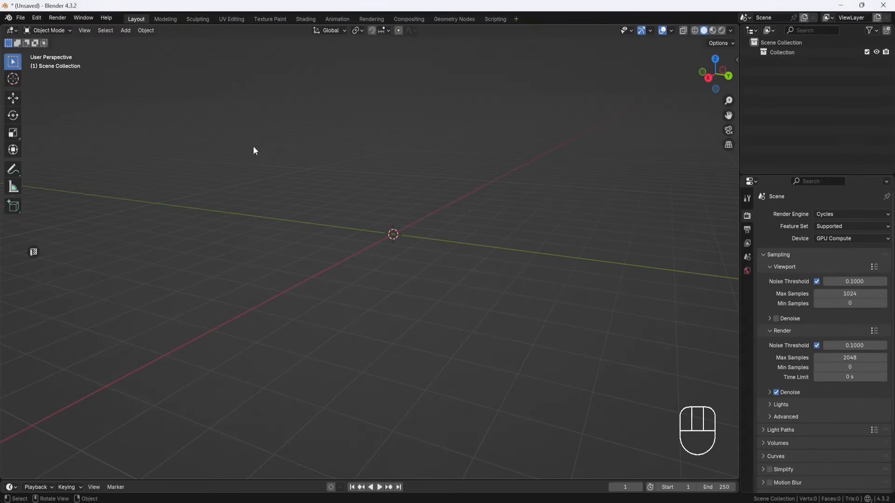
Step: Switch to Blender and import Inkscape-church-glass.svg as Scalable Vector Graphics
{"action": "left_click", "coordinate": [20, 17]}
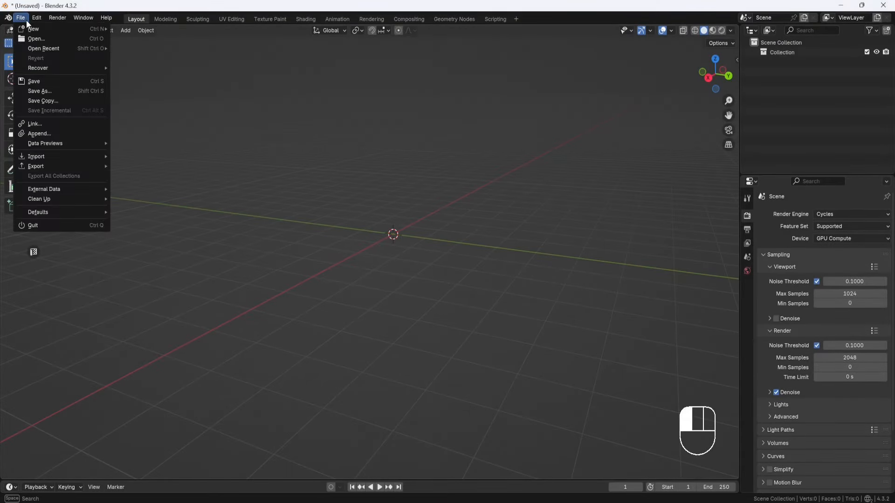
{"action": "mouse_move", "coordinate": [55, 154]}
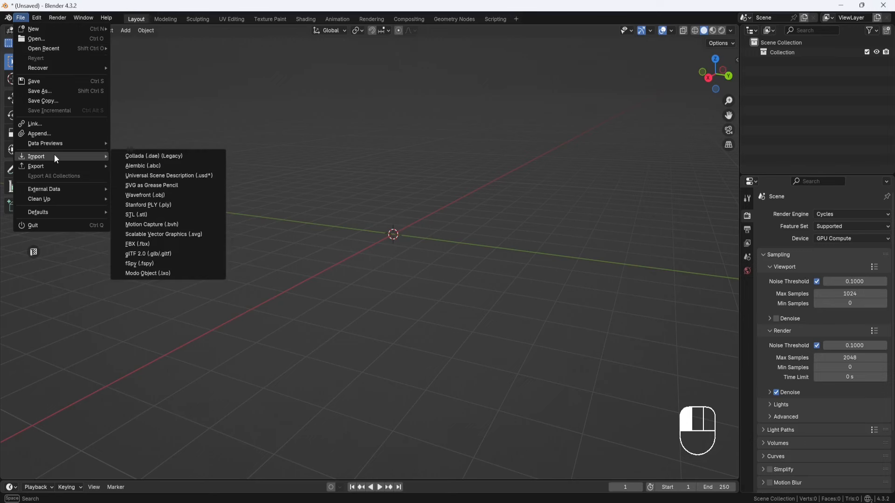
{"action": "left_click", "coordinate": [156, 234]}
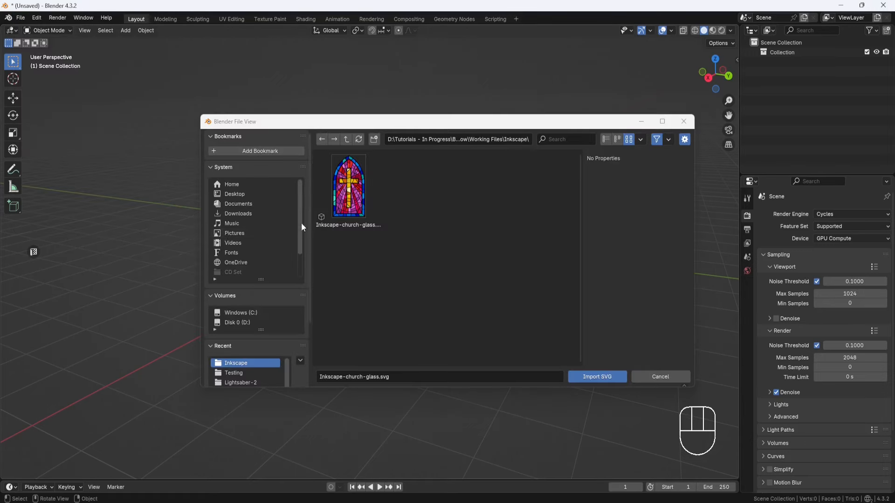
{"action": "left_click", "coordinate": [348, 191]}
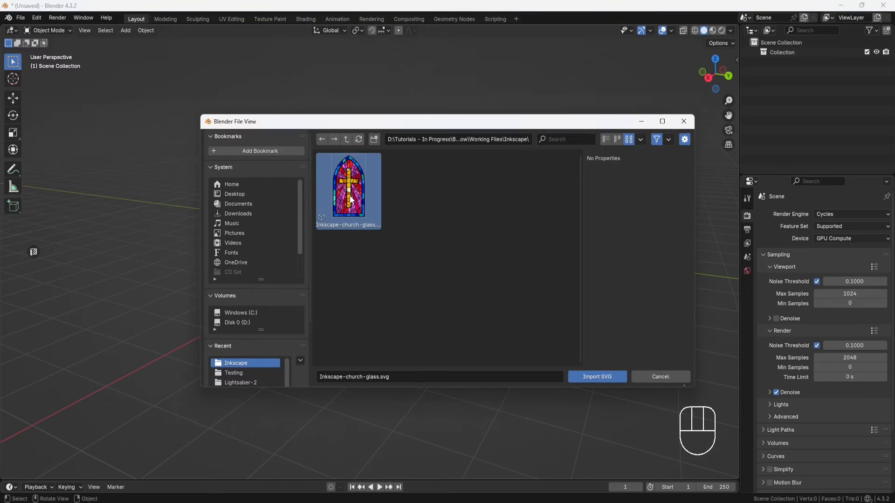
{"action": "left_click", "coordinate": [599, 377]}
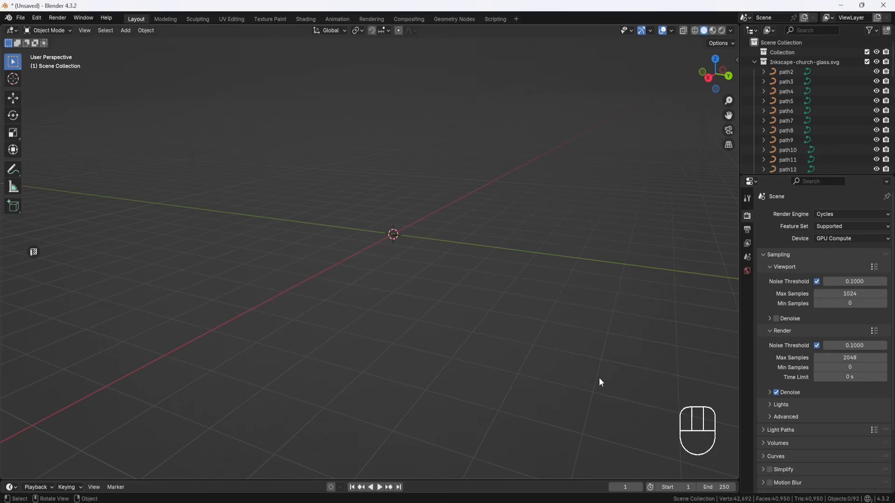
Step: Frame the imported stained-glass curves in the viewport and select the path2 curve at the window's border
{"action": "left_click_drag", "start_coordinate": [447, 204], "coordinate": [381, 259]}
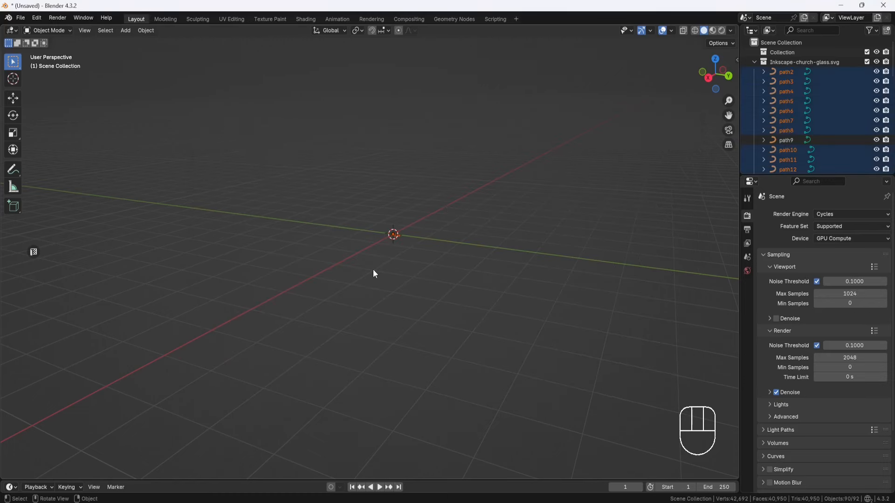
{"action": "key", "text": "KP_Decimal"}
{"action": "middle_click_drag", "start_coordinate": [362, 243], "coordinate": [440, 266]}
{"action": "left_click", "coordinate": [489, 284]}
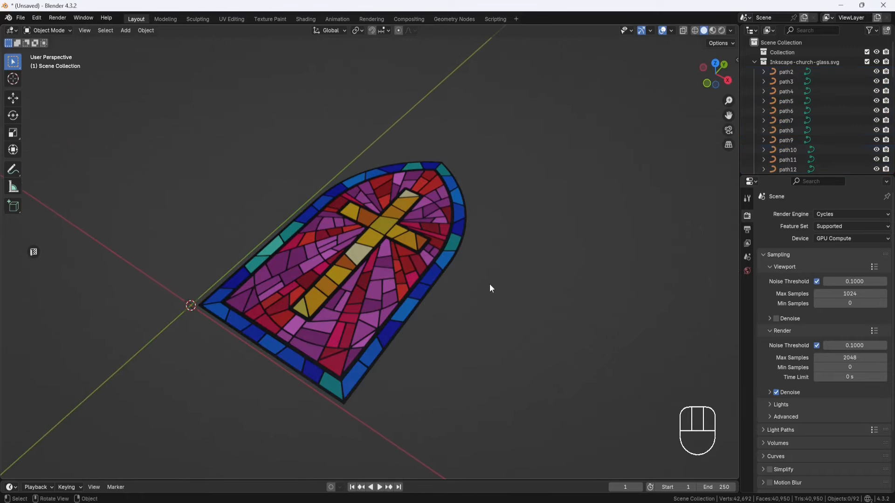
{"action": "left_click", "coordinate": [462, 240]}
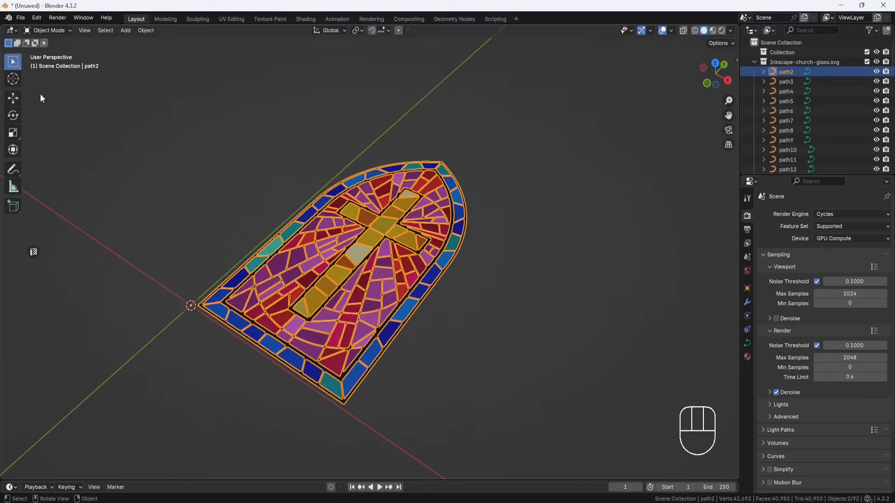
Step: Try lifting the window's frame curve above the coloured glass pieces, and undo the move
{"action": "left_click", "coordinate": [18, 97]}
{"action": "middle_click_drag", "start_coordinate": [217, 255], "coordinate": [194, 223]}
{"action": "left_click_drag", "start_coordinate": [176, 212], "coordinate": [166, 152]}
{"action": "mouse_move", "coordinate": [393, 210]}
{"action": "middle_mouse_down"}
{"action": "mouse_move", "coordinate": [414, 182]}
{"action": "mouse_move", "coordinate": [404, 241]}
{"action": "mouse_move", "coordinate": [397, 224]}
{"action": "middle_mouse_up"}
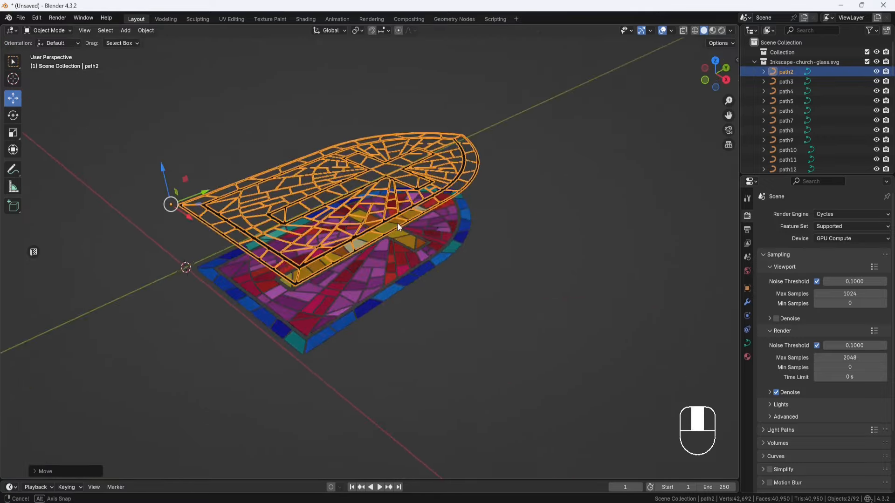
{"action": "key", "text": "ctrl+z"}
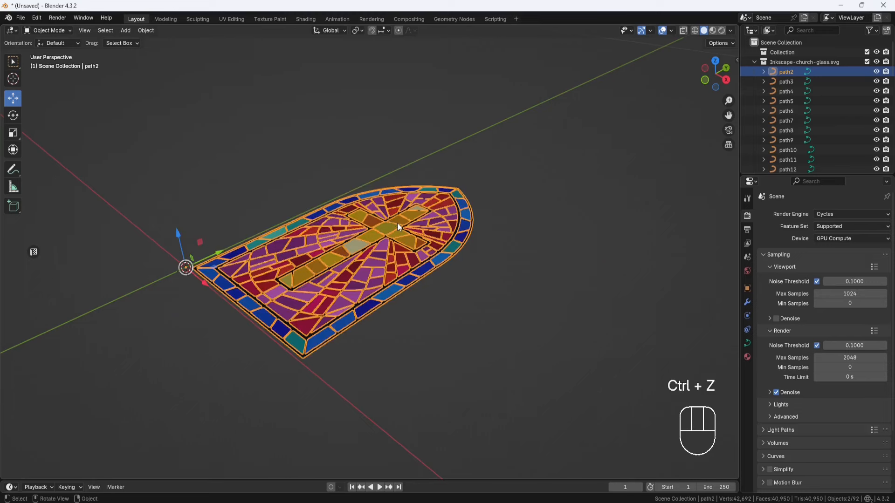
Step: Examine how the coloured glass pieces are grouped by selecting a red inner pane and a teal border pane
{"action": "left_click", "coordinate": [490, 255]}
{"action": "mouse_move", "coordinate": [489, 256]}
{"action": "middle_mouse_down"}
{"action": "mouse_move", "coordinate": [503, 276]}
{"action": "mouse_move", "coordinate": [493, 243]}
{"action": "middle_mouse_up"}
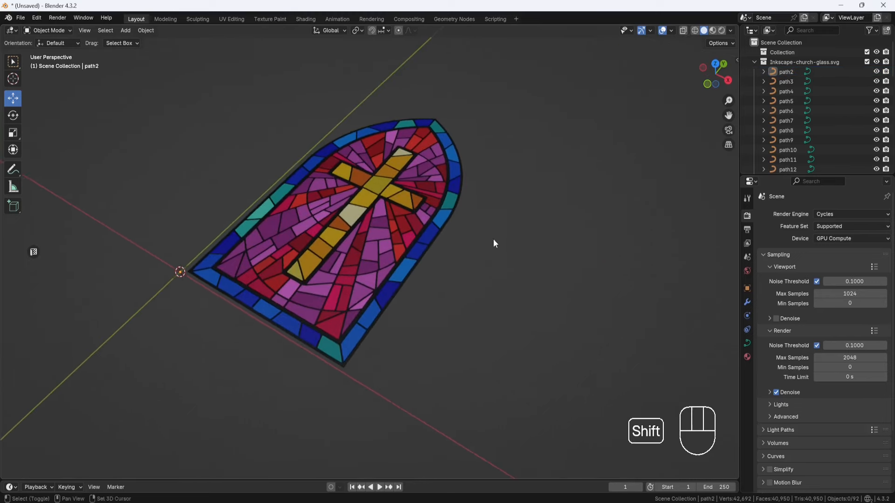
{"action": "scroll", "coordinate": [493, 240], "scroll_direction": "up", "scroll_amount": 2}
{"action": "left_click", "coordinate": [385, 227]}
{"action": "left_click", "coordinate": [408, 230]}
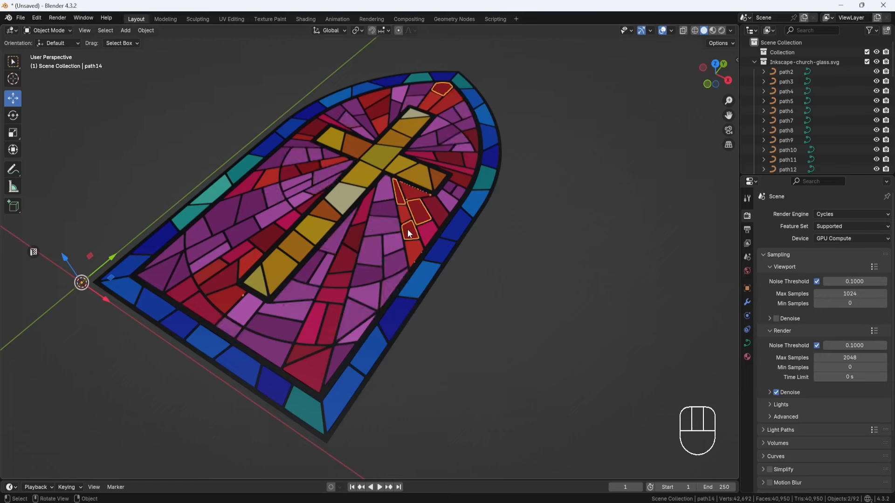
{"action": "left_click", "coordinate": [445, 247]}
{"action": "left_click", "coordinate": [474, 198]}
{"action": "left_click", "coordinate": [481, 182]}
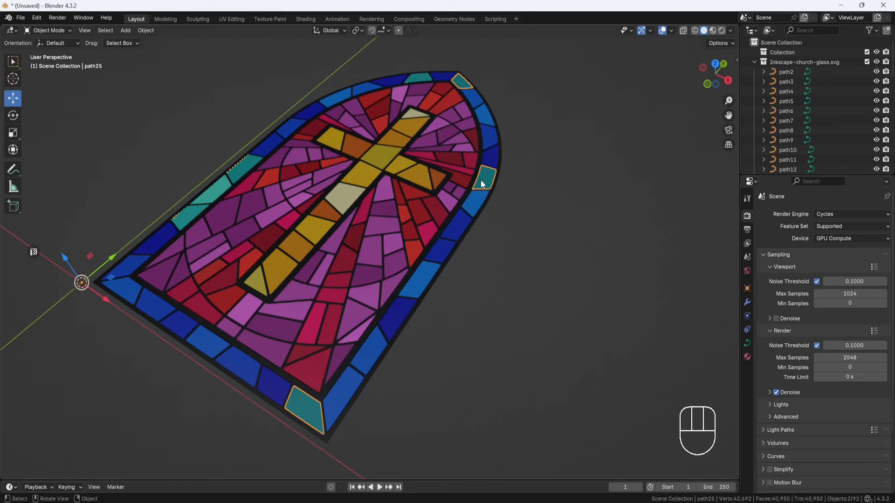
Step: Select all the imported window curves and scale them by 10 in X and Y
{"action": "scroll", "coordinate": [485, 173], "scroll_direction": "down", "scroll_amount": 3}
{"action": "left_click_drag", "start_coordinate": [506, 121], "coordinate": [225, 359]}
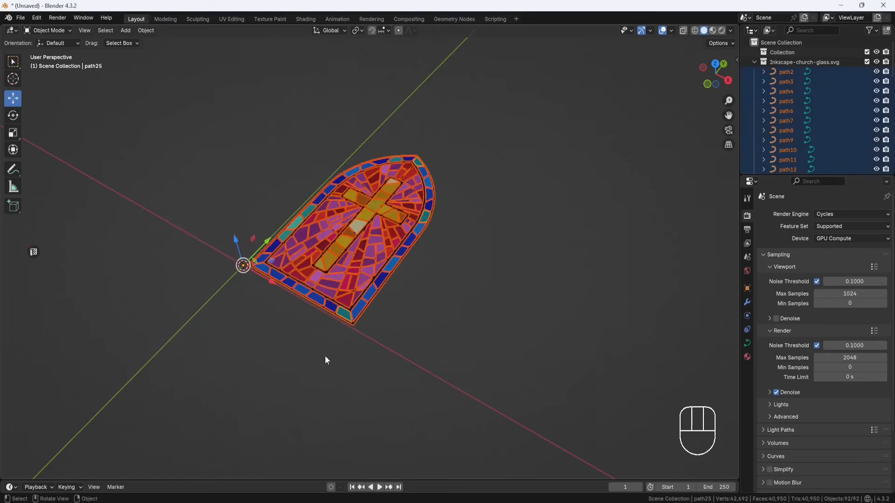
{"action": "middle_click_drag", "start_coordinate": [326, 356], "coordinate": [376, 326]}
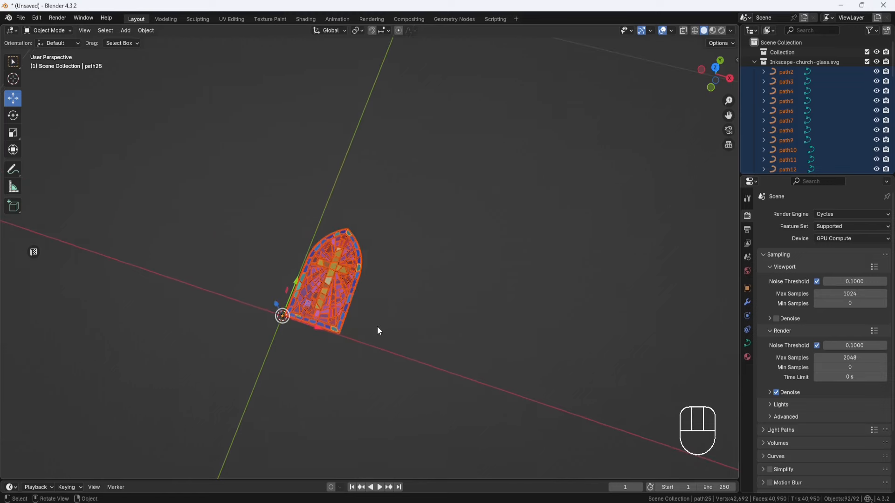
{"action": "left_click", "coordinate": [12, 134]}
{"action": "left_click_drag", "start_coordinate": [314, 310], "coordinate": [364, 276]}
{"action": "left_click", "coordinate": [63, 471]}
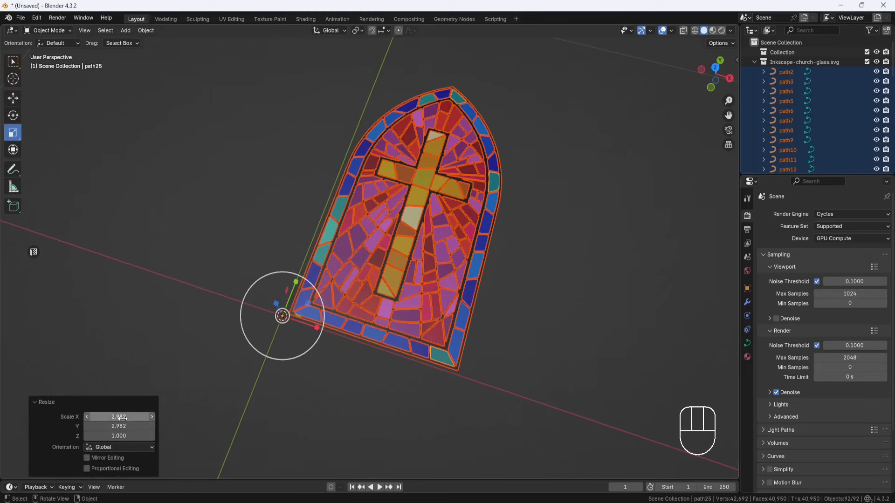
{"action": "left_click", "coordinate": [119, 417]}
{"action": "type", "text": "10"}
{"action": "key", "text": "Return"}
{"action": "left_click", "coordinate": [119, 426]}
{"action": "type", "text": "10"}
{"action": "key", "text": "Return"}
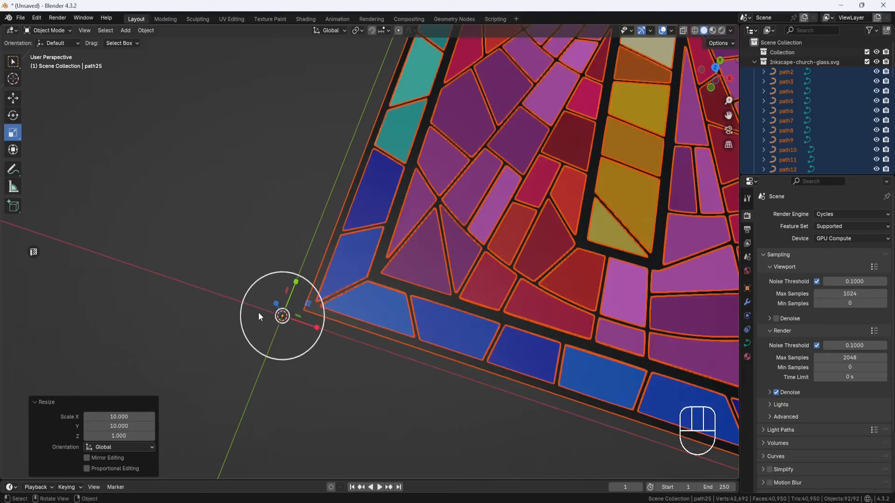
Step: Rotate all the window curves 90° about the global X axis to stand the window upright
{"action": "scroll", "coordinate": [258, 312], "scroll_direction": "down", "scroll_amount": 3}
{"action": "middle_click_drag", "start_coordinate": [304, 295], "coordinate": [313, 242]}
{"action": "left_click", "coordinate": [11, 117]}
{"action": "left_click_drag", "start_coordinate": [219, 221], "coordinate": [204, 289], "text": "ctrl"}
{"action": "middle_click_drag", "start_coordinate": [226, 300], "coordinate": [299, 360]}
{"action": "scroll", "coordinate": [306, 306], "scroll_direction": "down", "scroll_amount": 2}
{"action": "middle_click_drag", "start_coordinate": [299, 361], "coordinate": [292, 340]}
{"action": "middle_click_drag", "start_coordinate": [300, 287], "coordinate": [375, 288], "text": "shift"}
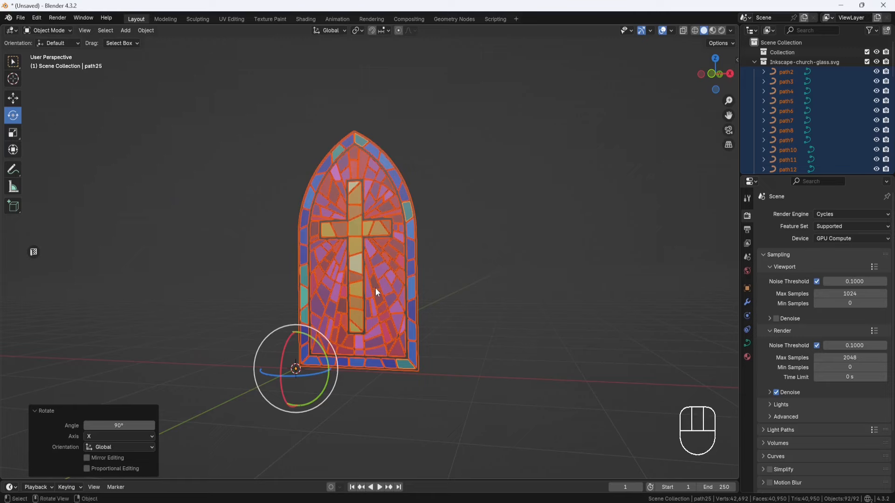
{"action": "scroll", "coordinate": [376, 287], "scroll_direction": "up", "scroll_amount": 1}
Step: Select only the black frame curve path2 and apply its scale
{"action": "left_click", "coordinate": [468, 303]}
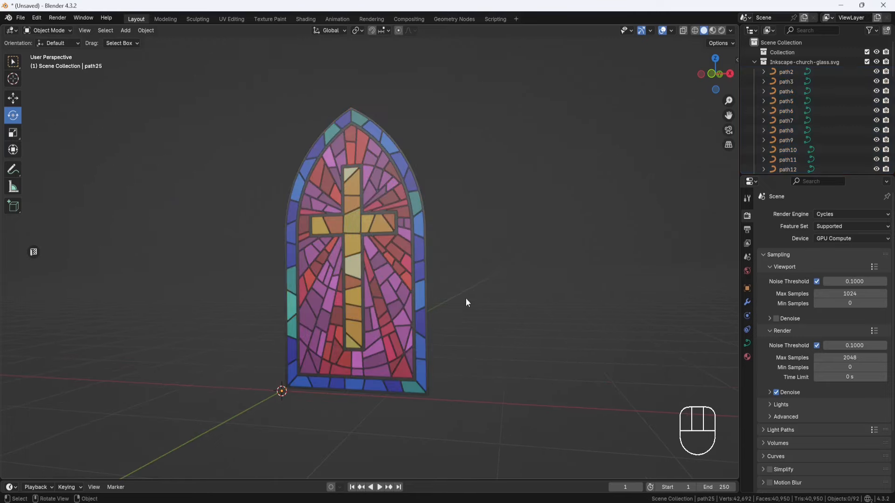
{"action": "left_click", "coordinate": [426, 239]}
{"action": "middle_click_drag", "start_coordinate": [449, 247], "coordinate": [456, 291]}
{"action": "scroll", "coordinate": [443, 271], "scroll_direction": "up", "scroll_amount": 4}
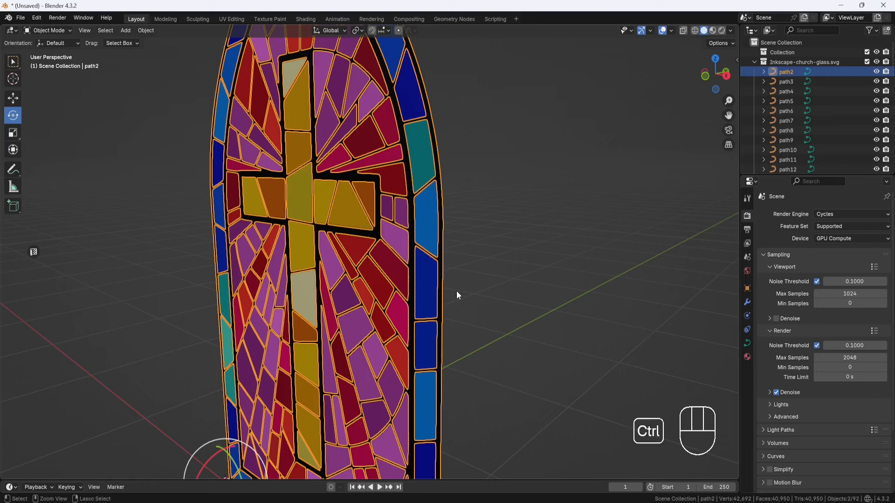
{"action": "key", "text": "ctrl+a"}
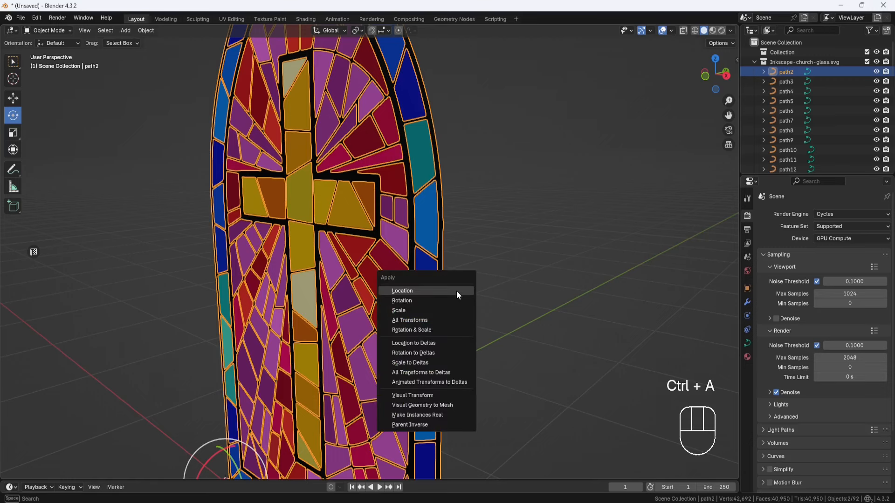
{"action": "left_click", "coordinate": [424, 310]}
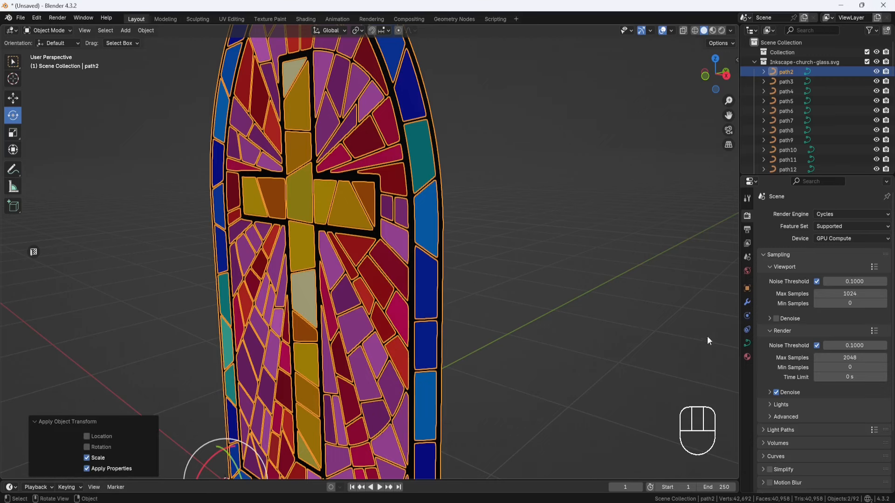
Step: Extrude the frame curve's geometry by 0.0005 m and check its thickness from the side
{"action": "left_click", "coordinate": [747, 343]}
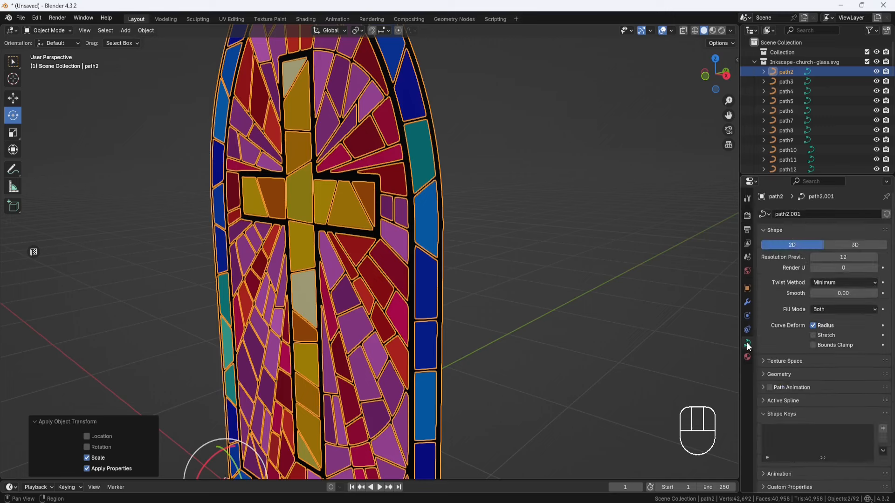
{"action": "left_click", "coordinate": [763, 374]}
{"action": "left_click", "coordinate": [834, 399]}
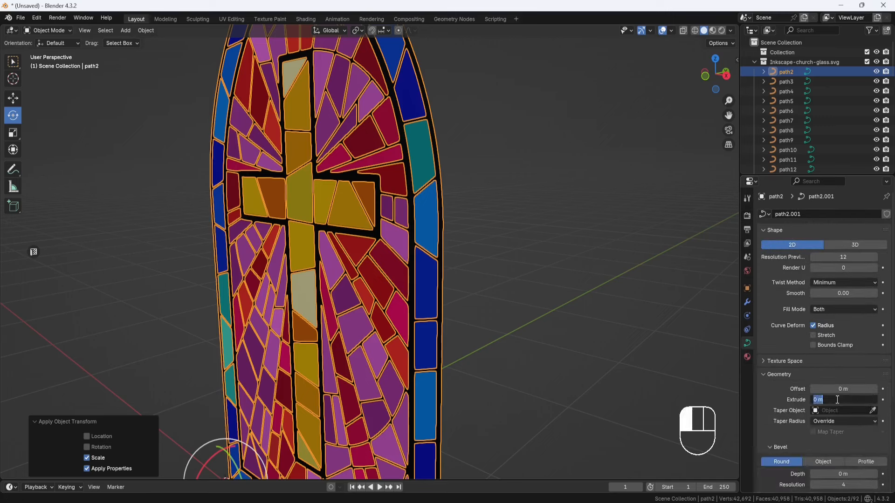
{"action": "type", "text": ".0005"}
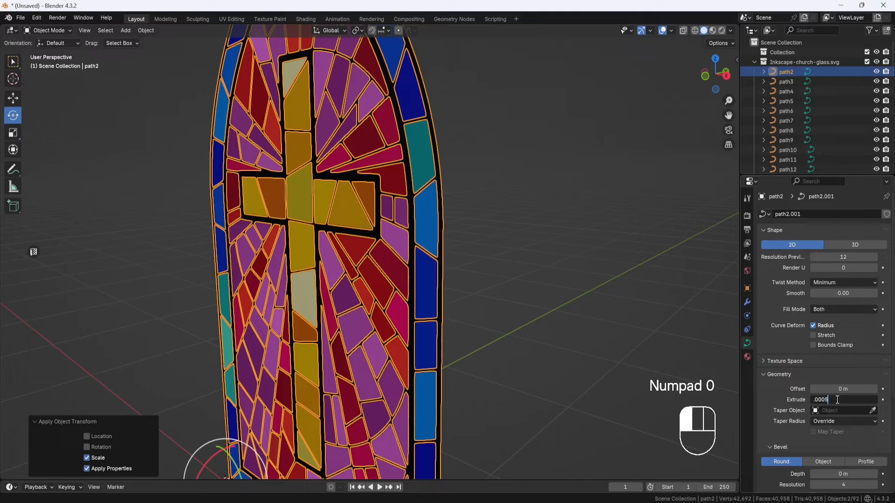
{"action": "key", "text": "Return"}
{"action": "middle_click_drag", "start_coordinate": [578, 266], "coordinate": [558, 274]}
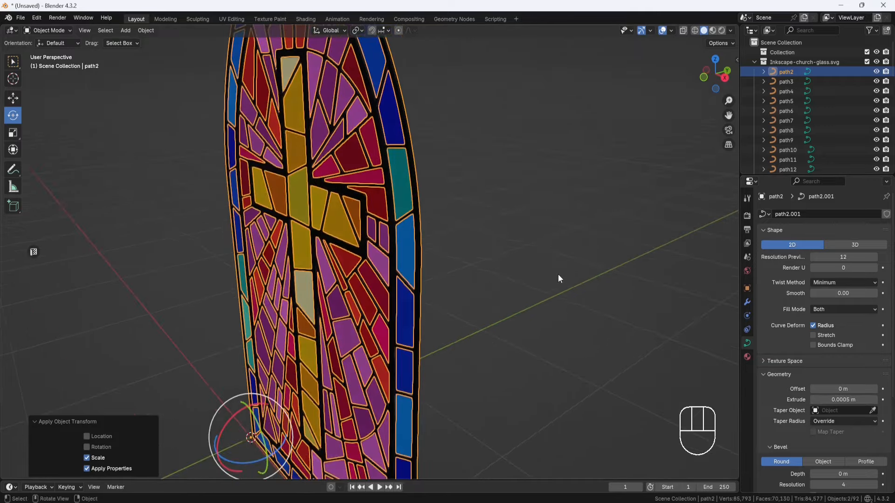
{"action": "scroll", "coordinate": [555, 271], "scroll_direction": "up", "scroll_amount": 3}
{"action": "middle_click_drag", "start_coordinate": [522, 247], "coordinate": [508, 296]}
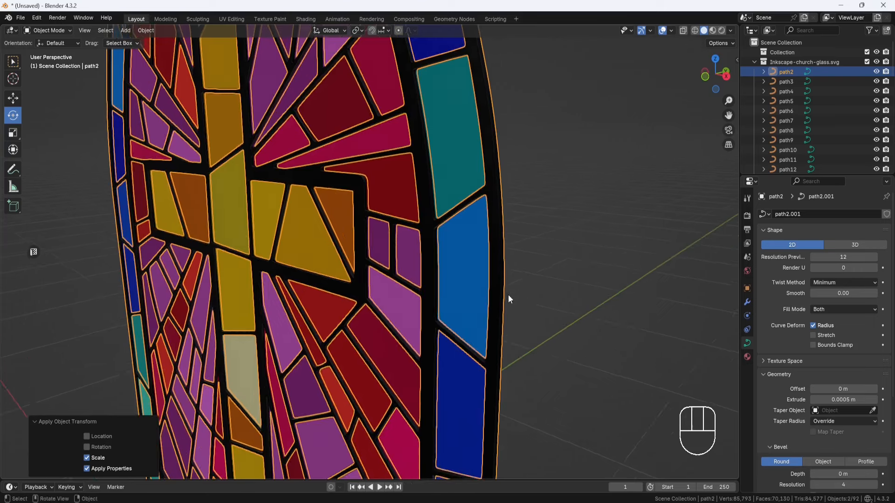
Step: Rename the path2 object as Frame
{"action": "double_click", "coordinate": [787, 70]}
{"action": "type", "text": "Fr"}
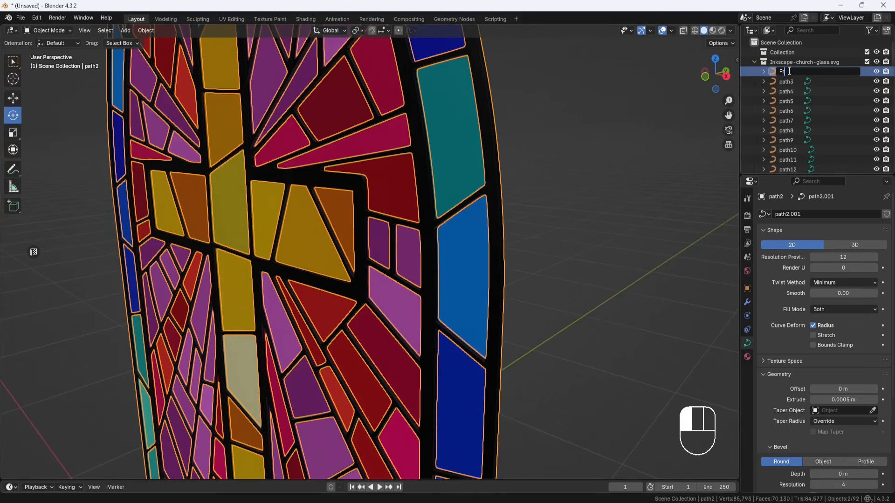
{"action": "type", "text": "ame"}
{"action": "key", "text": "Return"}
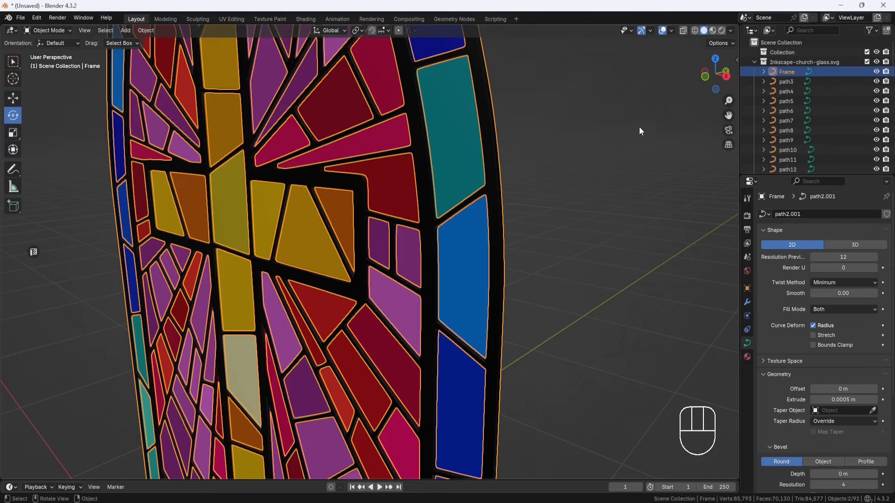
Step: Display the viewport in rendered shading and remove the imported SVGMat.093 material from the Frame object
{"action": "left_click", "coordinate": [722, 31]}
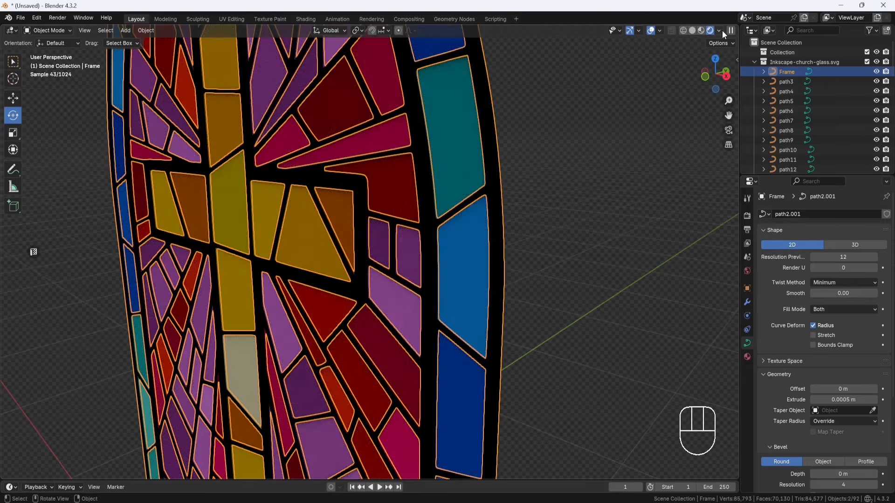
{"action": "left_click", "coordinate": [746, 357]}
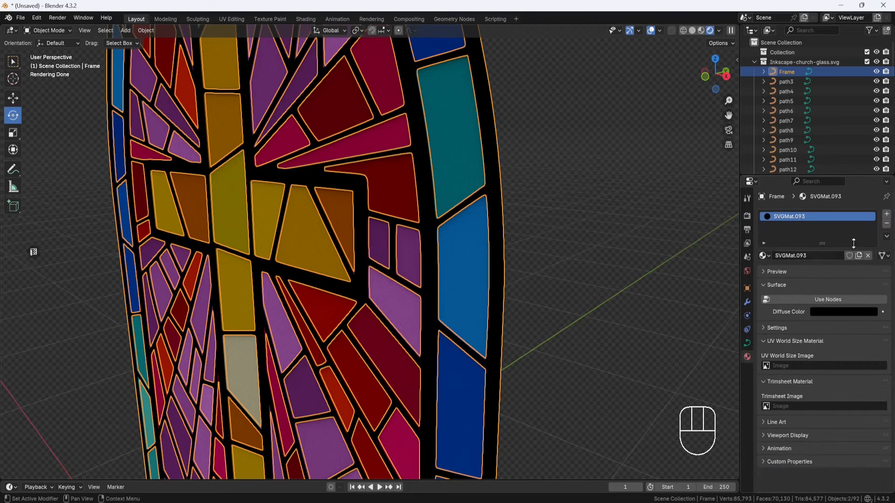
{"action": "left_click", "coordinate": [886, 224]}
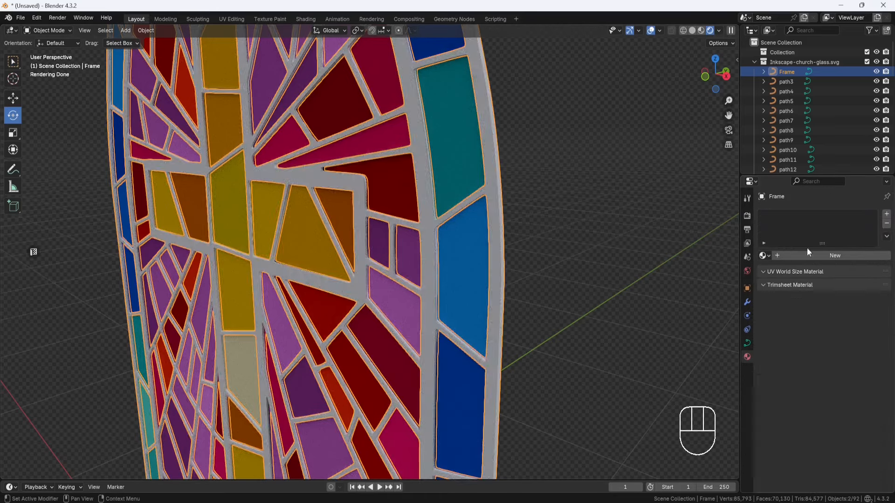
{"action": "middle_click_drag", "start_coordinate": [648, 273], "coordinate": [613, 281]}
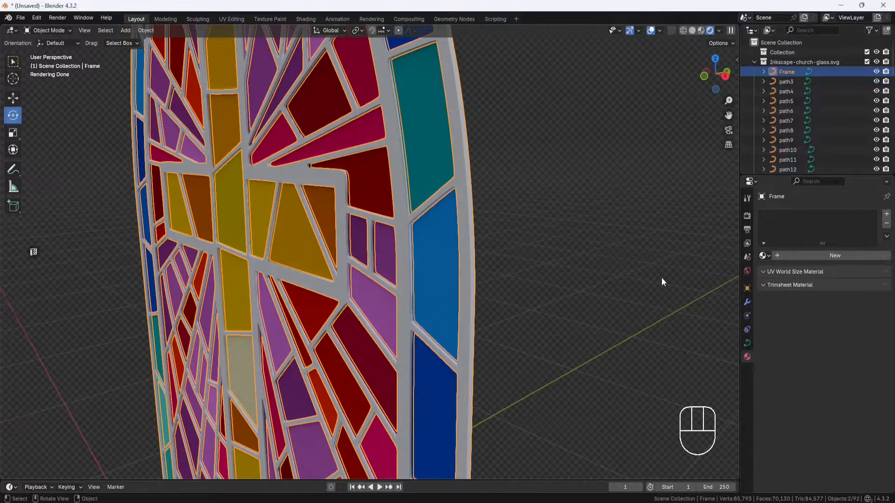
Step: Create a new material for the Frame object and name it Frame
{"action": "left_click", "coordinate": [835, 256]}
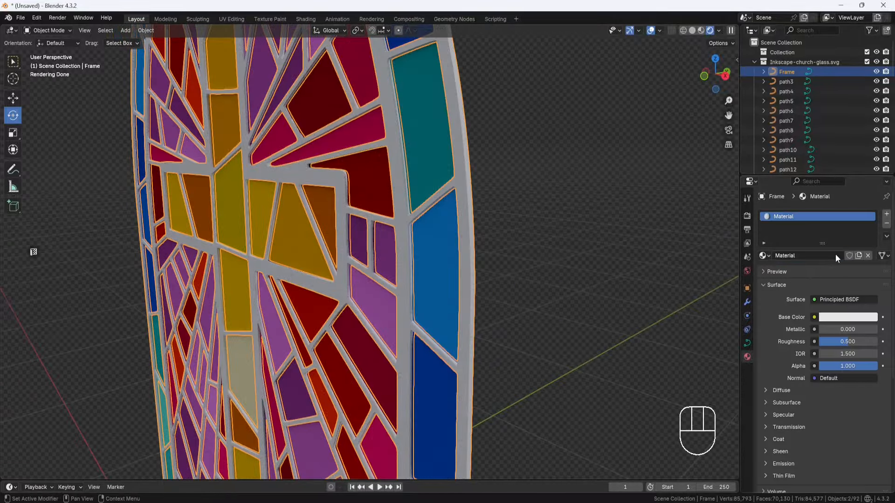
{"action": "double_click", "coordinate": [787, 218]}
{"action": "type", "text": "Frame"}
{"action": "key", "text": "Return"}
Step: Set the Frame material's base colour to near-black with hue 0.7, saturation 0.5 and value 0.01
{"action": "left_click", "coordinate": [852, 319]}
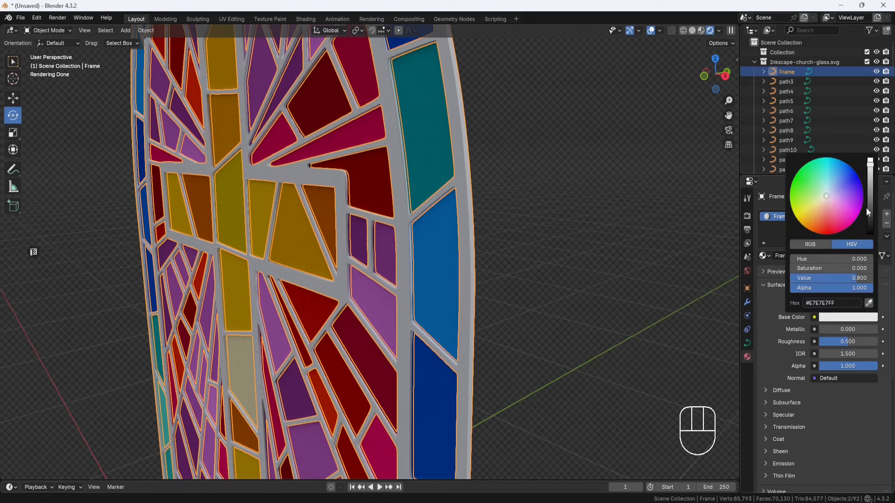
{"action": "left_click", "coordinate": [870, 233]}
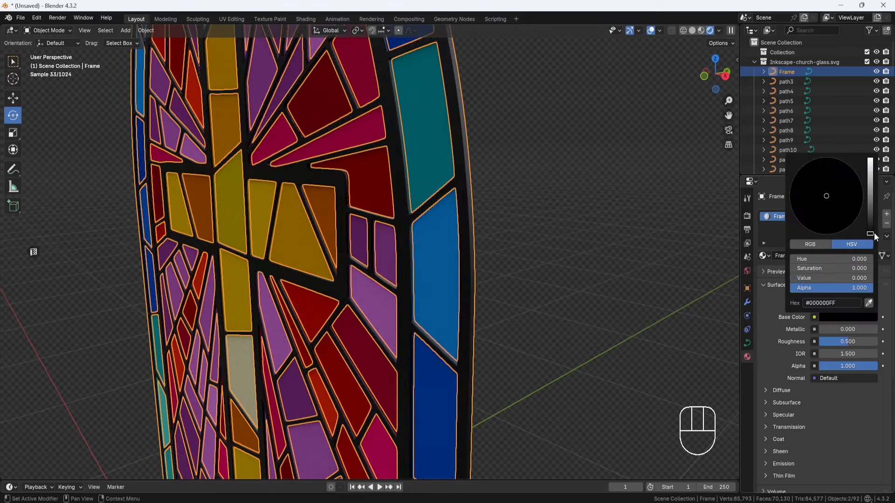
{"action": "left_click", "coordinate": [849, 277]}
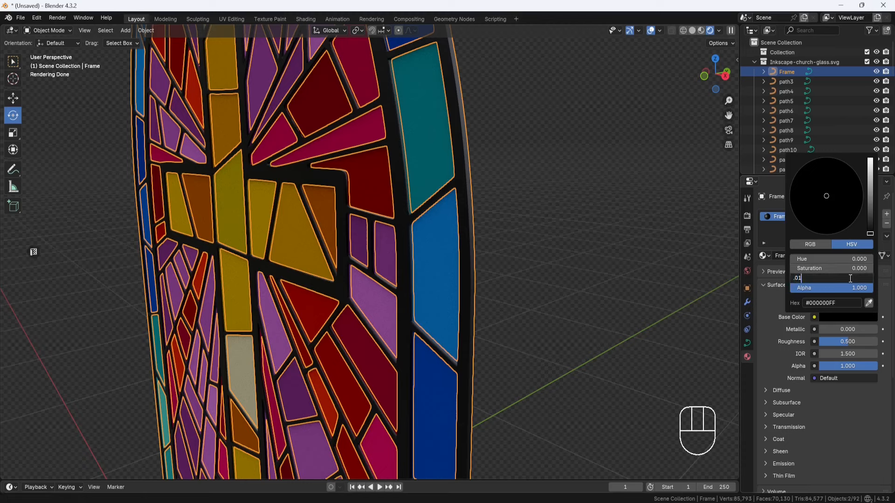
{"action": "key", "text": "Return"}
{"action": "left_click", "coordinate": [851, 268]}
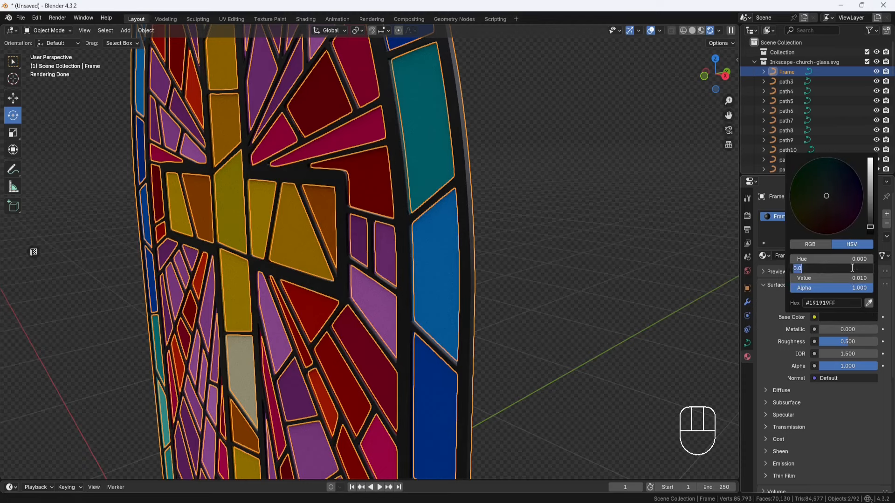
{"action": "type", "text": ".5"}
{"action": "key", "text": "Return"}
{"action": "left_click", "coordinate": [846, 257]}
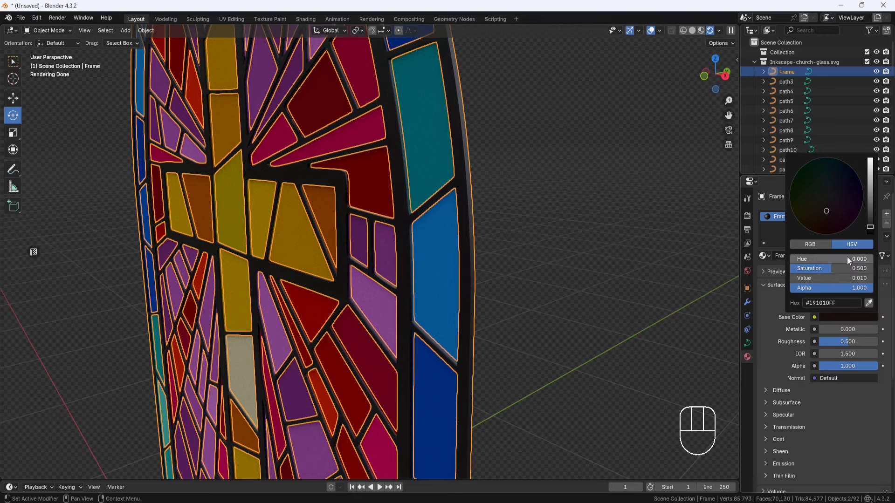
{"action": "type", "text": ".7"}
{"action": "key", "text": "Return"}
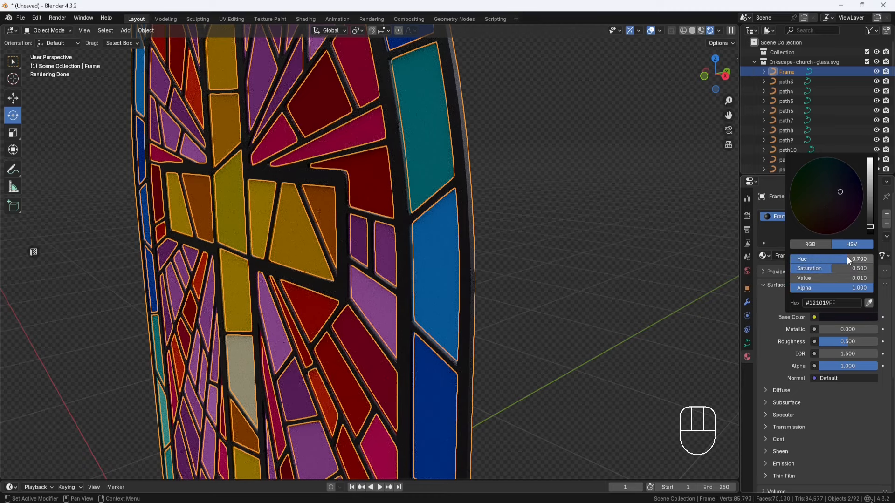
Step: Make the Frame material metallic with metallic 1 and roughness 0.15, and check its look on the window
{"action": "left_click", "coordinate": [860, 330]}
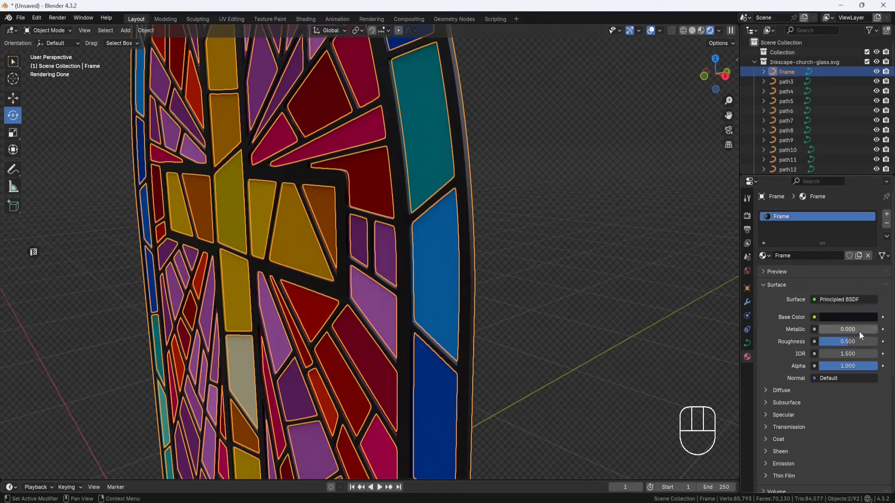
{"action": "type", "text": "1"}
{"action": "key", "text": "Return"}
{"action": "left_click", "coordinate": [850, 341]}
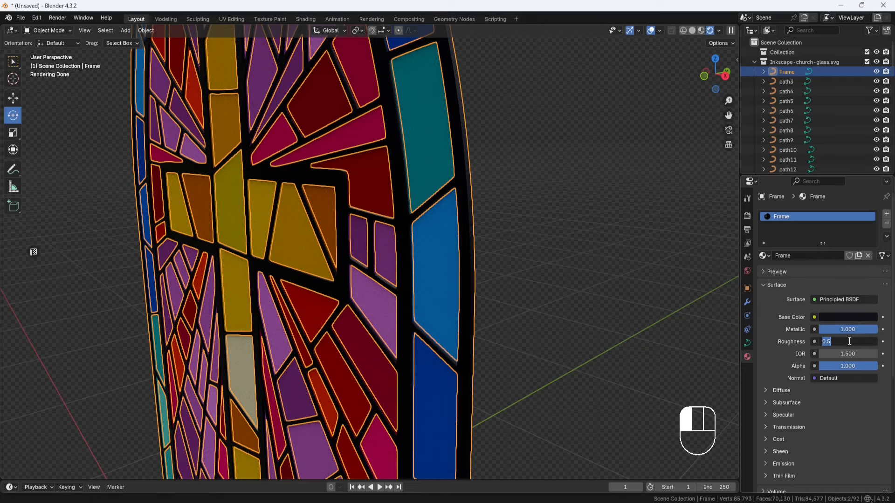
{"action": "type", "text": ".15"}
{"action": "key", "text": "Return"}
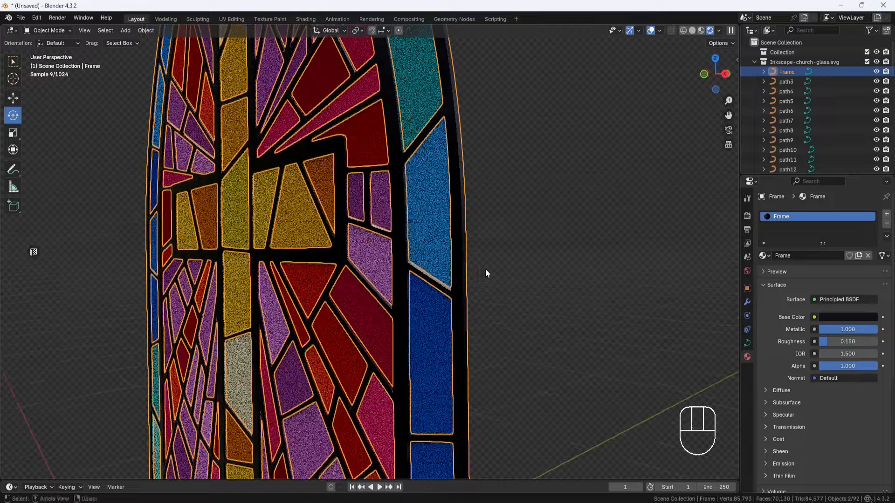
{"action": "mouse_move", "coordinate": [485, 269]}
{"action": "middle_mouse_down", "text": "shift"}
{"action": "mouse_move", "coordinate": [465, 249]}
{"action": "mouse_move", "coordinate": [463, 270]}
{"action": "mouse_move", "coordinate": [470, 264]}
{"action": "middle_mouse_up", "text": "shift"}
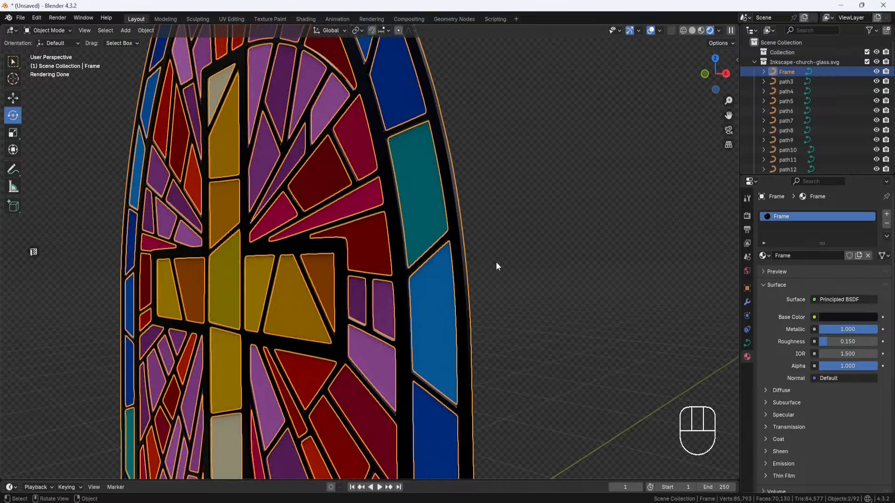
Step: Open the Shading workspace and add a Noise Texture node beside the Frame material's Principled BSDF
{"action": "left_click", "coordinate": [306, 19]}
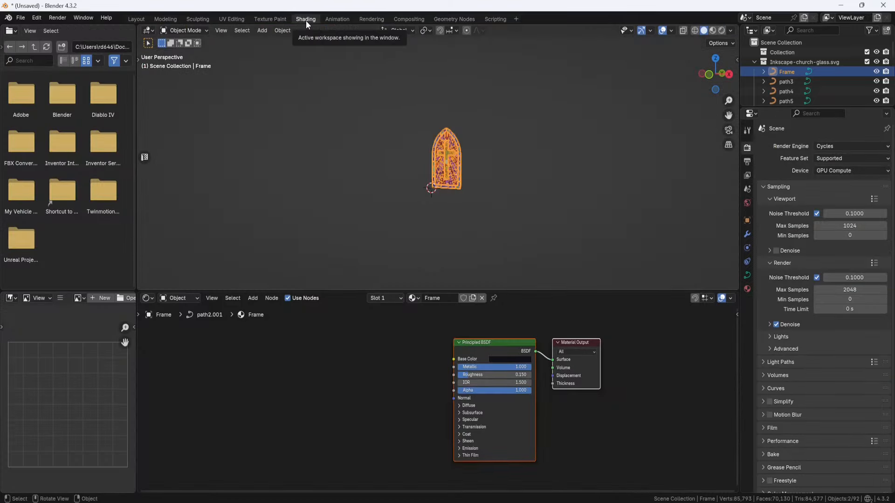
{"action": "middle_click_drag", "start_coordinate": [389, 355], "coordinate": [387, 362]}
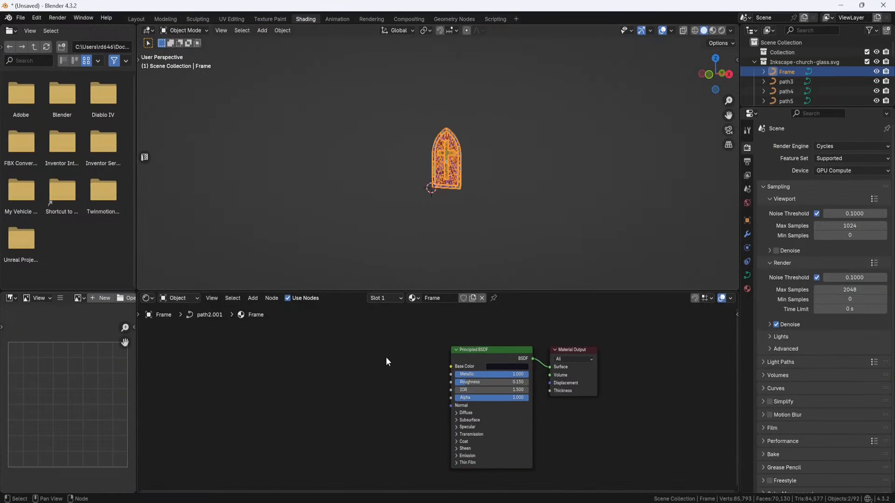
{"action": "key", "text": "shift+a"}
{"action": "left_click", "coordinate": [384, 357]}
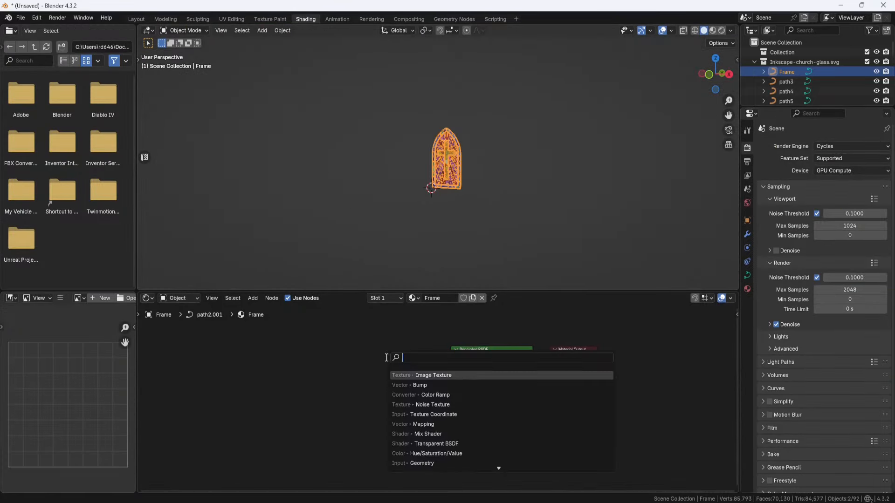
{"action": "left_click", "coordinate": [430, 405]}
{"action": "left_click", "coordinate": [357, 347]}
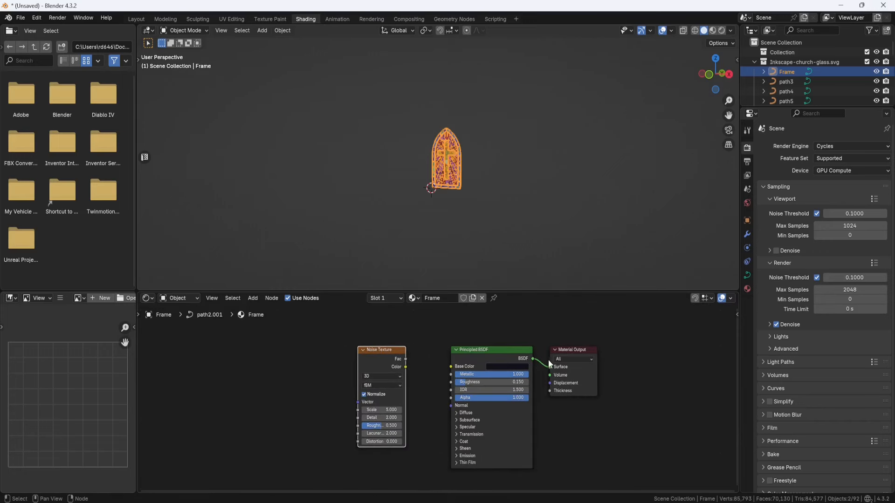
Step: Connect the Noise Texture's Color directly to the Material Output's Surface and preview it close up on the frame in rendered shading
{"action": "left_click_drag", "start_coordinate": [550, 368], "coordinate": [522, 337]}
{"action": "left_click_drag", "start_coordinate": [405, 368], "coordinate": [543, 366]}
{"action": "middle_click_drag", "start_coordinate": [493, 154], "coordinate": [483, 159], "text": "shift"}
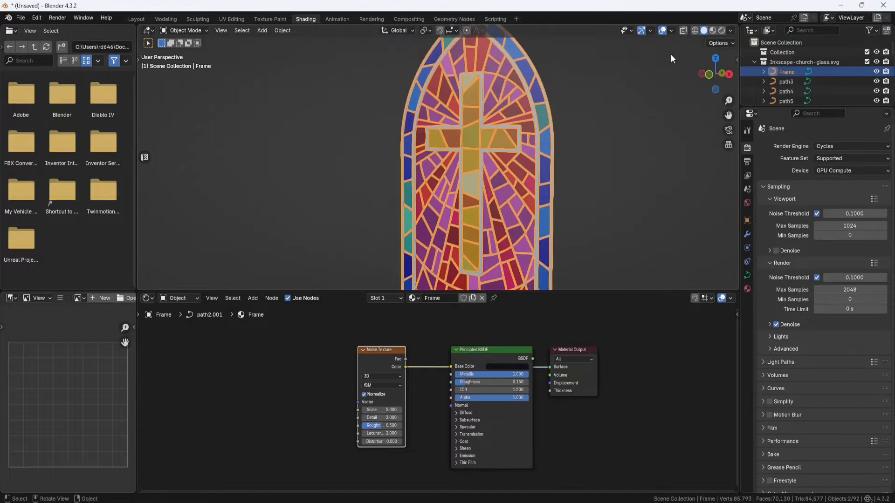
{"action": "left_click", "coordinate": [720, 31]}
{"action": "scroll", "coordinate": [563, 125], "scroll_direction": "up", "scroll_amount": 5}
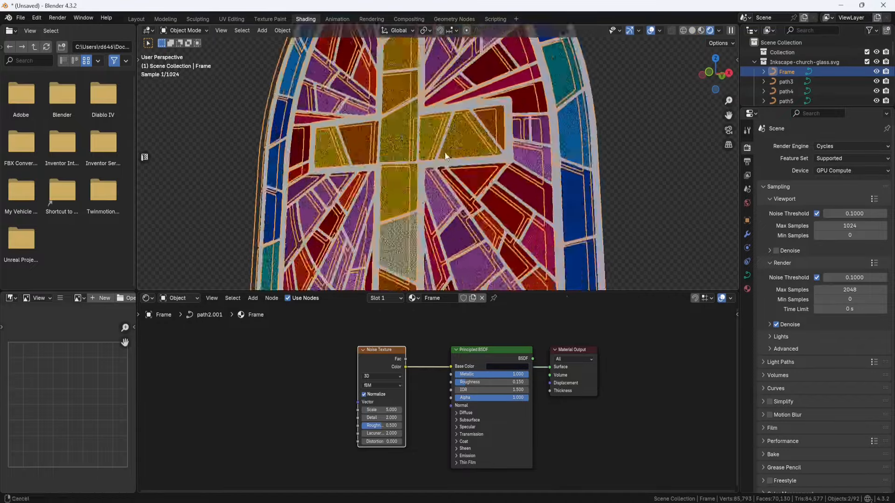
{"action": "scroll", "coordinate": [415, 187], "scroll_direction": "up", "scroll_amount": 2}
{"action": "middle_click_drag", "start_coordinate": [465, 143], "coordinate": [486, 124], "text": "shift"}
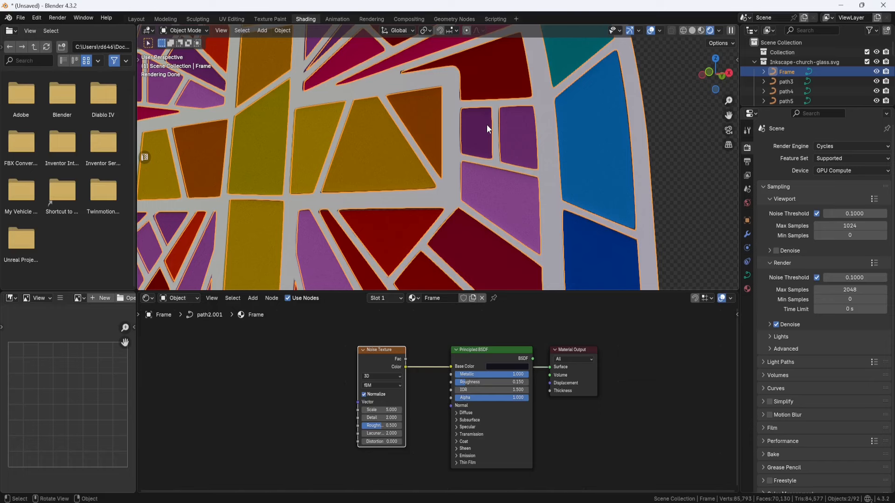
Step: Add a Mapping node and place it before the Noise Texture node
{"action": "left_click", "coordinate": [289, 374]}
{"action": "key", "text": "shift+a"}
{"action": "type", "text": "ma"}
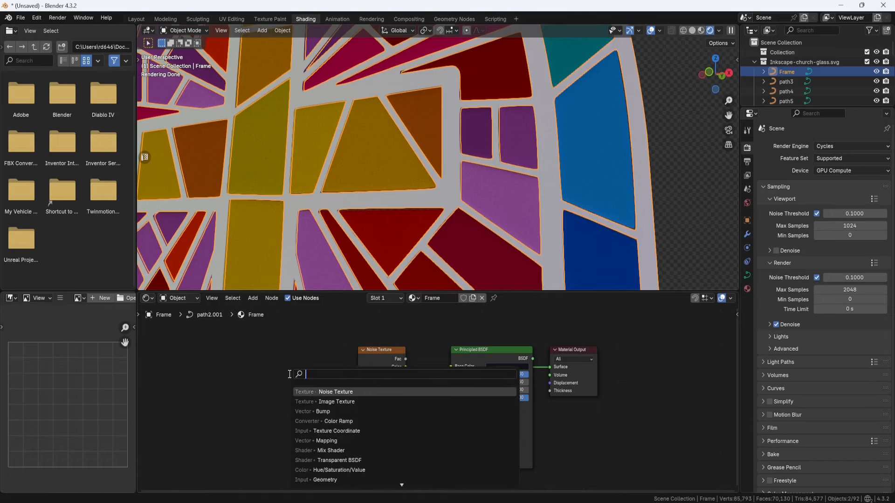
{"action": "type", "text": "p"}
{"action": "left_click", "coordinate": [325, 402]}
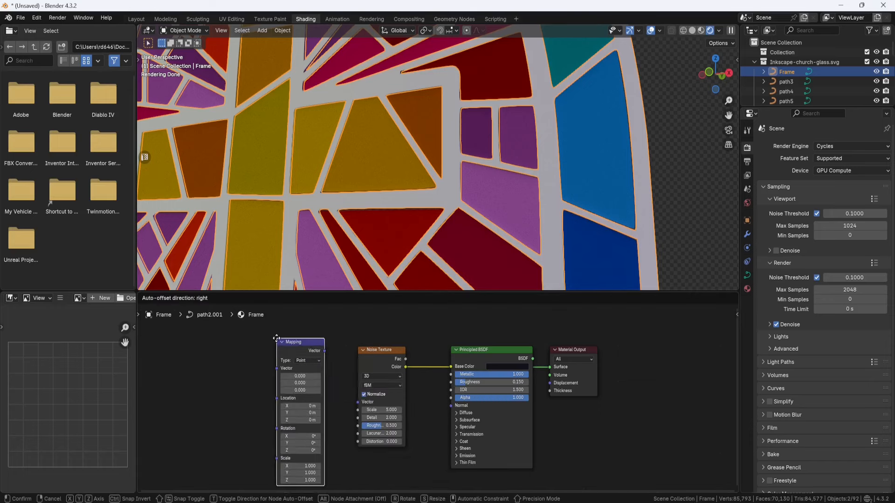
{"action": "left_click", "coordinate": [276, 339]}
Step: Add a Texture Coordinate node, link its Object output to the Mapping vector, and link Mapping to the Noise Texture's Vector
{"action": "key", "text": "shift+a"}
{"action": "type", "text": "texture coo"}
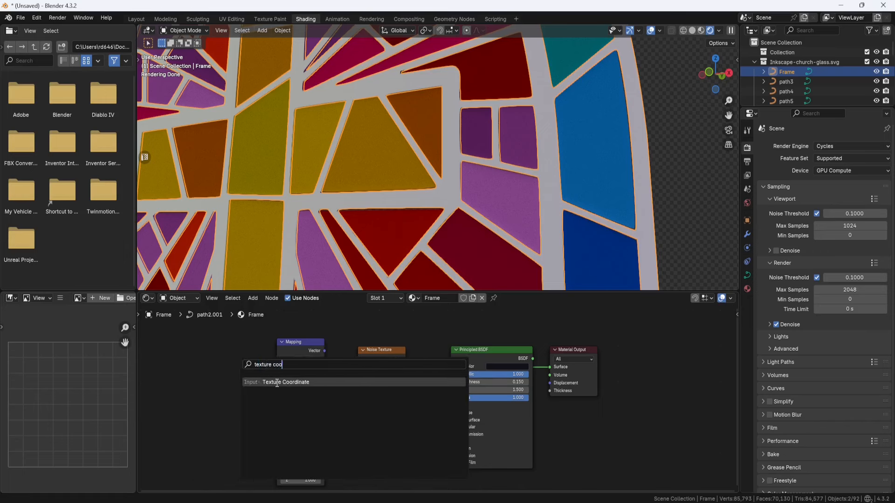
{"action": "left_click", "coordinate": [276, 382]}
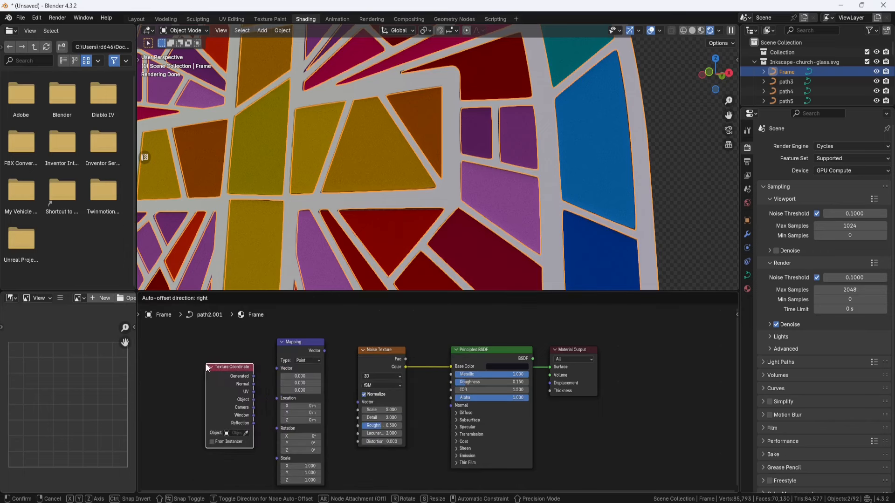
{"action": "left_click", "coordinate": [206, 363]}
{"action": "left_click_drag", "start_coordinate": [253, 400], "coordinate": [271, 372]}
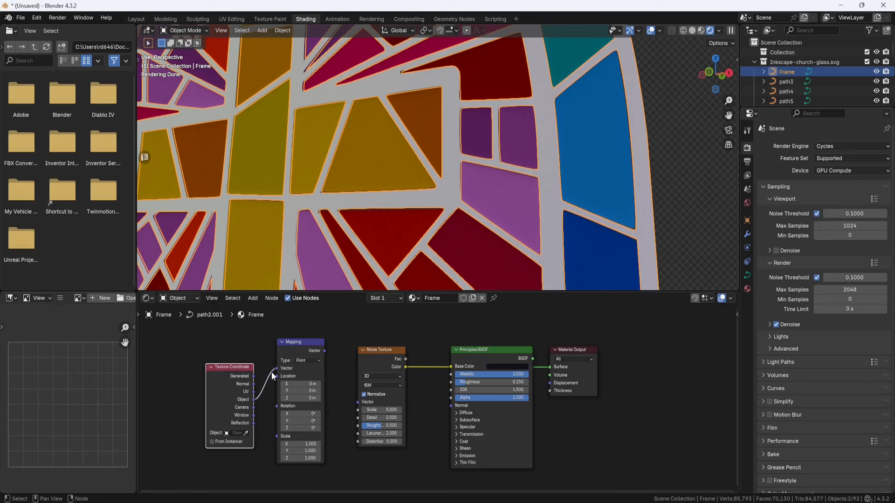
{"action": "left_click_drag", "start_coordinate": [324, 350], "coordinate": [352, 399]}
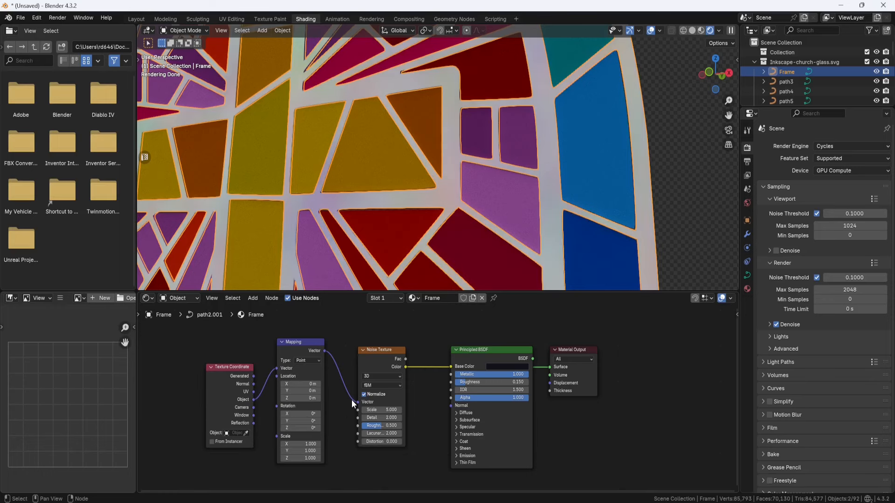
Step: Set the Mapping node's scale to 100 on X, Y and Z and check the noise pattern on the frame
{"action": "key", "text": "Return"}
{"action": "double_click", "coordinate": [310, 451]}
{"action": "type", "text": "100"}
{"action": "key", "text": "Return"}
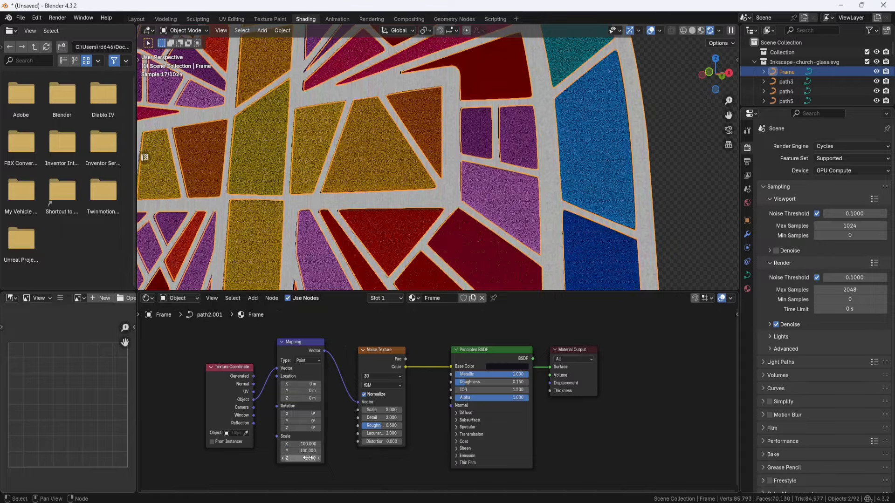
{"action": "double_click", "coordinate": [308, 458]}
{"action": "key", "text": "Return"}
{"action": "scroll", "coordinate": [333, 243], "scroll_direction": "down", "scroll_amount": 1}
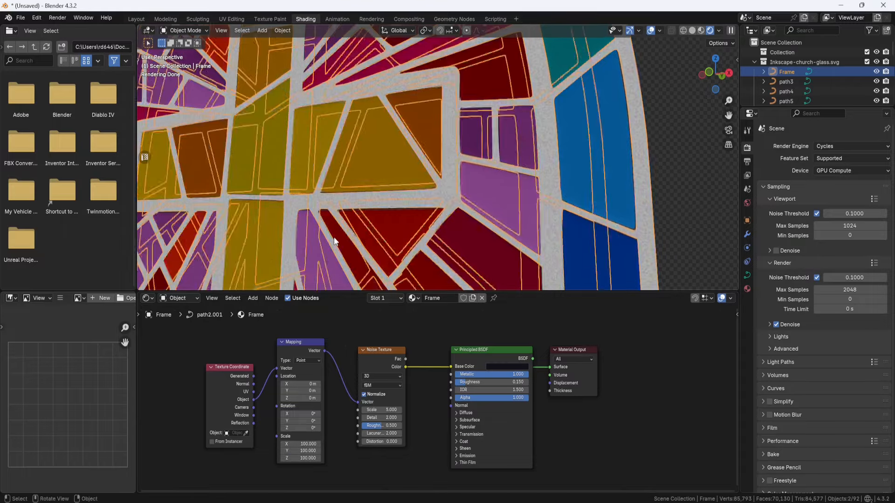
{"action": "middle_click_drag", "start_coordinate": [334, 242], "coordinate": [338, 231]}
{"action": "scroll", "coordinate": [425, 194], "scroll_direction": "up", "scroll_amount": 2}
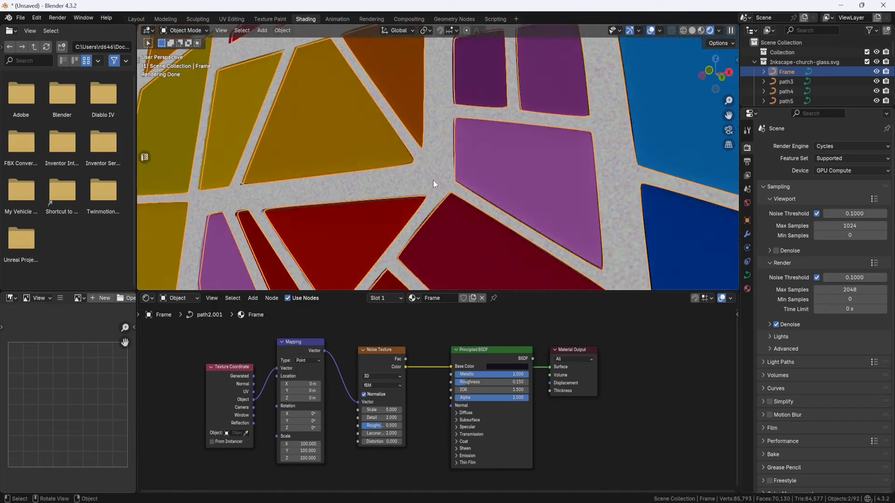
{"action": "scroll", "coordinate": [353, 373], "scroll_direction": "down", "scroll_amount": 5}
Step: Move the three texture nodes away from the Material Output and the Principled BSDF below the link to clear space
{"action": "left_click_drag", "start_coordinate": [416, 339], "coordinate": [287, 429]}
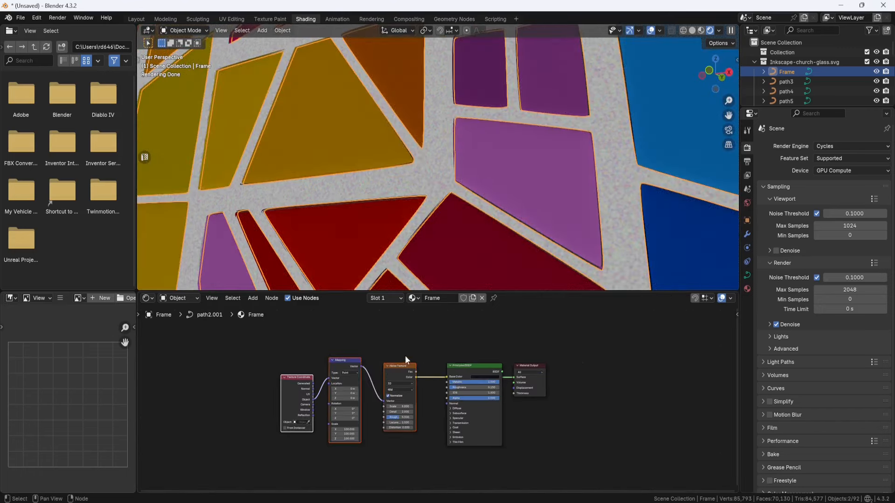
{"action": "key", "text": "g"}
{"action": "left_click", "coordinate": [373, 321]}
{"action": "left_click_drag", "start_coordinate": [469, 366], "coordinate": [448, 388]}
{"action": "left_click", "coordinate": [473, 341]}
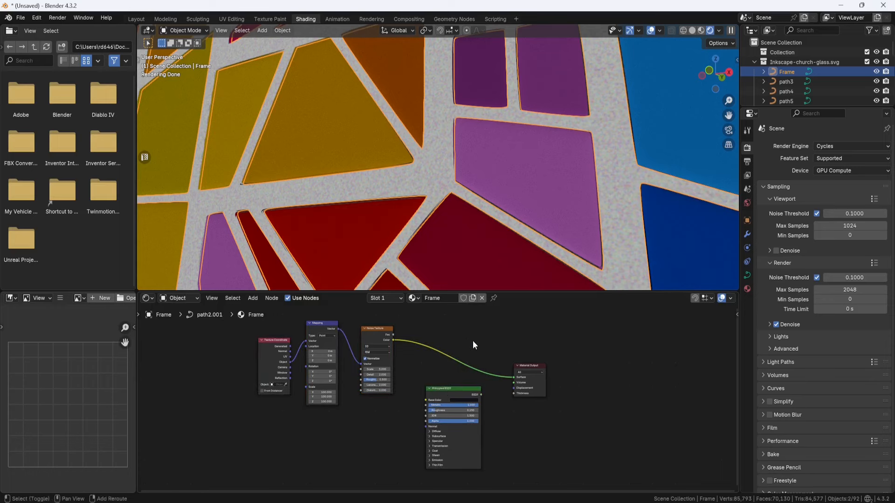
Step: Insert a Color Ramp node on the link between the Noise Texture and the Material Output
{"action": "key", "text": "shift+a"}
{"action": "left_click", "coordinate": [473, 341]}
{"action": "type", "text": "color"}
{"action": "key", "text": "Down"}
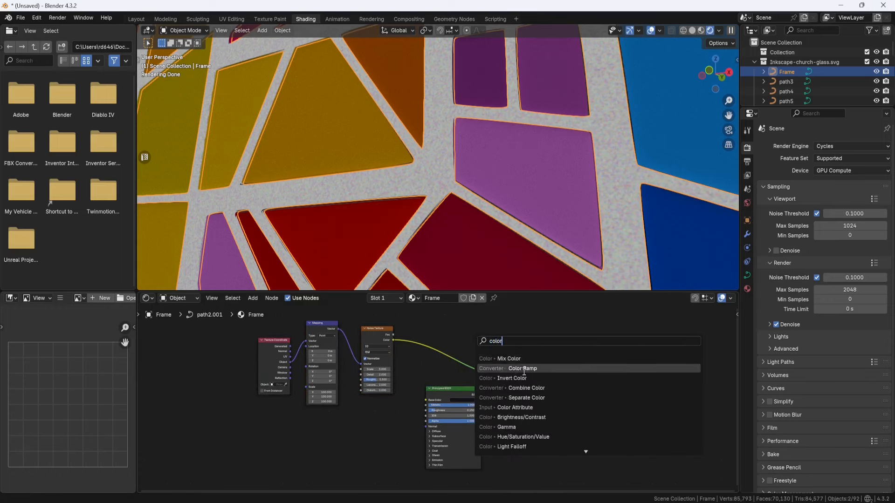
{"action": "key", "text": "Return"}
{"action": "left_click", "coordinate": [421, 325]}
{"action": "middle_click_drag", "start_coordinate": [489, 350], "coordinate": [471, 374]}
Step: Move the Color Ramp's black stop to about 0.28 and its white stop to 0.75
{"action": "scroll", "coordinate": [445, 372], "scroll_direction": "up", "scroll_amount": 4}
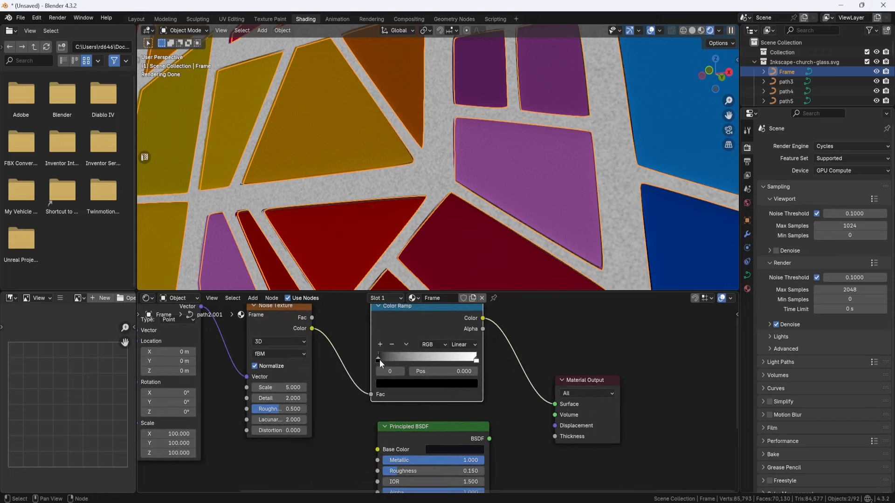
{"action": "left_click_drag", "start_coordinate": [379, 358], "coordinate": [407, 357]}
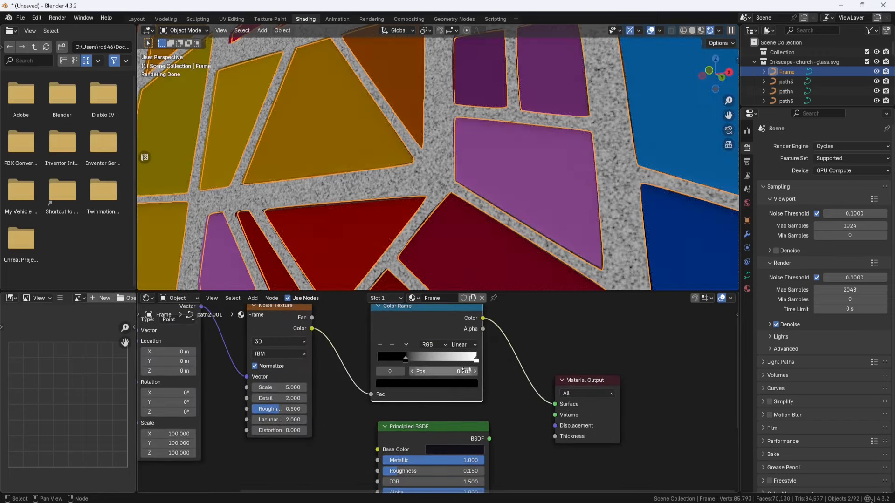
{"action": "left_click_drag", "start_coordinate": [476, 363], "coordinate": [454, 359]}
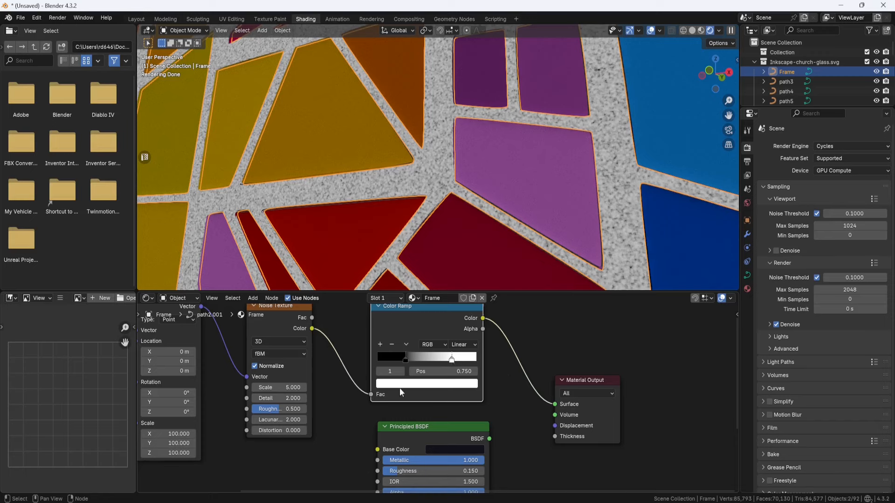
Step: Set the Noise Texture's scale to 15, detail to 10 and roughness to 0.8
{"action": "double_click", "coordinate": [297, 388]}
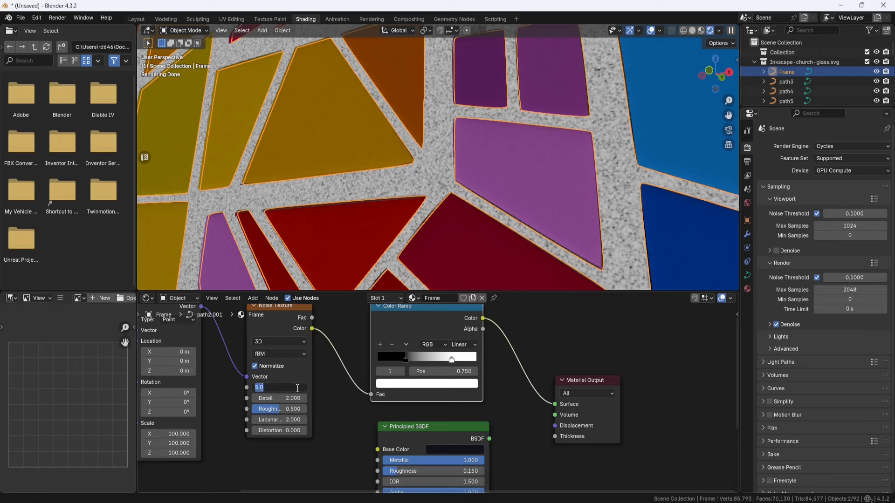
{"action": "type", "text": "15"}
{"action": "key", "text": "Return"}
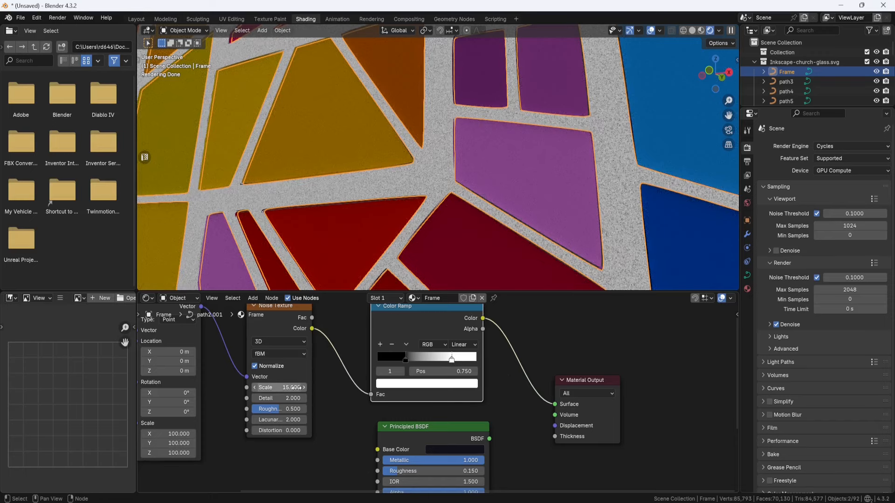
{"action": "double_click", "coordinate": [294, 398]}
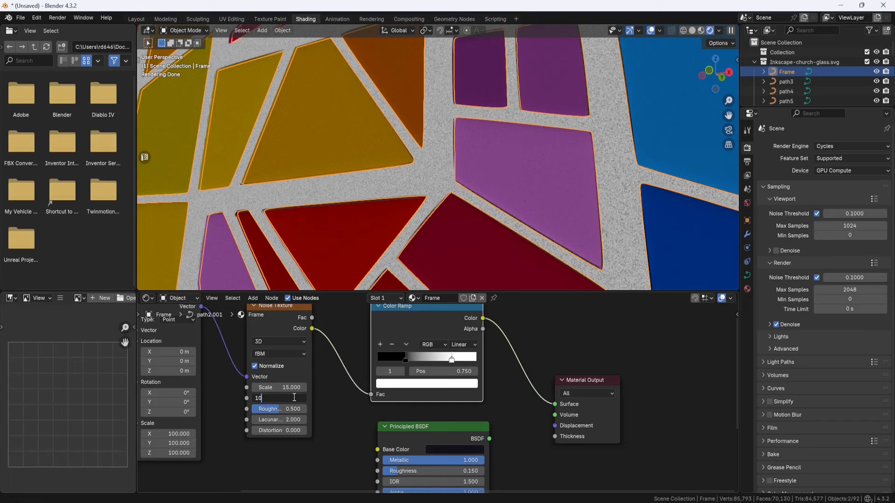
{"action": "type", "text": "10"}
{"action": "key", "text": "Return"}
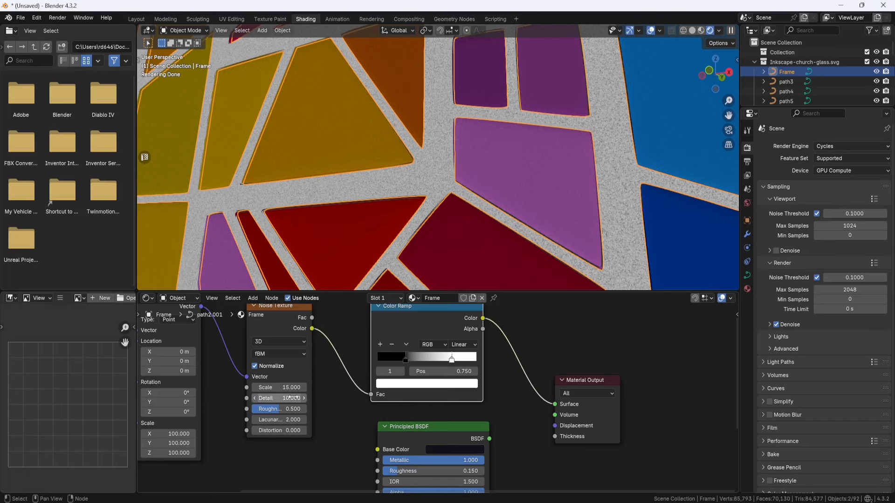
{"action": "double_click", "coordinate": [291, 409]}
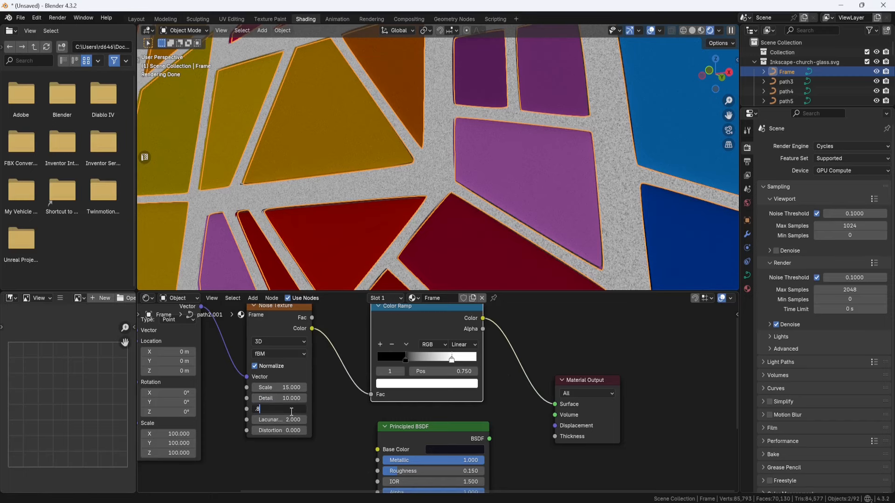
{"action": "key", "text": "Return"}
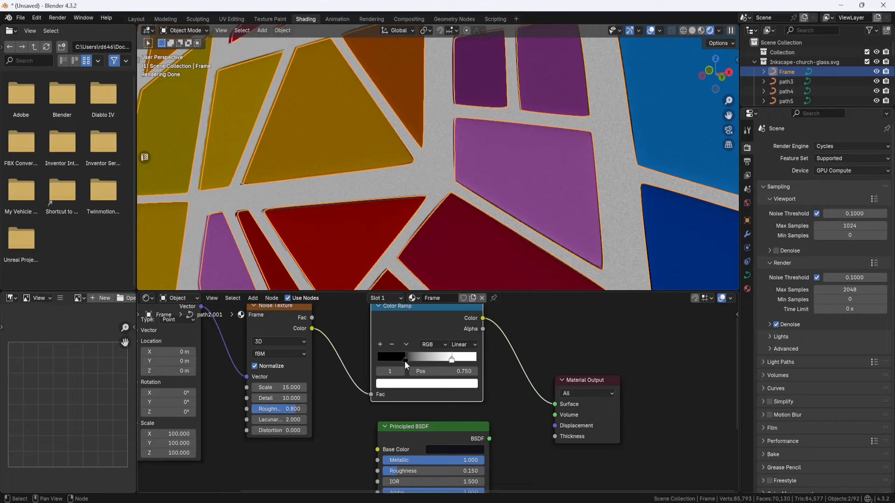
Step: Move the Color Ramp's black stop to 0.414 and inspect the grain on the frame up close
{"action": "left_click_drag", "start_coordinate": [404, 362], "coordinate": [418, 356]}
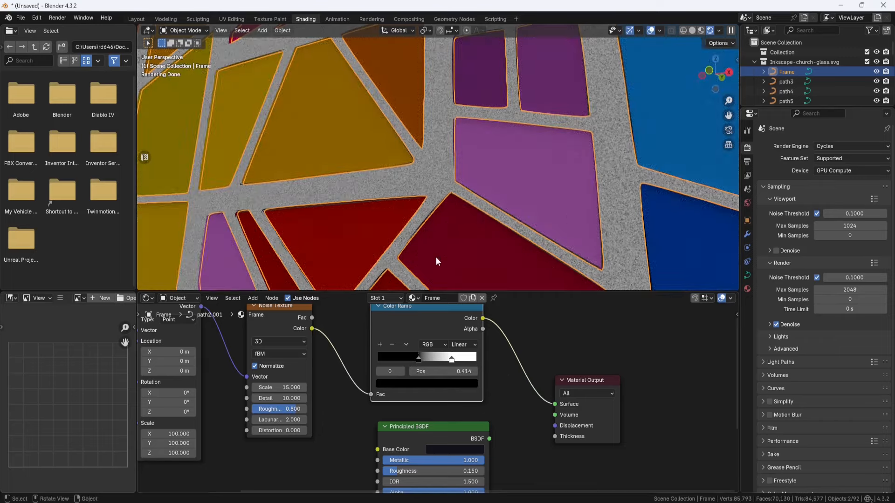
{"action": "scroll", "coordinate": [429, 219], "scroll_direction": "up", "scroll_amount": 4}
{"action": "scroll", "coordinate": [540, 208], "scroll_direction": "up", "scroll_amount": 5}
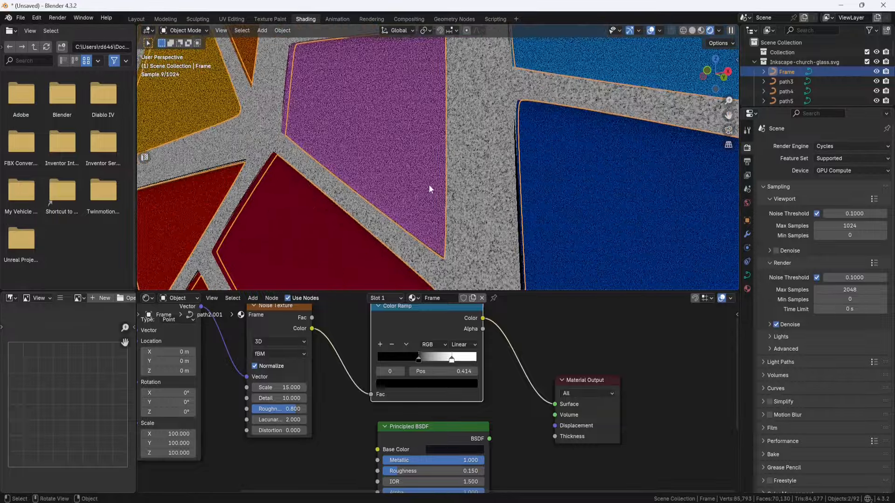
{"action": "scroll", "coordinate": [466, 194], "scroll_direction": "down", "scroll_amount": 5}
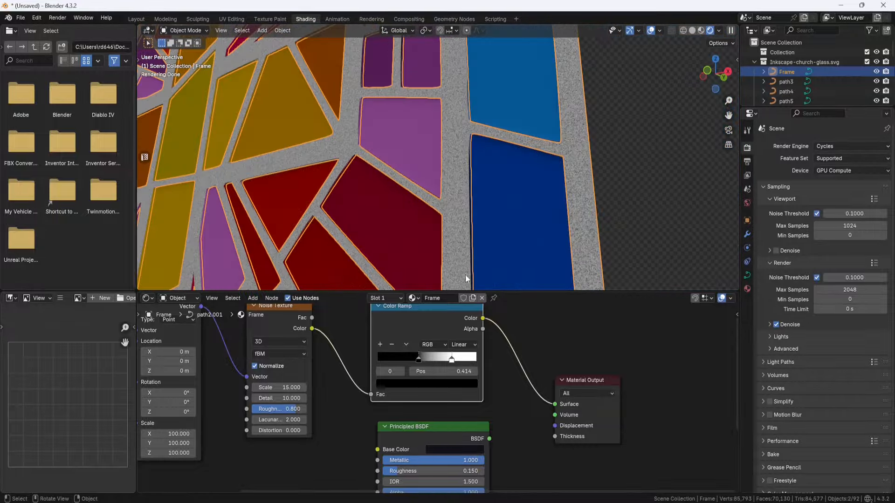
Step: Insert a Bump node on the link between the Color Ramp and the Material Output
{"action": "scroll", "coordinate": [502, 387], "scroll_direction": "down", "scroll_amount": 3}
{"action": "key", "text": "shift+a"}
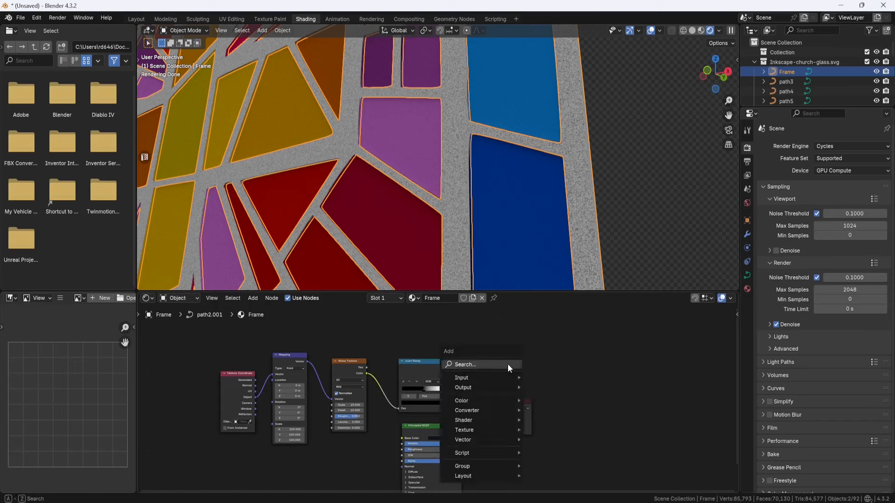
{"action": "left_click", "coordinate": [507, 365]}
{"action": "type", "text": "bum"}
{"action": "left_click", "coordinate": [513, 384]}
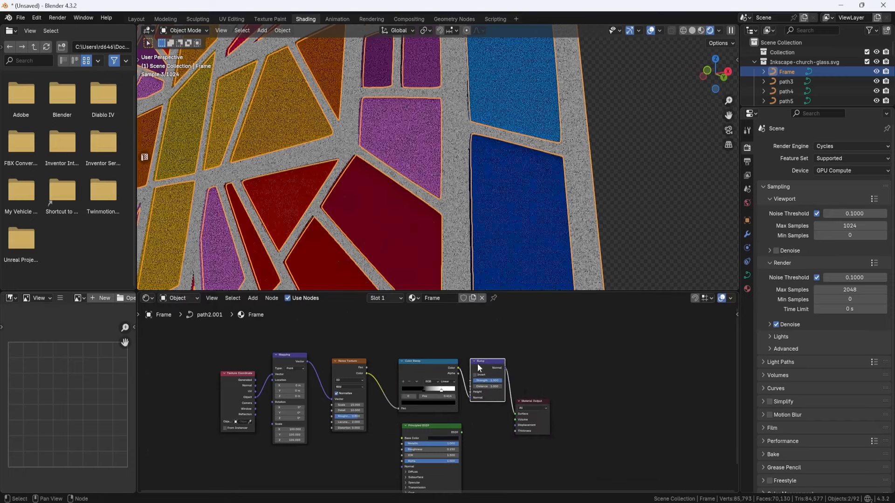
{"action": "left_click", "coordinate": [491, 366]}
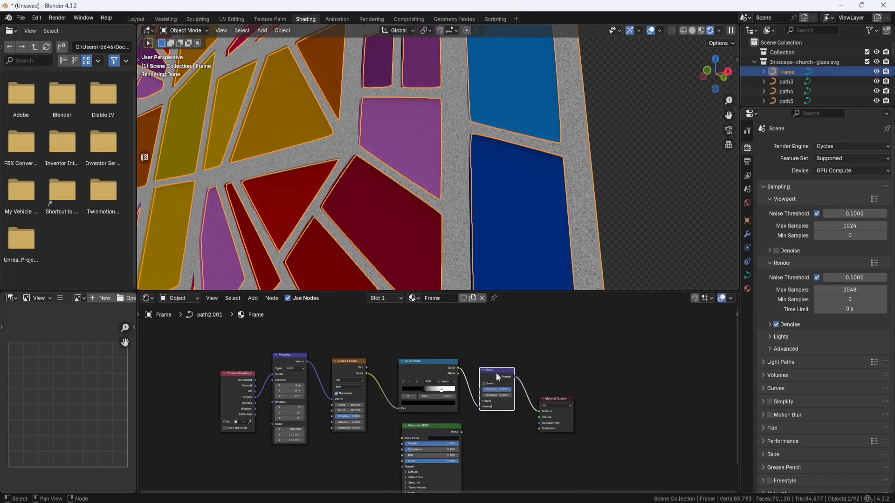
Step: Reroute the Color Ramp's link from the Bump node's Normal input to its Height input
{"action": "scroll", "coordinate": [499, 399], "scroll_direction": "up", "scroll_amount": 2}
{"action": "left_click_drag", "start_coordinate": [499, 411], "coordinate": [499, 401]}
{"action": "middle_click_drag", "start_coordinate": [520, 441], "coordinate": [560, 388]}
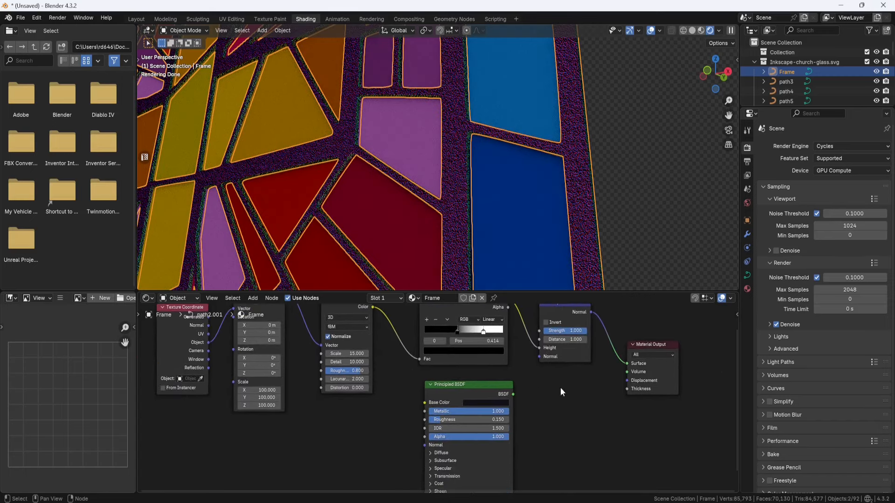
Step: Feed the Bump node's Normal output into the Principled BSDF's Normal input and connect the BSDF to the Material Output's Surface
{"action": "left_click_drag", "start_coordinate": [627, 364], "coordinate": [425, 445]}
{"action": "left_click_drag", "start_coordinate": [465, 387], "coordinate": [559, 387]}
{"action": "scroll", "coordinate": [448, 394], "scroll_direction": "down", "scroll_amount": 3}
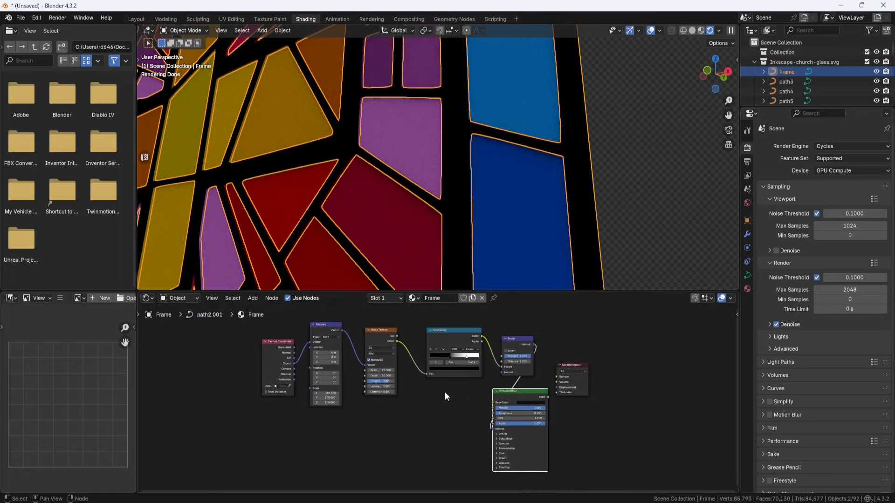
{"action": "left_click_drag", "start_coordinate": [488, 410], "coordinate": [598, 367]}
{"action": "scroll", "coordinate": [489, 171], "scroll_direction": "up", "scroll_amount": 3}
{"action": "middle_click_drag", "start_coordinate": [469, 178], "coordinate": [476, 171]}
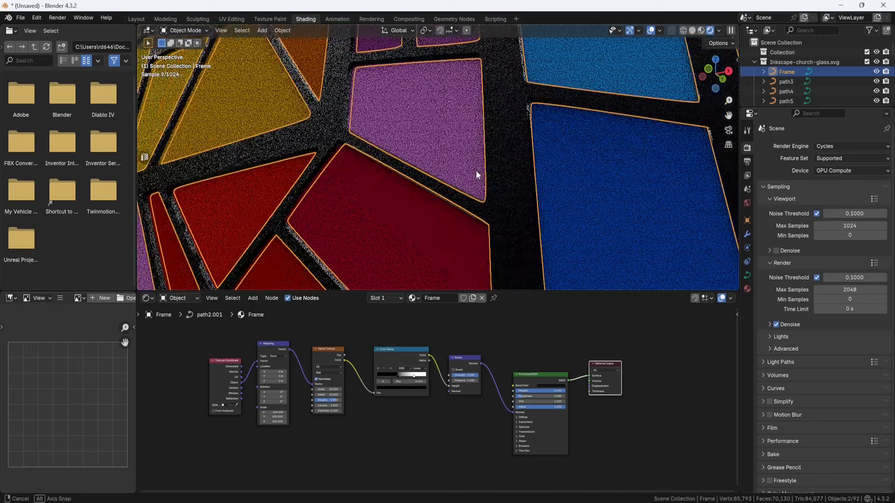
{"action": "scroll", "coordinate": [343, 127], "scroll_direction": "up", "scroll_amount": 4}
{"action": "middle_click_drag", "start_coordinate": [343, 127], "coordinate": [400, 161]}
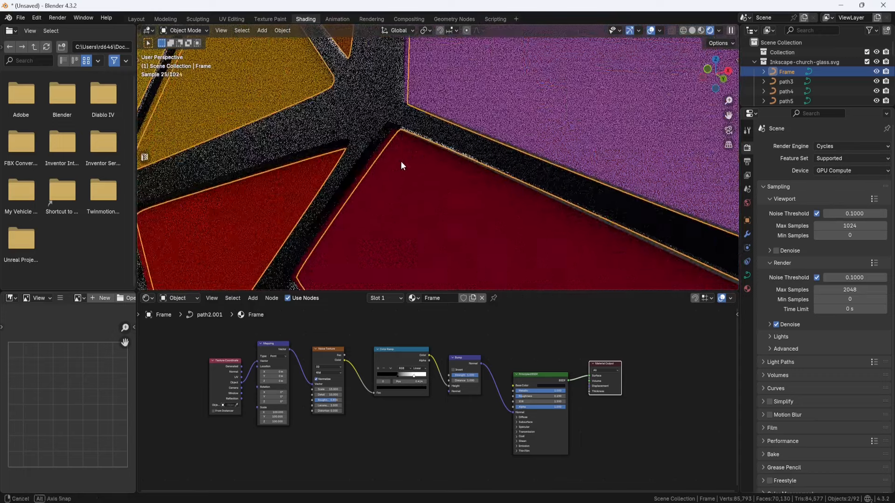
Step: Set the Bump node's strength to 0.02 and inspect the frame surface up close
{"action": "scroll", "coordinate": [496, 362], "scroll_direction": "up", "scroll_amount": 3}
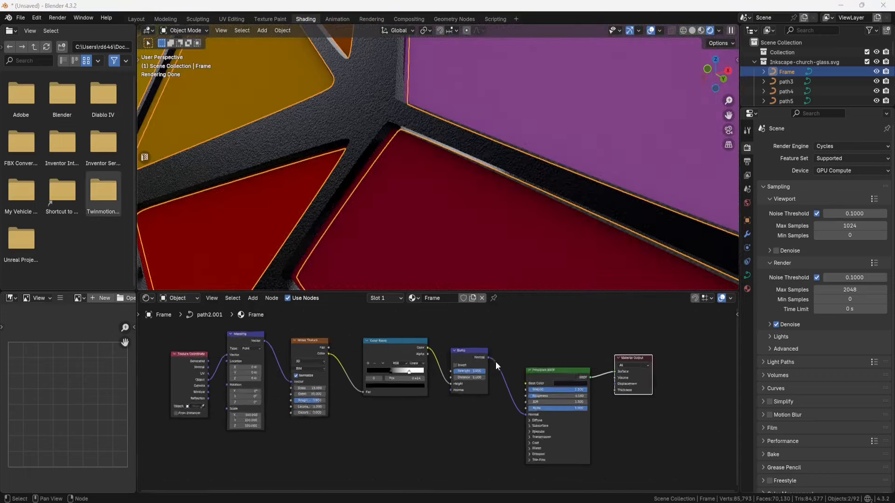
{"action": "left_click", "coordinate": [495, 354]}
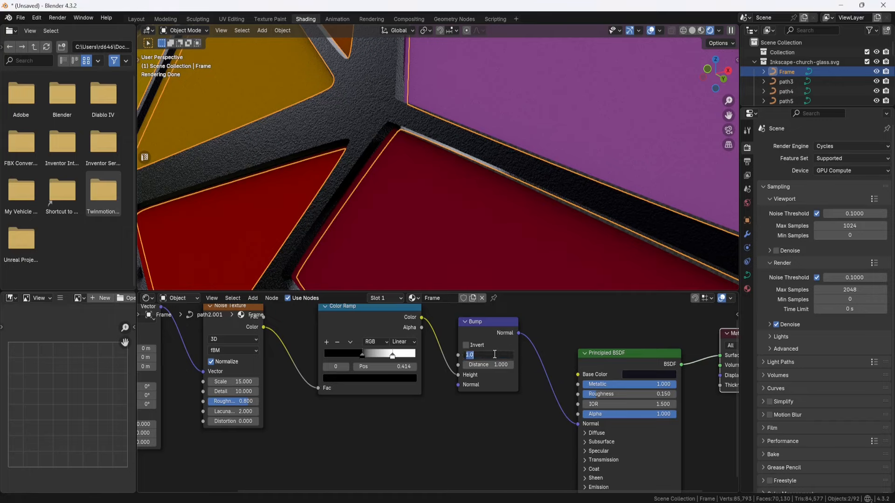
{"action": "type", "text": ".02"}
{"action": "key", "text": "Return"}
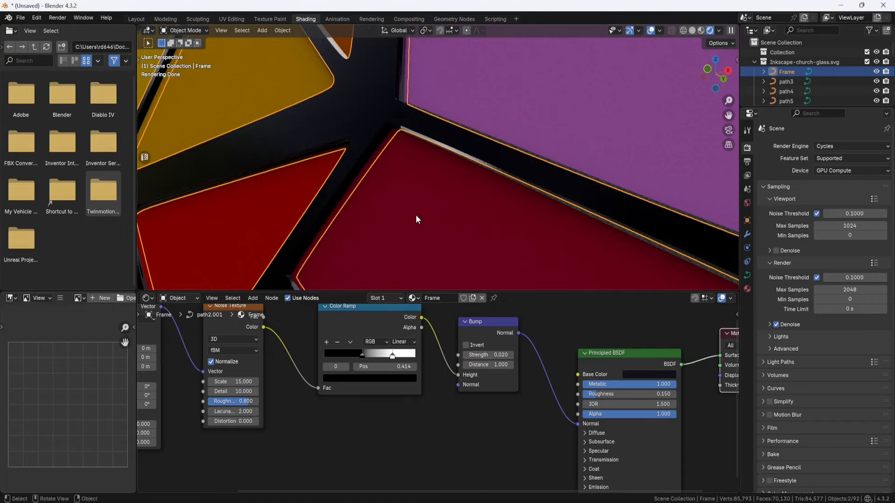
{"action": "middle_click_drag", "start_coordinate": [416, 214], "coordinate": [360, 152]}
{"action": "middle_click_drag", "start_coordinate": [296, 143], "coordinate": [340, 164]}
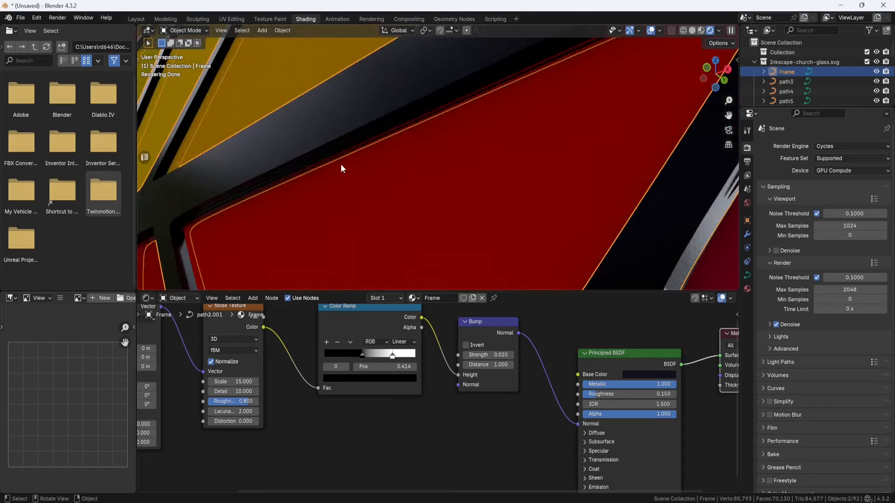
Step: Set the Bump node's strength to 0.05 and check the frame both up close and from afar
{"action": "left_click", "coordinate": [499, 354]}
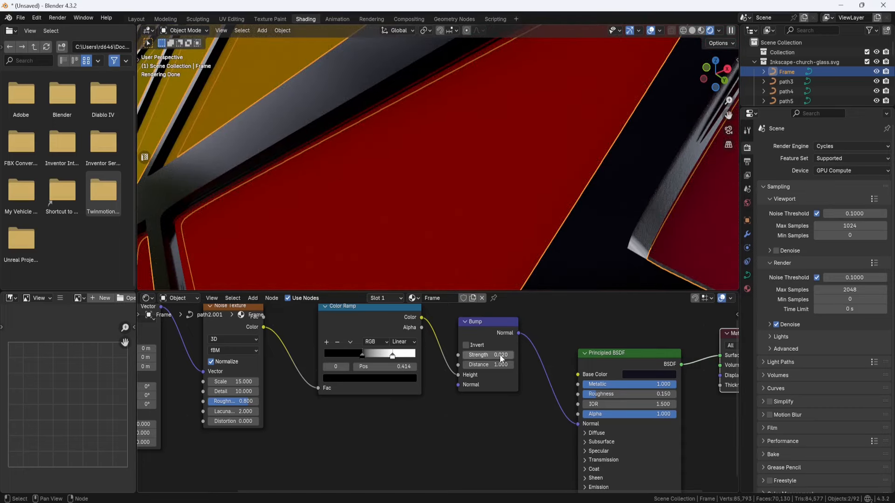
{"action": "type", "text": ".05"}
{"action": "key", "text": "Return"}
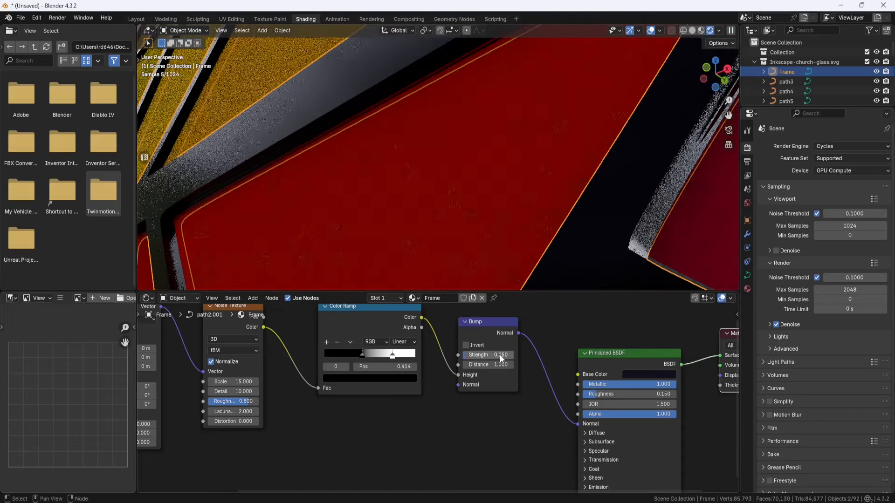
{"action": "middle_click_drag", "start_coordinate": [271, 179], "coordinate": [320, 149]}
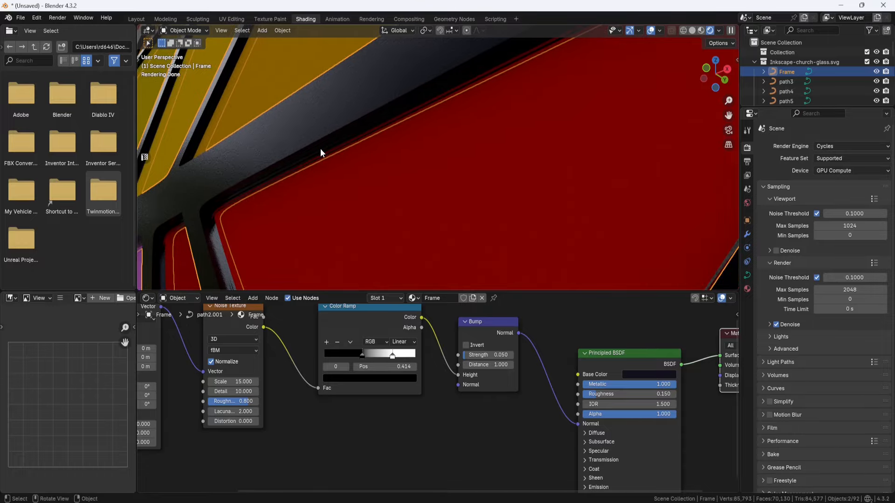
{"action": "scroll", "coordinate": [320, 150], "scroll_direction": "down", "scroll_amount": 14}
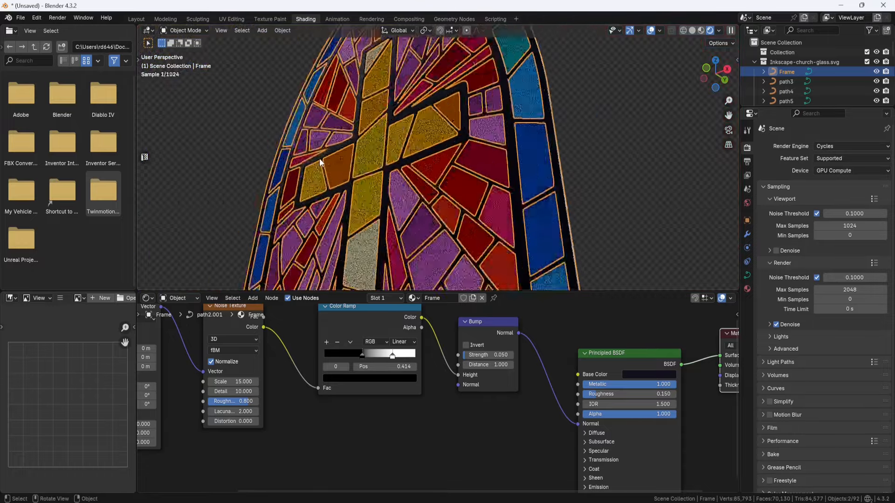
{"action": "middle_click_drag", "start_coordinate": [433, 194], "coordinate": [440, 205]}
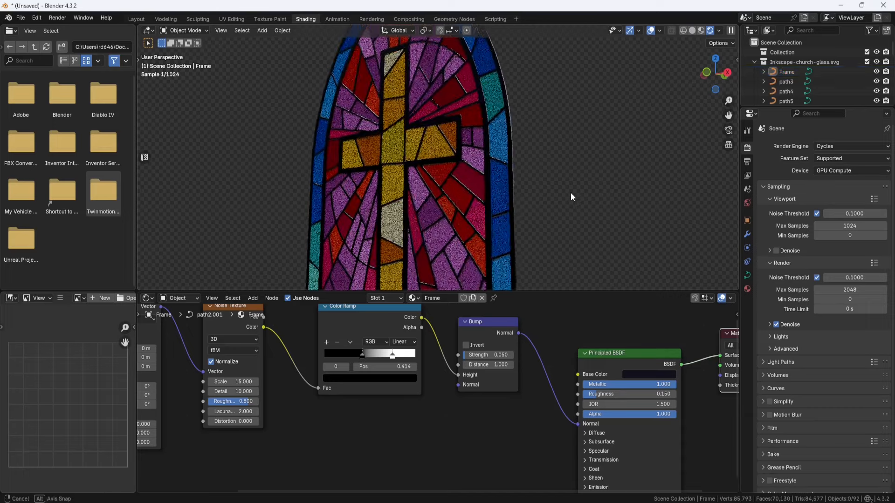
Step: Hide the Frame object in the viewport and switch to the Layout workspace
{"action": "left_click", "coordinate": [877, 72]}
{"action": "middle_click_drag", "start_coordinate": [602, 158], "coordinate": [602, 161]}
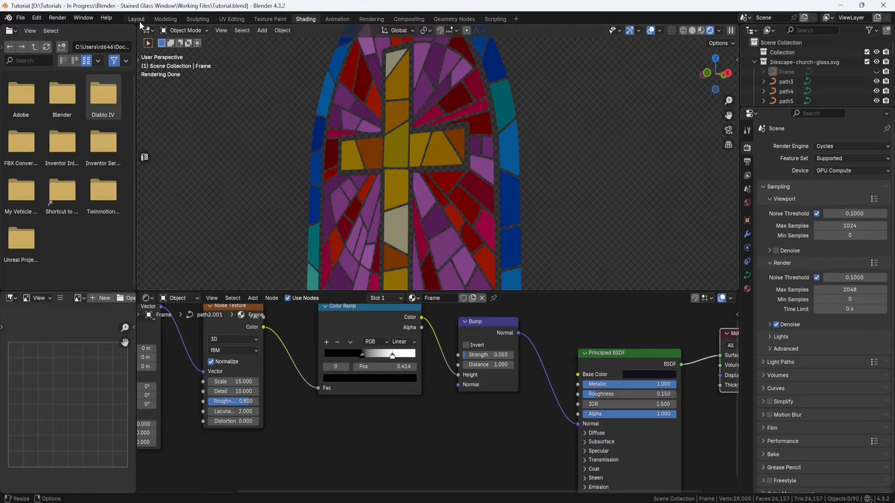
{"action": "left_click", "coordinate": [139, 21]}
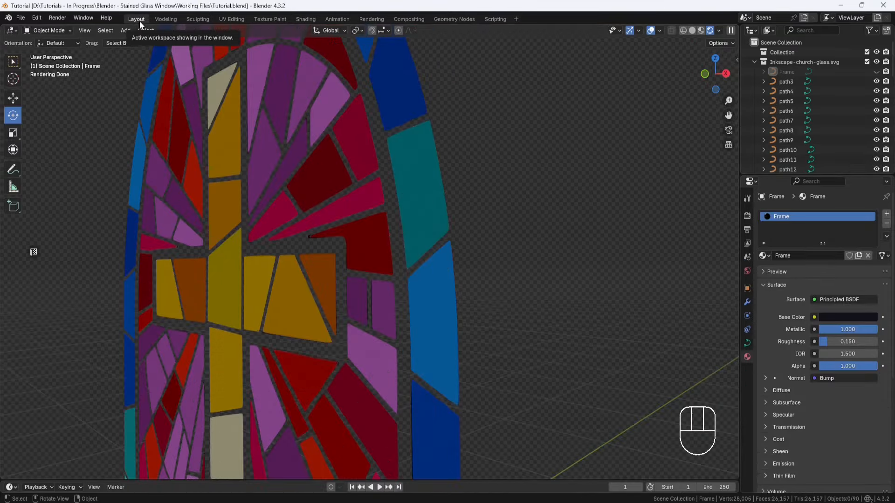
{"action": "middle_click_drag", "start_coordinate": [379, 212], "coordinate": [424, 200]}
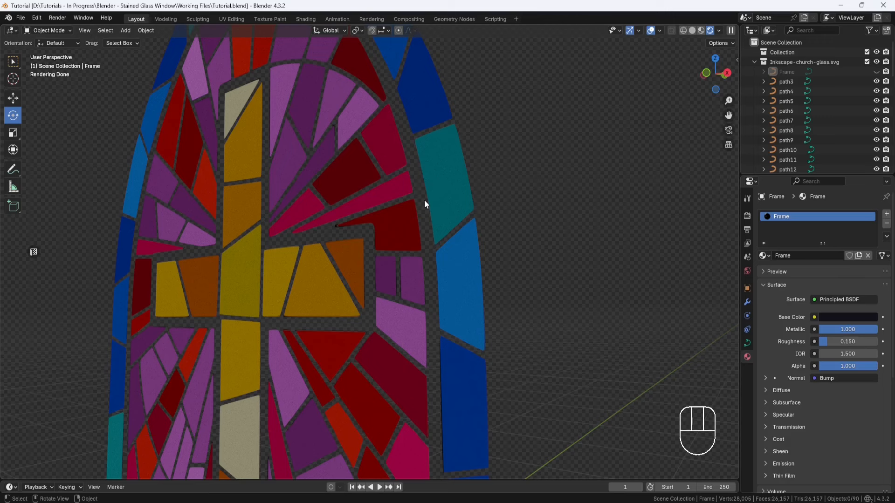
Step: Select the dark red glass pieces and copy the hex code of their diffuse colour without altering it
{"action": "left_click", "coordinate": [361, 166]}
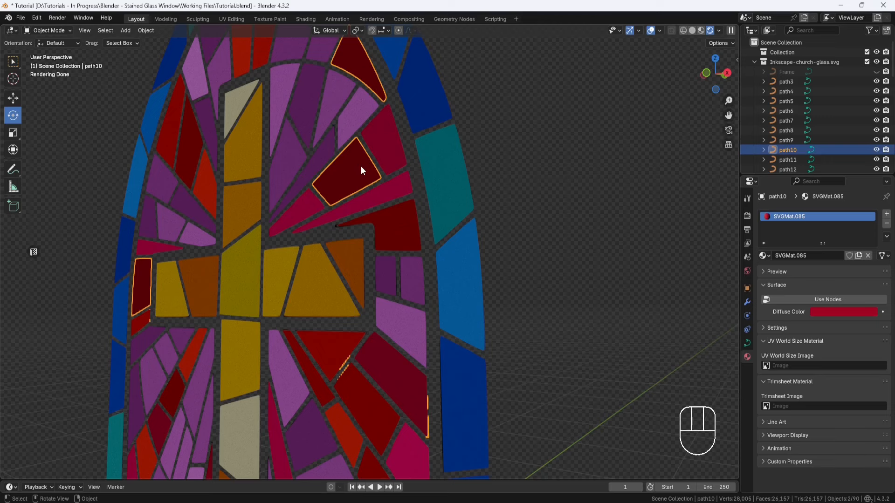
{"action": "left_click", "coordinate": [839, 312]}
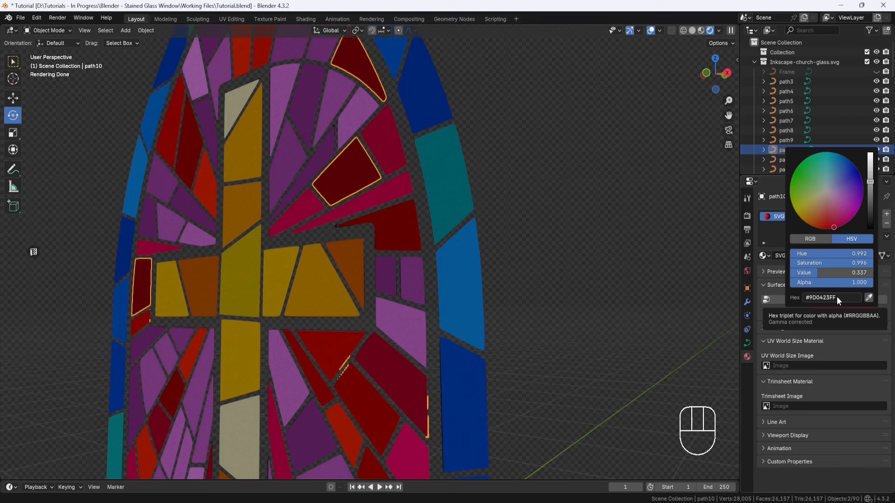
{"action": "left_click", "coordinate": [837, 297]}
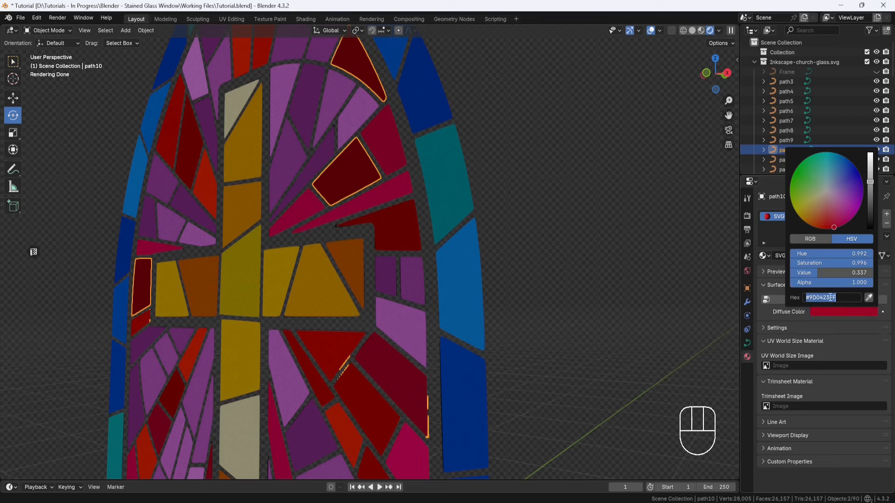
{"action": "key", "text": "ctrl"}
{"action": "key", "text": "Escape"}
{"action": "key", "text": "Escape"}
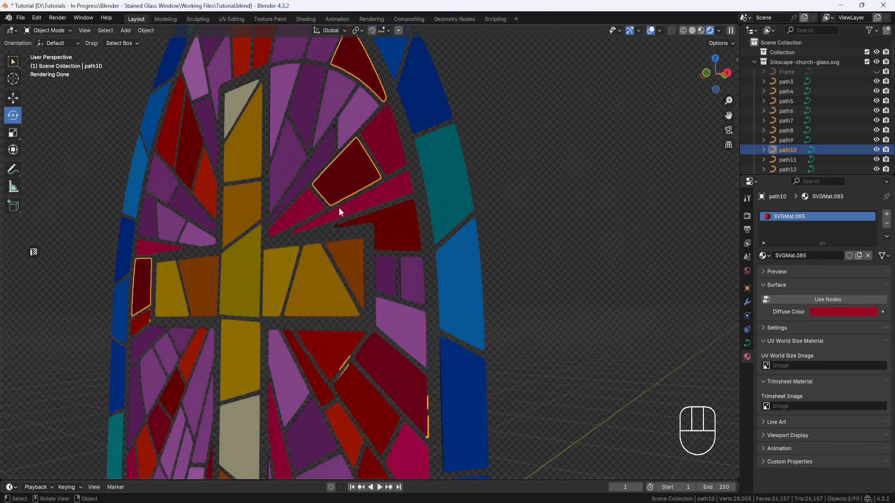
Step: Check the diffuse colours of the crimson glass pieces and the red triangular piece below the cross arm
{"action": "left_click", "coordinate": [308, 210]}
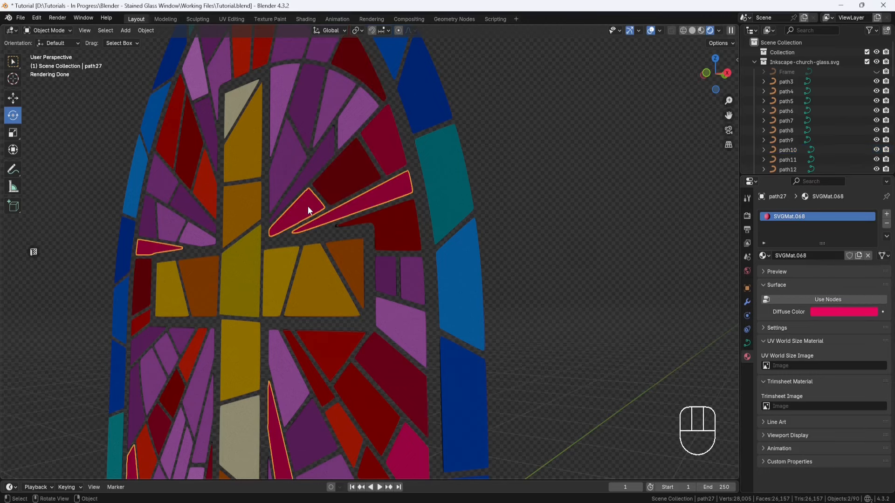
{"action": "left_click", "coordinate": [826, 314]}
{"action": "left_click", "coordinate": [330, 346]}
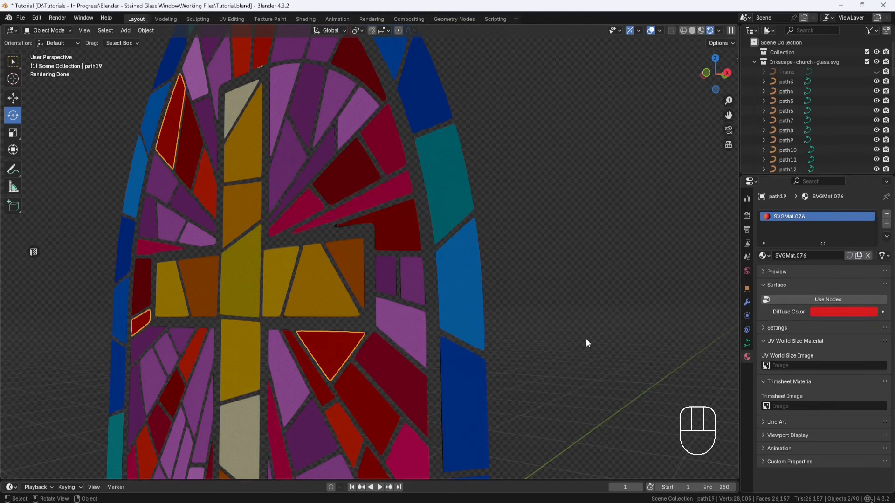
{"action": "left_click", "coordinate": [842, 313]}
Step: Switch to 00_Notes.txt in Notepad, review the hex codes for the red, purple, gold and blue glass shades, and return to Blender
{"action": "key", "text": "alt+Tab"}
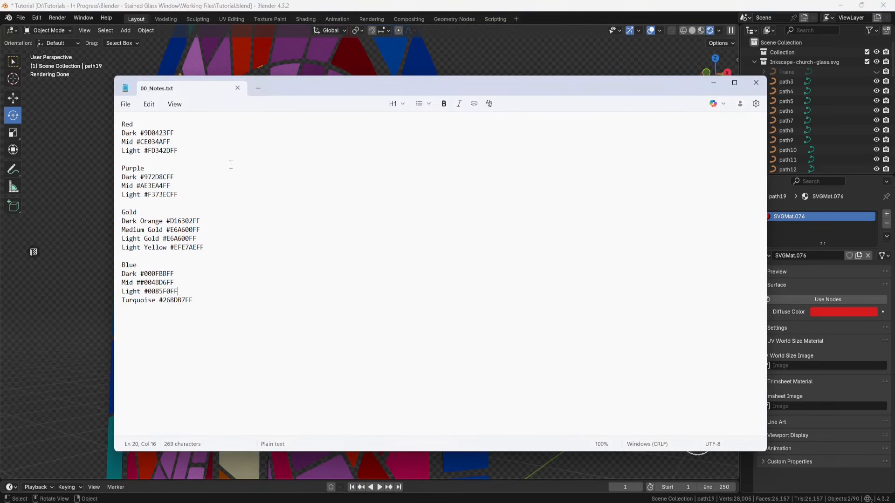
{"action": "double_click", "coordinate": [132, 124]}
{"action": "double_click", "coordinate": [134, 168]}
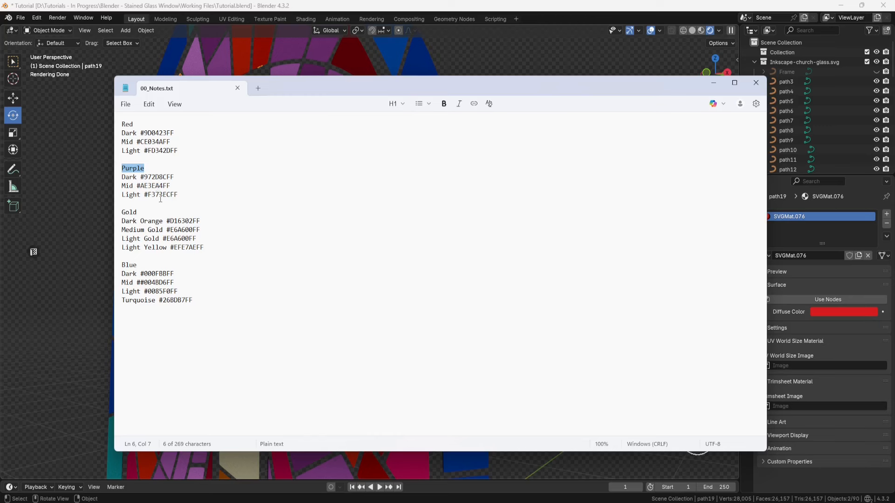
{"action": "left_click_drag", "start_coordinate": [205, 247], "coordinate": [116, 222]}
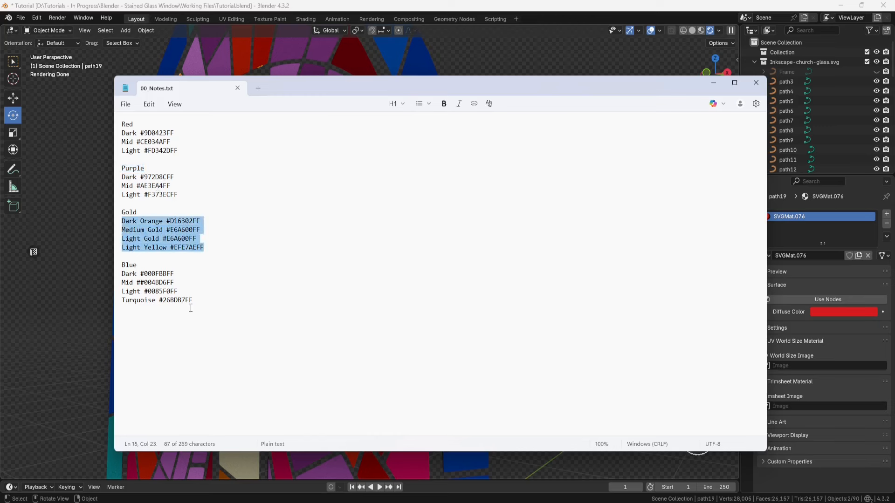
{"action": "left_click_drag", "start_coordinate": [195, 300], "coordinate": [119, 276]}
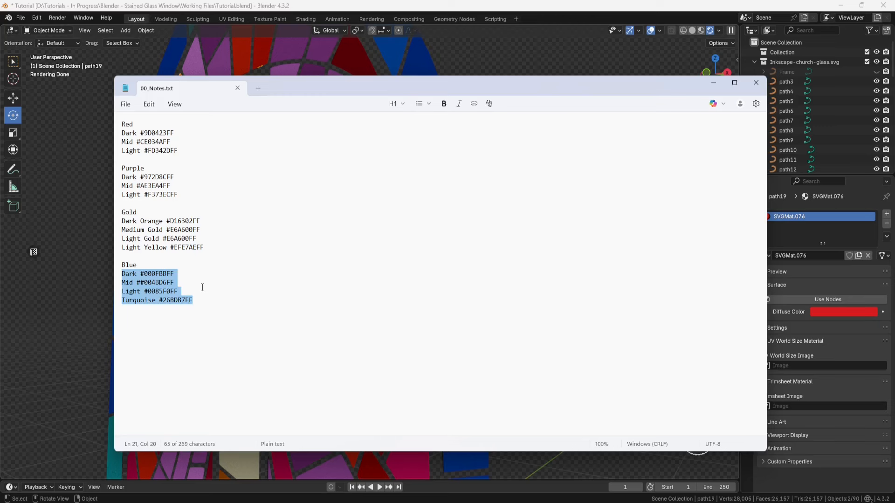
{"action": "left_click", "coordinate": [248, 250]}
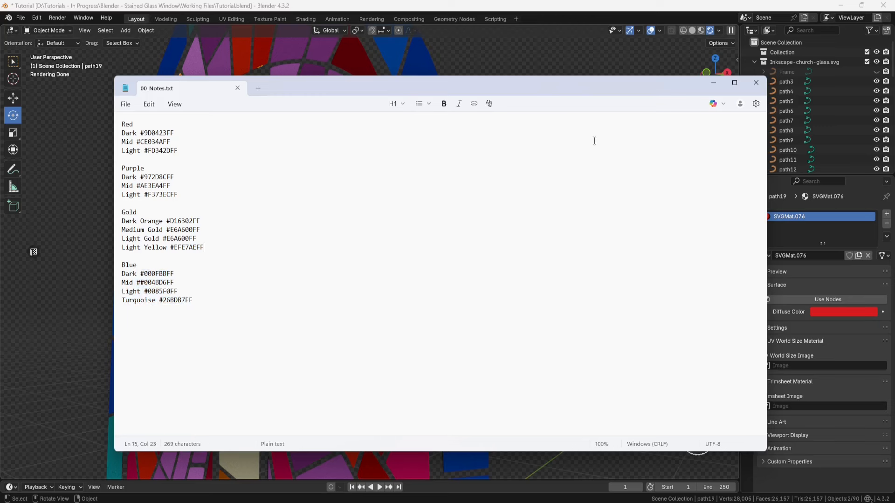
{"action": "left_click", "coordinate": [712, 83]}
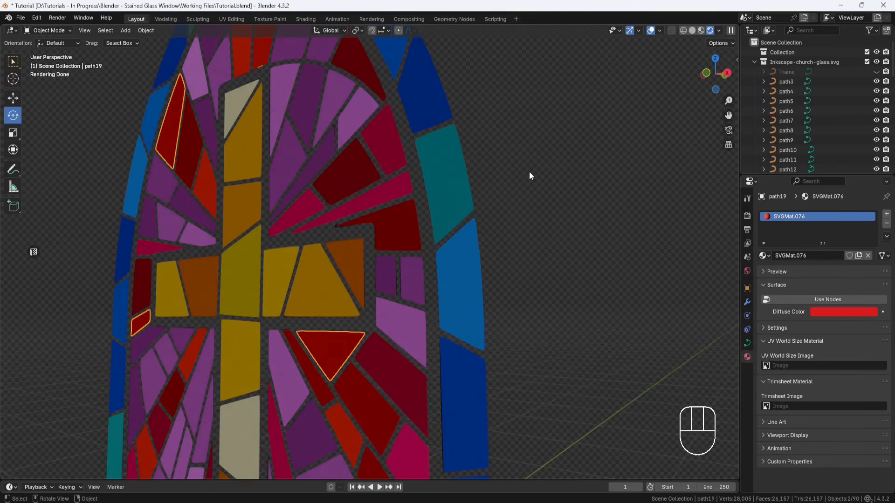
Step: Delete the stray curve points along the outer edge of the teal border piece at mid-height on the window's left side and return to Object Mode
{"action": "left_click", "coordinate": [462, 178]}
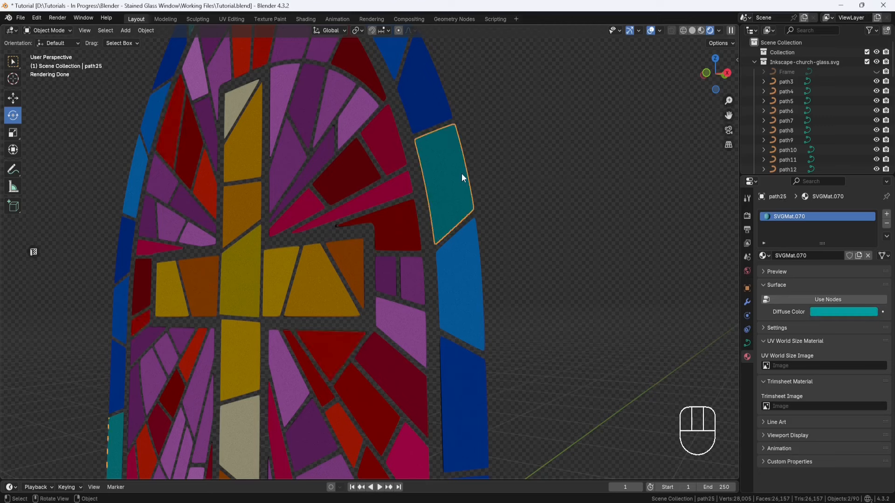
{"action": "scroll", "coordinate": [461, 173], "scroll_direction": "down", "scroll_amount": 3}
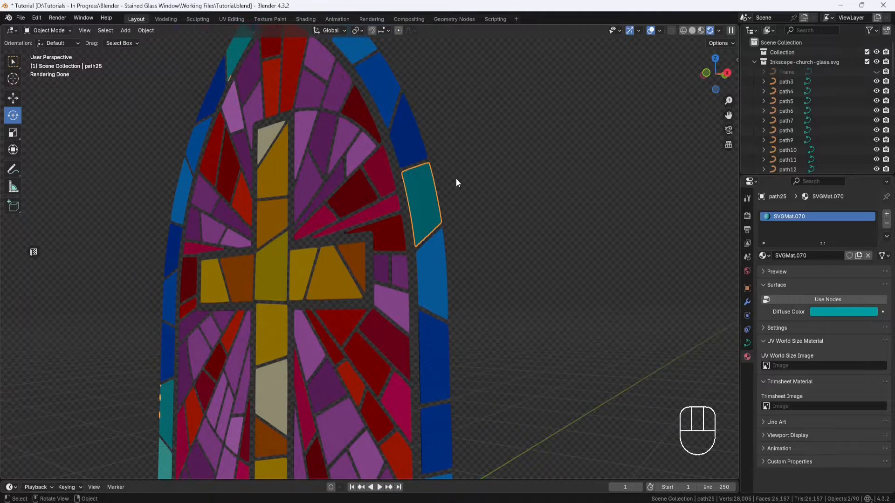
{"action": "middle_click_drag", "start_coordinate": [350, 239], "coordinate": [416, 285], "text": "shift"}
{"action": "middle_click_drag", "start_coordinate": [281, 351], "coordinate": [374, 284], "text": "shift"}
{"action": "scroll", "coordinate": [348, 279], "scroll_direction": "up", "scroll_amount": 8}
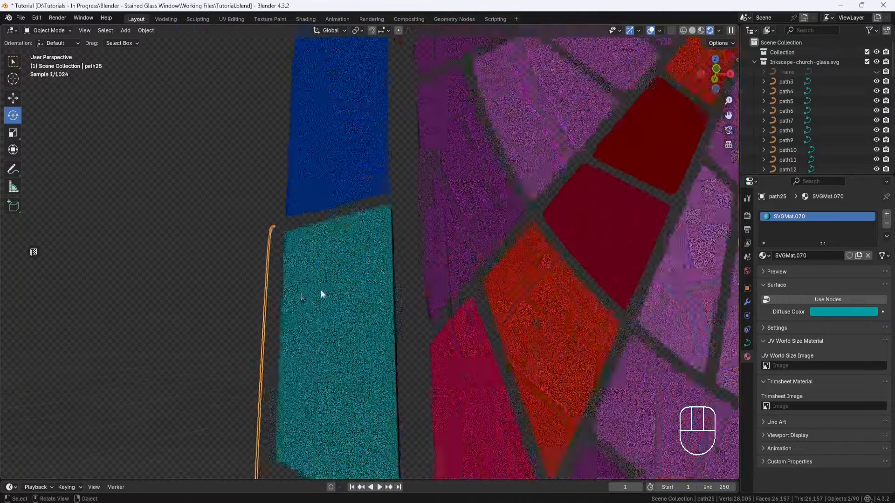
{"action": "middle_click_drag", "start_coordinate": [315, 265], "coordinate": [369, 169], "text": "shift"}
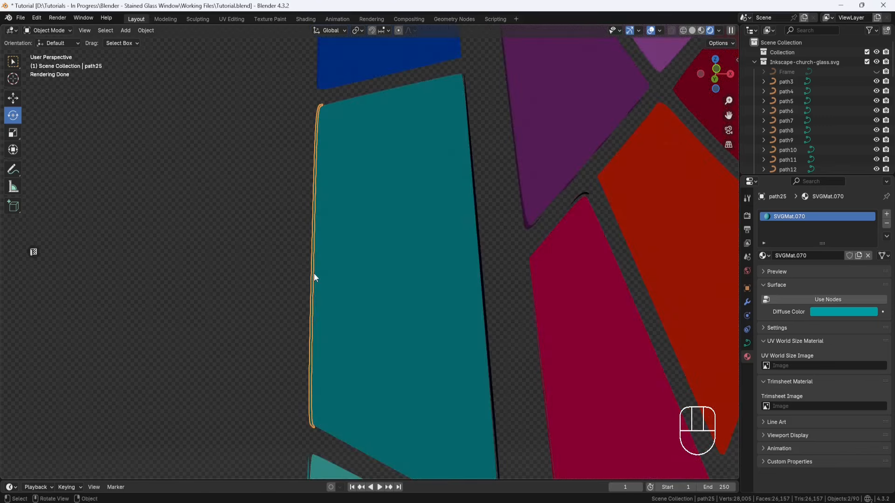
{"action": "left_click", "coordinate": [71, 31]}
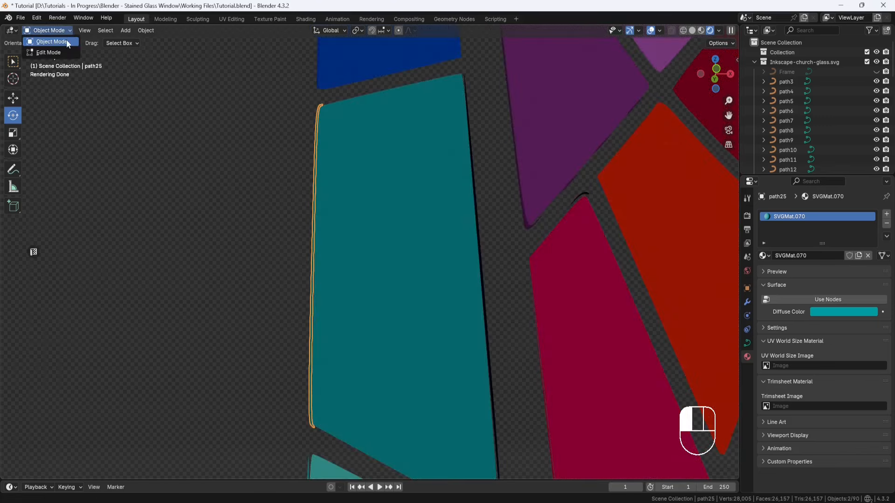
{"action": "left_click", "coordinate": [51, 52]}
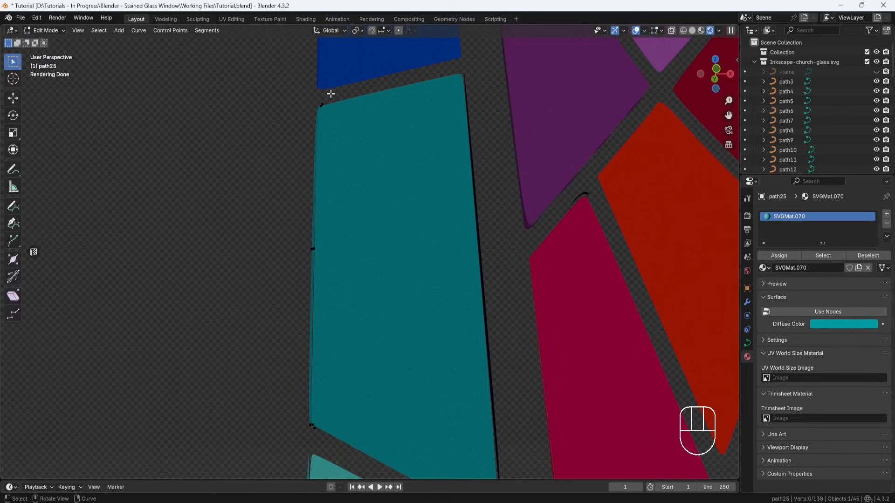
{"action": "left_click_drag", "start_coordinate": [343, 96], "coordinate": [270, 442]}
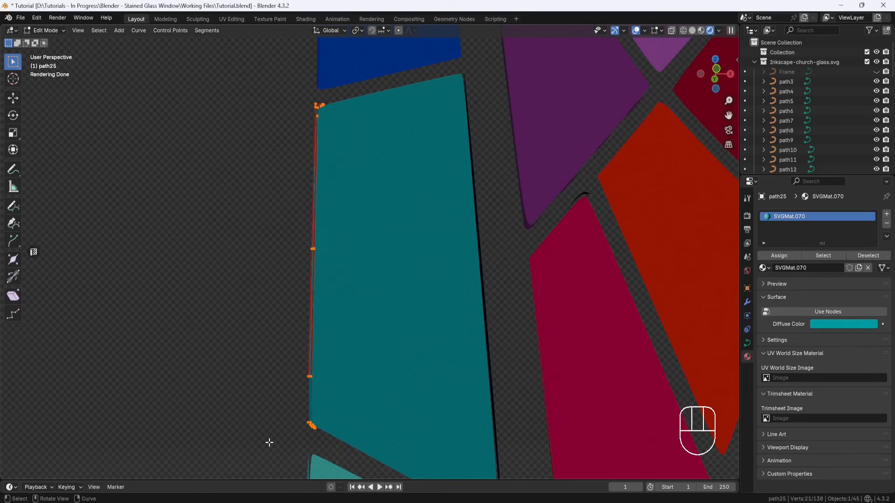
{"action": "right_click", "coordinate": [288, 346]}
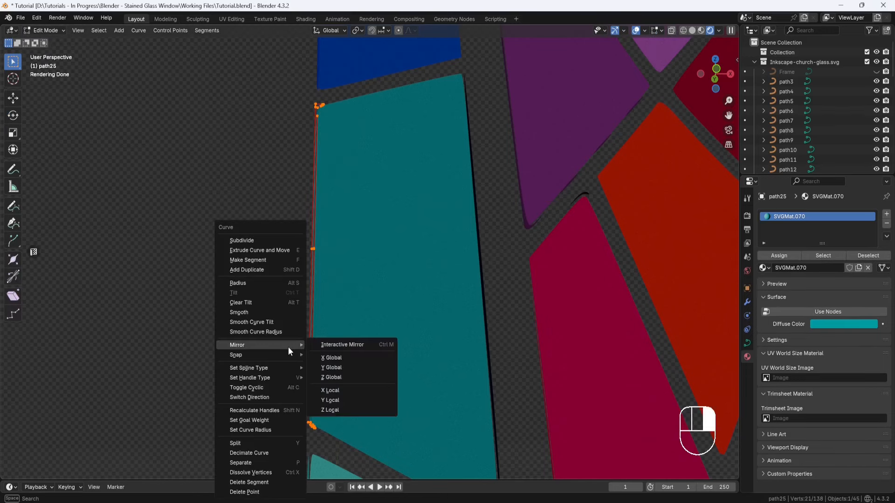
{"action": "left_click", "coordinate": [259, 493]}
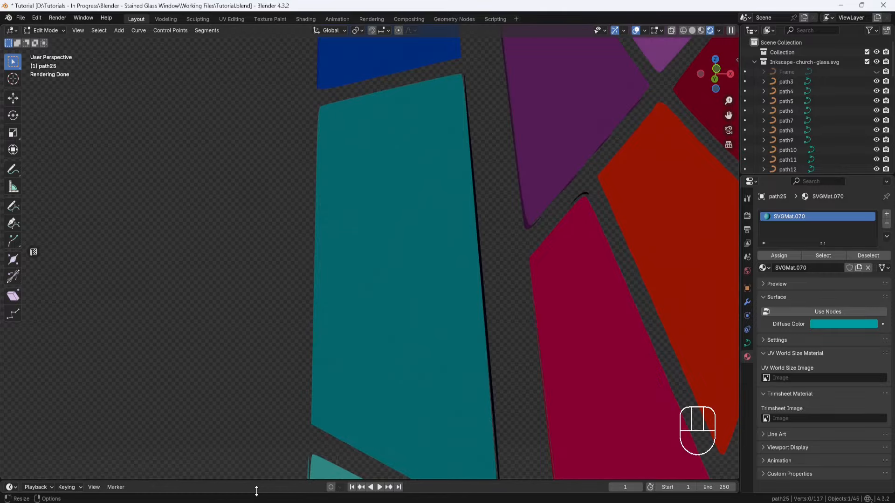
{"action": "scroll", "coordinate": [356, 325], "scroll_direction": "down", "scroll_amount": 3}
{"action": "key", "text": "Tab"}
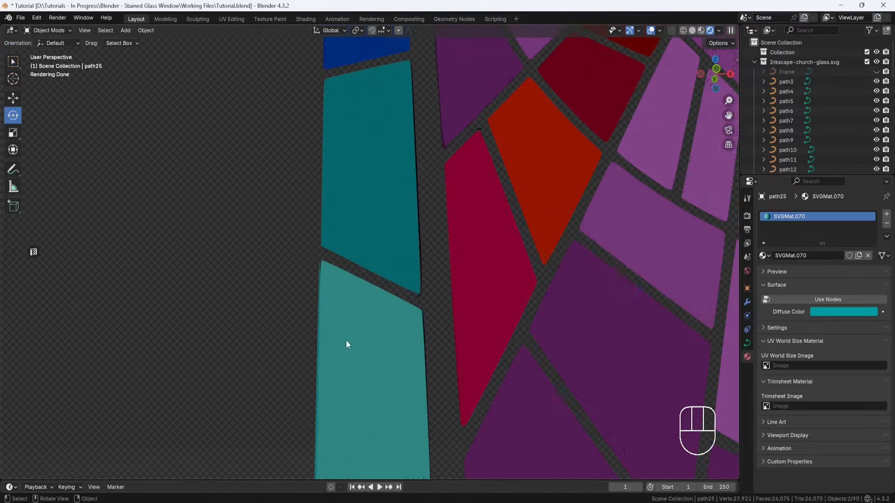
Step: Delete the stray curve points beside the light teal border piece's outer edge and return to Object Mode
{"action": "left_click", "coordinate": [345, 340]}
{"action": "scroll", "coordinate": [375, 200], "scroll_direction": "down", "scroll_amount": 8}
{"action": "middle_click_drag", "start_coordinate": [384, 195], "coordinate": [301, 250], "text": "shift"}
{"action": "left_click", "coordinate": [262, 349], "text": "shift"}
{"action": "scroll", "coordinate": [268, 335], "scroll_direction": "up", "scroll_amount": 5}
{"action": "key", "text": "Tab"}
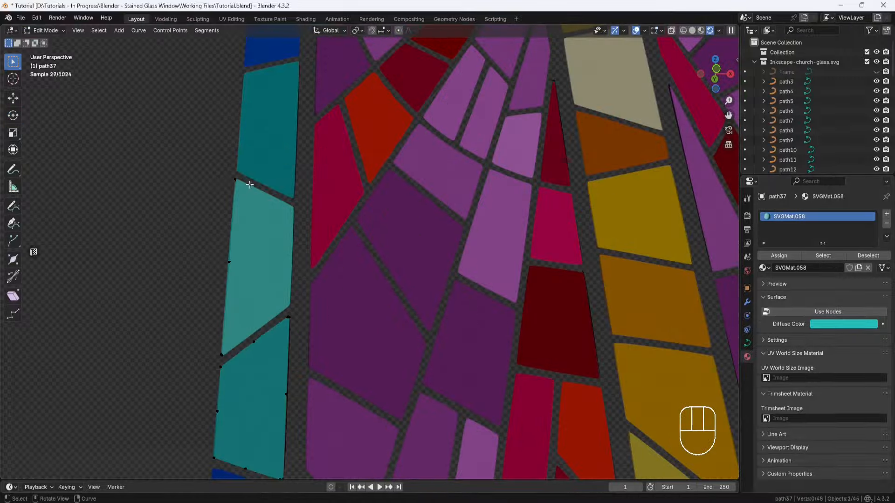
{"action": "left_click_drag", "start_coordinate": [246, 175], "coordinate": [201, 361]}
{"action": "right_click", "coordinate": [190, 336]}
{"action": "left_click", "coordinate": [188, 336]}
{"action": "scroll", "coordinate": [188, 336], "scroll_direction": "down", "scroll_amount": 4}
{"action": "left_click", "coordinate": [53, 31]}
{"action": "left_click", "coordinate": [50, 43]}
Step: Open the dark blue border object in Edit Mode and delete its stray points along the window's left edge
{"action": "middle_click_drag", "start_coordinate": [478, 223], "coordinate": [323, 260], "text": "shift"}
{"action": "scroll", "coordinate": [322, 261], "scroll_direction": "down", "scroll_amount": 4}
{"action": "left_click", "coordinate": [234, 329]}
{"action": "scroll", "coordinate": [280, 233], "scroll_direction": "up", "scroll_amount": 5}
{"action": "middle_click_drag", "start_coordinate": [284, 228], "coordinate": [395, 285], "text": "shift"}
{"action": "left_click", "coordinate": [52, 31]}
{"action": "left_click", "coordinate": [56, 52]}
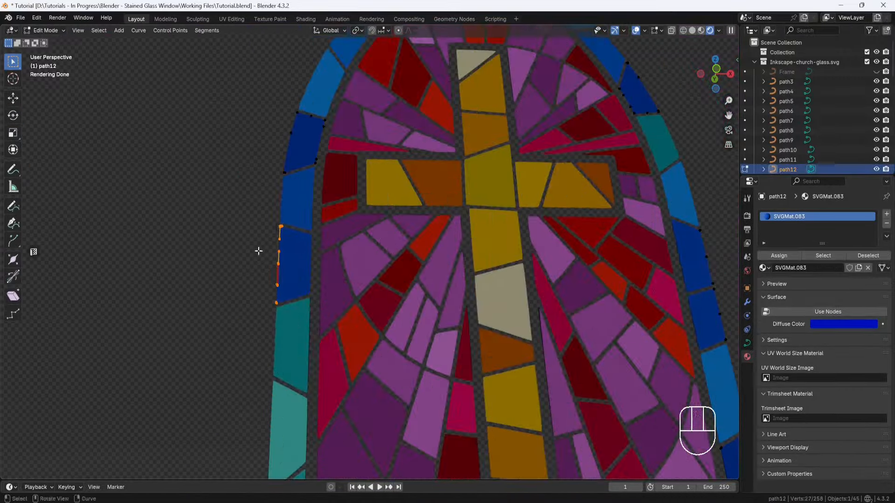
{"action": "right_click", "coordinate": [258, 253]}
{"action": "left_click", "coordinate": [256, 279]}
Step: Delete the dark blue object's stray points beside the window's right border and return to Object Mode
{"action": "middle_click_drag", "start_coordinate": [549, 316], "coordinate": [259, 301], "text": "shift"}
{"action": "left_click_drag", "start_coordinate": [428, 202], "coordinate": [411, 318]}
{"action": "right_click", "coordinate": [435, 269]}
{"action": "left_click", "coordinate": [423, 281]}
{"action": "scroll", "coordinate": [447, 299], "scroll_direction": "down", "scroll_amount": 1}
{"action": "middle_click_drag", "start_coordinate": [503, 343], "coordinate": [680, 199], "text": "shift"}
{"action": "left_click", "coordinate": [52, 31]}
{"action": "left_click", "coordinate": [55, 42]}
Step: Delete the stray curve points of the lighter blue upper-arch object beside the right border in Edit Mode
{"action": "middle_click_drag", "start_coordinate": [507, 140], "coordinate": [508, 392], "text": "shift"}
{"action": "left_click", "coordinate": [285, 148]}
{"action": "left_click", "coordinate": [52, 31]}
{"action": "left_click", "coordinate": [56, 52]}
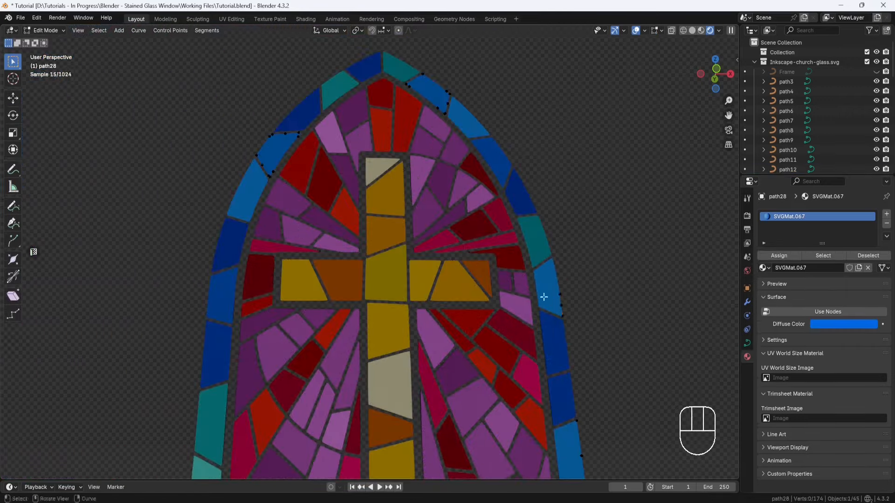
{"action": "middle_click_drag", "start_coordinate": [544, 297], "coordinate": [515, 284], "text": "shift"}
{"action": "right_click", "coordinate": [515, 284]}
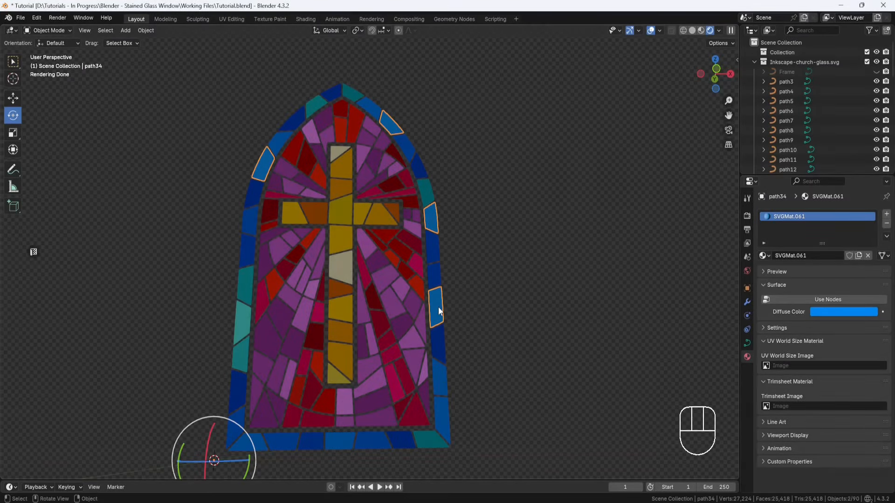
Step: Join the light blue border pieces and the right-side teal pieces to the dark blue border object
{"action": "key", "text": "shift"}
{"action": "left_click", "coordinate": [437, 281], "text": "shift"}
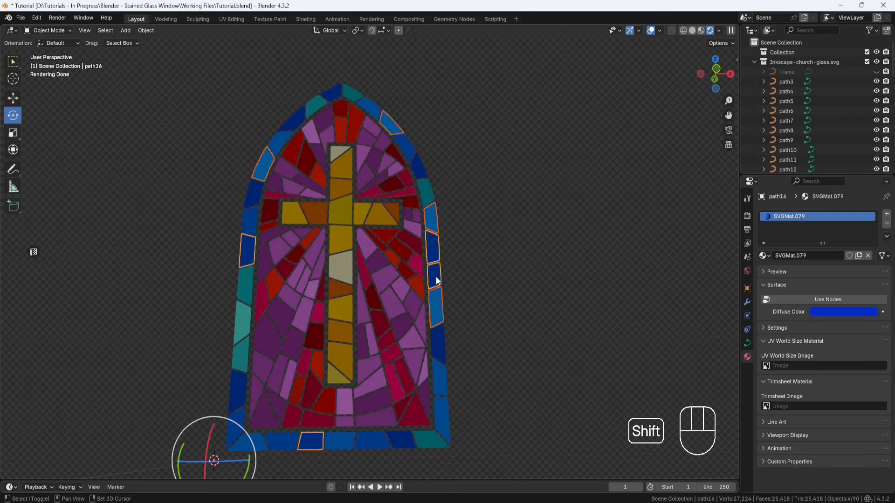
{"action": "right_click", "coordinate": [437, 281]}
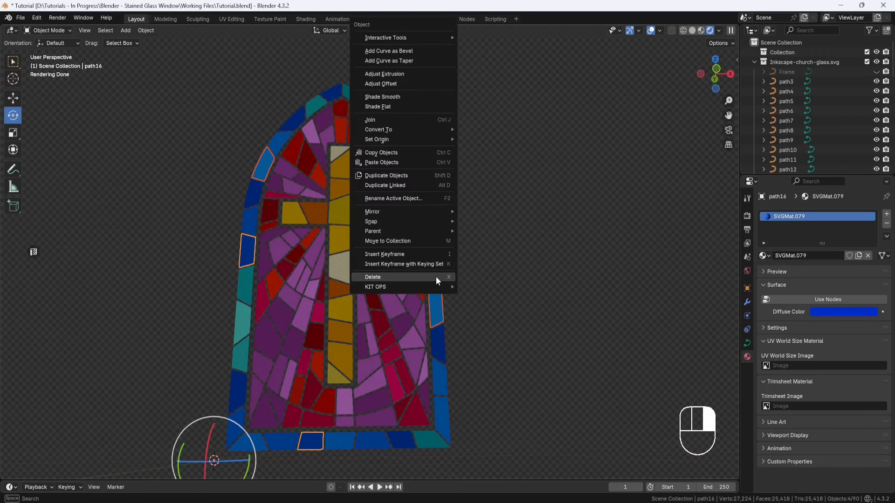
{"action": "left_click", "coordinate": [402, 121]}
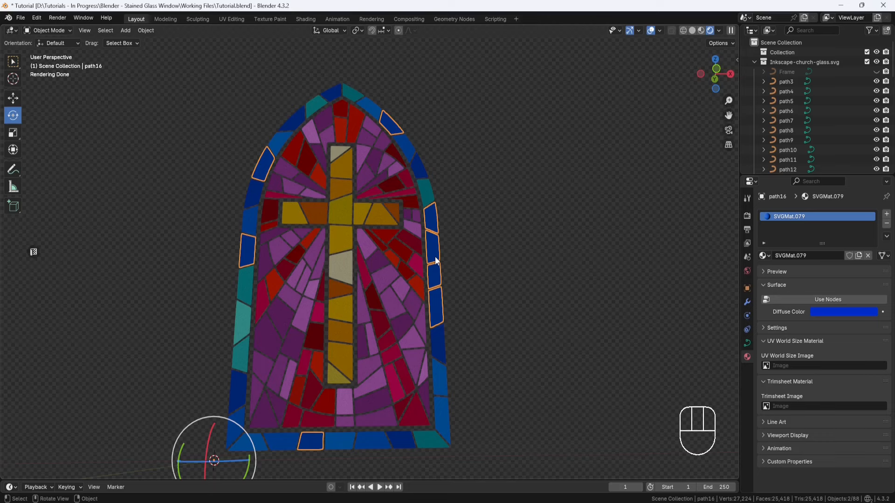
{"action": "left_click", "coordinate": [429, 197]}
{"action": "left_click", "coordinate": [432, 216], "text": "shift"}
{"action": "right_click", "coordinate": [431, 216]}
{"action": "left_click", "coordinate": [432, 215]}
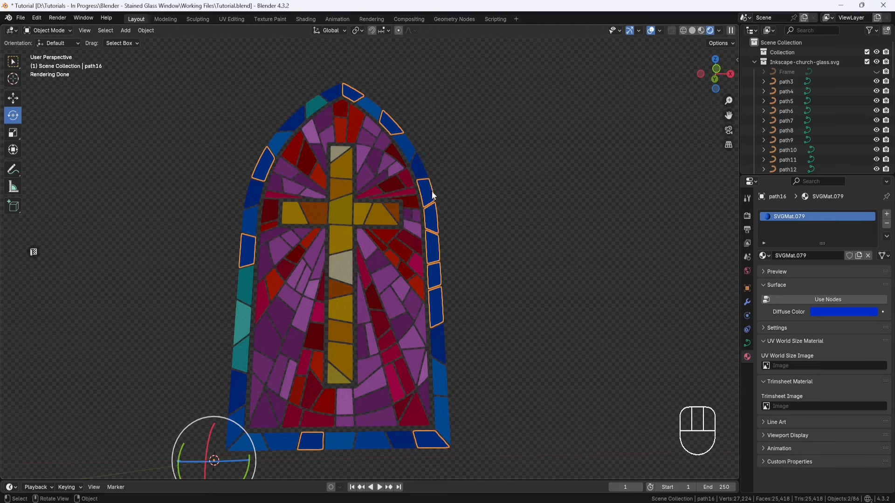
Step: Join the blue pieces of the upper-right arch, and merge the brighter blue arch object with the main blue border group
{"action": "left_click", "coordinate": [407, 147]}
{"action": "right_click", "coordinate": [407, 147]}
{"action": "left_click", "coordinate": [407, 148]}
{"action": "left_click", "coordinate": [369, 104], "text": "shift"}
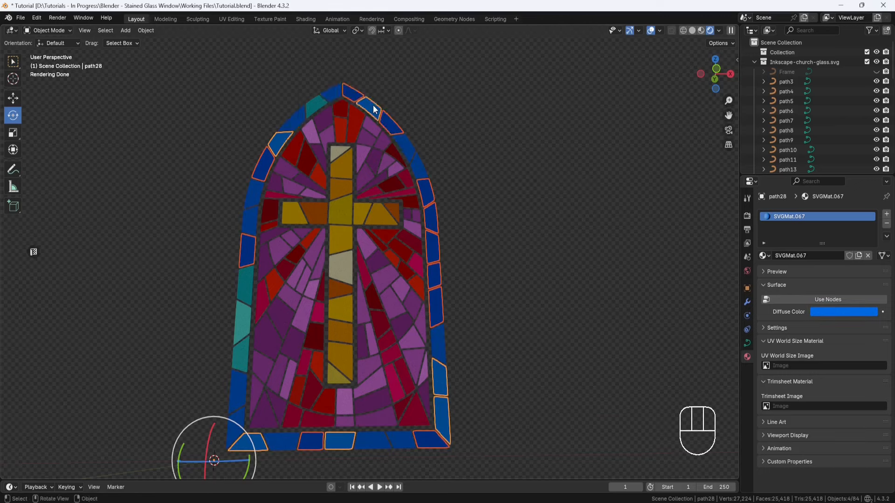
{"action": "right_click", "coordinate": [359, 116]}
{"action": "left_click", "coordinate": [359, 116]}
Step: Join the teal piece near the arch's top and the upper teal piece of the left border to the second blue border group
{"action": "left_click", "coordinate": [320, 104]}
{"action": "right_click", "coordinate": [319, 104]}
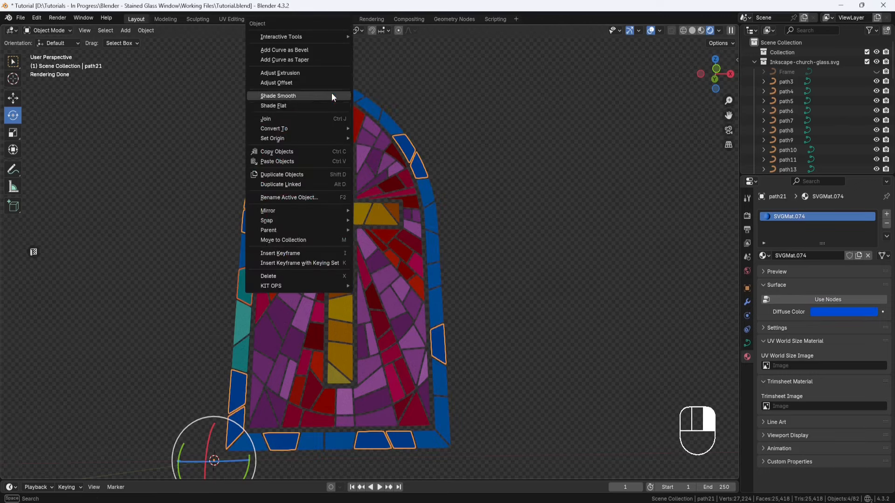
{"action": "left_click", "coordinate": [302, 117]}
{"action": "left_click", "coordinate": [237, 317], "text": "shift"}
{"action": "left_click", "coordinate": [242, 291], "text": "shift"}
{"action": "right_click", "coordinate": [242, 291]}
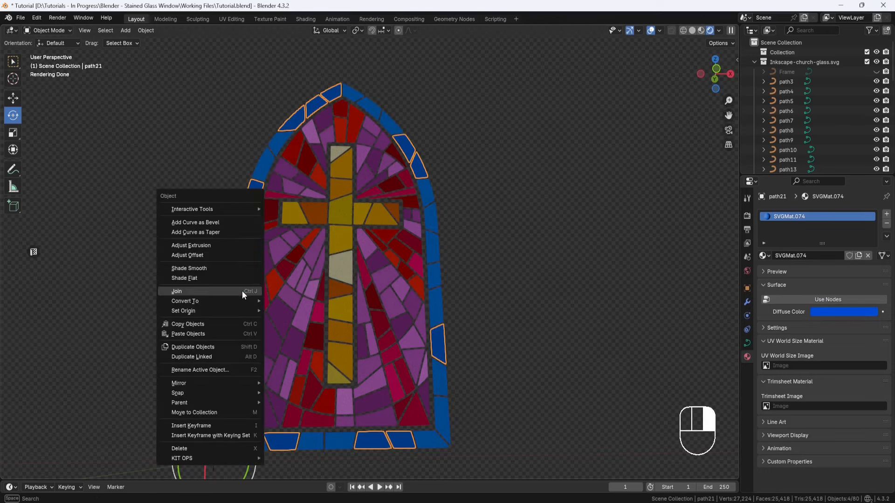
{"action": "left_click", "coordinate": [242, 291]}
Step: Join the remaining teal pieces of the left border to their blue group, and combine both blue groups into one object
{"action": "left_click", "coordinate": [244, 348]}
{"action": "left_click", "coordinate": [241, 323], "text": "shift"}
{"action": "right_click", "coordinate": [241, 323]}
{"action": "left_click", "coordinate": [241, 323]}
{"action": "left_click", "coordinate": [246, 259], "text": "shift"}
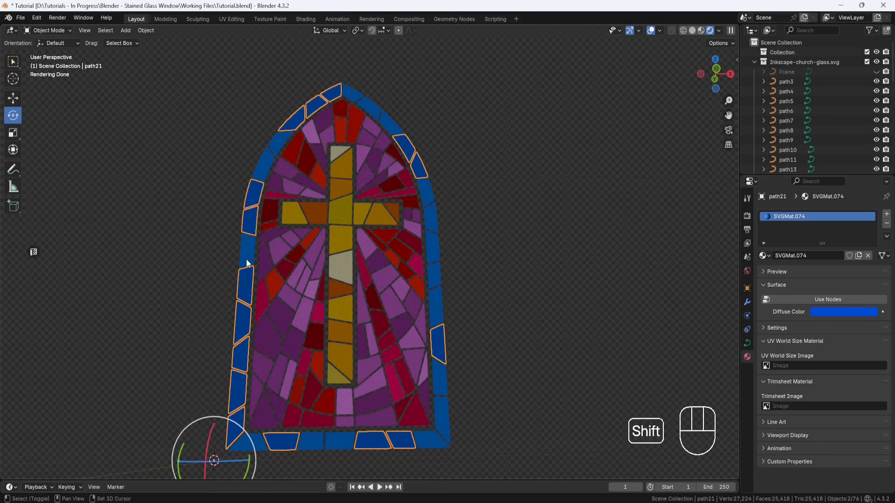
{"action": "right_click", "coordinate": [246, 257]}
{"action": "left_click", "coordinate": [247, 256]}
Step: Select the joined blue border object and rename it Blue Glass
{"action": "left_click", "coordinate": [493, 260]}
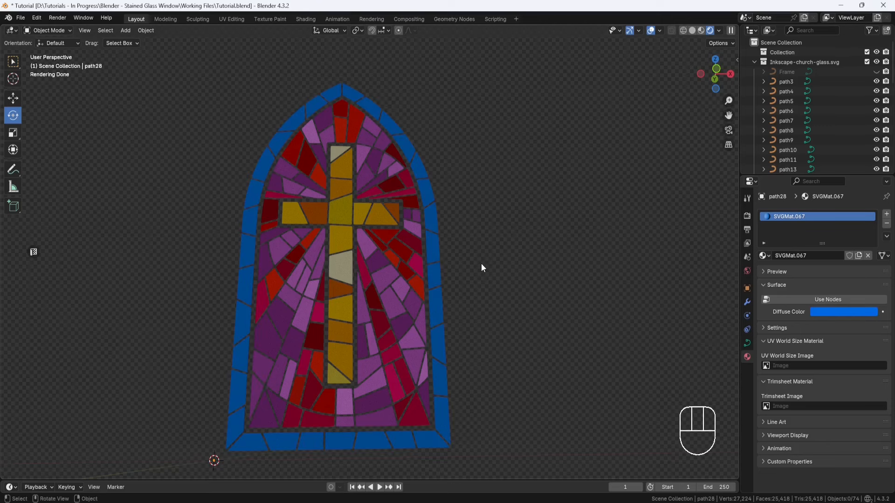
{"action": "left_click", "coordinate": [435, 217]}
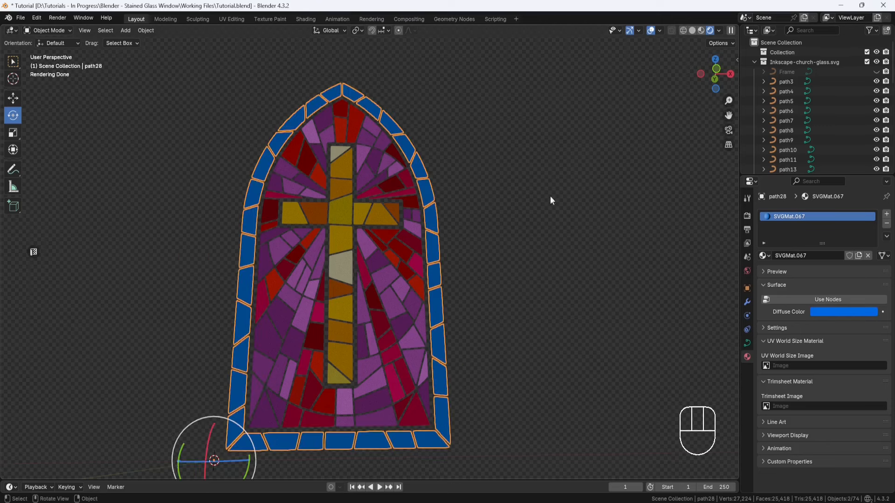
{"action": "scroll", "coordinate": [806, 112], "scroll_direction": "down", "scroll_amount": 3}
{"action": "scroll", "coordinate": [806, 111], "scroll_direction": "down", "scroll_amount": 4}
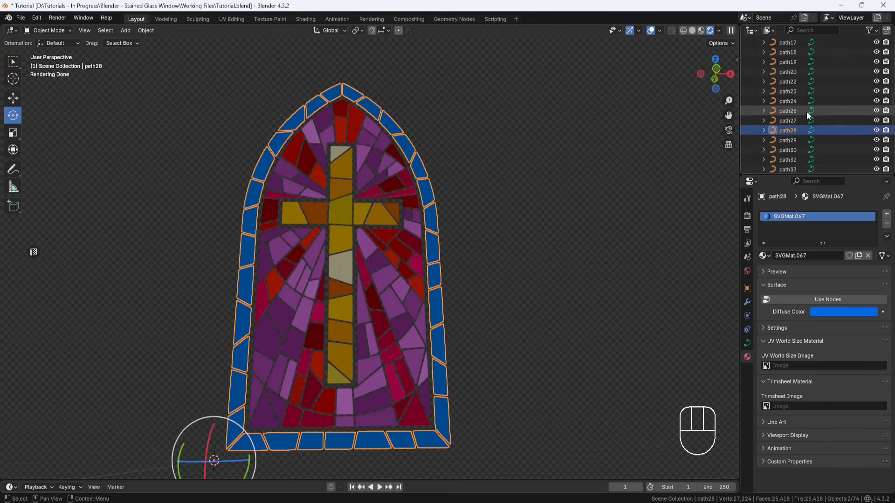
{"action": "double_click", "coordinate": [791, 131]}
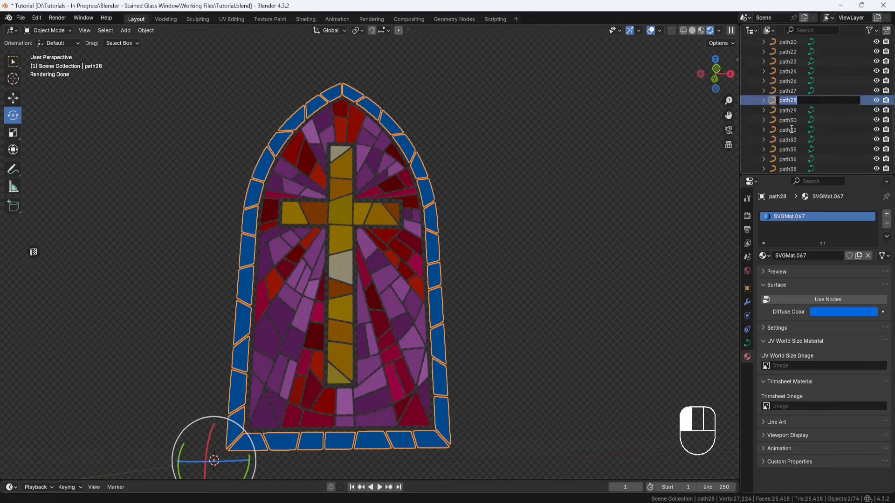
{"action": "type", "text": "Blue Glass"}
{"action": "key", "text": "Return"}
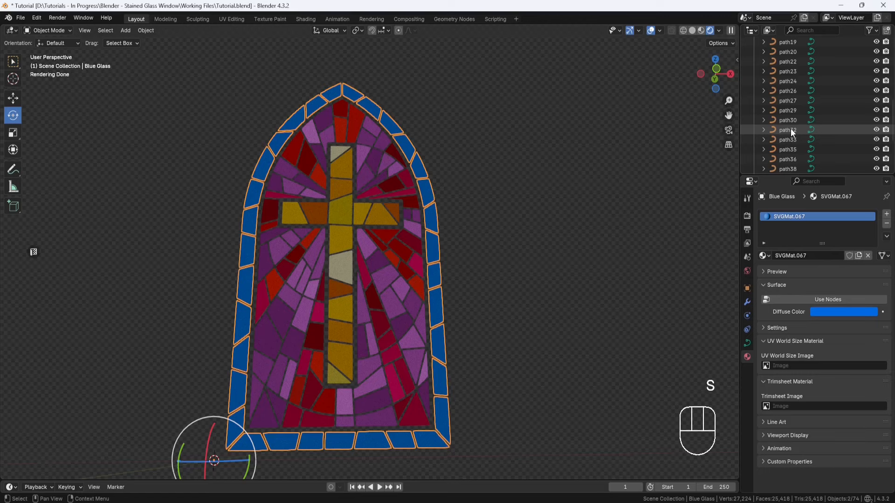
Step: Apply the scale of the Blue Glass object and hide it in the viewport
{"action": "scroll", "coordinate": [804, 134], "scroll_direction": "up", "scroll_amount": 4}
{"action": "scroll", "coordinate": [811, 139], "scroll_direction": "up", "scroll_amount": 4}
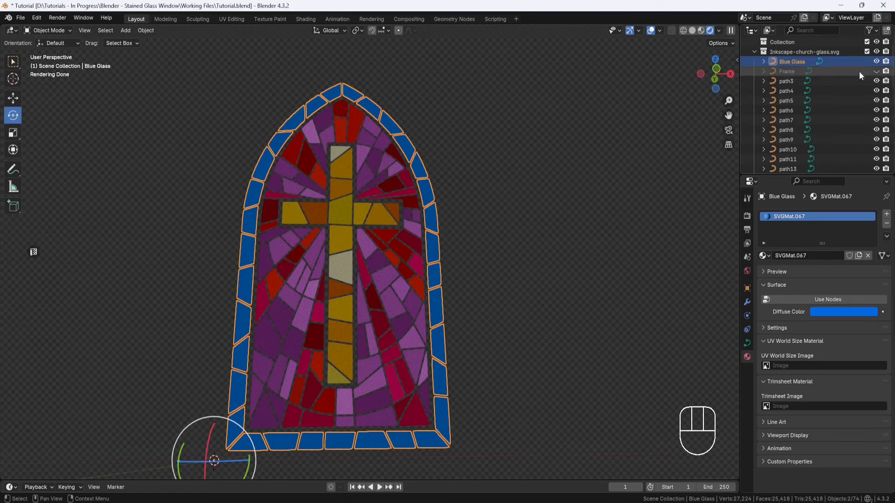
{"action": "middle_click_drag", "start_coordinate": [582, 207], "coordinate": [573, 213]}
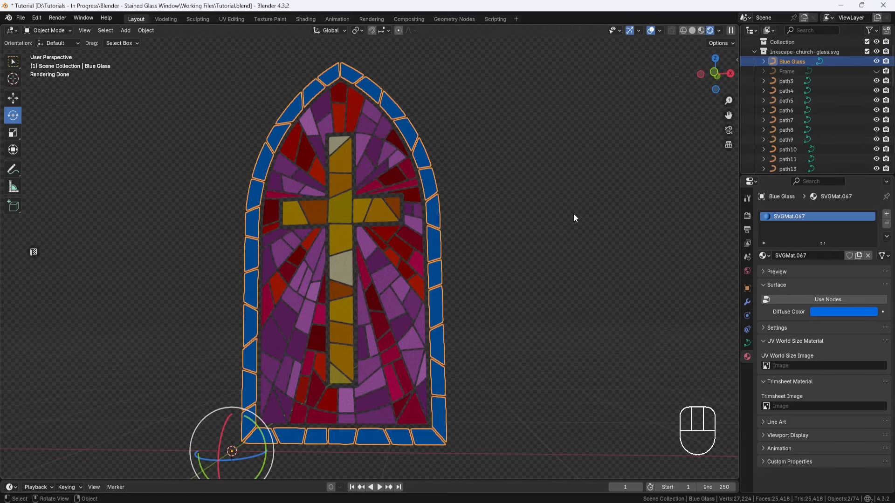
{"action": "key", "text": "ctrl+a"}
{"action": "left_click", "coordinate": [540, 214]}
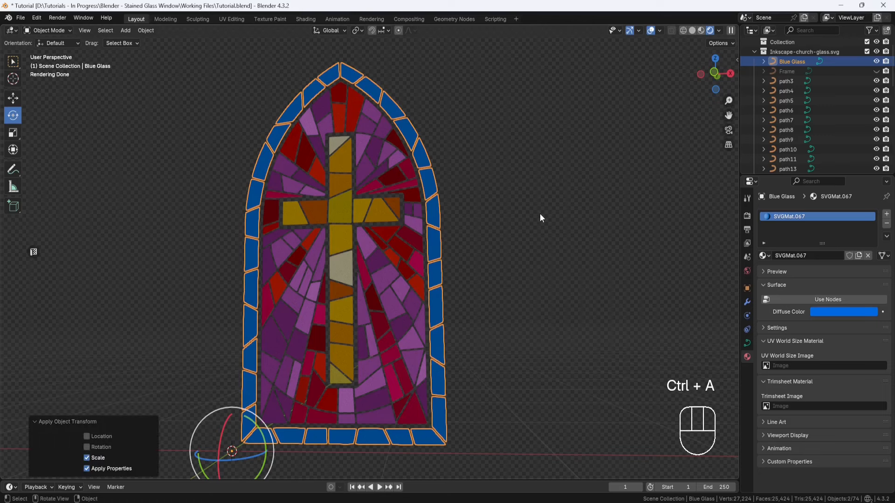
{"action": "left_click", "coordinate": [876, 61]}
Step: Open the amber glass object of the cross in Edit Mode and delete its stray linked curve at the left arm
{"action": "middle_click_drag", "start_coordinate": [445, 240], "coordinate": [435, 245]}
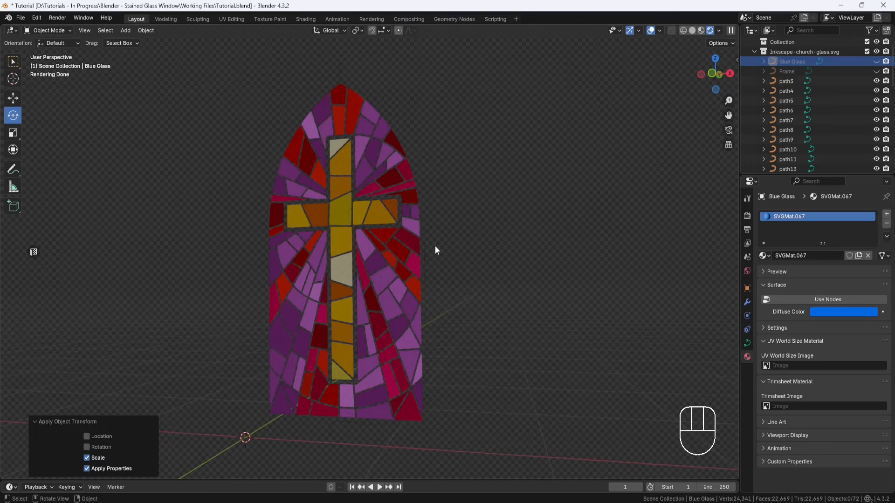
{"action": "scroll", "coordinate": [435, 245], "scroll_direction": "up", "scroll_amount": 1}
{"action": "left_click", "coordinate": [398, 200], "text": "shift"}
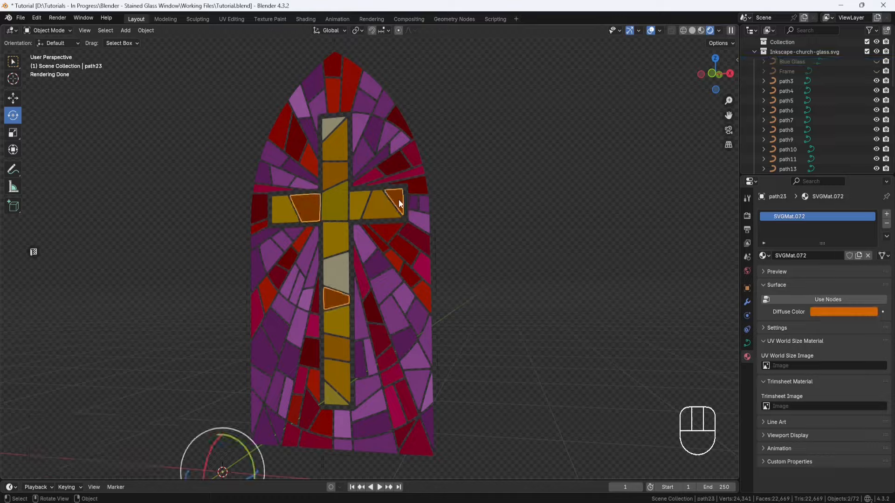
{"action": "middle_click_drag", "start_coordinate": [398, 200], "coordinate": [403, 191]}
{"action": "scroll", "coordinate": [403, 191], "scroll_direction": "up", "scroll_amount": 2}
{"action": "middle_click_drag", "start_coordinate": [403, 191], "coordinate": [428, 181], "text": "shift"}
{"action": "left_click", "coordinate": [421, 150]}
{"action": "left_click", "coordinate": [52, 30]}
{"action": "left_click", "coordinate": [49, 50]}
{"action": "key", "text": "l"}
{"action": "right_click", "coordinate": [286, 186]}
{"action": "left_click", "coordinate": [239, 288]}
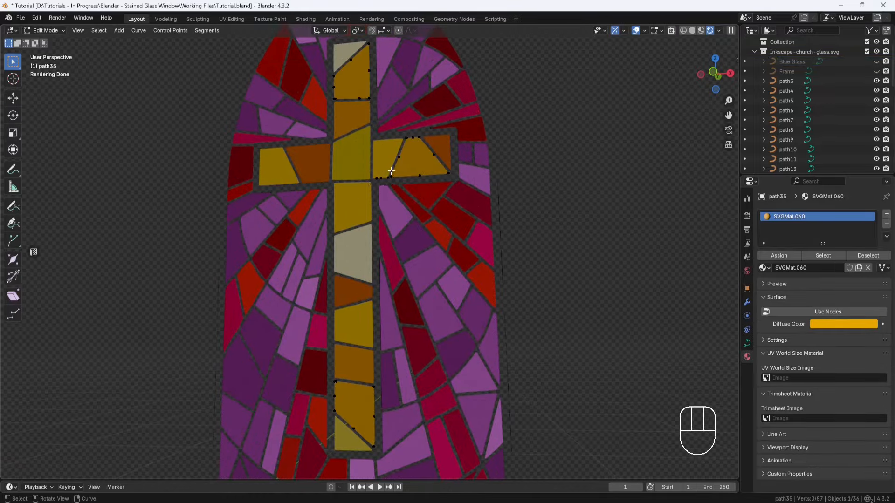
Step: Delete the amber object's stray linked curve near the bottom of the cross's right arm and return to Object Mode
{"action": "key", "text": "l"}
{"action": "right_click", "coordinate": [388, 177]}
{"action": "left_click", "coordinate": [341, 288]}
{"action": "left_click", "coordinate": [45, 30]}
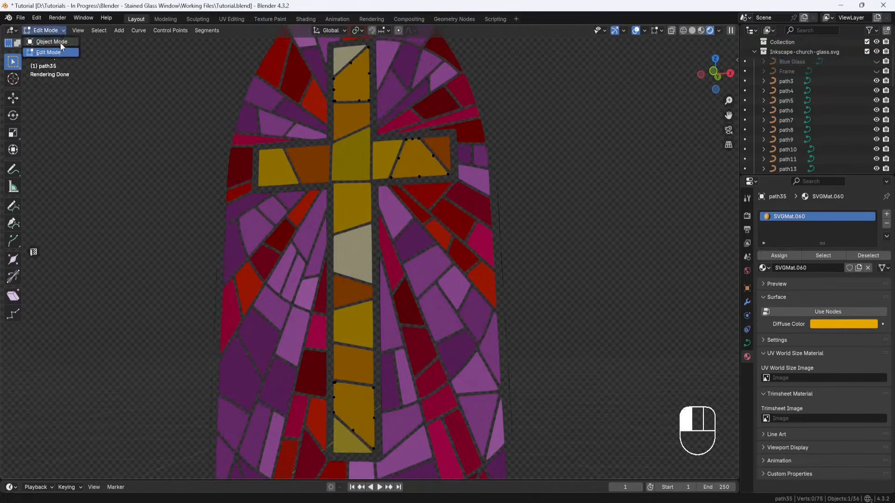
{"action": "left_click", "coordinate": [49, 41]}
Step: Delete the stray points of the darker amber cross object near the right arm and return to Object Mode
{"action": "left_click", "coordinate": [366, 90], "text": "shift"}
{"action": "left_click", "coordinate": [356, 85]}
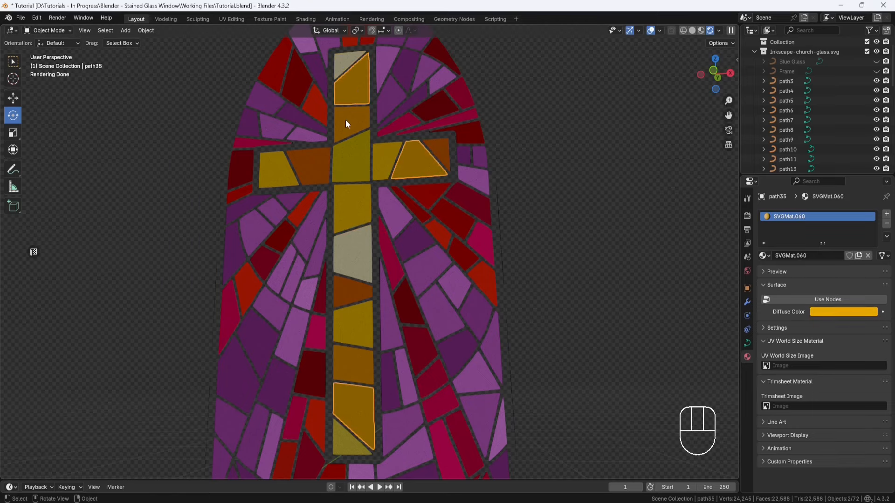
{"action": "left_click", "coordinate": [345, 119]}
{"action": "left_click", "coordinate": [70, 30]}
{"action": "left_click", "coordinate": [61, 52]}
{"action": "left_click_drag", "start_coordinate": [451, 167], "coordinate": [395, 186]}
{"action": "right_click", "coordinate": [376, 291]}
{"action": "left_click", "coordinate": [366, 289]}
{"action": "left_click", "coordinate": [44, 30]}
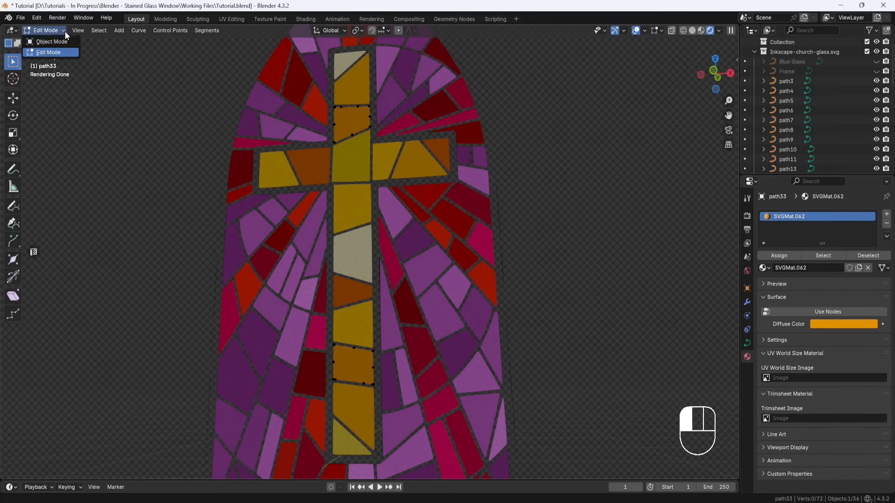
{"action": "left_click", "coordinate": [56, 43]}
Step: Select the cross's glass pieces one after another to check which of them already belong together
{"action": "left_click", "coordinate": [356, 157]}
{"action": "left_click", "coordinate": [314, 166]}
{"action": "left_click", "coordinate": [275, 173]}
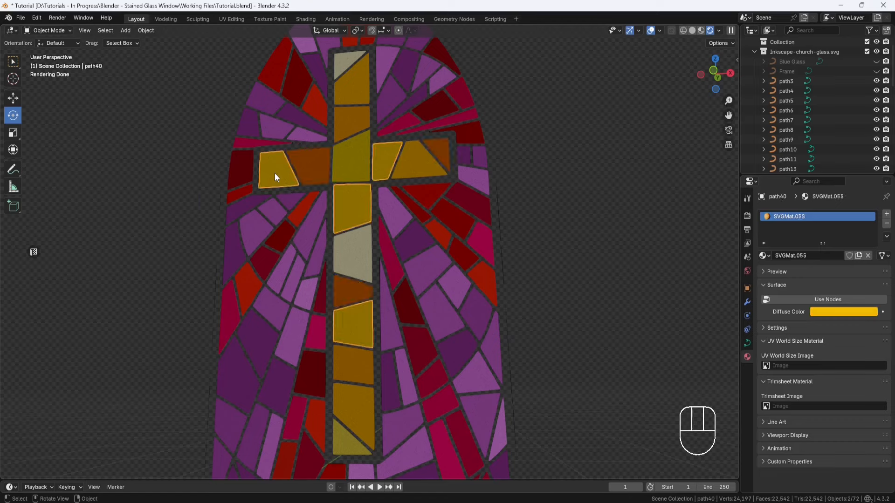
{"action": "left_click", "coordinate": [356, 249]}
{"action": "left_click", "coordinate": [352, 290]}
{"action": "left_click", "coordinate": [353, 325]}
{"action": "left_click", "coordinate": [353, 360]}
{"action": "left_click", "coordinate": [359, 398]}
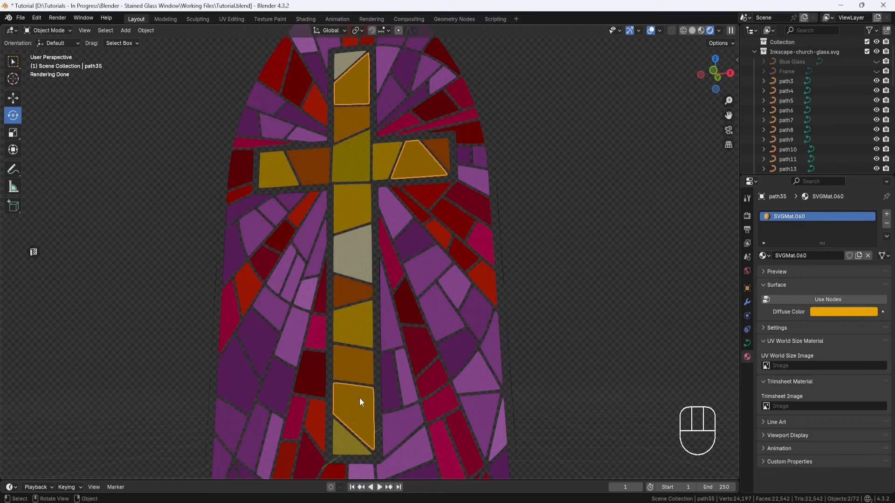
{"action": "left_click", "coordinate": [350, 439]}
{"action": "middle_click_drag", "start_coordinate": [449, 290], "coordinate": [440, 294]}
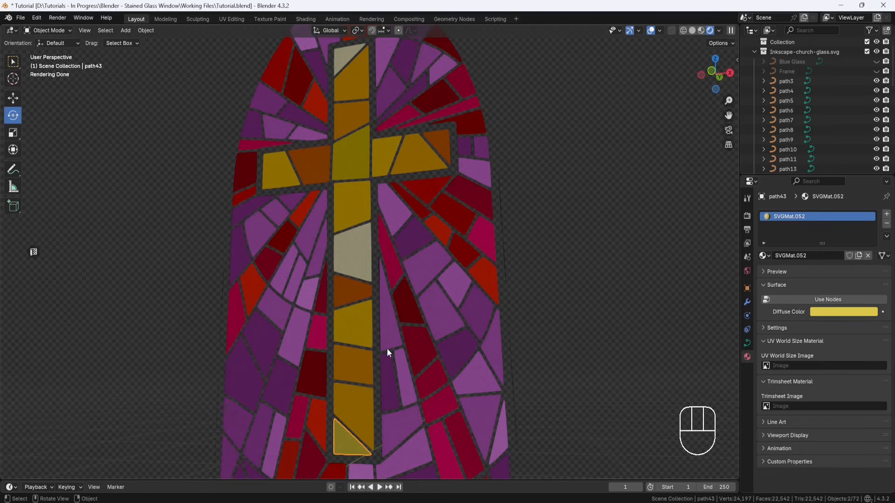
Step: Join the amber cross pieces with the darker amber cross pieces into one object
{"action": "left_click", "coordinate": [362, 396], "text": "shift"}
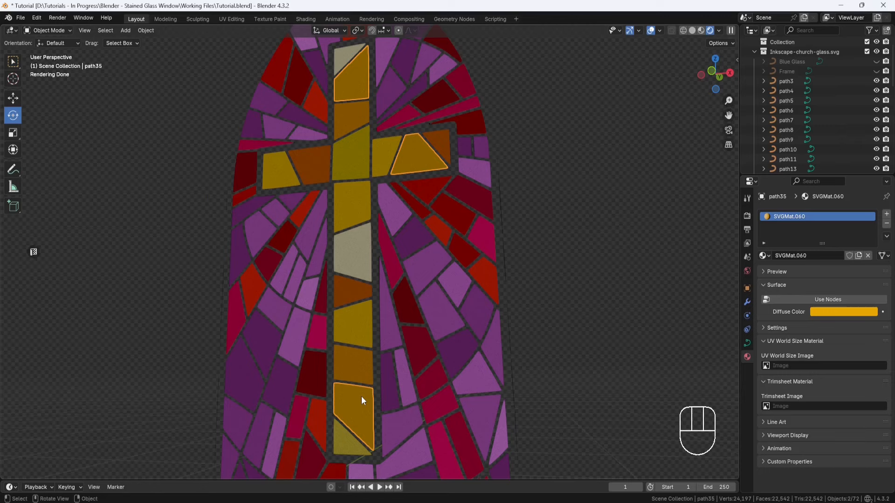
{"action": "left_click", "coordinate": [362, 371], "text": "shift"}
{"action": "right_click", "coordinate": [362, 371]}
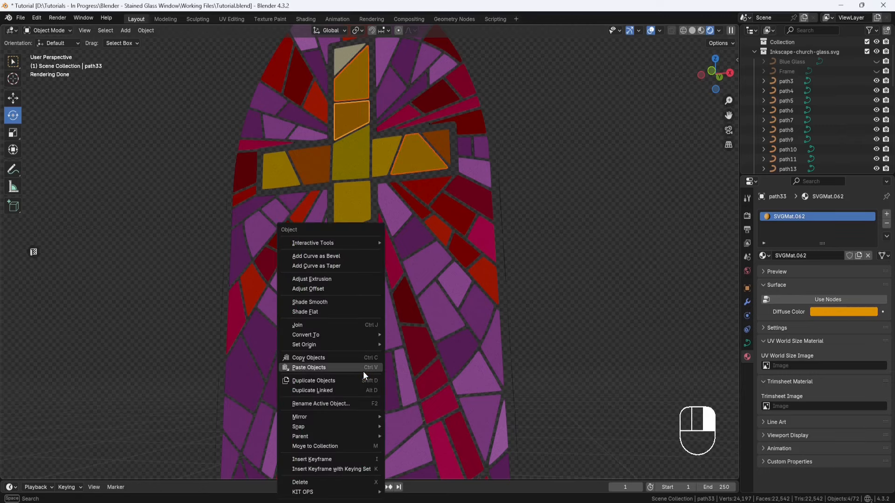
{"action": "left_click", "coordinate": [338, 326]}
Step: Join the orange and cream cross pieces to the combined amber object
{"action": "left_click", "coordinate": [350, 293]}
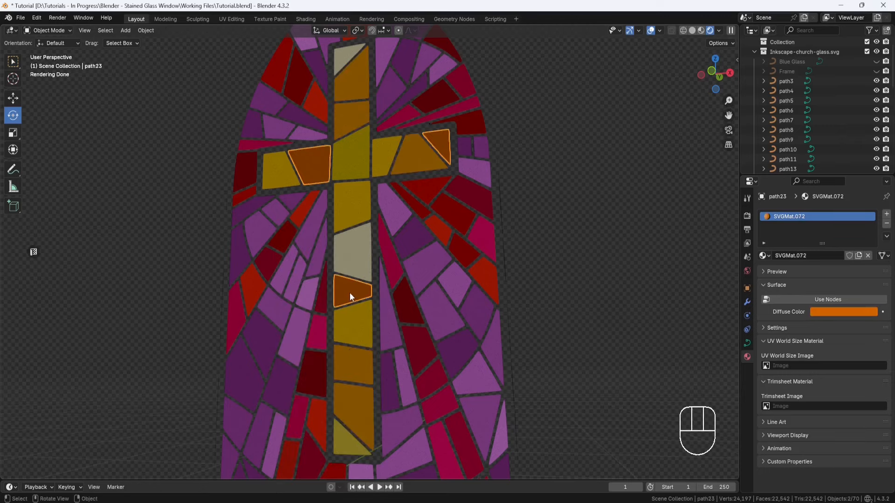
{"action": "left_click", "coordinate": [351, 359], "text": "shift"}
{"action": "right_click", "coordinate": [350, 359]}
{"action": "left_click", "coordinate": [315, 325]}
{"action": "left_click", "coordinate": [352, 266]}
{"action": "left_click", "coordinate": [351, 287], "text": "shift"}
{"action": "right_click", "coordinate": [351, 287]}
{"action": "left_click", "coordinate": [318, 288]}
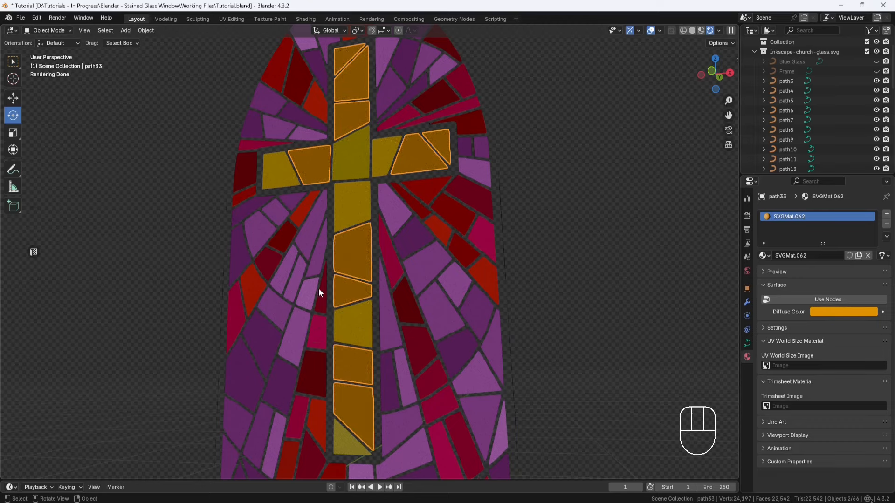
Step: Join the yellow pieces, the centre piece and the bottom triangle of the cross to the combined amber object
{"action": "left_click", "coordinate": [360, 320], "text": "shift"}
{"action": "right_click", "coordinate": [359, 321]}
{"action": "left_click", "coordinate": [359, 320]}
{"action": "left_click", "coordinate": [359, 164], "text": "shift"}
{"action": "left_click", "coordinate": [380, 159], "text": "shift"}
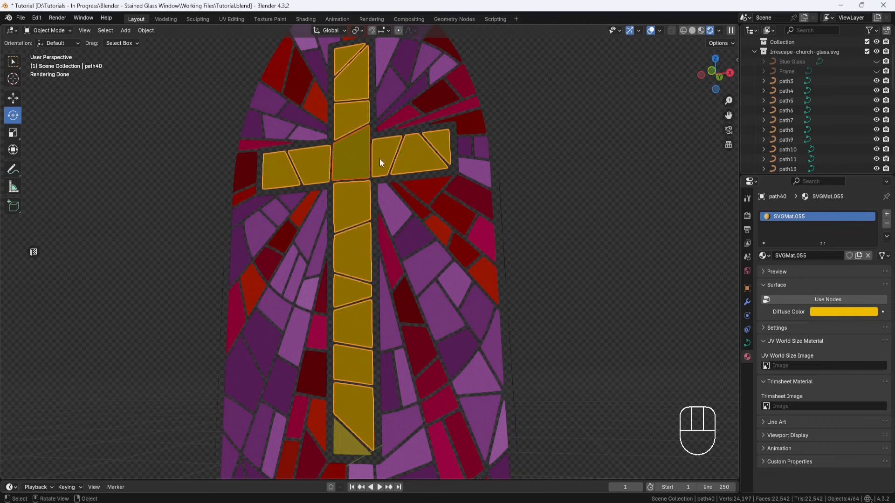
{"action": "right_click", "coordinate": [379, 158]}
{"action": "left_click", "coordinate": [379, 159]}
{"action": "right_click", "coordinate": [348, 438]}
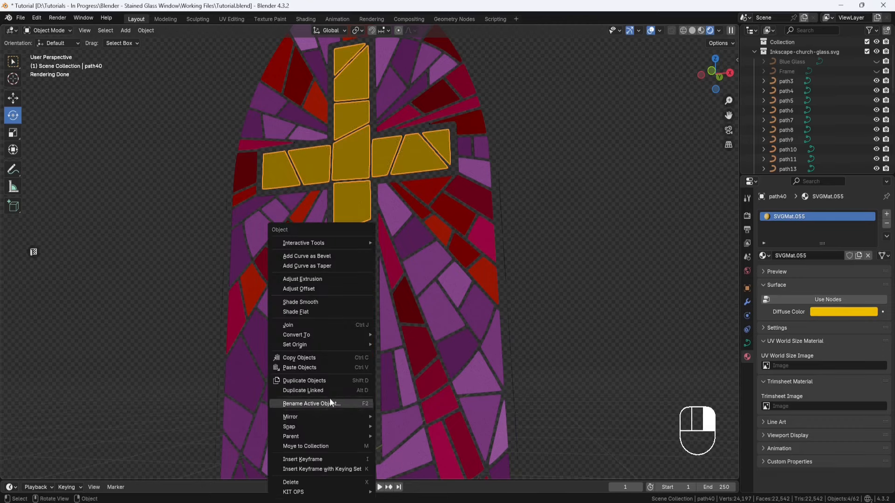
{"action": "left_click", "coordinate": [310, 328]}
Step: Apply the scale of the joined cross object
{"action": "middle_click_drag", "start_coordinate": [468, 359], "coordinate": [471, 356]}
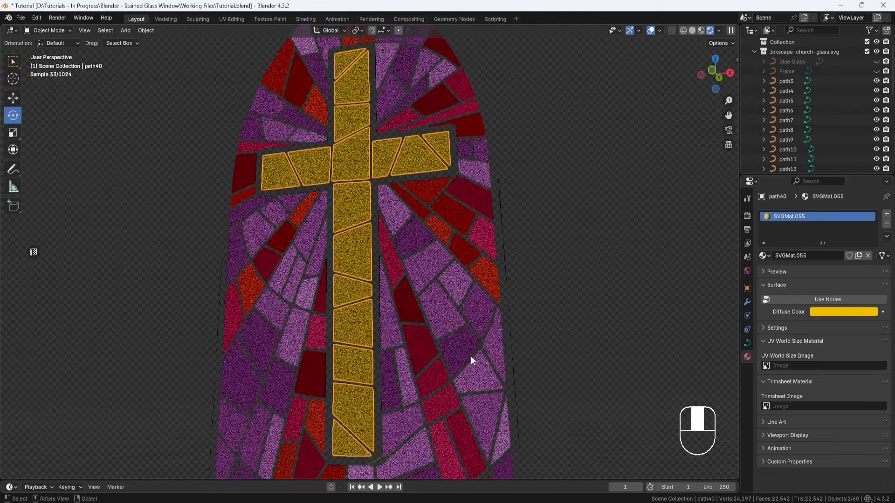
{"action": "key", "text": "ctrl+a"}
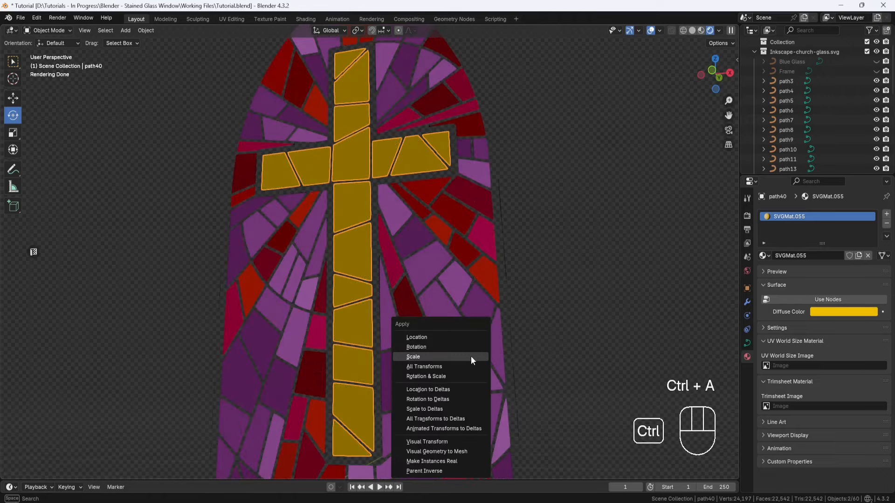
{"action": "left_click", "coordinate": [413, 357]}
{"action": "middle_click_drag", "start_coordinate": [569, 319], "coordinate": [562, 322]}
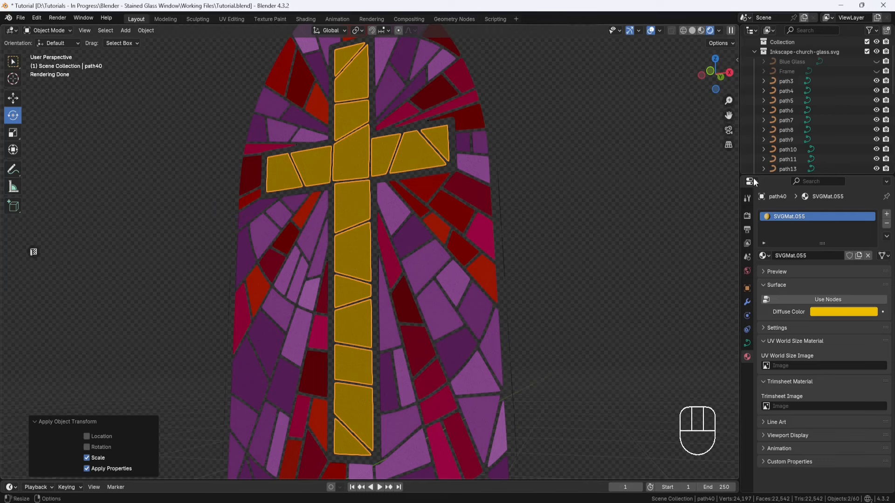
Step: Rename the joined cross object Gold Glass and hide it in the viewport
{"action": "scroll", "coordinate": [813, 121], "scroll_direction": "down", "scroll_amount": 4}
{"action": "scroll", "coordinate": [813, 121], "scroll_direction": "down", "scroll_amount": 4}
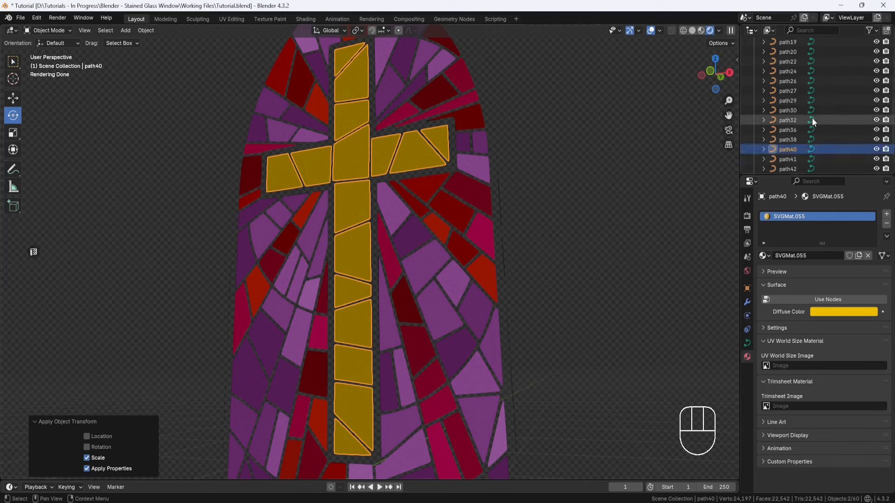
{"action": "double_click", "coordinate": [792, 141]}
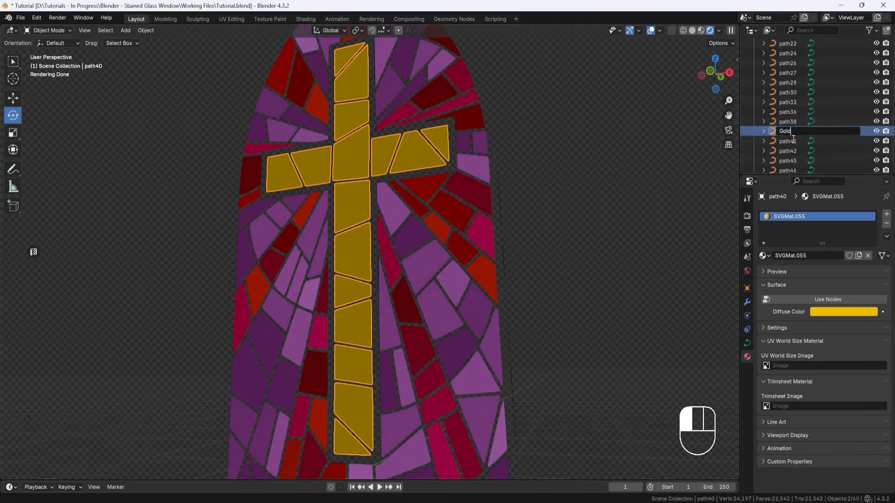
{"action": "type", "text": "Gold Glass"}
{"action": "key", "text": "Return"}
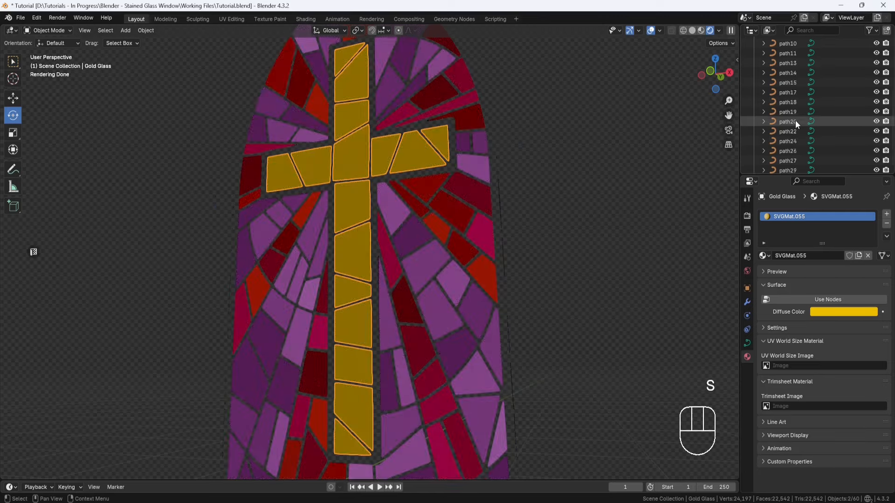
{"action": "scroll", "coordinate": [816, 112], "scroll_direction": "up", "scroll_amount": 8}
{"action": "left_click", "coordinate": [876, 82]}
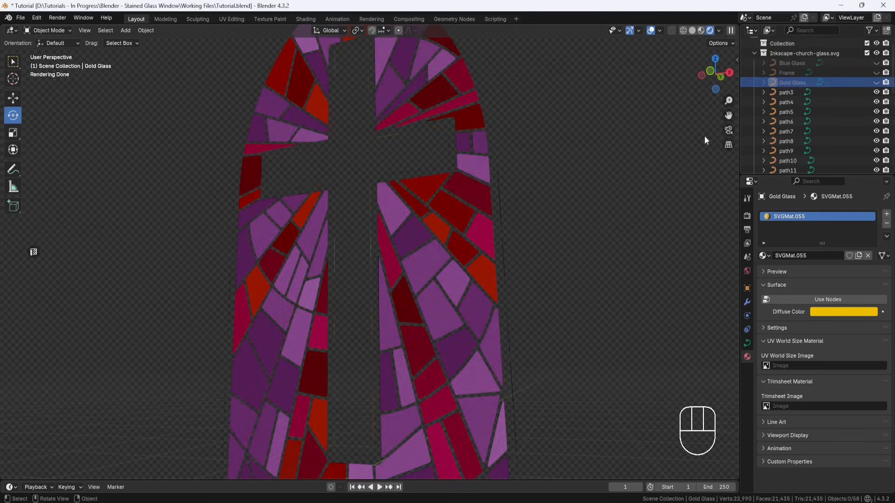
{"action": "scroll", "coordinate": [554, 203], "scroll_direction": "down", "scroll_amount": 3}
{"action": "middle_click_drag", "start_coordinate": [554, 200], "coordinate": [577, 216], "text": "shift"}
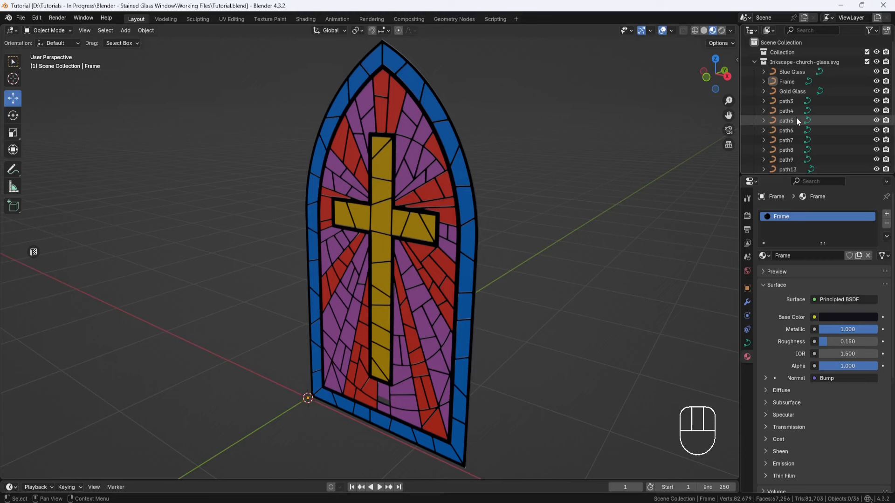
Step: Hide the Blue Glass, Frame, Gold Glass, Red Glass and Purple Glass objects in the viewport
{"action": "left_click", "coordinate": [876, 72]}
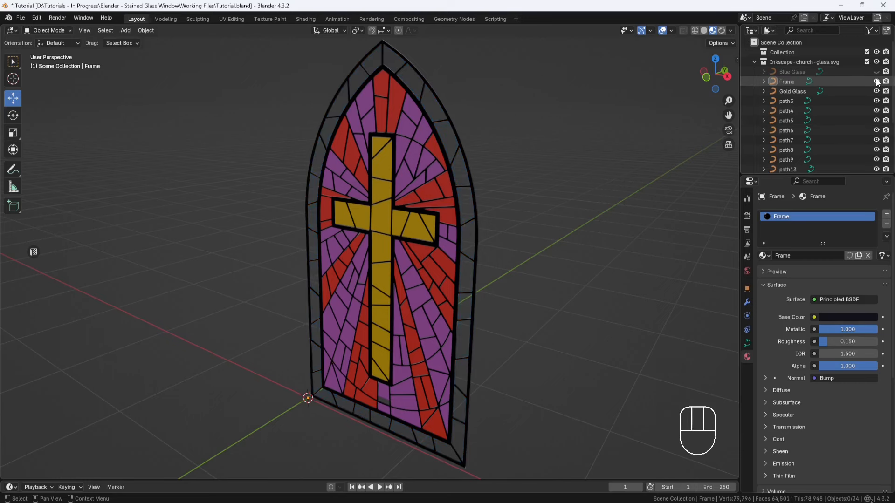
{"action": "left_click", "coordinate": [876, 82]}
{"action": "left_click", "coordinate": [876, 91]}
{"action": "scroll", "coordinate": [878, 93], "scroll_direction": "down", "scroll_amount": 5}
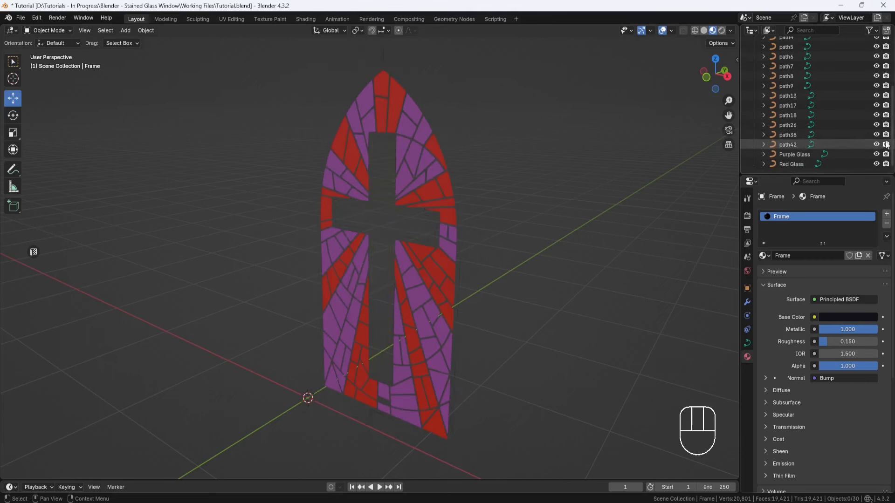
{"action": "left_click", "coordinate": [876, 164]}
{"action": "left_click", "coordinate": [877, 155]}
Step: Select all the remaining visible stray path objects and delete them
{"action": "mouse_move", "coordinate": [483, 220]}
{"action": "middle_mouse_down"}
{"action": "mouse_move", "coordinate": [494, 207]}
{"action": "mouse_move", "coordinate": [491, 225]}
{"action": "mouse_move", "coordinate": [505, 220]}
{"action": "mouse_move", "coordinate": [495, 223]}
{"action": "middle_mouse_up"}
{"action": "scroll", "coordinate": [494, 229], "scroll_direction": "up", "scroll_amount": 3}
{"action": "left_click_drag", "start_coordinate": [438, 248], "coordinate": [418, 264]}
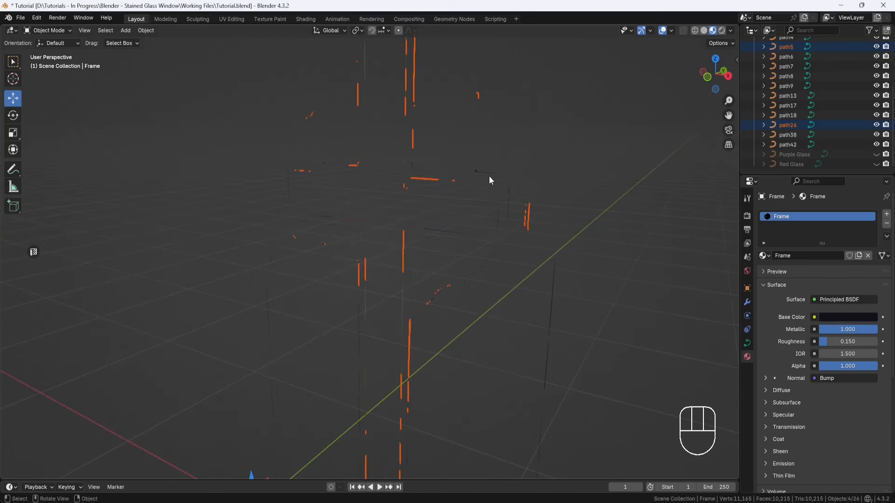
{"action": "scroll", "coordinate": [469, 207], "scroll_direction": "down", "scroll_amount": 8}
{"action": "left_click_drag", "start_coordinate": [494, 126], "coordinate": [406, 233]}
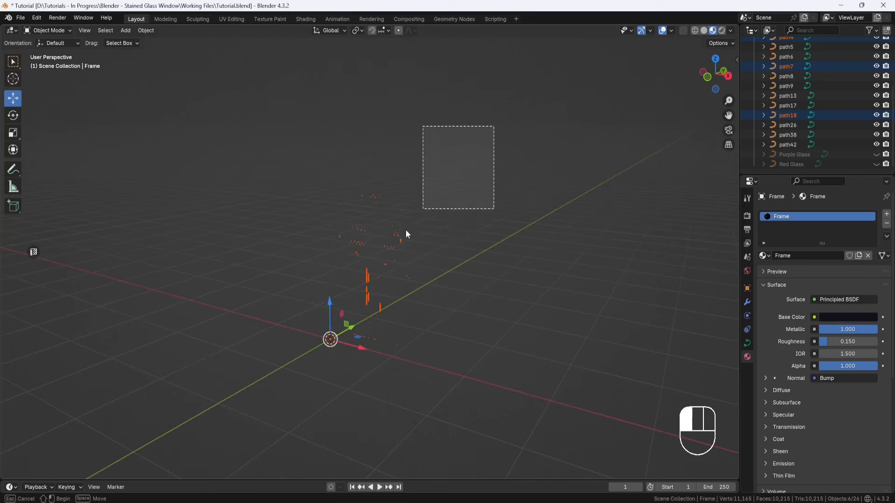
{"action": "key", "text": "a"}
{"action": "key", "text": "x"}
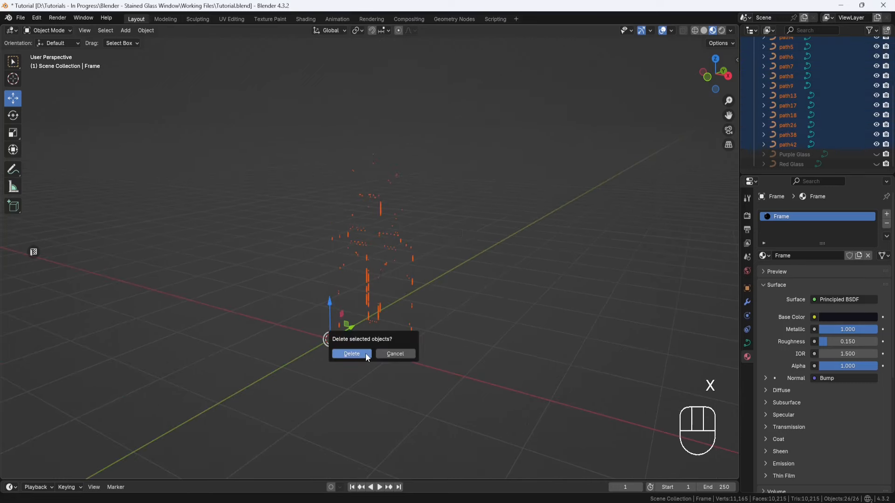
{"action": "left_click", "coordinate": [365, 353]}
Step: Make the Blue Glass, Frame, Gold Glass, Purple Glass and Red Glass objects visible in the viewport again
{"action": "middle_click_drag", "start_coordinate": [379, 343], "coordinate": [396, 321]}
{"action": "left_click", "coordinate": [876, 72]}
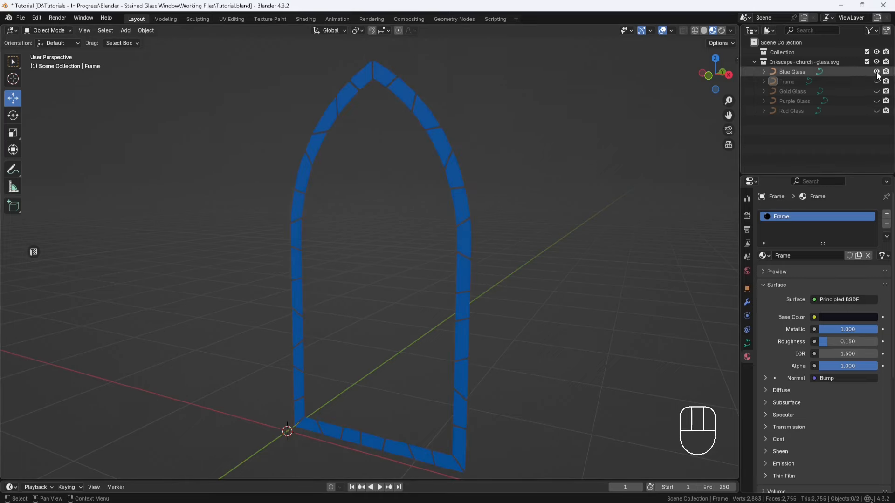
{"action": "left_click", "coordinate": [877, 81]}
{"action": "left_click", "coordinate": [876, 91]}
{"action": "left_click", "coordinate": [876, 101]}
{"action": "left_click", "coordinate": [876, 111]}
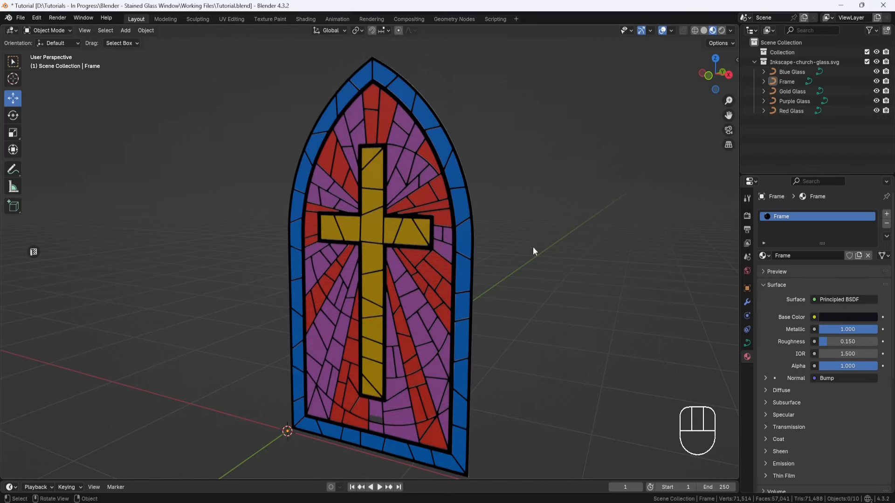
Step: Examine the gaps between the glass pieces and the frame around the cross, up close and from the front
{"action": "scroll", "coordinate": [421, 210], "scroll_direction": "up", "scroll_amount": 5}
{"action": "middle_click_drag", "start_coordinate": [460, 169], "coordinate": [406, 261]}
{"action": "scroll", "coordinate": [437, 205], "scroll_direction": "up", "scroll_amount": 5}
{"action": "middle_click_drag", "start_coordinate": [437, 208], "coordinate": [393, 268], "text": "shift"}
{"action": "scroll", "coordinate": [397, 275], "scroll_direction": "up", "scroll_amount": 2}
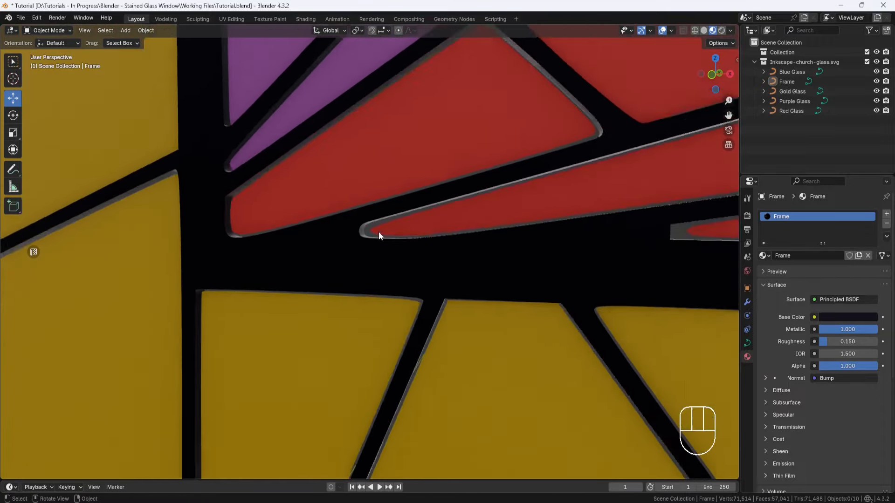
{"action": "scroll", "coordinate": [378, 232], "scroll_direction": "down", "scroll_amount": 8}
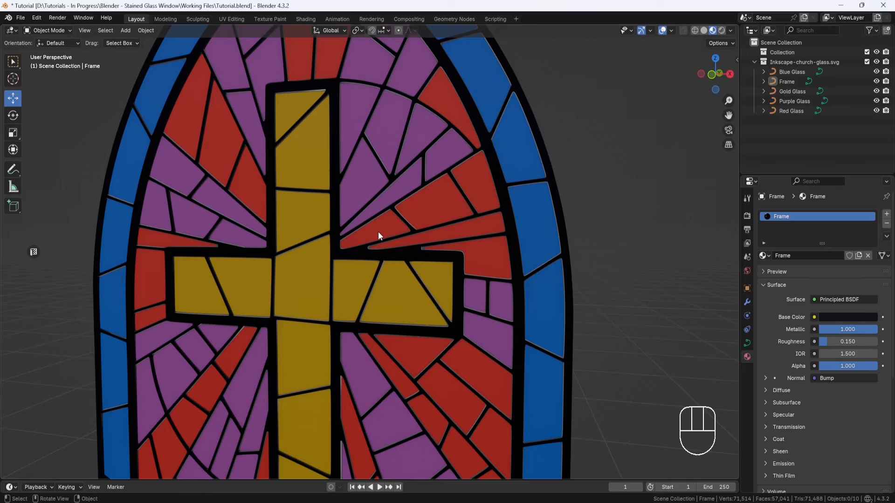
{"action": "key", "text": "KP_1"}
{"action": "middle_click_drag", "start_coordinate": [378, 231], "coordinate": [435, 205], "text": "shift"}
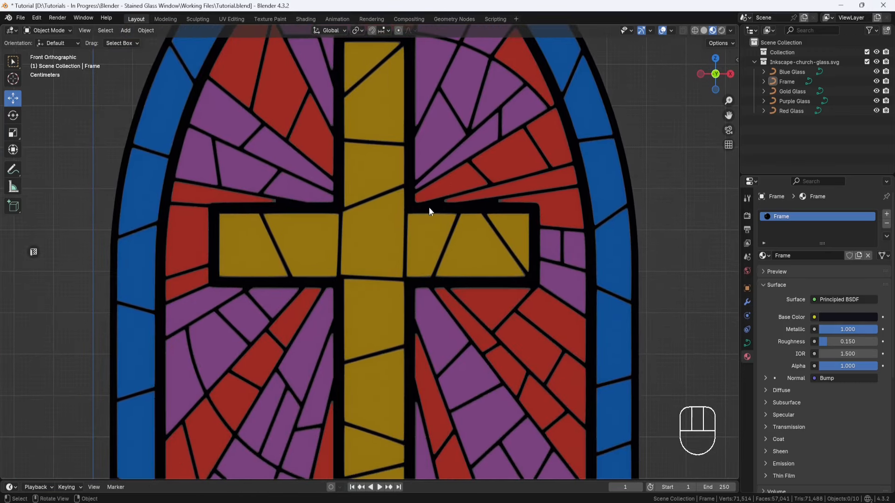
Step: Set the curve geometry offset of the Gold Glass object to 0.004 m
{"action": "left_click", "coordinate": [378, 240]}
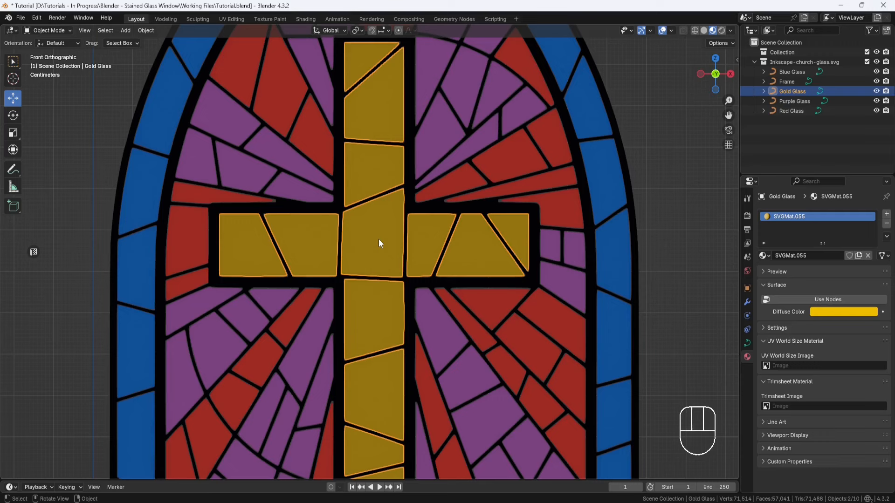
{"action": "left_click", "coordinate": [748, 343]}
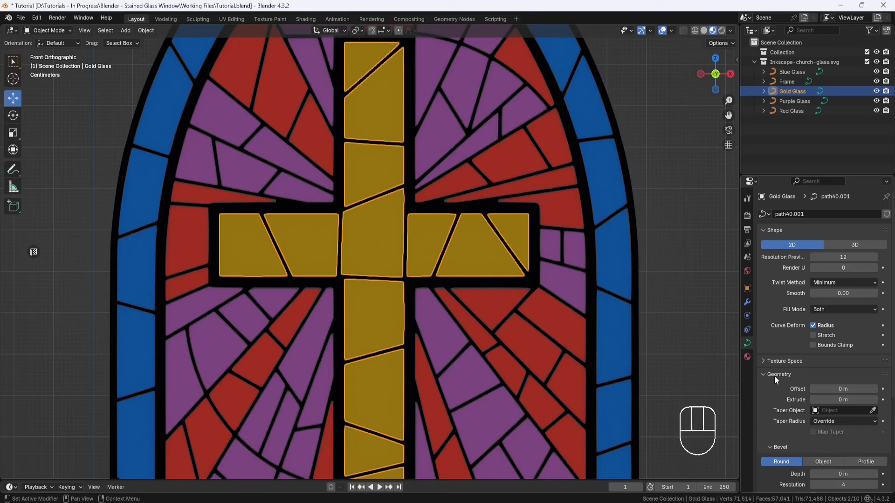
{"action": "left_click", "coordinate": [843, 389]}
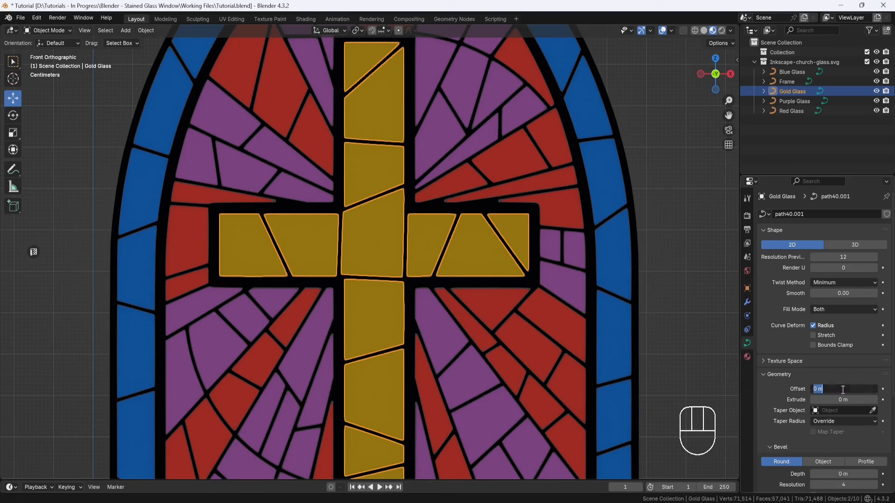
{"action": "type", "text": ".00"}
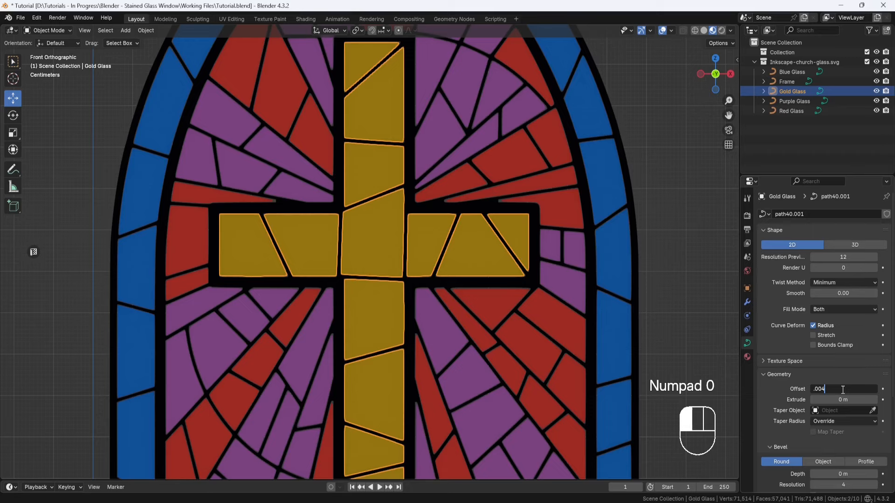
{"action": "type", "text": "4"}
{"action": "key", "text": "Return"}
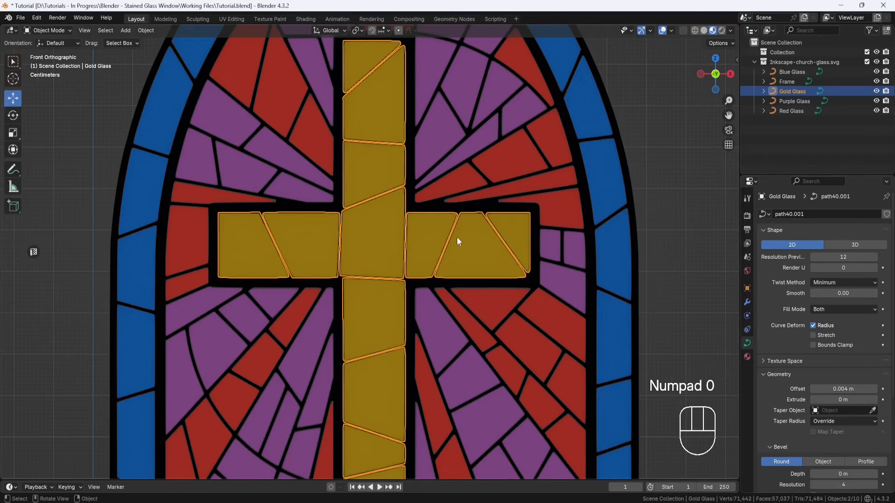
Step: Set the curve geometry offset of the Red Glass object to 0.004 m
{"action": "scroll", "coordinate": [456, 241], "scroll_direction": "up", "scroll_amount": 5}
{"action": "middle_click_drag", "start_coordinate": [475, 226], "coordinate": [410, 254], "text": "shift"}
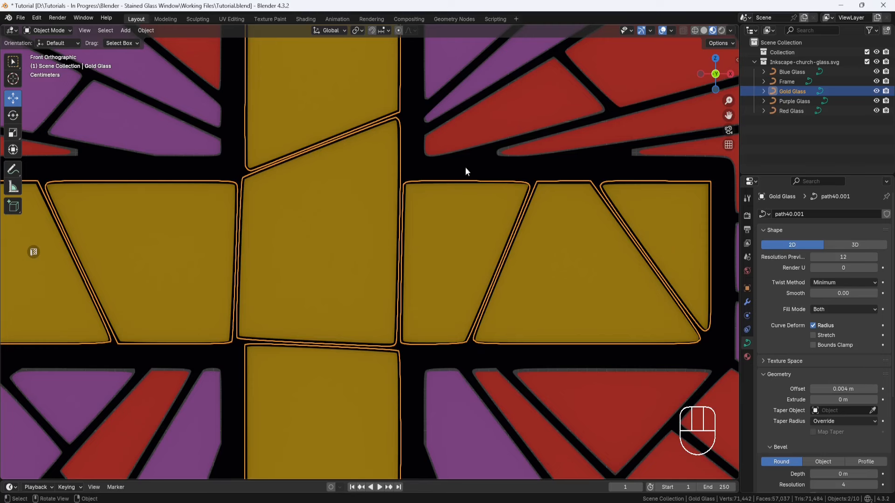
{"action": "left_click", "coordinate": [488, 120]}
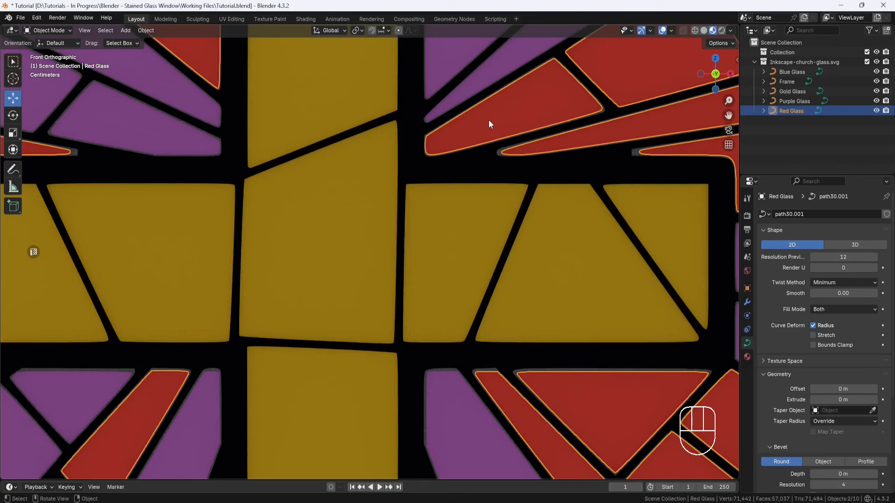
{"action": "left_click_drag", "start_coordinate": [839, 388], "coordinate": [839, 388]}
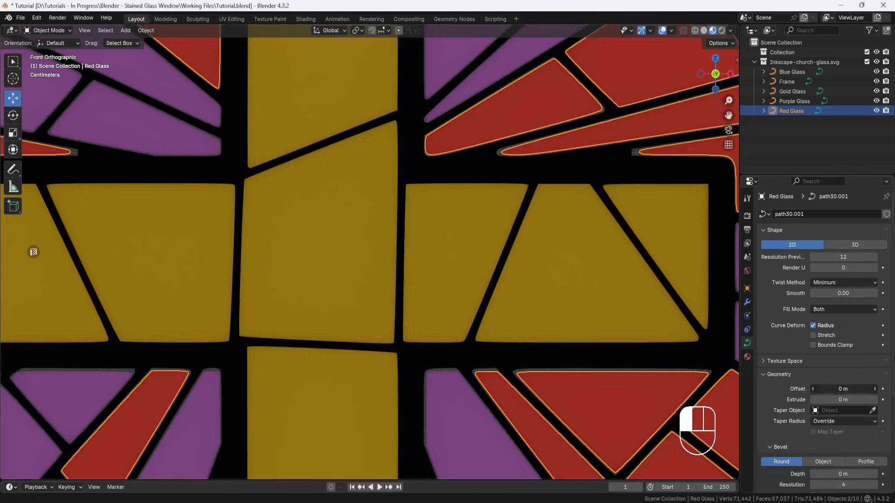
{"action": "type", "text": ".004"}
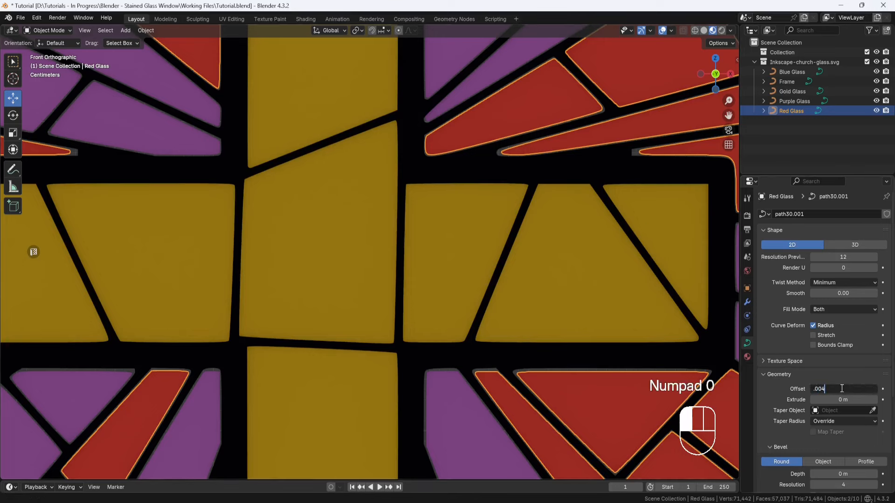
{"action": "key", "text": "Return"}
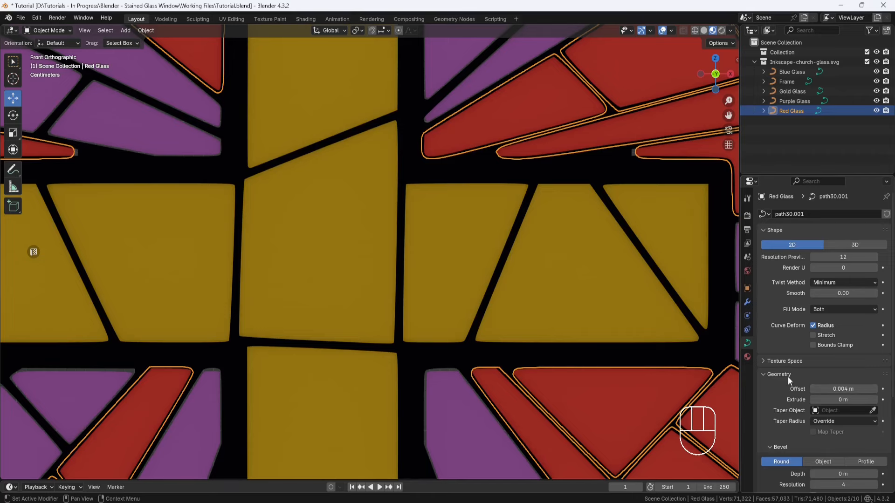
Step: Edit the Red Glass curve and shift the tip points of the thin piece above the cross's left arm about 0.0074 m along X
{"action": "middle_click_drag", "start_coordinate": [179, 213], "coordinate": [299, 245], "text": "shift"}
{"action": "scroll", "coordinate": [255, 219], "scroll_direction": "up", "scroll_amount": 5}
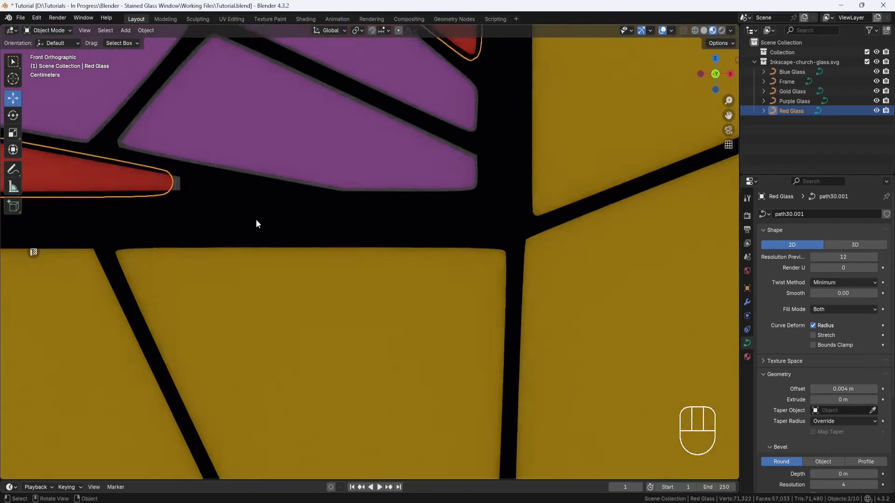
{"action": "middle_click_drag", "start_coordinate": [221, 218], "coordinate": [346, 260], "text": "shift"}
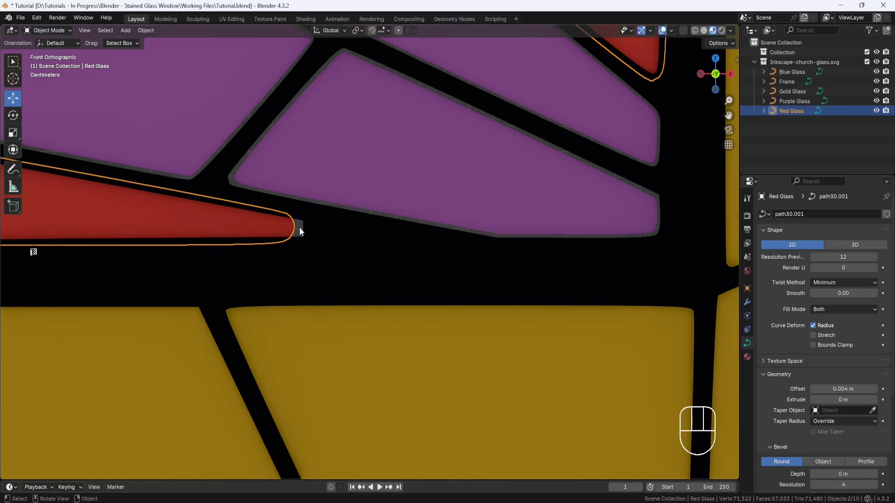
{"action": "left_click", "coordinate": [69, 30]}
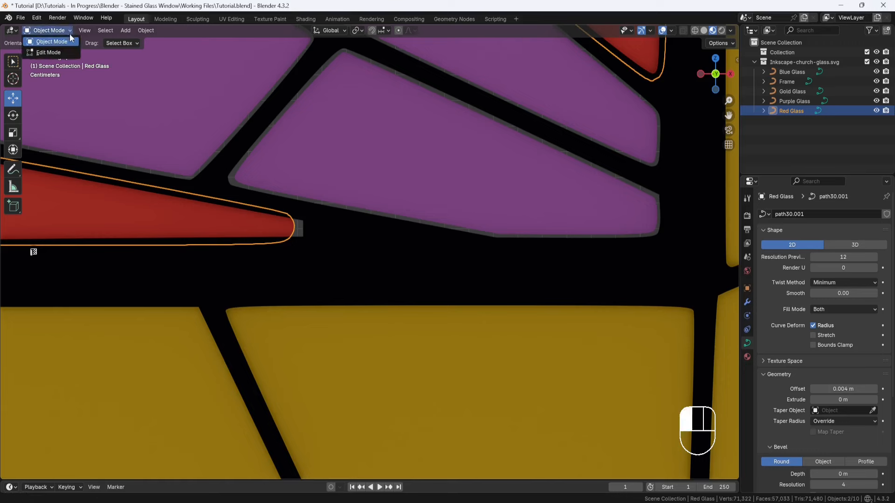
{"action": "left_click", "coordinate": [60, 51]}
{"action": "left_click_drag", "start_coordinate": [274, 208], "coordinate": [340, 226]}
{"action": "key", "text": "alt+z"}
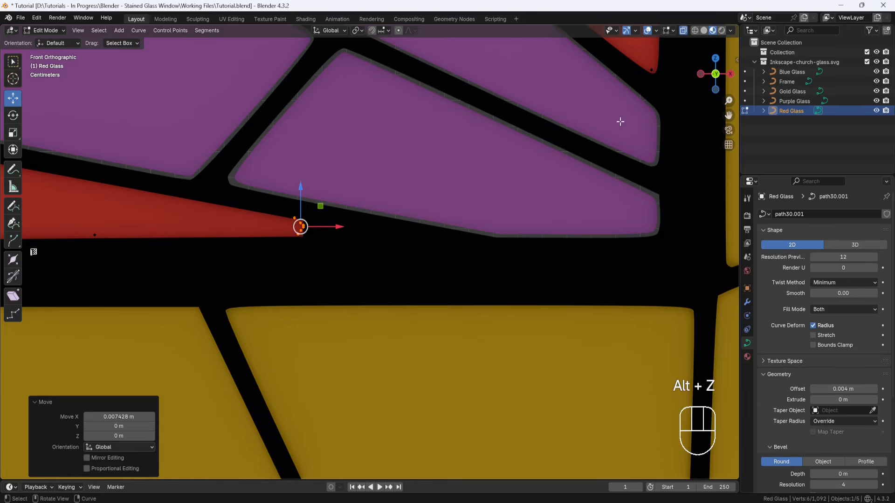
Step: Switch the viewport to solid shading and nudge the thin red piece's tip slightly further along X and about 0.0006 m down
{"action": "left_click", "coordinate": [703, 31]}
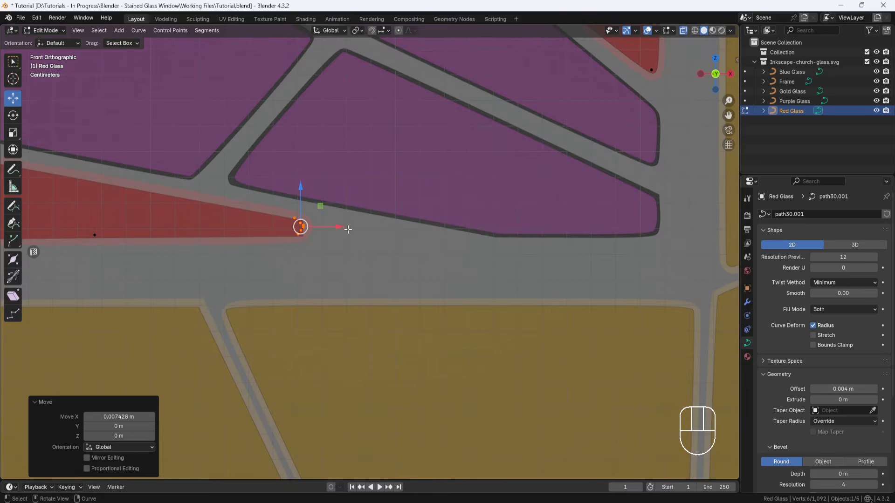
{"action": "left_click_drag", "start_coordinate": [344, 228], "coordinate": [348, 227]}
{"action": "left_click_drag", "start_coordinate": [304, 189], "coordinate": [303, 192]}
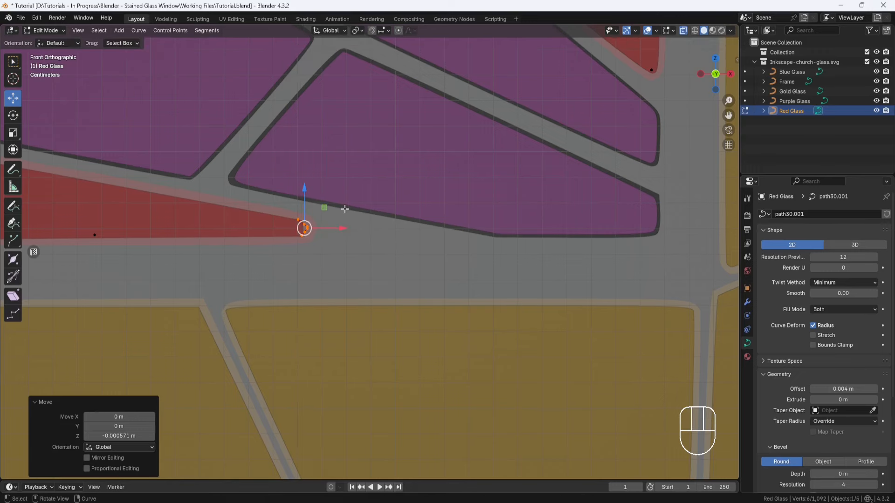
Step: Move the tip points of the long thin red piece above the cross's right arm about -0.0043 m in X and -0.0006 m in Z
{"action": "scroll", "coordinate": [345, 208], "scroll_direction": "down", "scroll_amount": 6}
{"action": "middle_click_drag", "start_coordinate": [639, 247], "coordinate": [415, 250], "text": "shift"}
{"action": "scroll", "coordinate": [522, 254], "scroll_direction": "up", "scroll_amount": 5}
{"action": "middle_click_drag", "start_coordinate": [521, 254], "coordinate": [179, 254], "text": "shift"}
{"action": "scroll", "coordinate": [233, 254], "scroll_direction": "up", "scroll_amount": 4}
{"action": "left_click_drag", "start_coordinate": [212, 238], "coordinate": [305, 275]}
{"action": "left_click_drag", "start_coordinate": [278, 236], "coordinate": [260, 238]}
Step: Extend the tip of the neighbouring red piece above the cross's right arm toward the cross and lower it about 0.0007 m
{"action": "scroll", "coordinate": [284, 270], "scroll_direction": "down", "scroll_amount": 2}
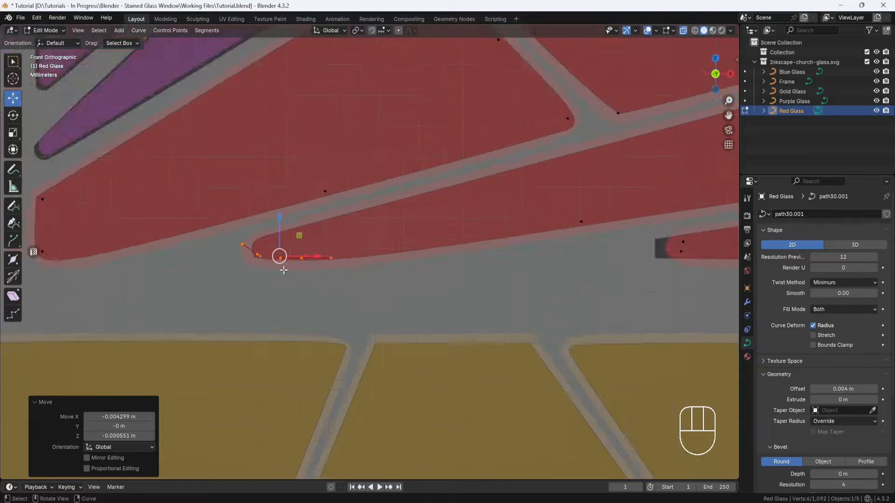
{"action": "middle_click_drag", "start_coordinate": [667, 261], "coordinate": [414, 302], "text": "shift"}
{"action": "scroll", "coordinate": [414, 302], "scroll_direction": "up", "scroll_amount": 2}
{"action": "left_click_drag", "start_coordinate": [473, 277], "coordinate": [418, 332]}
{"action": "left_click_drag", "start_coordinate": [492, 301], "coordinate": [453, 301]}
{"action": "left_click_drag", "start_coordinate": [413, 263], "coordinate": [413, 267]}
Step: Check the upper red pieces for gaps and nudge the points of an uncovered corner slightly down into the frame
{"action": "scroll", "coordinate": [513, 289], "scroll_direction": "down", "scroll_amount": 6}
{"action": "middle_click_drag", "start_coordinate": [526, 292], "coordinate": [445, 426], "text": "shift"}
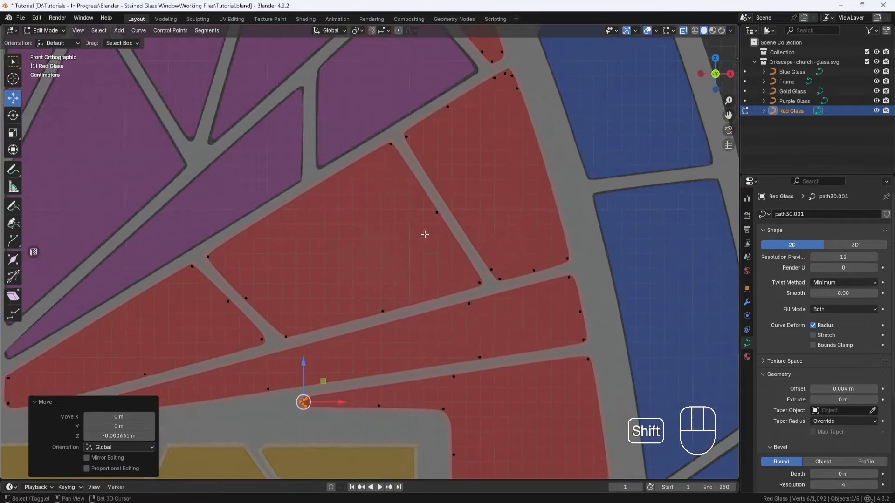
{"action": "middle_click_drag", "start_coordinate": [410, 56], "coordinate": [554, 359], "text": "shift"}
{"action": "middle_click_drag", "start_coordinate": [200, 56], "coordinate": [516, 226], "text": "shift"}
{"action": "left_click_drag", "start_coordinate": [459, 320], "coordinate": [245, 385]}
{"action": "left_click_drag", "start_coordinate": [343, 329], "coordinate": [343, 334]}
Step: Select the corner points of a gapped red piece in the window's left half and nudge them outward into the frame
{"action": "middle_click_drag", "start_coordinate": [442, 95], "coordinate": [665, 110], "text": "shift"}
{"action": "middle_click_drag", "start_coordinate": [339, 312], "coordinate": [541, 56], "text": "shift"}
{"action": "middle_click_drag", "start_coordinate": [440, 265], "coordinate": [311, 181], "text": "shift"}
{"action": "left_click_drag", "start_coordinate": [250, 115], "coordinate": [283, 148]}
{"action": "left_click_drag", "start_coordinate": [287, 110], "coordinate": [289, 108]}
Step: Lower the corner points of a red piece in the window's lower left half by about 0.0023 m
{"action": "scroll", "coordinate": [354, 279], "scroll_direction": "down", "scroll_amount": 4}
{"action": "middle_click_drag", "start_coordinate": [373, 373], "coordinate": [338, 232], "text": "shift"}
{"action": "scroll", "coordinate": [338, 232], "scroll_direction": "up", "scroll_amount": 3}
{"action": "left_click_drag", "start_coordinate": [72, 207], "coordinate": [72, 215]}
Step: Extend the pointed top of the narrow red piece left of the cross's lower shaft upward to cover its gap
{"action": "middle_click_drag", "start_coordinate": [527, 420], "coordinate": [454, 309], "text": "shift"}
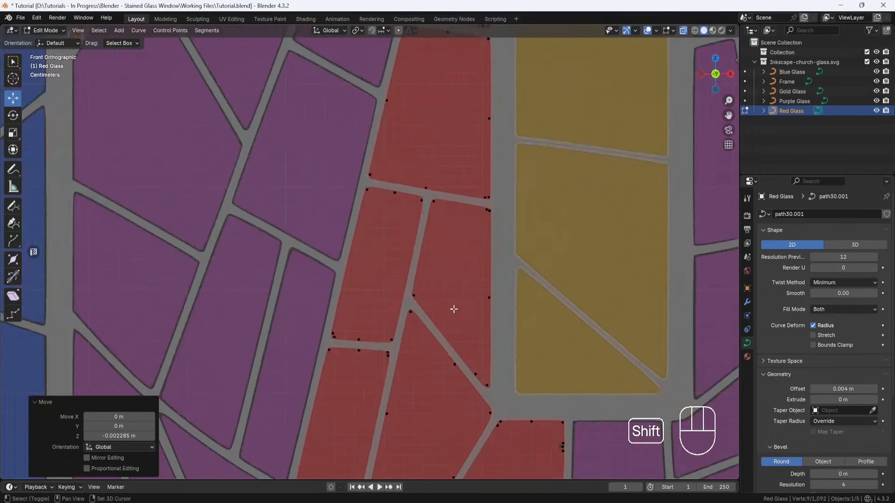
{"action": "middle_click_drag", "start_coordinate": [472, 463], "coordinate": [336, 336], "text": "shift"}
{"action": "scroll", "coordinate": [382, 245], "scroll_direction": "down", "scroll_amount": 1}
{"action": "middle_click_drag", "start_coordinate": [392, 164], "coordinate": [346, 398], "text": "shift"}
{"action": "middle_click_drag", "start_coordinate": [425, 172], "coordinate": [395, 447], "text": "shift"}
{"action": "scroll", "coordinate": [285, 166], "scroll_direction": "up", "scroll_amount": 4}
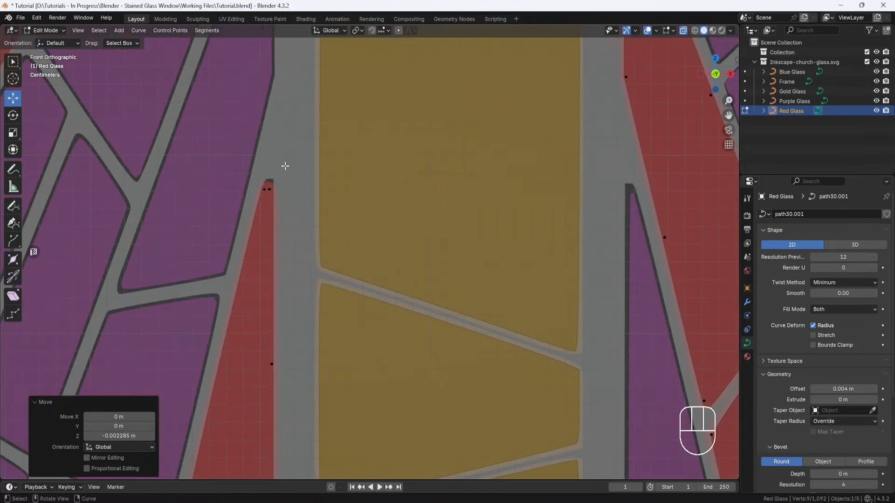
{"action": "left_click_drag", "start_coordinate": [285, 166], "coordinate": [257, 202]}
{"action": "left_click_drag", "start_coordinate": [287, 169], "coordinate": [290, 158]}
Step: Nudge the uncovered corner points of the red pieces right of the cross's lower shaft into the frame
{"action": "middle_click_drag", "start_coordinate": [550, 116], "coordinate": [196, 336], "text": "shift"}
{"action": "mouse_move", "coordinate": [233, 100]}
{"action": "left_mouse_down"}
{"action": "mouse_move", "coordinate": [200, 137]}
{"action": "mouse_move", "coordinate": [236, 100]}
{"action": "left_mouse_up"}
{"action": "middle_click_drag", "start_coordinate": [368, 98], "coordinate": [361, 320], "text": "shift"}
{"action": "scroll", "coordinate": [362, 317], "scroll_direction": "up", "scroll_amount": 3}
{"action": "left_click_drag", "start_coordinate": [366, 196], "coordinate": [343, 188]}
{"action": "scroll", "coordinate": [373, 209], "scroll_direction": "down", "scroll_amount": 1}
{"action": "left_click", "coordinate": [393, 224]}
{"action": "left_click_drag", "start_coordinate": [414, 202], "coordinate": [407, 199]}
Step: Nudge two more corners of the red pieces below the right arm, one about 0.0018 m in X, another about -0.0017 m in Z
{"action": "middle_click_drag", "start_coordinate": [649, 266], "coordinate": [333, 258], "text": "shift"}
{"action": "left_click", "coordinate": [476, 212]}
{"action": "left_click_drag", "start_coordinate": [495, 192], "coordinate": [499, 189]}
{"action": "middle_click_drag", "start_coordinate": [653, 466], "coordinate": [473, 140], "text": "shift"}
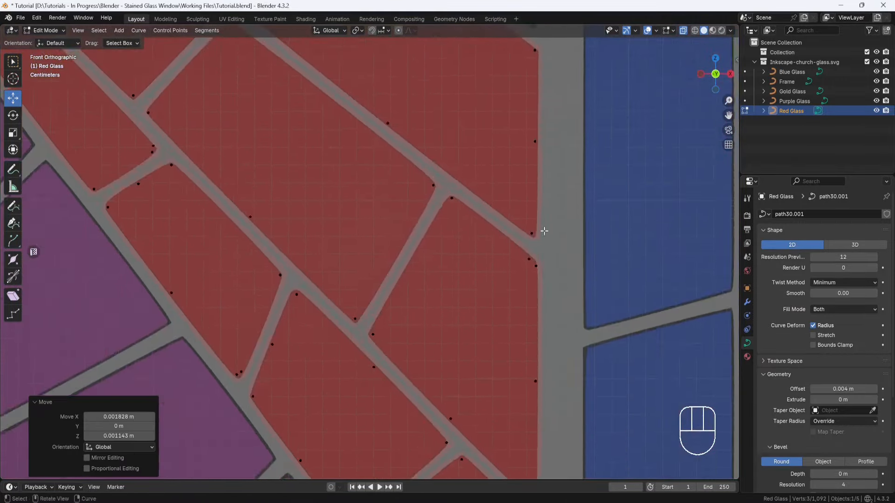
{"action": "middle_click_drag", "start_coordinate": [544, 232], "coordinate": [452, 88], "text": "shift"}
{"action": "scroll", "coordinate": [452, 186], "scroll_direction": "up", "scroll_amount": 2}
{"action": "mouse_move", "coordinate": [459, 233]}
{"action": "left_mouse_down"}
{"action": "mouse_move", "coordinate": [425, 274]}
{"action": "mouse_move", "coordinate": [464, 242]}
{"action": "left_mouse_up"}
Step: Nudge two corner points of the red pieces in the window's lower right, the second about -0.0011 m in X and -0.0014 m in Z
{"action": "scroll", "coordinate": [463, 242], "scroll_direction": "down", "scroll_amount": 6}
{"action": "middle_click_drag", "start_coordinate": [463, 242], "coordinate": [522, 61], "text": "shift"}
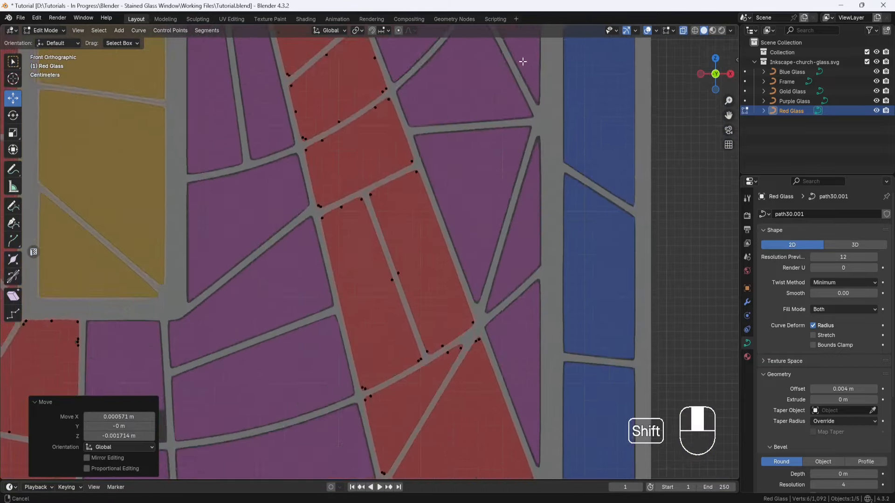
{"action": "scroll", "coordinate": [472, 392], "scroll_direction": "up", "scroll_amount": 5}
{"action": "middle_click_drag", "start_coordinate": [471, 391], "coordinate": [432, 46], "text": "shift"}
{"action": "left_click", "coordinate": [598, 294]}
{"action": "left_click_drag", "start_coordinate": [617, 273], "coordinate": [617, 277]}
{"action": "left_click", "coordinate": [411, 299]}
{"action": "left_click_drag", "start_coordinate": [433, 280], "coordinate": [431, 283]}
{"action": "scroll", "coordinate": [431, 282], "scroll_direction": "down", "scroll_amount": 3}
Step: Move the uppermost clustered point up along the right edge of the red piece beside the half-filled purple piece
{"action": "middle_click_drag", "start_coordinate": [352, 244], "coordinate": [493, 260], "text": "shift"}
{"action": "scroll", "coordinate": [493, 259], "scroll_direction": "down", "scroll_amount": 3}
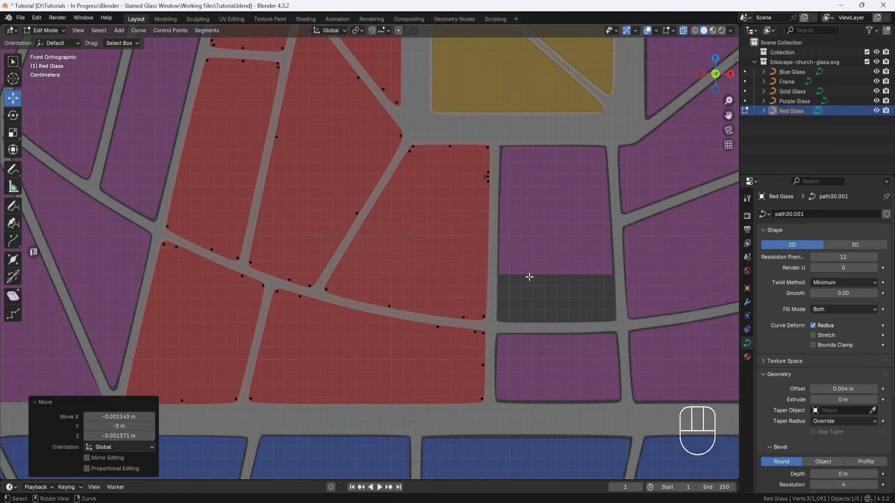
{"action": "scroll", "coordinate": [515, 171], "scroll_direction": "up", "scroll_amount": 2}
{"action": "middle_click_drag", "start_coordinate": [516, 171], "coordinate": [356, 168], "text": "shift"}
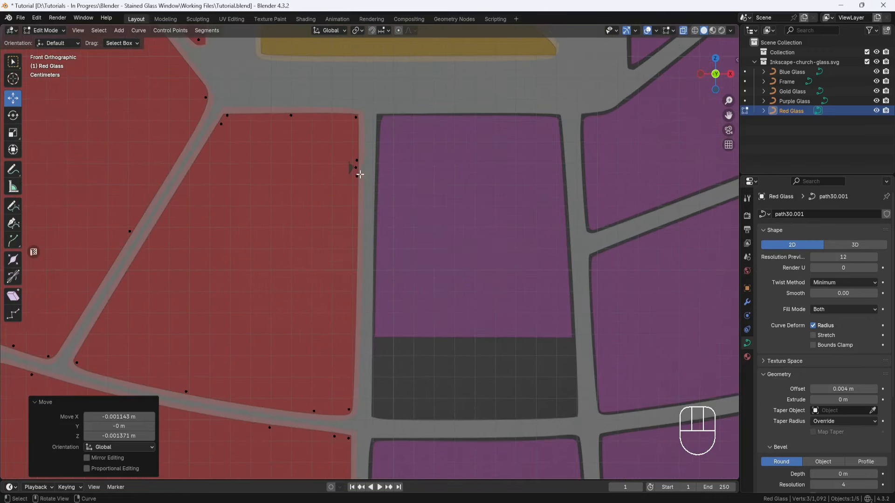
{"action": "scroll", "coordinate": [356, 140], "scroll_direction": "up", "scroll_amount": 3}
{"action": "left_click", "coordinate": [343, 130]}
{"action": "left_click_drag", "start_coordinate": [347, 82], "coordinate": [347, 177]}
{"action": "left_click_drag", "start_coordinate": [359, 74], "coordinate": [345, 91]}
{"action": "middle_click_drag", "start_coordinate": [365, 73], "coordinate": [382, 147], "text": "shift"}
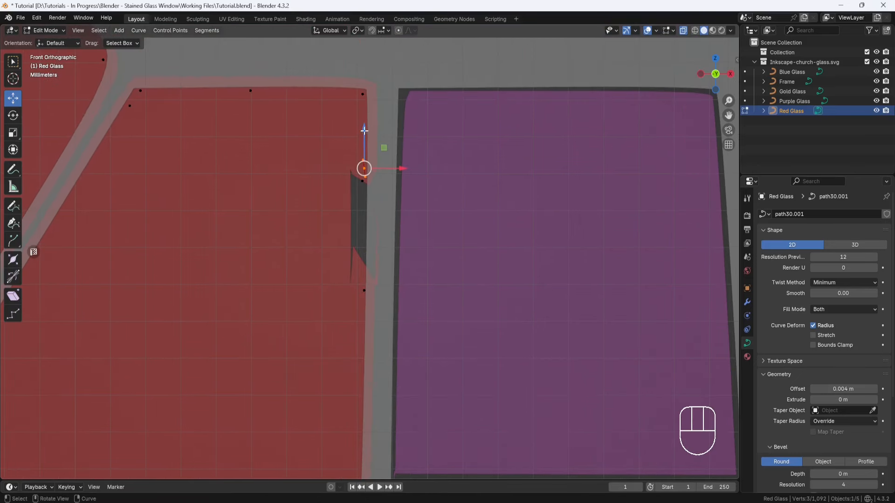
{"action": "left_click_drag", "start_coordinate": [364, 131], "coordinate": [364, 107]}
Step: Try to clean up the red piece's right edge by repositioning the remaining clustered points
{"action": "left_click", "coordinate": [363, 181]}
{"action": "left_click_drag", "start_coordinate": [383, 160], "coordinate": [386, 168]}
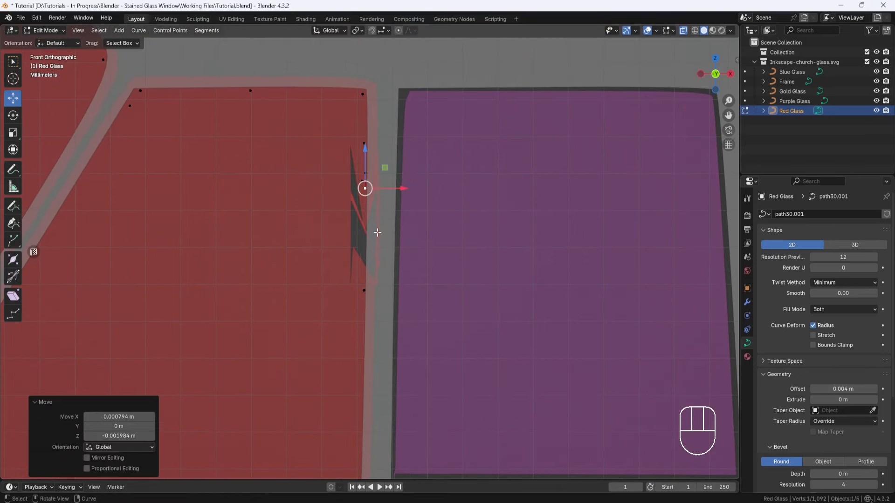
{"action": "left_click", "coordinate": [364, 290]}
{"action": "mouse_move", "coordinate": [384, 269]}
{"action": "left_mouse_down"}
{"action": "mouse_move", "coordinate": [391, 250]}
{"action": "mouse_move", "coordinate": [387, 264]}
{"action": "left_mouse_up"}
{"action": "left_click", "coordinate": [365, 187]}
{"action": "mouse_move", "coordinate": [385, 167]}
{"action": "left_mouse_down"}
{"action": "mouse_move", "coordinate": [395, 145]}
{"action": "mouse_move", "coordinate": [390, 150]}
{"action": "left_mouse_up"}
Step: Dissolve the selected middle stray point and delete the lower stray point on the red piece's right edge
{"action": "right_click", "coordinate": [392, 160]}
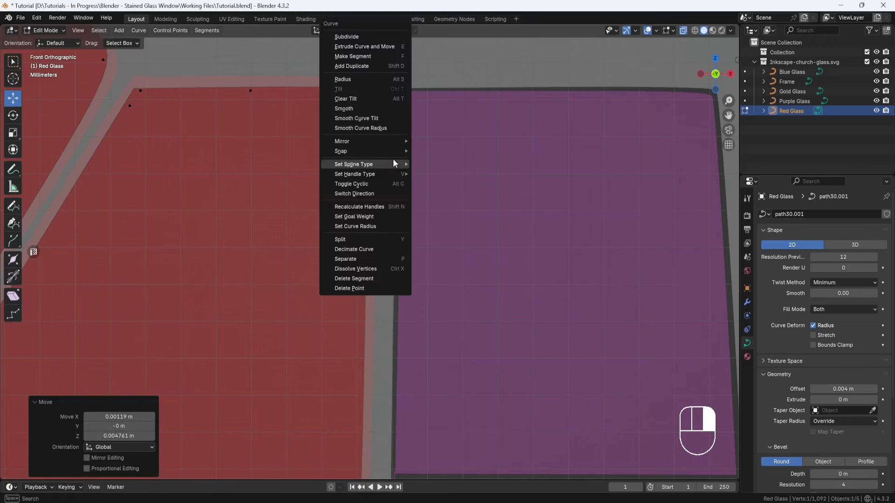
{"action": "left_click", "coordinate": [372, 271]}
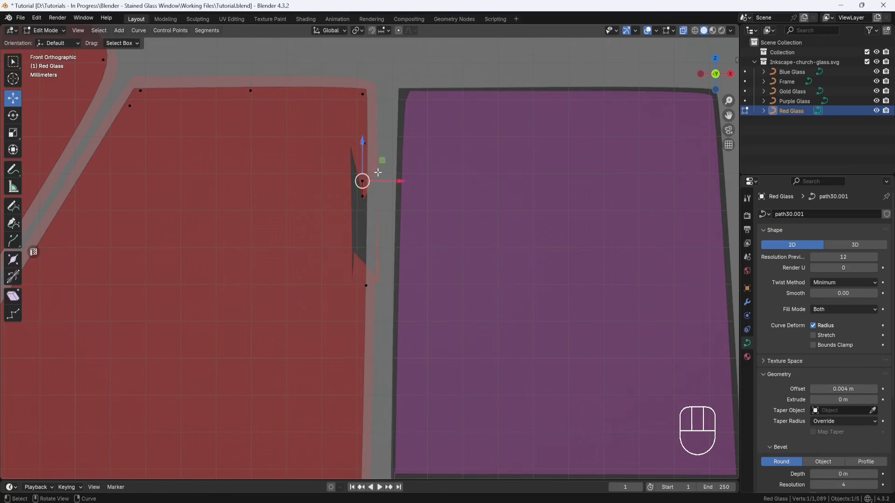
{"action": "right_click", "coordinate": [377, 173]}
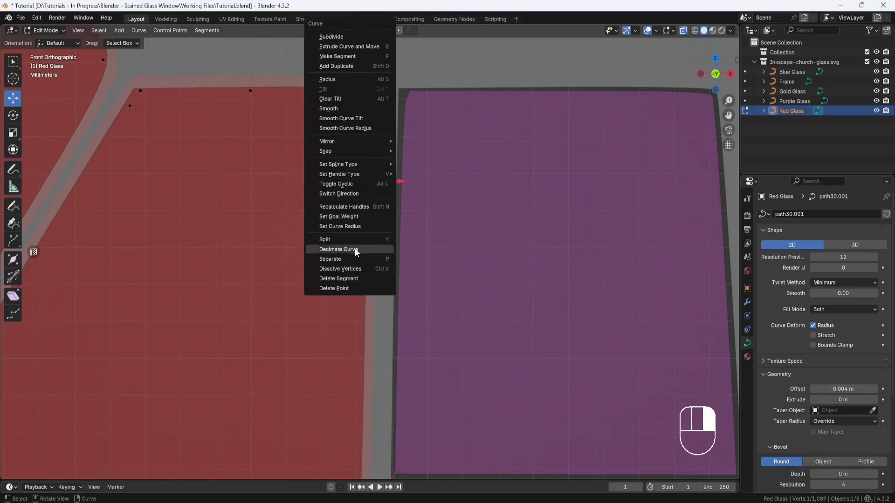
{"action": "left_click", "coordinate": [357, 288]}
{"action": "key", "text": "ctrl+z"}
{"action": "left_click", "coordinate": [365, 284]}
{"action": "right_click", "coordinate": [369, 264]}
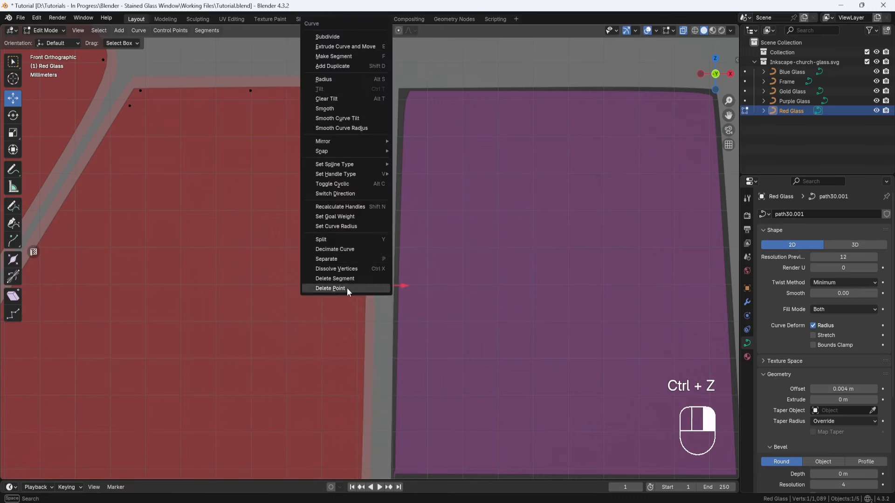
{"action": "left_click", "coordinate": [346, 287]}
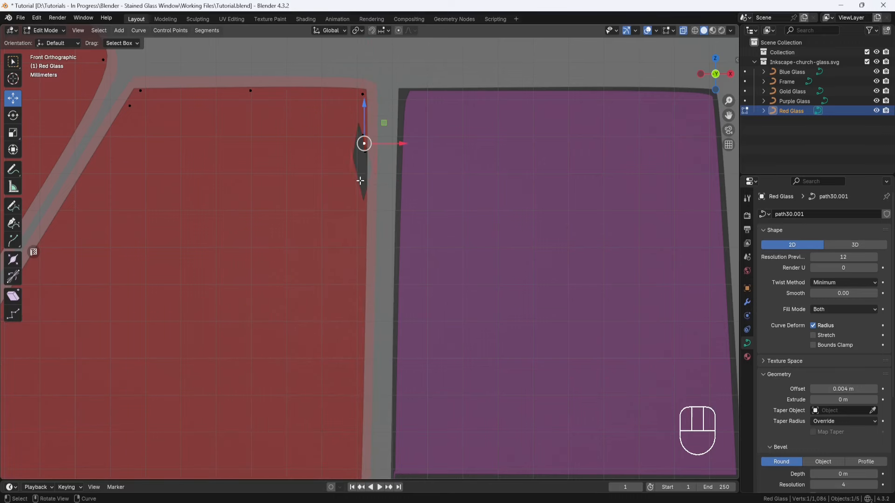
Step: Delete the last stray point left in the cluster on the red piece's right edge
{"action": "left_click", "coordinate": [360, 181]}
{"action": "left_click_drag", "start_coordinate": [362, 143], "coordinate": [362, 176]}
{"action": "right_click", "coordinate": [368, 287]}
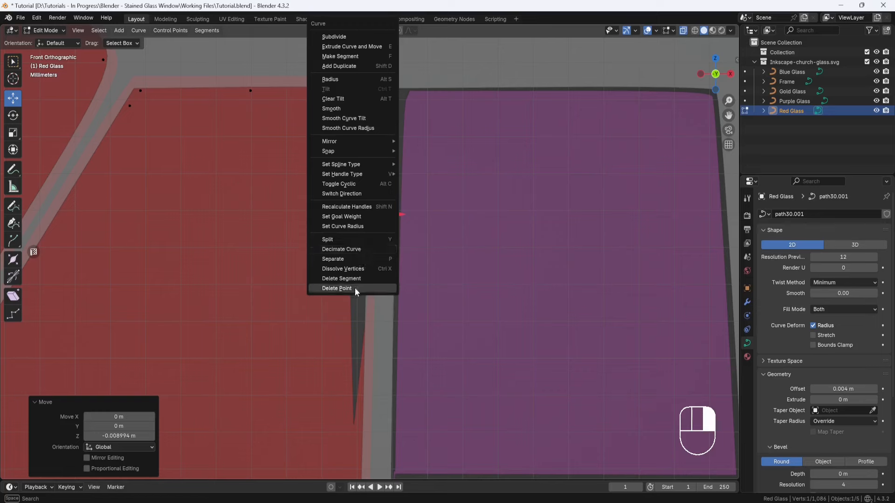
{"action": "left_click", "coordinate": [347, 288]}
Step: Finish editing the Red Glass curve and open the Purple Glass curve for point editing
{"action": "scroll", "coordinate": [373, 146], "scroll_direction": "down", "scroll_amount": 3}
{"action": "middle_click_drag", "start_coordinate": [373, 145], "coordinate": [434, 295], "text": "shift"}
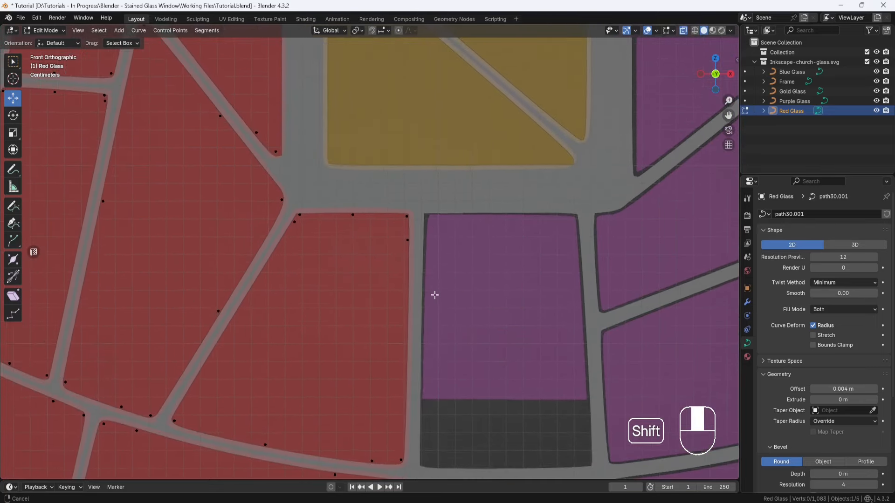
{"action": "left_click", "coordinate": [62, 31]}
{"action": "left_click", "coordinate": [62, 43]}
{"action": "left_click", "coordinate": [484, 240]}
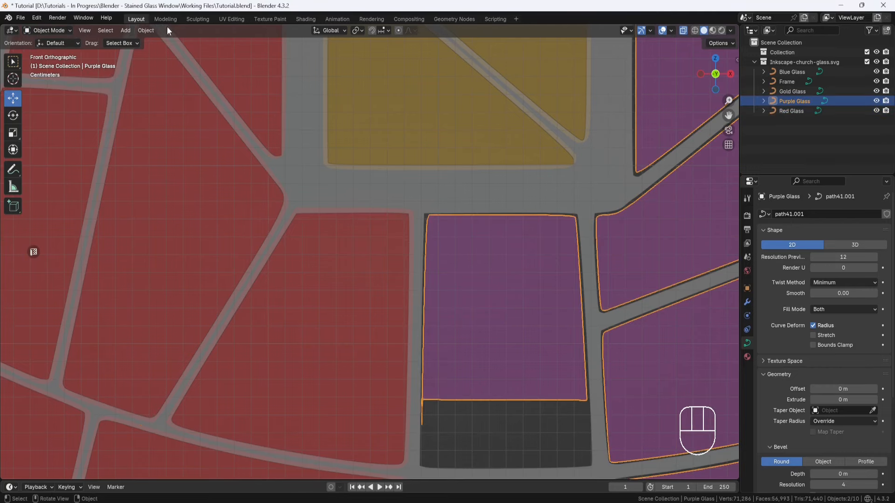
{"action": "left_click", "coordinate": [70, 30]}
{"action": "left_click", "coordinate": [37, 53]}
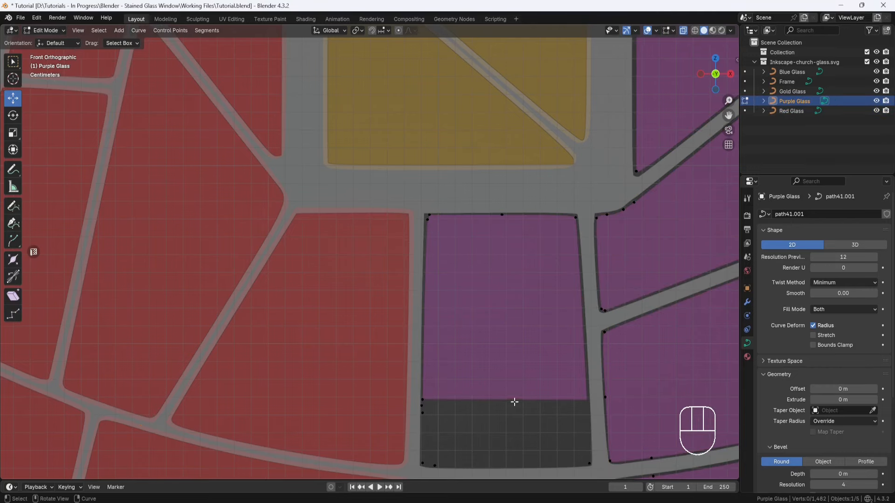
Step: Move the stray point on the half-filled purple piece's left edge about 0.0036 m in X and -0.006 m in Z
{"action": "middle_click_drag", "start_coordinate": [514, 401], "coordinate": [400, 275], "text": "shift"}
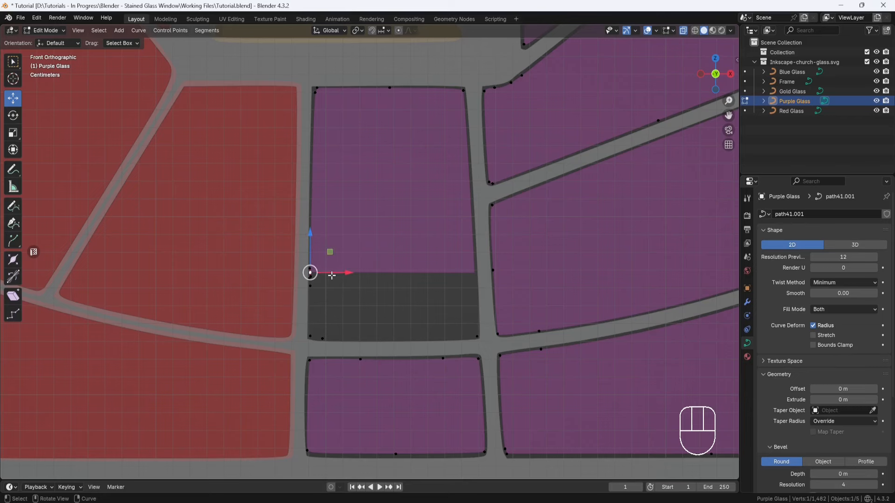
{"action": "left_click_drag", "start_coordinate": [331, 252], "coordinate": [337, 263]}
{"action": "scroll", "coordinate": [326, 302], "scroll_direction": "up", "scroll_amount": 3}
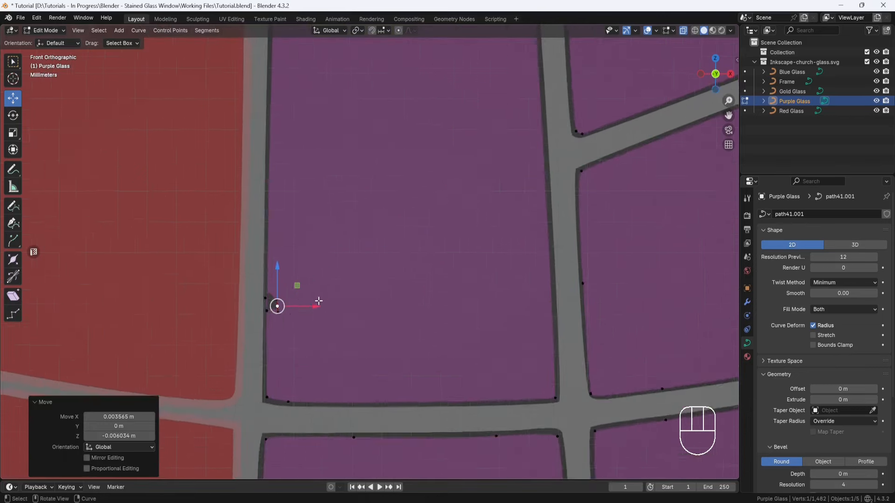
{"action": "middle_click_drag", "start_coordinate": [275, 326], "coordinate": [357, 255], "text": "shift"}
{"action": "scroll", "coordinate": [357, 255], "scroll_direction": "up", "scroll_amount": 1}
{"action": "scroll", "coordinate": [357, 256], "scroll_direction": "up", "scroll_amount": 1}
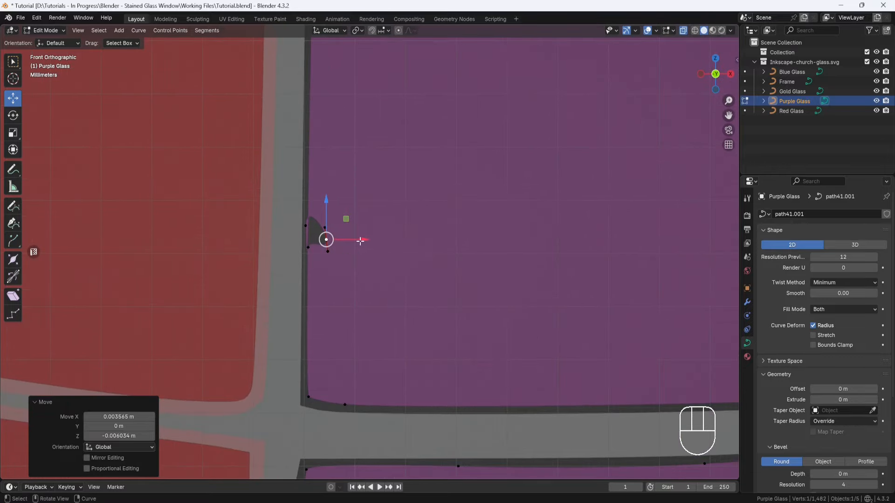
Step: Try deleting stray points on the purple piece's left edge and undo the deletions
{"action": "right_click", "coordinate": [371, 211]}
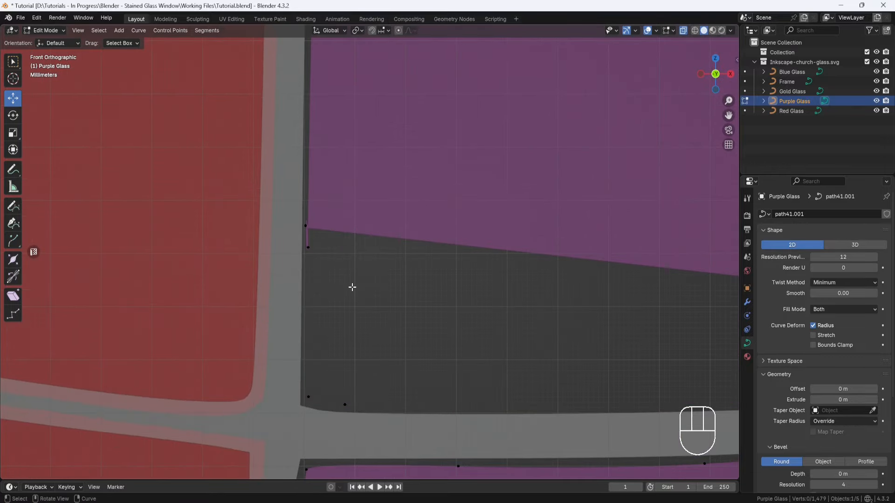
{"action": "key", "text": "ctrl+z"}
{"action": "right_click", "coordinate": [349, 194]}
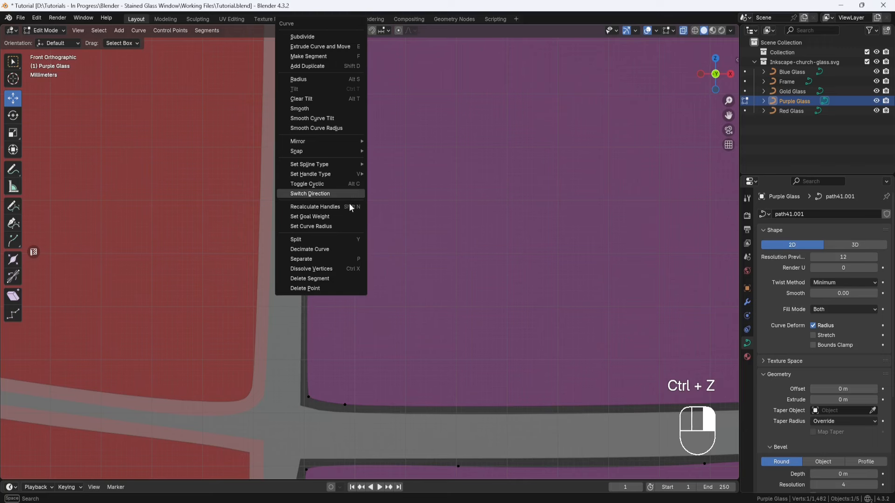
{"action": "left_click", "coordinate": [317, 289]}
{"action": "key", "text": "ctrl+z"}
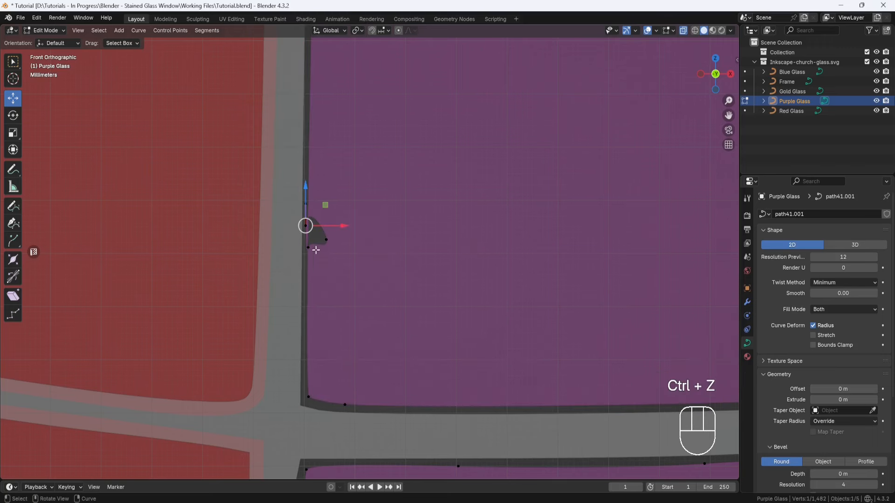
Step: Delete the selected stray point beside the gap on the purple piece's left edge
{"action": "right_click", "coordinate": [321, 256]}
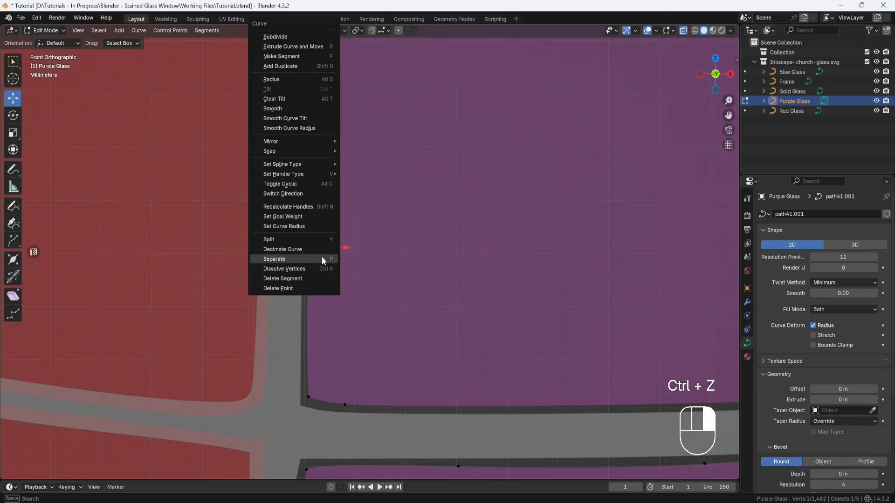
{"action": "left_click", "coordinate": [297, 286]}
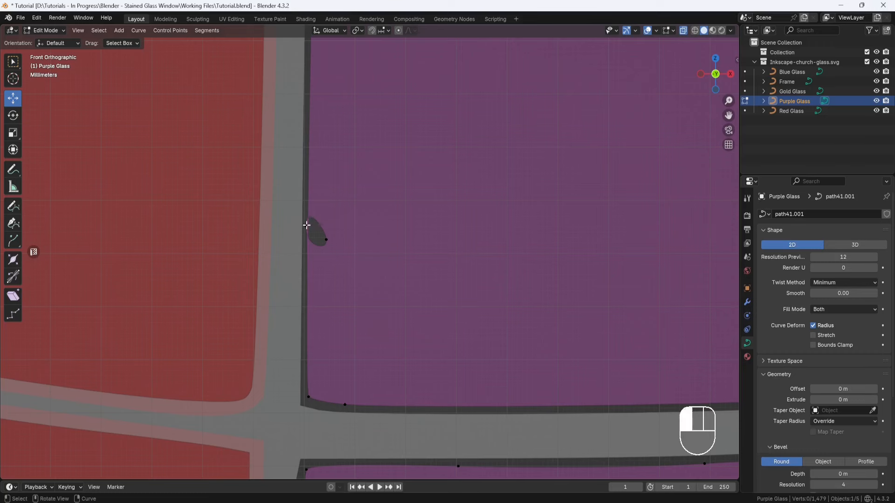
Step: Try deleting the edge point at the upper end of the purple piece's gap and undo the deletion
{"action": "left_click", "coordinate": [306, 225]}
{"action": "right_click", "coordinate": [328, 217]}
{"action": "left_click", "coordinate": [303, 287]}
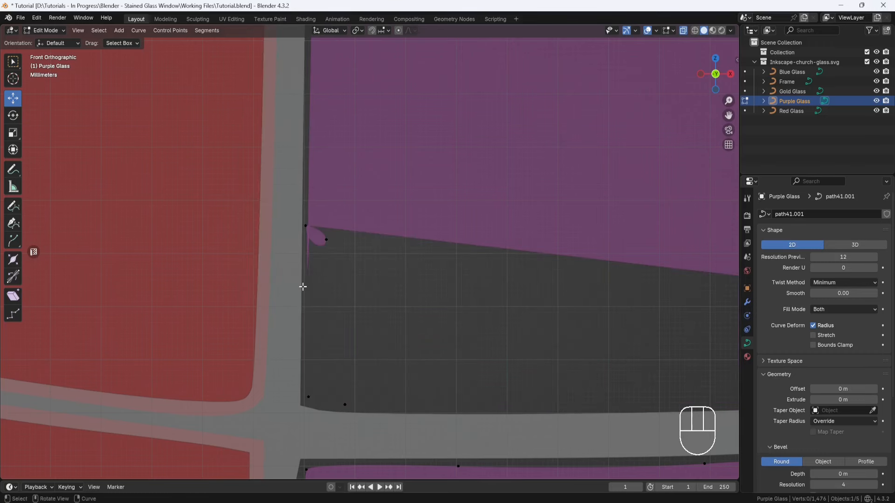
{"action": "key", "text": "ctrl+z"}
Step: Delete the stray point protruding into the purple piece at the gap on its left edge
{"action": "right_click", "coordinate": [343, 249]}
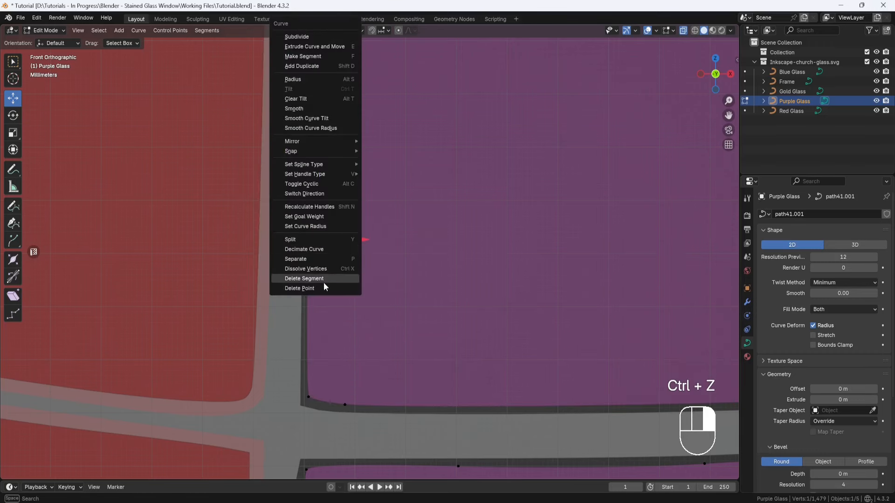
{"action": "left_click", "coordinate": [321, 286]}
Step: Finish editing the Purple Glass points and set the curve's geometry offset to 0.004 m
{"action": "scroll", "coordinate": [343, 259], "scroll_direction": "down", "scroll_amount": 3}
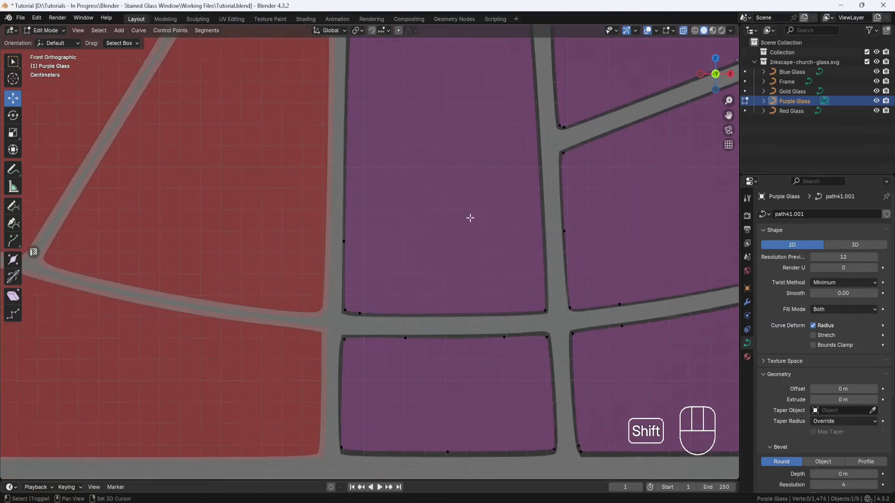
{"action": "middle_click_drag", "start_coordinate": [469, 215], "coordinate": [420, 269], "text": "shift"}
{"action": "scroll", "coordinate": [418, 278], "scroll_direction": "down", "scroll_amount": 1}
{"action": "scroll", "coordinate": [418, 278], "scroll_direction": "down", "scroll_amount": 4}
{"action": "scroll", "coordinate": [414, 267], "scroll_direction": "down", "scroll_amount": 5}
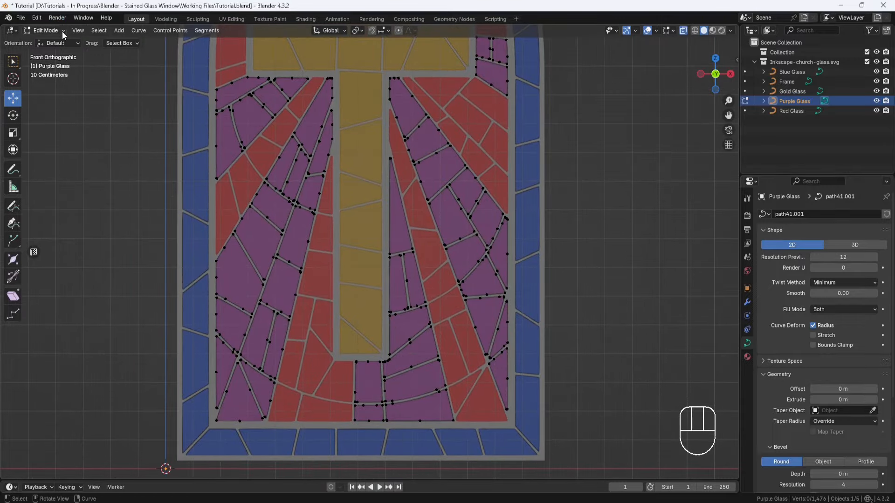
{"action": "left_click", "coordinate": [51, 42]}
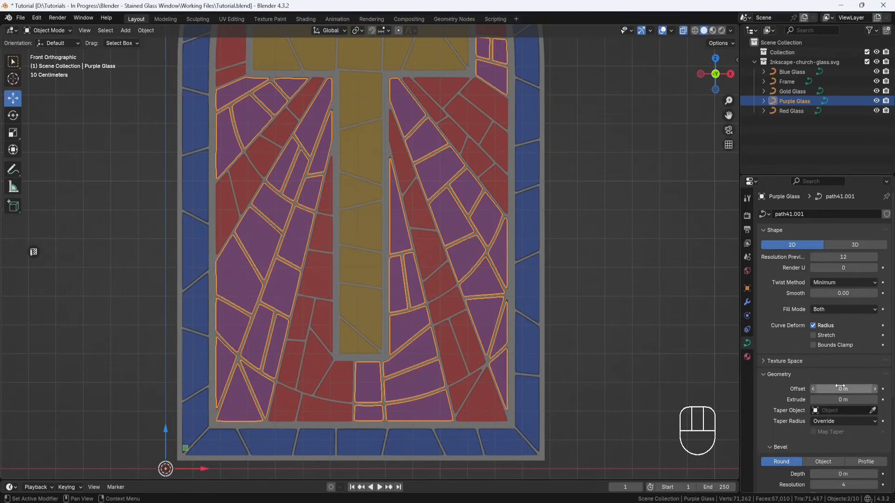
{"action": "key", "text": "Return"}
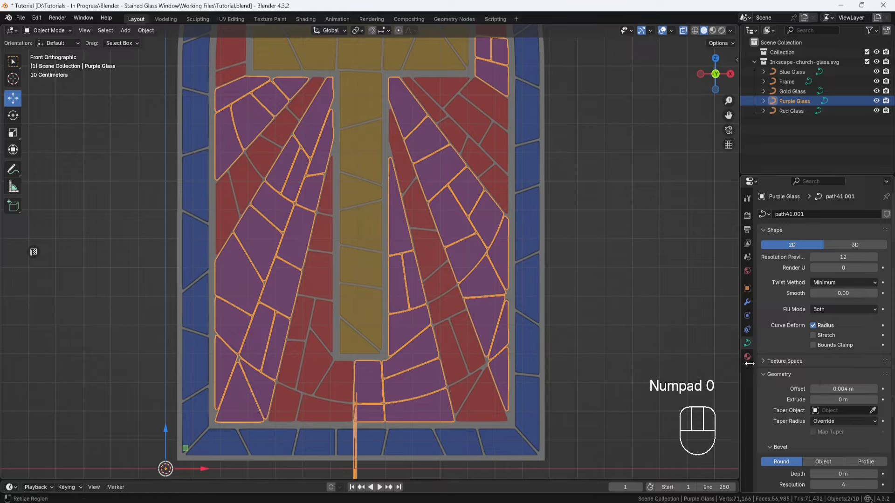
Step: Open the Purple Glass curve for point editing at the stray spikes below the cross
{"action": "middle_click_drag", "start_coordinate": [500, 369], "coordinate": [506, 287], "text": "shift"}
{"action": "scroll", "coordinate": [374, 254], "scroll_direction": "up", "scroll_amount": 5}
{"action": "middle_click_drag", "start_coordinate": [381, 399], "coordinate": [379, 184], "text": "shift"}
{"action": "scroll", "coordinate": [380, 189], "scroll_direction": "up", "scroll_amount": 5}
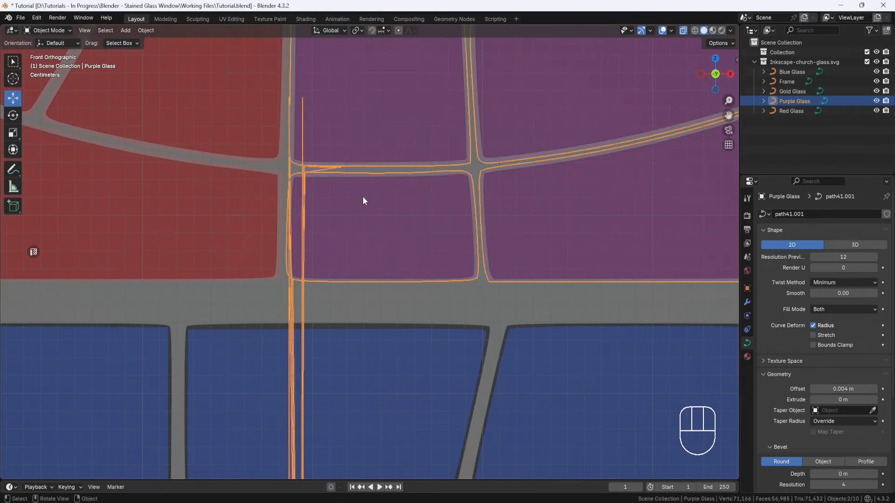
{"action": "left_click", "coordinate": [48, 52]}
Step: Delete the stray point beside the lower-left corner of the purple piece directly below the cross
{"action": "scroll", "coordinate": [414, 354], "scroll_direction": "down", "scroll_amount": 10}
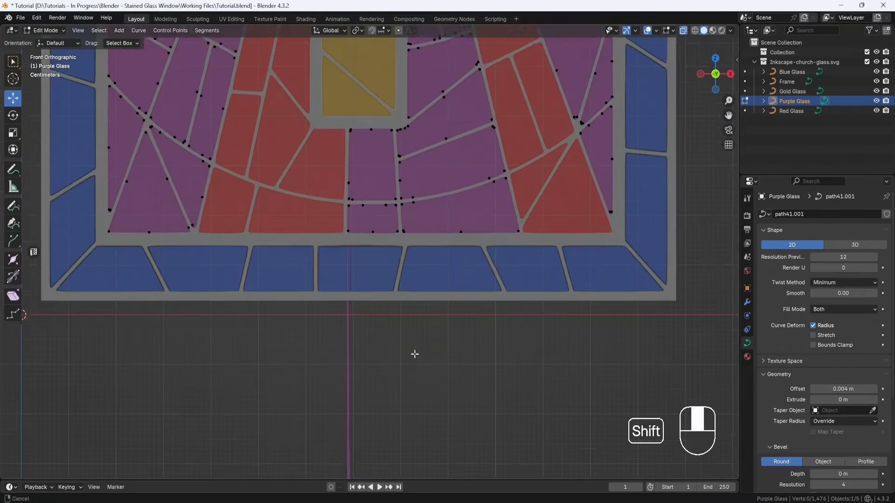
{"action": "scroll", "coordinate": [388, 286], "scroll_direction": "up", "scroll_amount": 4}
{"action": "middle_click_drag", "start_coordinate": [387, 285], "coordinate": [412, 125], "text": "shift"}
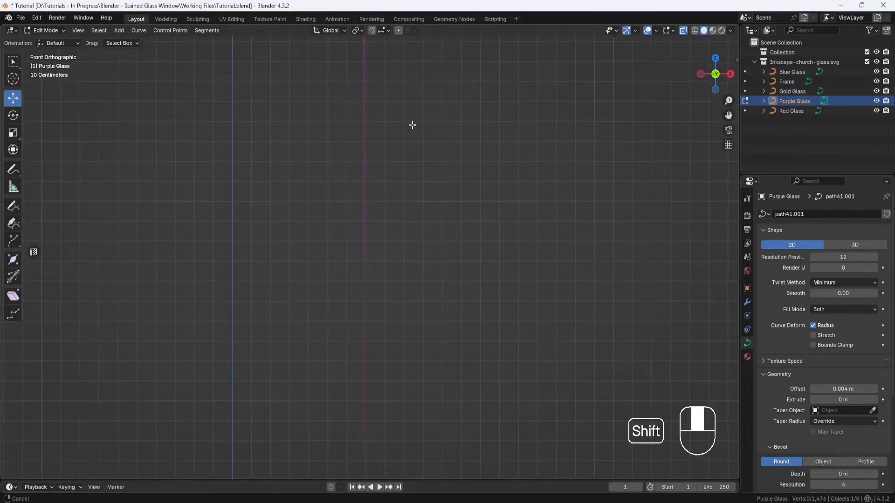
{"action": "middle_click_drag", "start_coordinate": [396, 349], "coordinate": [391, 324], "text": "shift"}
{"action": "scroll", "coordinate": [343, 244], "scroll_direction": "up", "scroll_amount": 8}
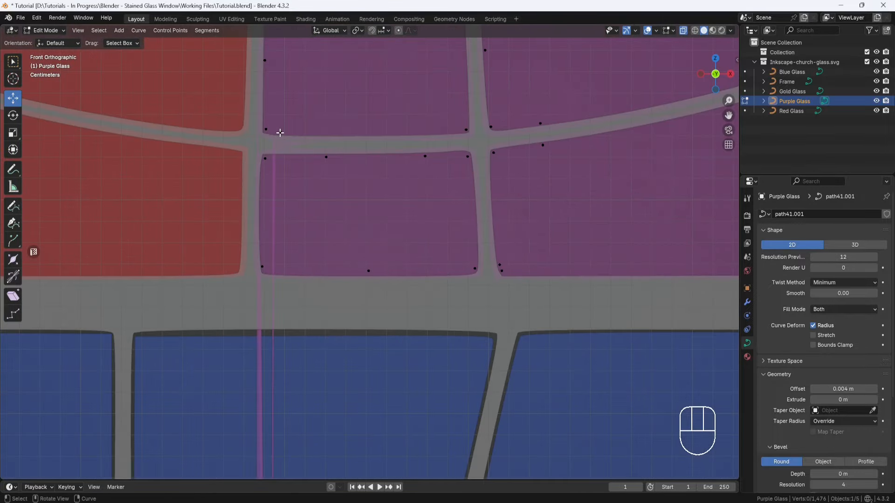
{"action": "middle_click_drag", "start_coordinate": [404, 276], "coordinate": [392, 355], "text": "shift"}
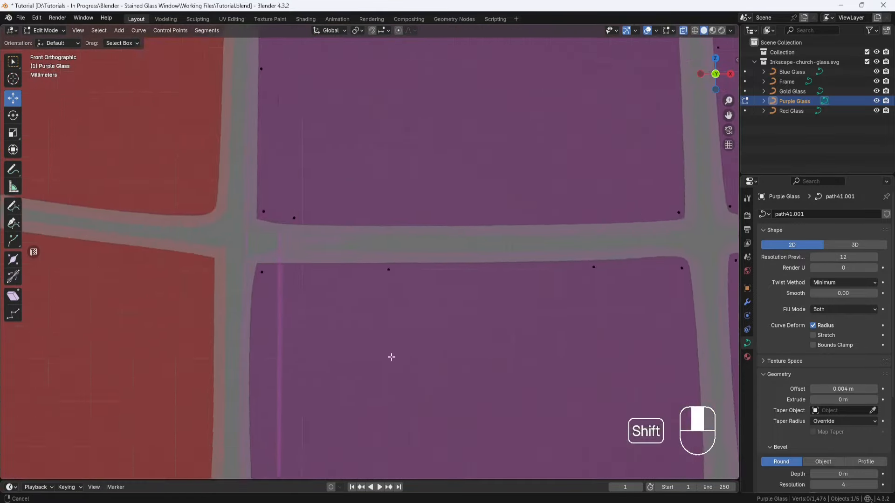
{"action": "scroll", "coordinate": [220, 225], "scroll_direction": "up", "scroll_amount": 8}
{"action": "right_click", "coordinate": [250, 210]}
{"action": "left_click", "coordinate": [231, 287]}
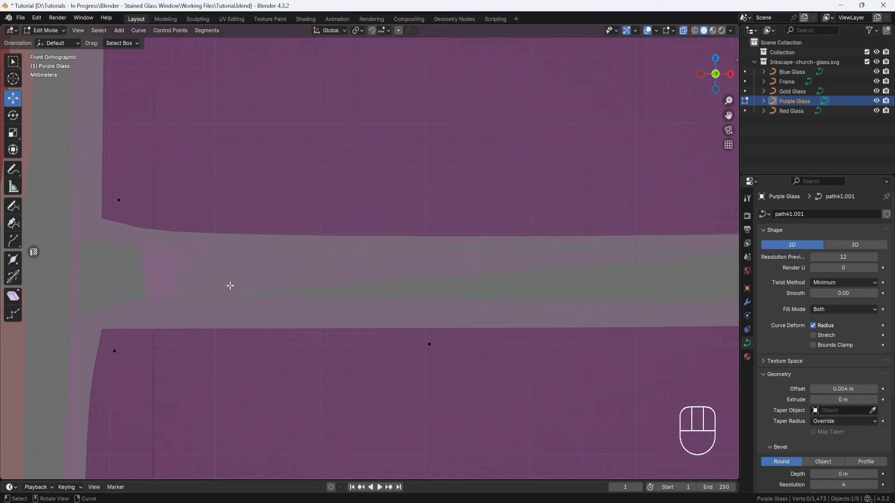
Step: Try deleting the lower point on that purple piece's left edge and undo the deletion
{"action": "scroll", "coordinate": [232, 284], "scroll_direction": "down", "scroll_amount": 12}
{"action": "scroll", "coordinate": [310, 240], "scroll_direction": "up", "scroll_amount": 4}
{"action": "right_click", "coordinate": [350, 228]}
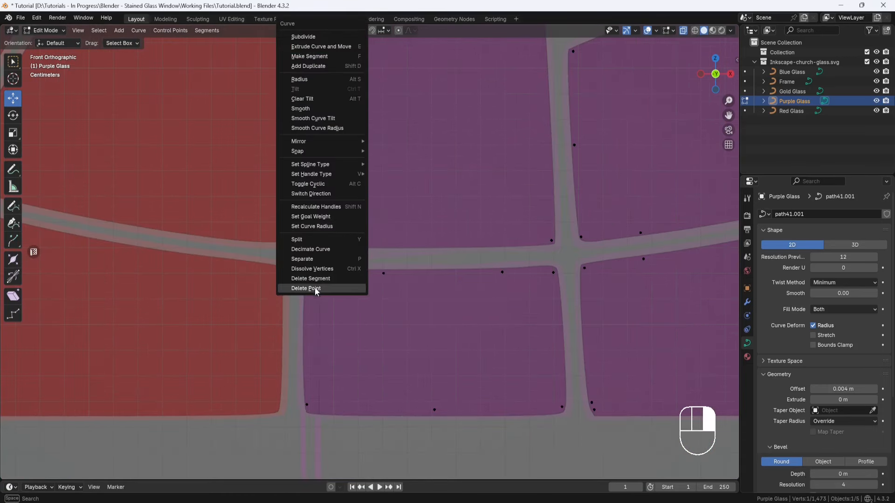
{"action": "left_click", "coordinate": [314, 287]}
{"action": "key", "text": "ctrl+z"}
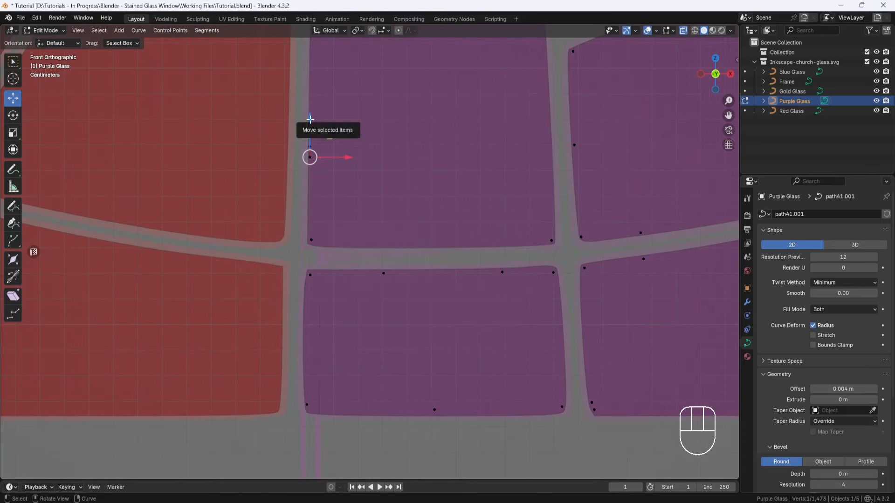
Step: Adjust the point on the purple piece's left edge in Z, moving it up about 0.029 m and back down about 0.020 m
{"action": "left_click_drag", "start_coordinate": [310, 119], "coordinate": [314, 96]}
{"action": "scroll", "coordinate": [354, 173], "scroll_direction": "down", "scroll_amount": 10}
{"action": "middle_click_drag", "start_coordinate": [363, 180], "coordinate": [332, 144], "text": "shift"}
{"action": "left_click_drag", "start_coordinate": [328, 161], "coordinate": [328, 149]}
{"action": "scroll", "coordinate": [350, 164], "scroll_direction": "up", "scroll_amount": 8}
{"action": "middle_click_drag", "start_coordinate": [276, 144], "coordinate": [389, 350], "text": "shift"}
{"action": "scroll", "coordinate": [319, 238], "scroll_direction": "up", "scroll_amount": 2}
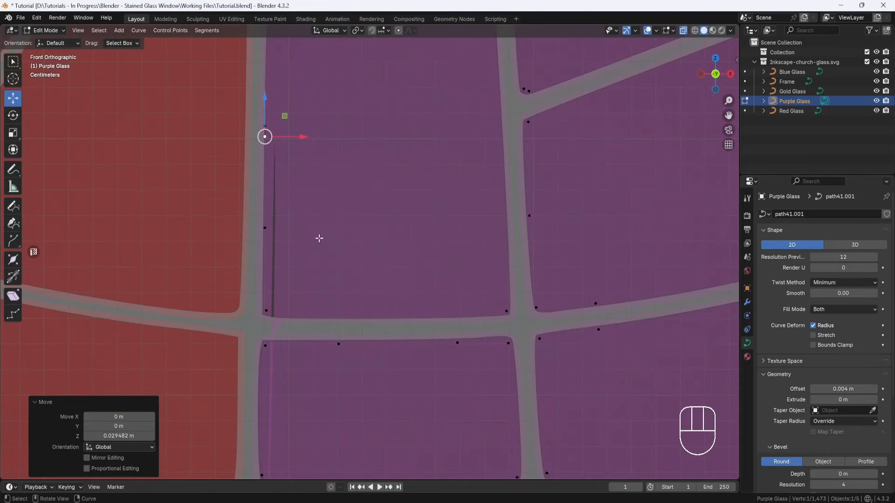
{"action": "left_click_drag", "start_coordinate": [265, 97], "coordinate": [266, 140]}
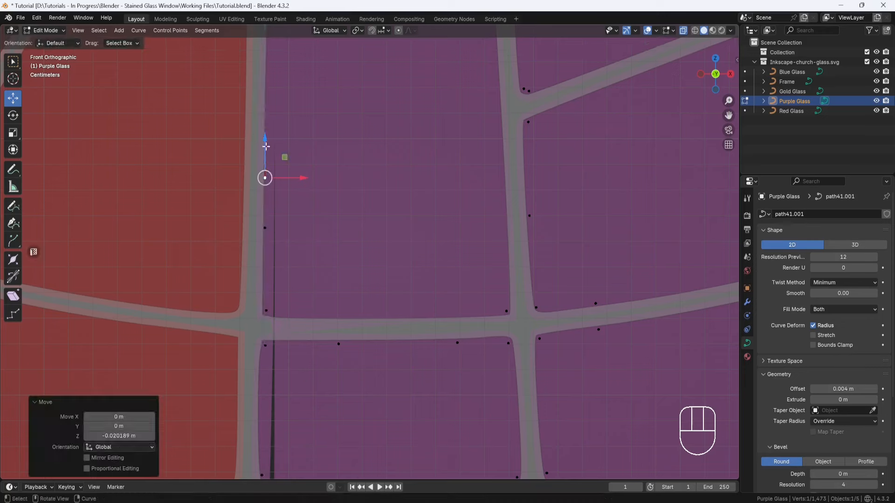
Step: Reshape the purple piece's lower-left corner, moving one point about 0.0045 m in X and -0.0013 m in Z, and its neighbour up about 0.0021 m
{"action": "scroll", "coordinate": [341, 235], "scroll_direction": "down", "scroll_amount": 6}
{"action": "scroll", "coordinate": [373, 279], "scroll_direction": "up", "scroll_amount": 6}
{"action": "left_click", "coordinate": [267, 308]}
{"action": "middle_click_drag", "start_coordinate": [306, 323], "coordinate": [323, 279], "text": "shift"}
{"action": "scroll", "coordinate": [320, 279], "scroll_direction": "up", "scroll_amount": 5}
{"action": "left_click_drag", "start_coordinate": [177, 262], "coordinate": [205, 270]}
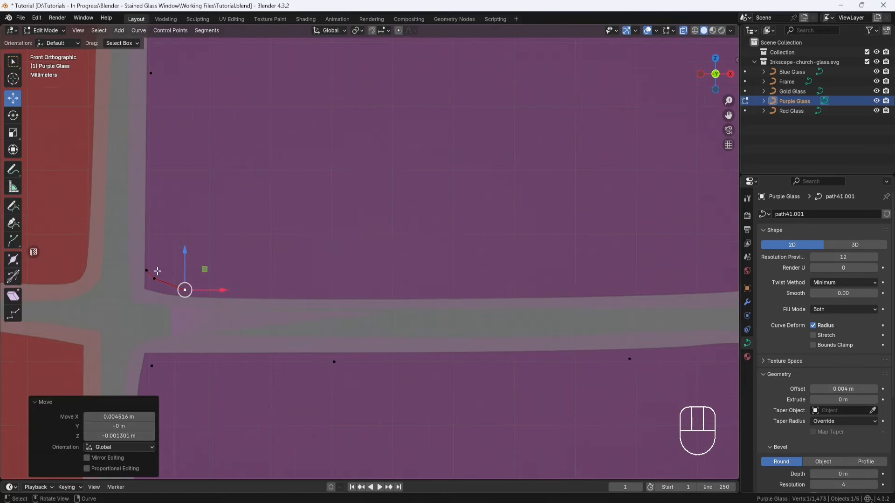
{"action": "left_click", "coordinate": [146, 270]}
{"action": "left_click_drag", "start_coordinate": [147, 232], "coordinate": [146, 219]}
{"action": "scroll", "coordinate": [326, 303], "scroll_direction": "down", "scroll_amount": 9}
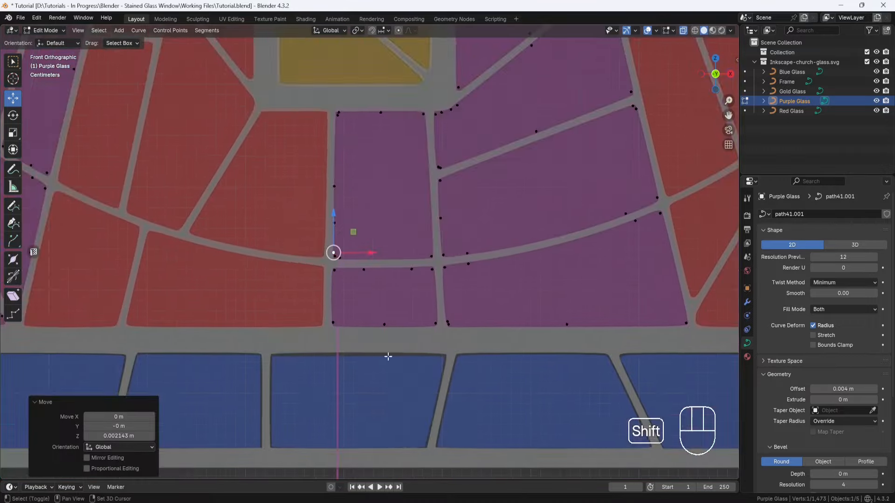
Step: Delete the extra point at the upper-left corner of the purple piece below the cross
{"action": "middle_click_drag", "start_coordinate": [387, 357], "coordinate": [359, 276], "text": "shift"}
{"action": "scroll", "coordinate": [334, 214], "scroll_direction": "up", "scroll_amount": 5}
{"action": "scroll", "coordinate": [335, 213], "scroll_direction": "down", "scroll_amount": 9}
{"action": "middle_click_drag", "start_coordinate": [336, 212], "coordinate": [329, 261], "text": "shift"}
{"action": "scroll", "coordinate": [340, 190], "scroll_direction": "up", "scroll_amount": 5}
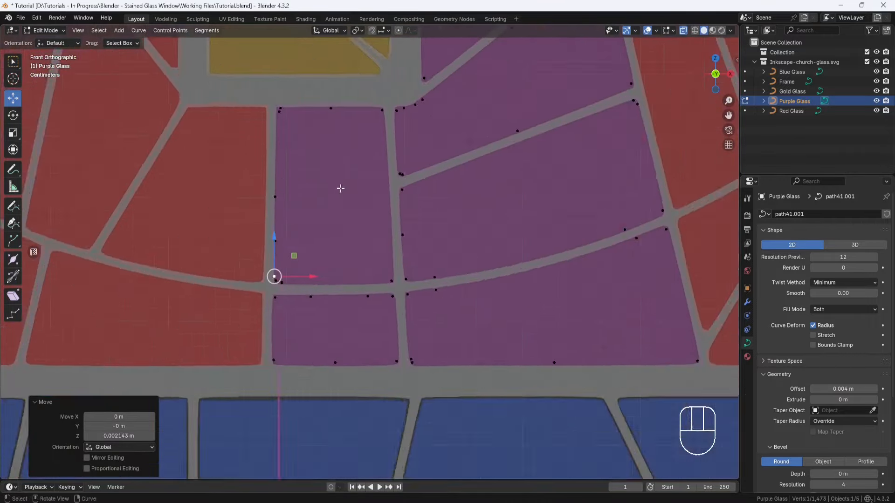
{"action": "middle_click_drag", "start_coordinate": [340, 189], "coordinate": [345, 268], "text": "shift"}
{"action": "scroll", "coordinate": [255, 167], "scroll_direction": "up", "scroll_amount": 5}
{"action": "right_click", "coordinate": [195, 127]}
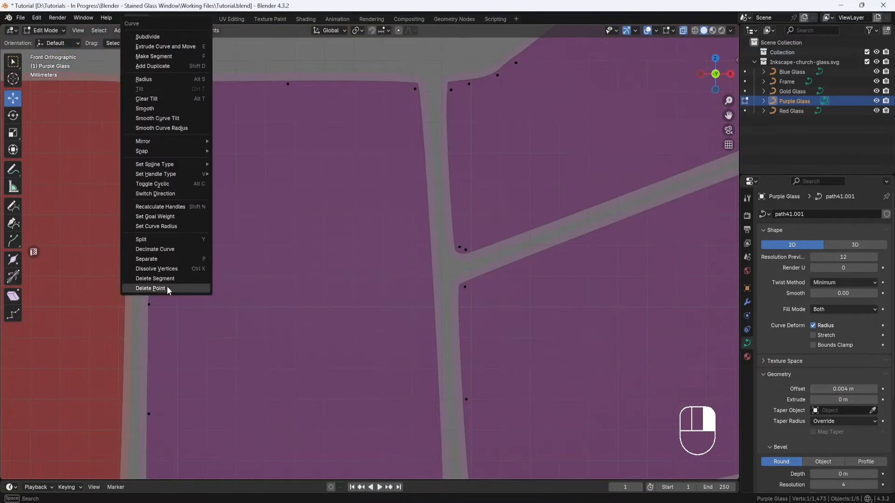
{"action": "left_click", "coordinate": [150, 288]}
Step: Nudge the remaining upper-left corner point of the purple piece slightly along X
{"action": "scroll", "coordinate": [219, 240], "scroll_direction": "down", "scroll_amount": 6}
{"action": "scroll", "coordinate": [302, 200], "scroll_direction": "up", "scroll_amount": 5}
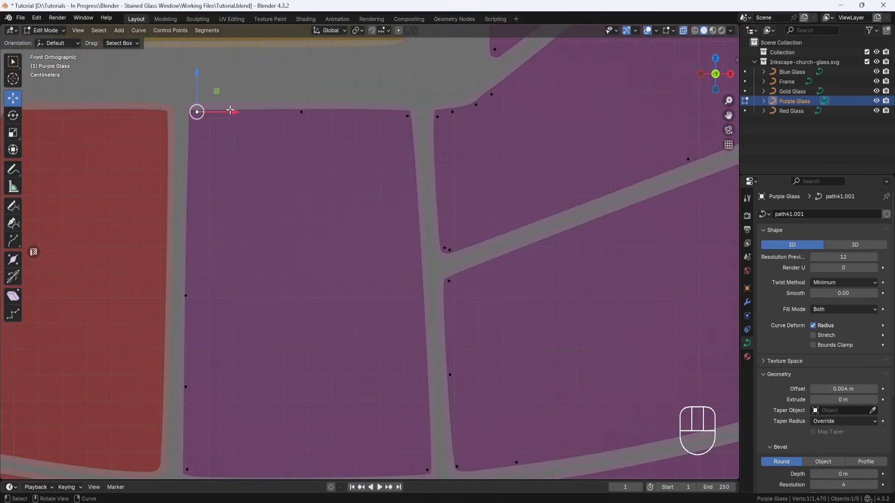
{"action": "left_click_drag", "start_coordinate": [230, 110], "coordinate": [227, 110]}
Step: Try repositioning the upper point on the purple piece's left edge, including a move of about -0.0038 m in X and -0.042 m in Z
{"action": "left_click", "coordinate": [184, 299]}
{"action": "left_click_drag", "start_coordinate": [217, 296], "coordinate": [254, 242]}
{"action": "scroll", "coordinate": [229, 301], "scroll_direction": "down", "scroll_amount": 3}
{"action": "scroll", "coordinate": [231, 319], "scroll_direction": "up", "scroll_amount": 2}
{"action": "left_click", "coordinate": [228, 319]}
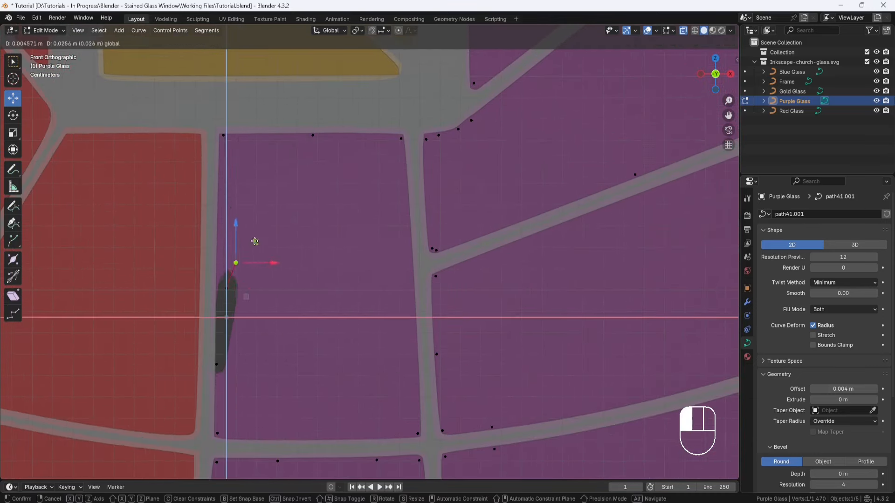
{"action": "left_click_drag", "start_coordinate": [289, 275], "coordinate": [289, 242]}
{"action": "scroll", "coordinate": [253, 296], "scroll_direction": "up", "scroll_amount": 2}
{"action": "middle_click_drag", "start_coordinate": [252, 296], "coordinate": [337, 210], "text": "shift"}
{"action": "left_click", "coordinate": [302, 199]}
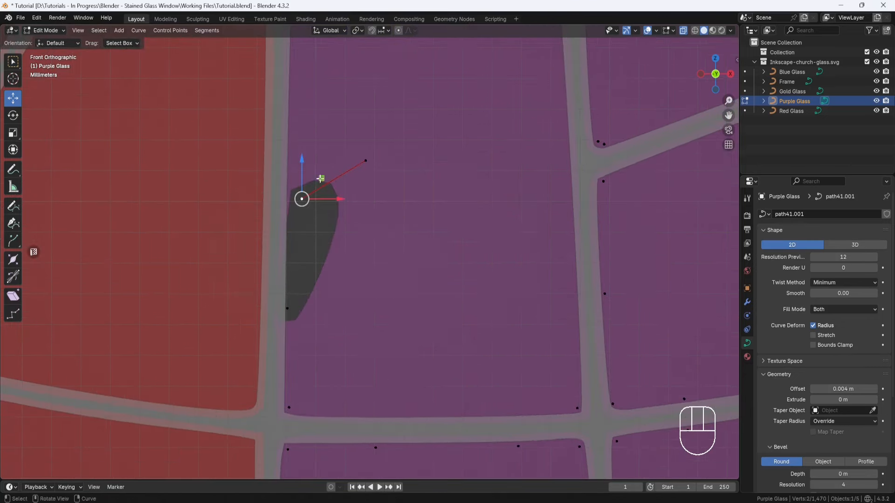
{"action": "left_click_drag", "start_coordinate": [318, 181], "coordinate": [297, 300]}
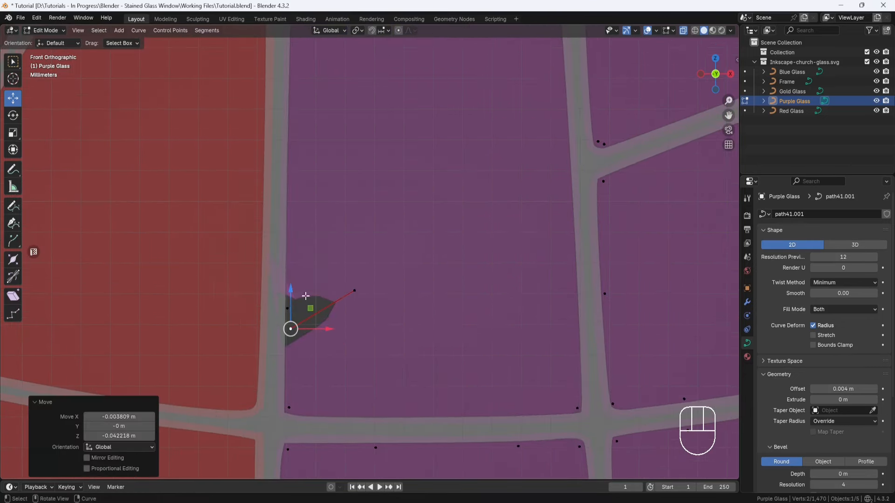
Step: Delete the displaced point from the purple piece's left edge
{"action": "right_click", "coordinate": [299, 294]}
{"action": "left_click", "coordinate": [295, 289]}
{"action": "scroll", "coordinate": [314, 312], "scroll_direction": "down", "scroll_amount": 3}
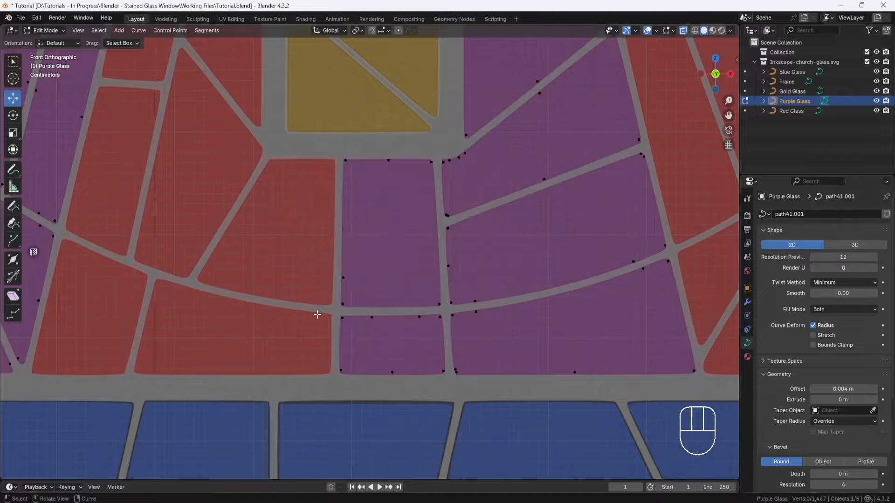
Step: Examine the purple pieces from the window's base to its arch for remaining stray points or spikes
{"action": "middle_click_drag", "start_coordinate": [314, 312], "coordinate": [336, 197], "text": "shift"}
{"action": "scroll", "coordinate": [343, 364], "scroll_direction": "up", "scroll_amount": 4}
{"action": "scroll", "coordinate": [343, 360], "scroll_direction": "down", "scroll_amount": 4}
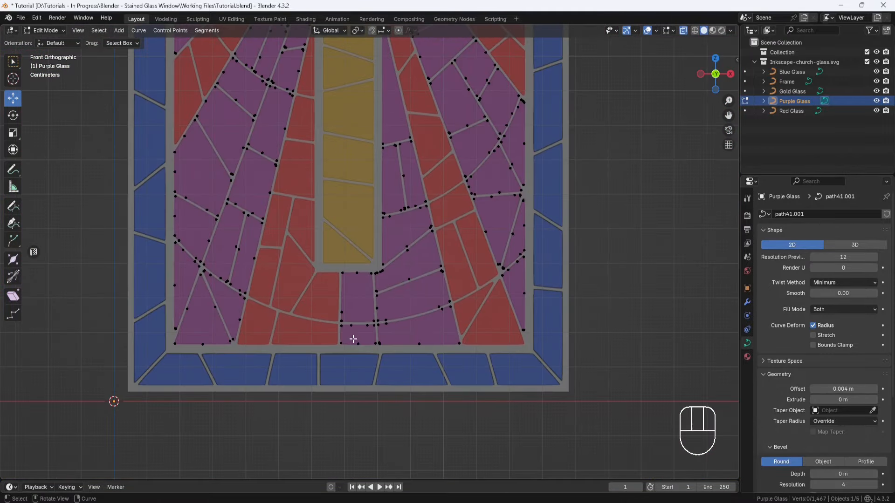
{"action": "middle_click_drag", "start_coordinate": [351, 339], "coordinate": [353, 347], "text": "shift"}
{"action": "scroll", "coordinate": [411, 370], "scroll_direction": "up", "scroll_amount": 4}
{"action": "middle_click_drag", "start_coordinate": [419, 221], "coordinate": [436, 64], "text": "shift"}
{"action": "middle_click_drag", "start_coordinate": [422, 121], "coordinate": [421, 184], "text": "shift"}
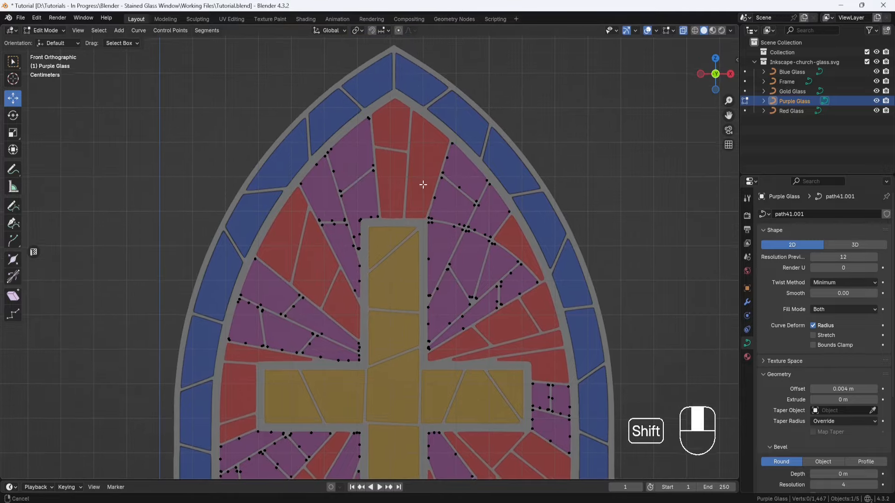
{"action": "scroll", "coordinate": [358, 103], "scroll_direction": "up", "scroll_amount": 3}
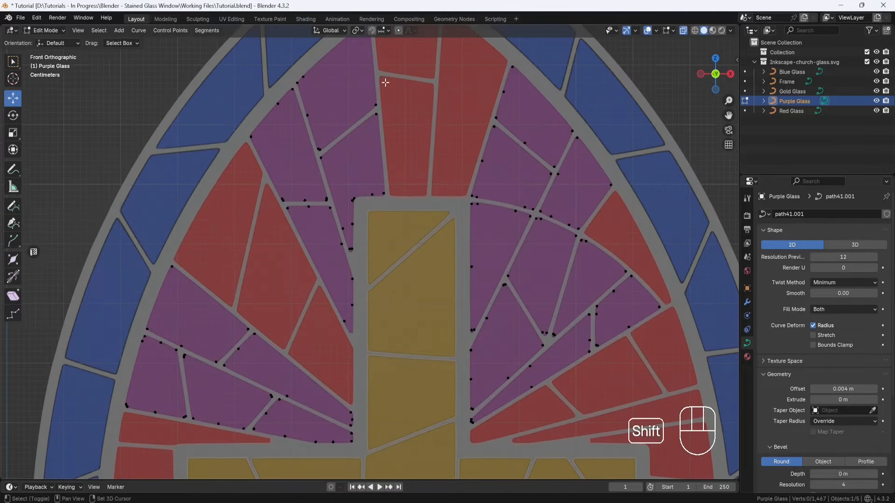
Step: Move the clustered points at the lower tip of the purple piece beside the cross's upper arm about -0.0002 m in X and -0.0019 m in Z
{"action": "scroll", "coordinate": [385, 82], "scroll_direction": "up", "scroll_amount": 5}
{"action": "middle_click_drag", "start_coordinate": [354, 112], "coordinate": [384, 294], "text": "shift"}
{"action": "scroll", "coordinate": [368, 144], "scroll_direction": "down", "scroll_amount": 5}
{"action": "middle_click_drag", "start_coordinate": [454, 406], "coordinate": [423, 209], "text": "shift"}
{"action": "scroll", "coordinate": [345, 186], "scroll_direction": "up", "scroll_amount": 5}
{"action": "middle_click_drag", "start_coordinate": [267, 156], "coordinate": [348, 297], "text": "shift"}
{"action": "scroll", "coordinate": [343, 275], "scroll_direction": "up", "scroll_amount": 4}
{"action": "mouse_move", "coordinate": [307, 172]}
{"action": "left_mouse_down"}
{"action": "mouse_move", "coordinate": [254, 216]}
{"action": "mouse_move", "coordinate": [291, 175]}
{"action": "left_mouse_up"}
{"action": "scroll", "coordinate": [288, 189], "scroll_direction": "down", "scroll_amount": 6}
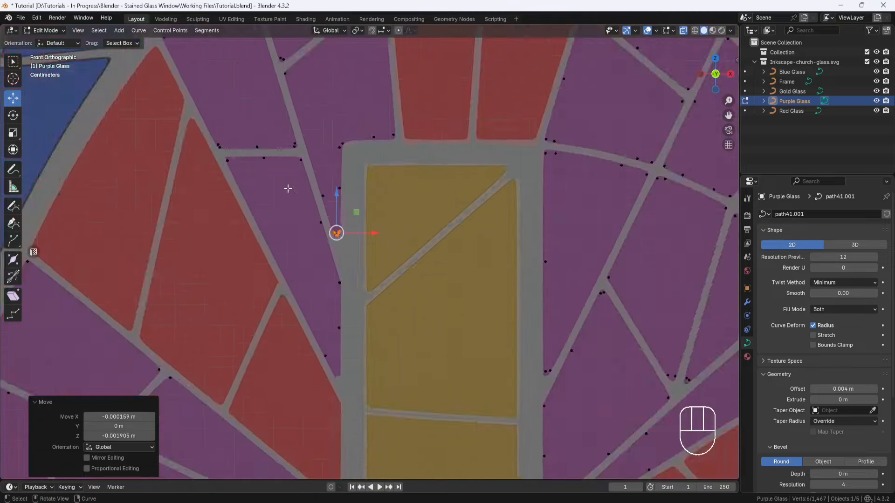
Step: Examine the tips and edges of the other purple pieces around the cross for overlapping points
{"action": "middle_click_drag", "start_coordinate": [544, 379], "coordinate": [270, 210], "text": "shift"}
{"action": "scroll", "coordinate": [270, 210], "scroll_direction": "up", "scroll_amount": 4}
{"action": "left_click_drag", "start_coordinate": [205, 184], "coordinate": [186, 135]}
{"action": "scroll", "coordinate": [298, 214], "scroll_direction": "down", "scroll_amount": 4}
{"action": "middle_click_drag", "start_coordinate": [336, 241], "coordinate": [344, 129], "text": "shift"}
{"action": "scroll", "coordinate": [322, 187], "scroll_direction": "up", "scroll_amount": 5}
{"action": "scroll", "coordinate": [177, 223], "scroll_direction": "down", "scroll_amount": 8}
{"action": "middle_click_drag", "start_coordinate": [202, 227], "coordinate": [329, 176], "text": "shift"}
{"action": "scroll", "coordinate": [333, 180], "scroll_direction": "up", "scroll_amount": 4}
{"action": "scroll", "coordinate": [342, 200], "scroll_direction": "down", "scroll_amount": 4}
{"action": "middle_click_drag", "start_coordinate": [377, 419], "coordinate": [367, 57], "text": "shift"}
Step: Finish editing the Purple Glass curve and show the window in Material Preview shading with nothing selected
{"action": "left_click", "coordinate": [57, 46]}
{"action": "scroll", "coordinate": [420, 261], "scroll_direction": "down", "scroll_amount": 5}
{"action": "middle_click_drag", "start_coordinate": [420, 261], "coordinate": [460, 284], "text": "shift"}
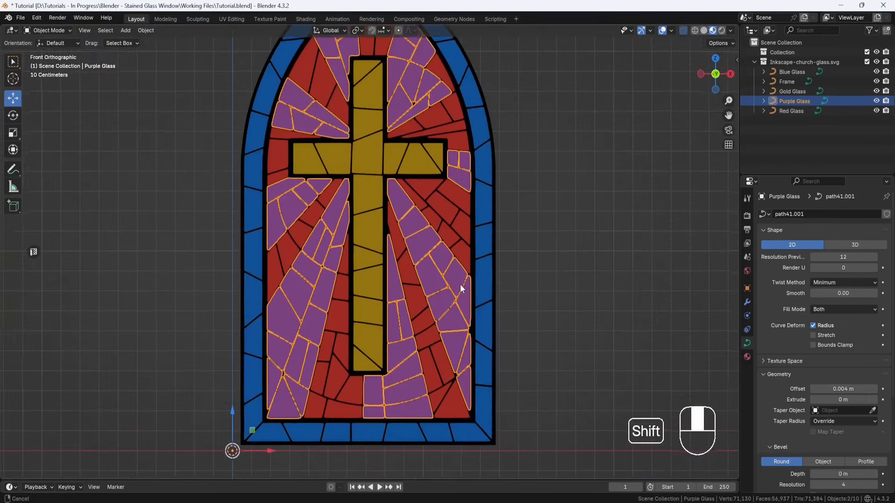
{"action": "scroll", "coordinate": [450, 242], "scroll_direction": "up", "scroll_amount": 1}
{"action": "left_click", "coordinate": [496, 172]}
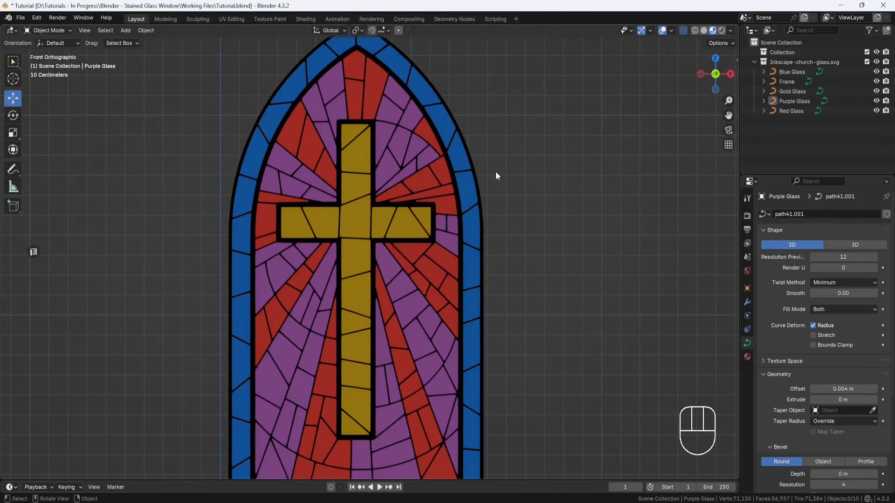
Step: Set the geometry offset of the Blue Glass curve to 0.004 m
{"action": "scroll", "coordinate": [217, 186], "scroll_direction": "up", "scroll_amount": 4}
{"action": "middle_click_drag", "start_coordinate": [216, 187], "coordinate": [492, 278], "text": "shift"}
{"action": "scroll", "coordinate": [409, 238], "scroll_direction": "up", "scroll_amount": 7}
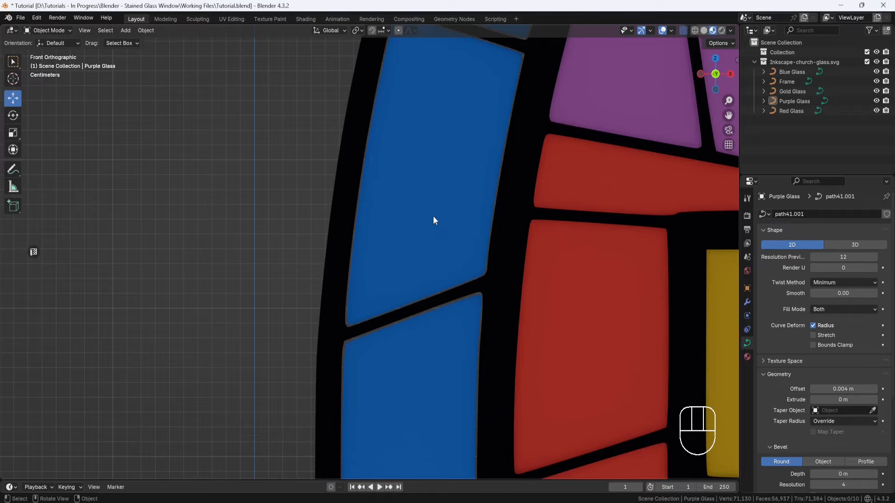
{"action": "left_click", "coordinate": [432, 216]}
{"action": "scroll", "coordinate": [417, 220], "scroll_direction": "down", "scroll_amount": 7}
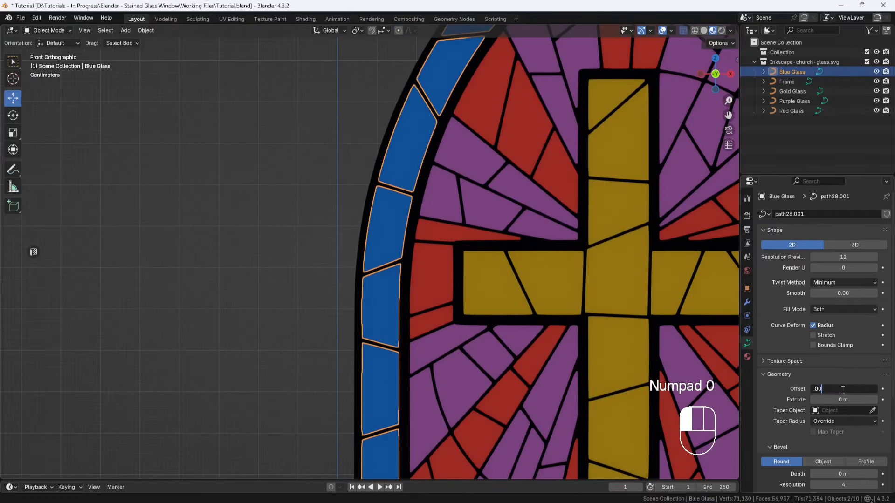
Step: Examine the offset blue border pieces from the window's base up to its arch for gaps, overlaps or stray points
{"action": "scroll", "coordinate": [534, 286], "scroll_direction": "down", "scroll_amount": 5}
{"action": "middle_click_drag", "start_coordinate": [552, 327], "coordinate": [501, 196], "text": "shift"}
{"action": "scroll", "coordinate": [532, 242], "scroll_direction": "up", "scroll_amount": 3}
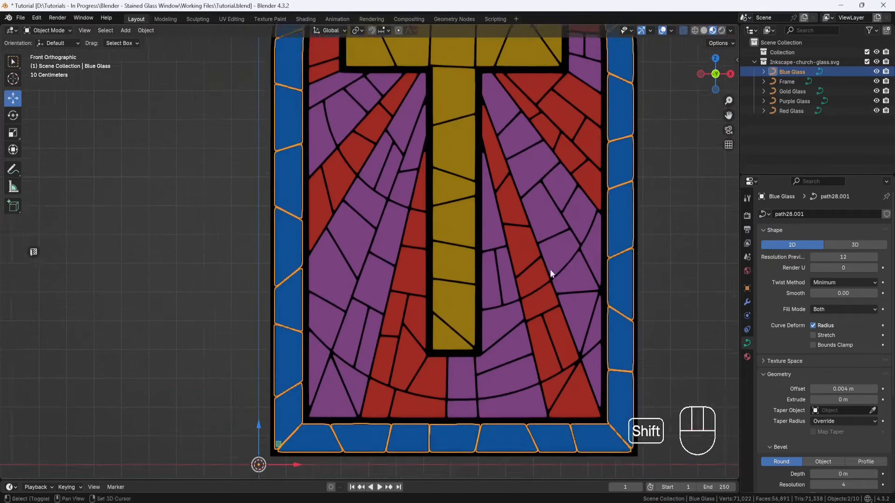
{"action": "middle_click_drag", "start_coordinate": [557, 271], "coordinate": [462, 298], "text": "shift"}
{"action": "scroll", "coordinate": [508, 256], "scroll_direction": "up", "scroll_amount": 5}
{"action": "scroll", "coordinate": [520, 235], "scroll_direction": "down", "scroll_amount": 8}
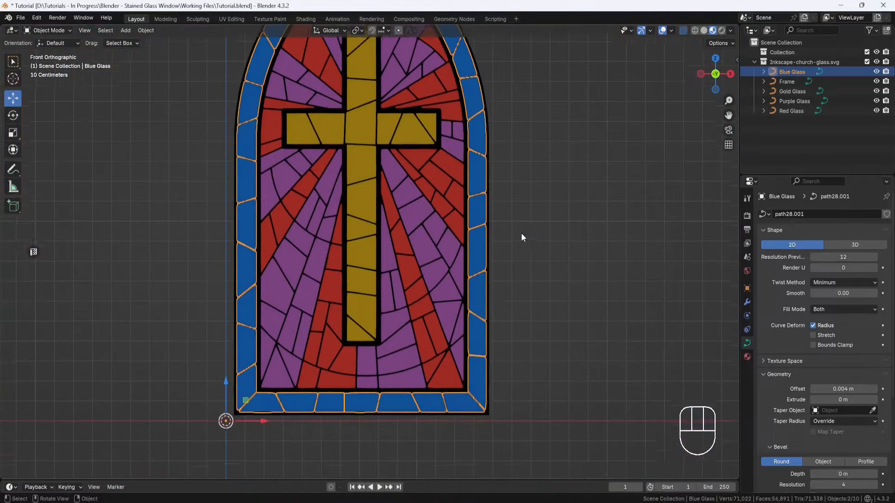
{"action": "middle_click_drag", "start_coordinate": [521, 233], "coordinate": [547, 292], "text": "shift"}
{"action": "scroll", "coordinate": [539, 282], "scroll_direction": "down", "scroll_amount": 1}
{"action": "middle_click_drag", "start_coordinate": [529, 256], "coordinate": [521, 267], "text": "shift"}
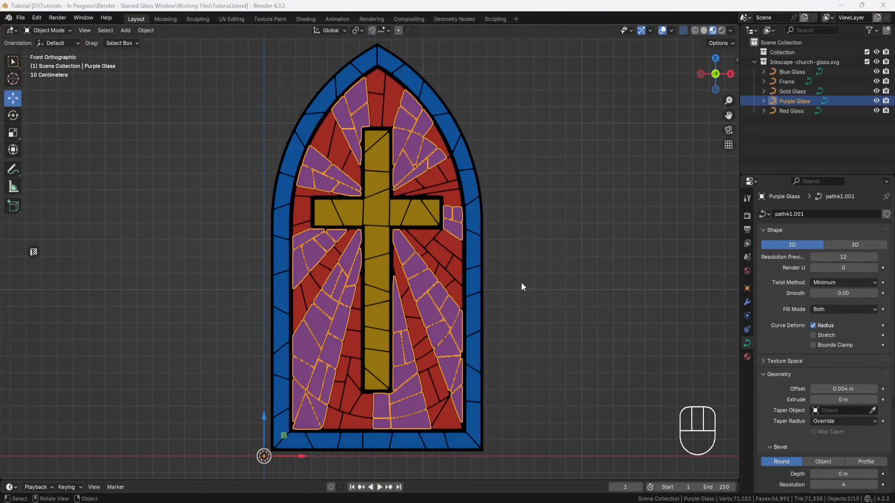
{"action": "mouse_move", "coordinate": [521, 283]}
{"action": "middle_mouse_down"}
{"action": "mouse_move", "coordinate": [516, 320]}
{"action": "mouse_move", "coordinate": [507, 286]}
{"action": "middle_mouse_up"}
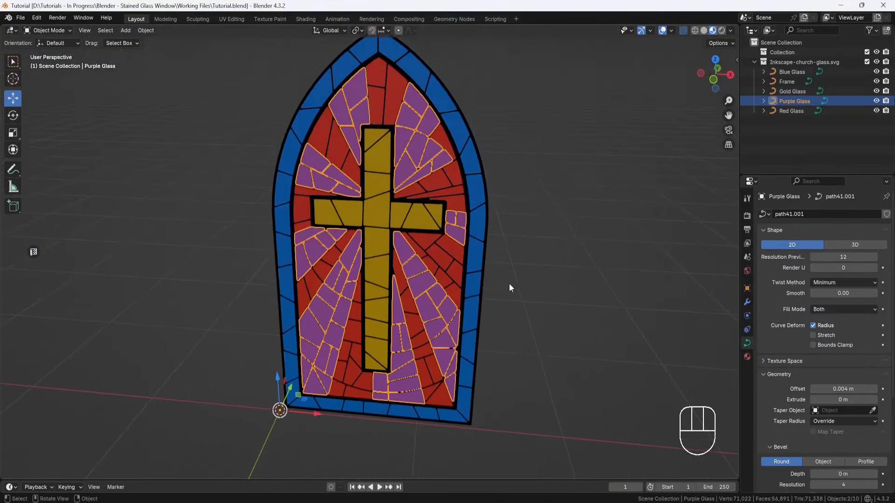
Step: Inspect the Purple Glass pieces beside the cross's upper arm up close, both at an angle and from the front
{"action": "scroll", "coordinate": [461, 181], "scroll_direction": "up", "scroll_amount": 6}
{"action": "middle_click_drag", "start_coordinate": [461, 181], "coordinate": [415, 345], "text": "shift"}
{"action": "scroll", "coordinate": [404, 323], "scroll_direction": "up", "scroll_amount": 5}
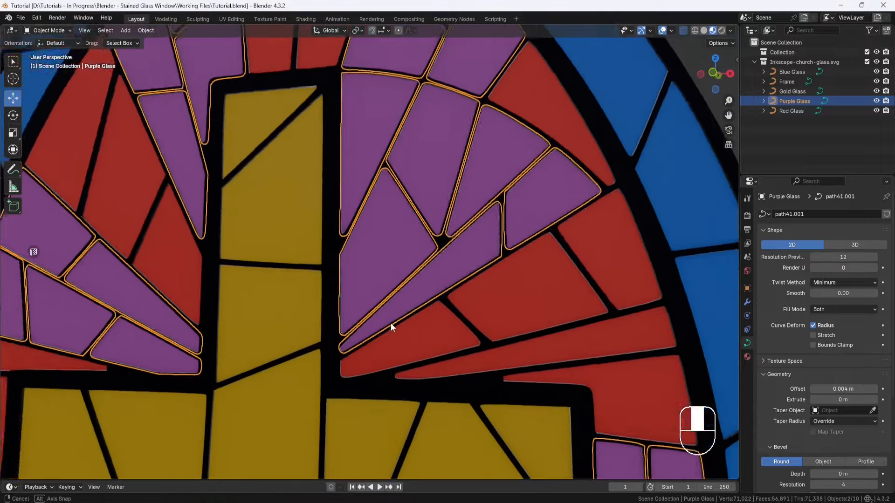
{"action": "key", "text": "KP_1"}
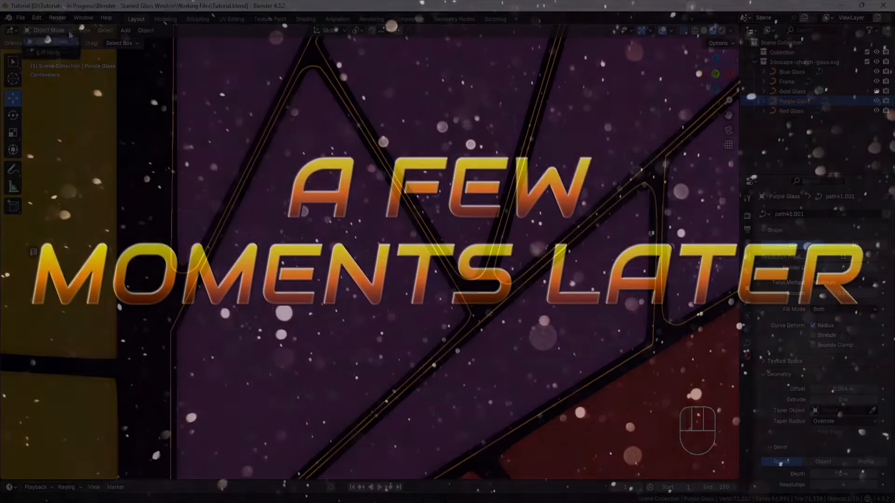
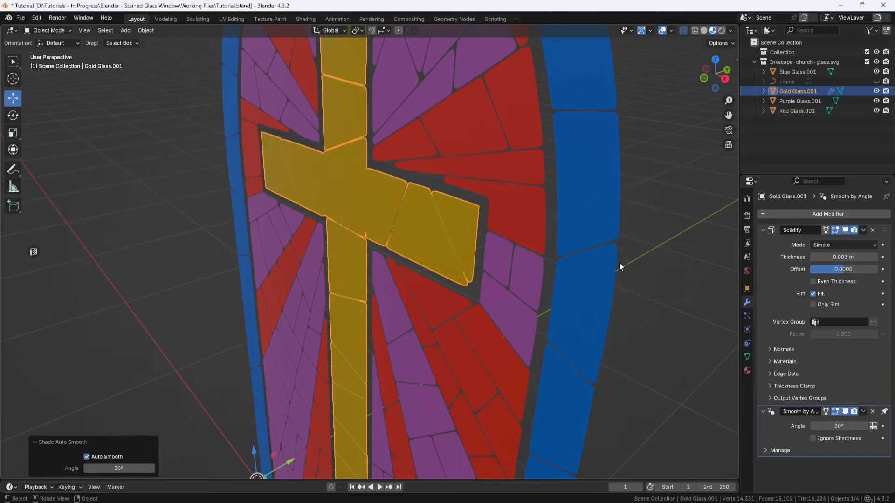
Step: Apply the Solidify modifier of the Gold Glass mesh
{"action": "middle_click_drag", "start_coordinate": [619, 262], "coordinate": [421, 284]}
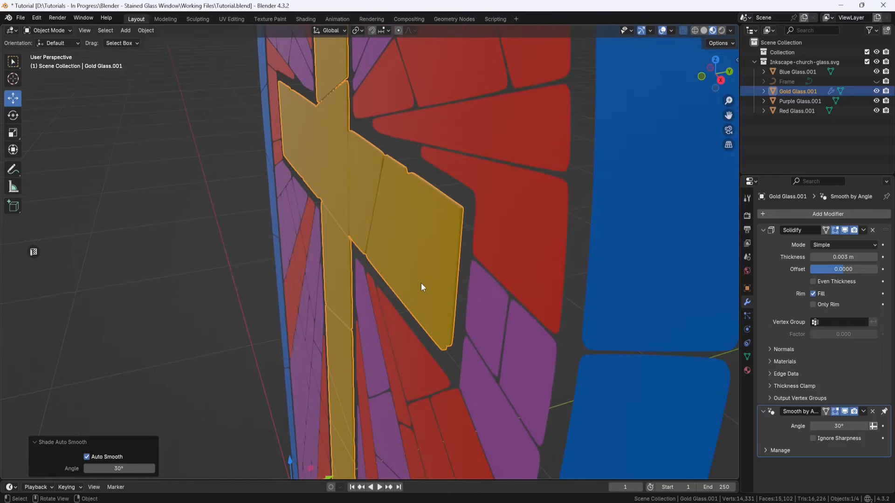
{"action": "left_click", "coordinate": [865, 229]}
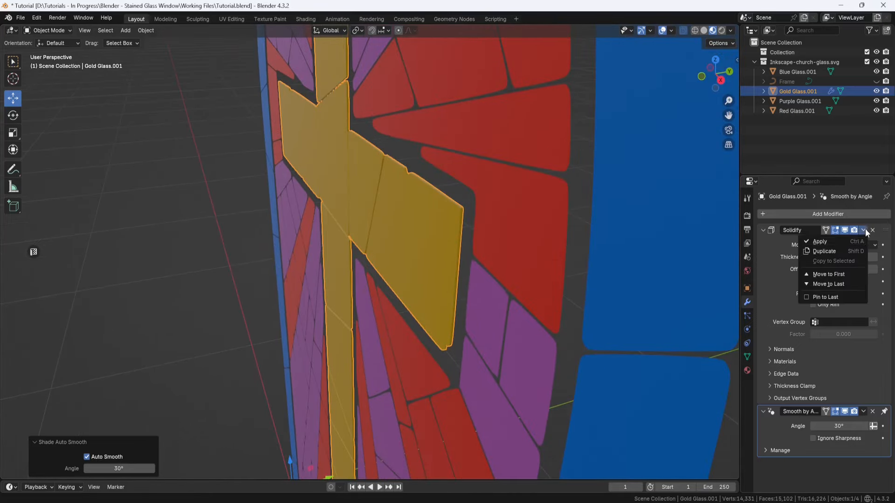
{"action": "left_click", "coordinate": [833, 244]}
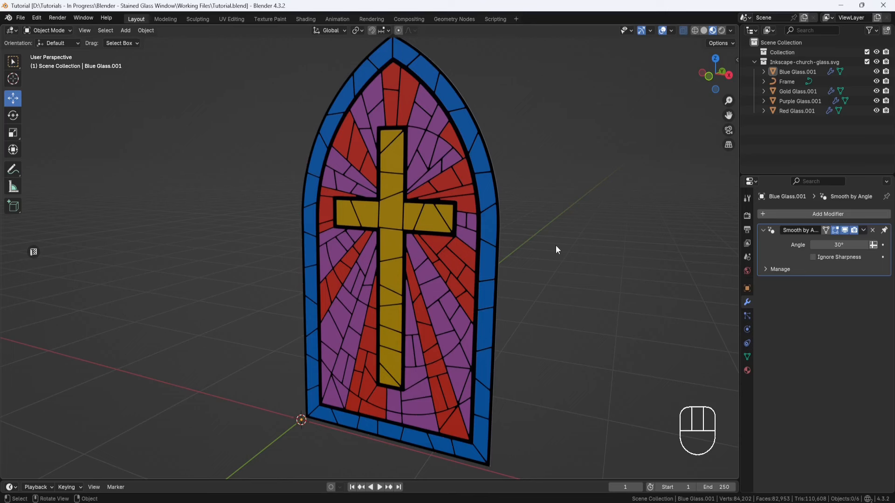
Step: Select the Blue Glass border and remove its SVGMat.067 material slot
{"action": "left_click", "coordinate": [487, 189]}
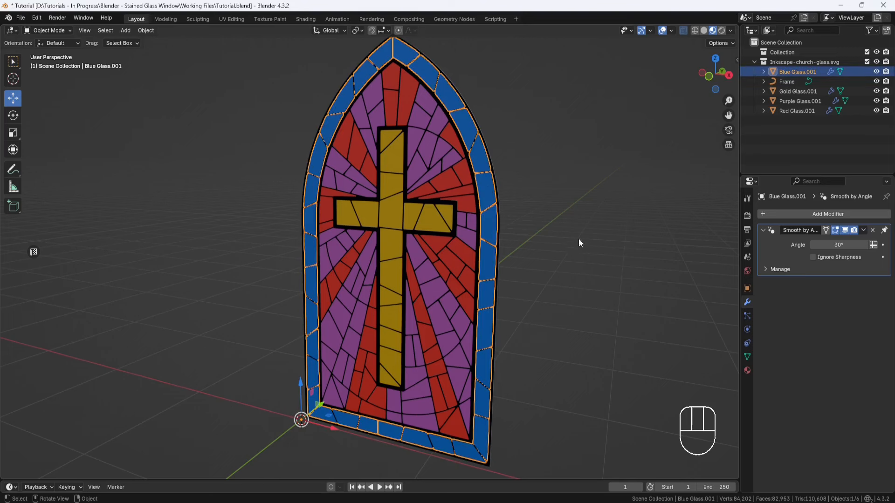
{"action": "left_click", "coordinate": [747, 371]}
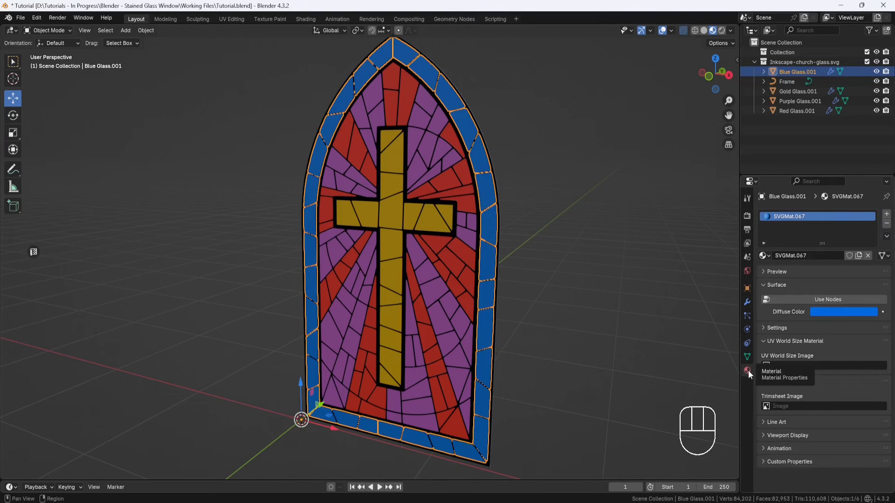
{"action": "left_click", "coordinate": [887, 224]}
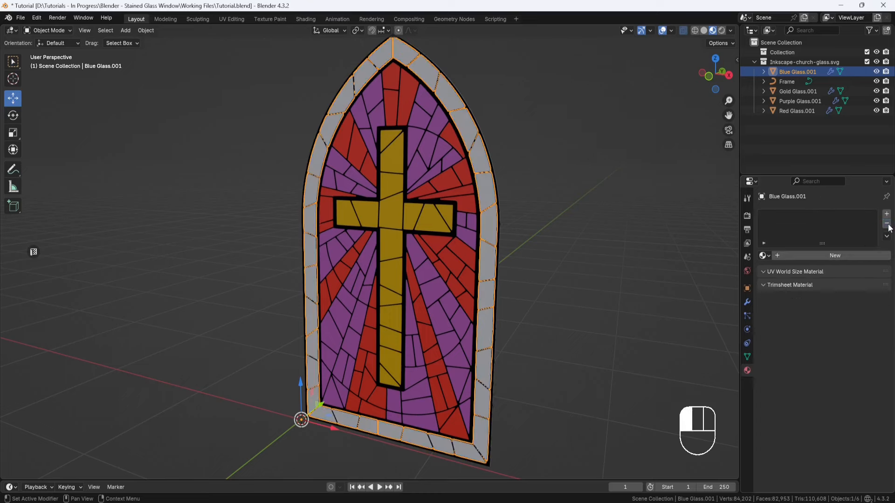
Step: Switch to the Shading workspace in Rendered view and create a new material named Blue_Glass for the border
{"action": "left_click", "coordinate": [311, 21]}
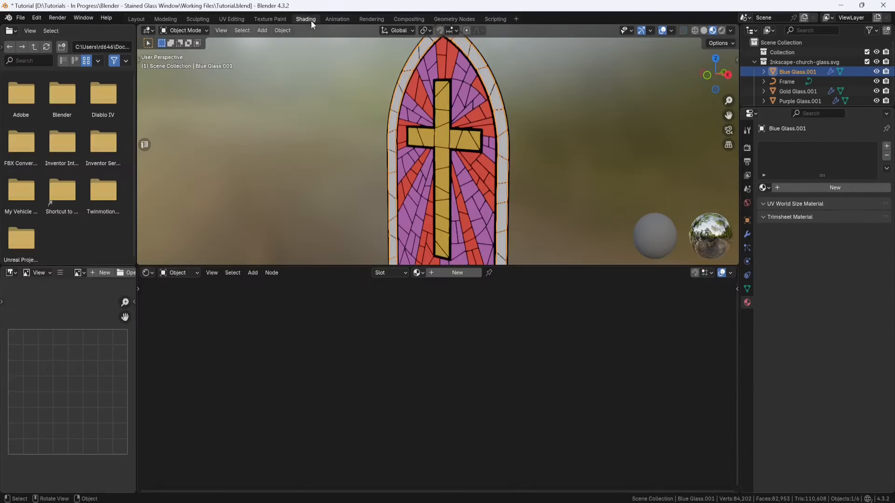
{"action": "left_click", "coordinate": [722, 30]}
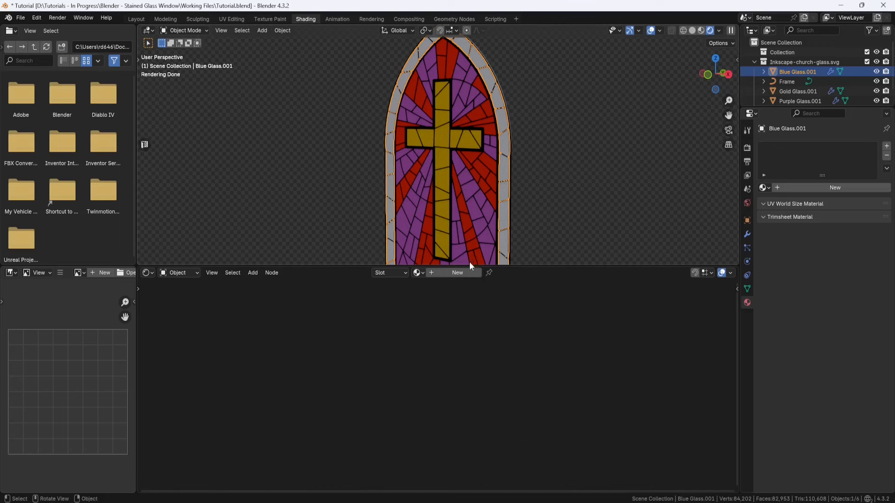
{"action": "left_click", "coordinate": [460, 274]}
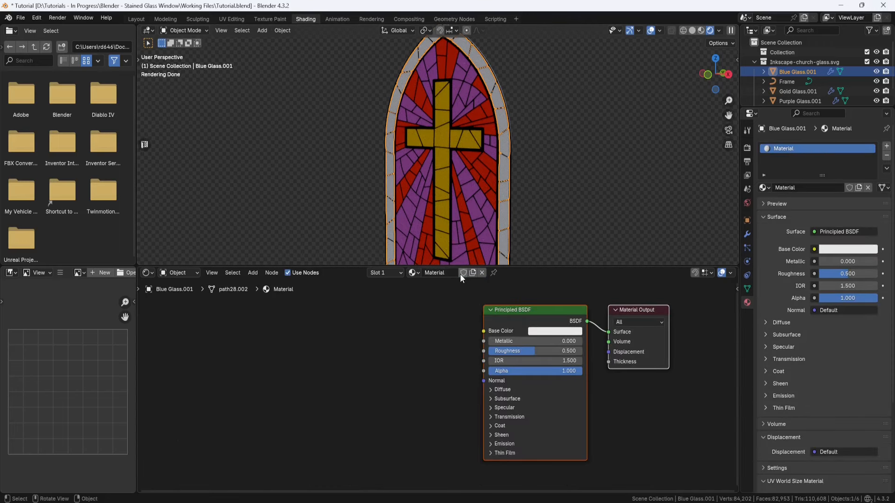
{"action": "double_click", "coordinate": [441, 274]}
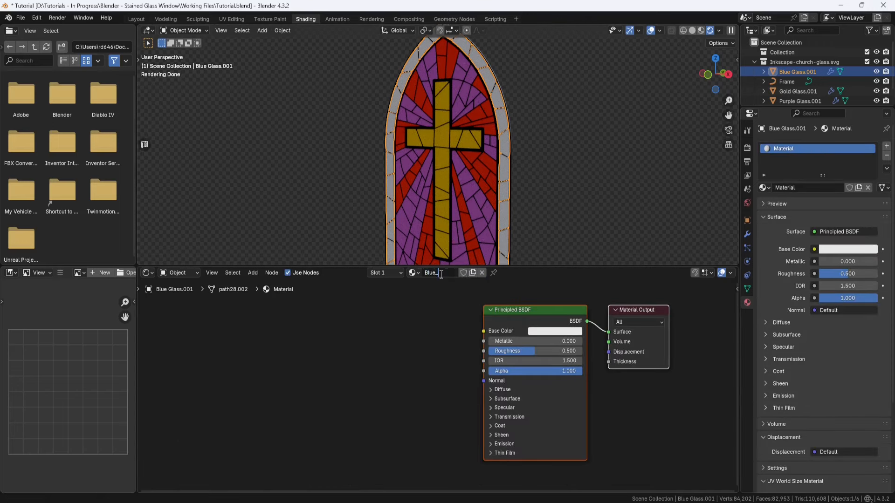
{"action": "key", "text": "Return"}
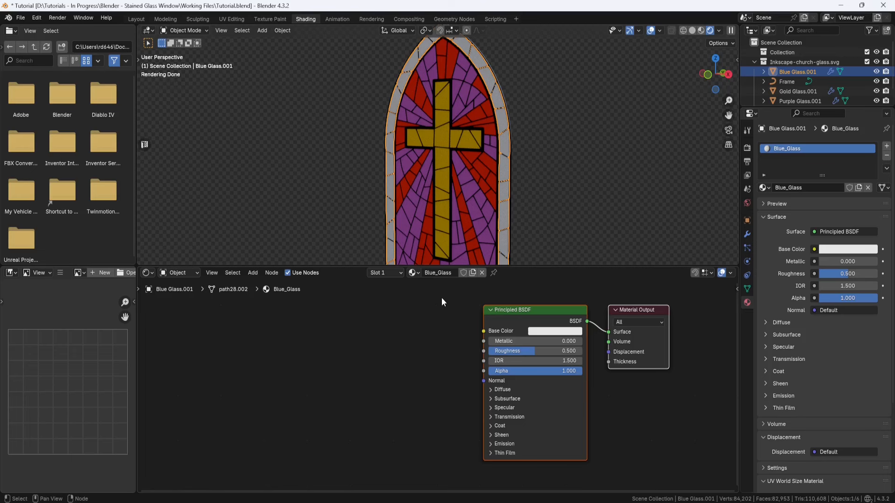
Step: Replace the Principled BSDF with a Glass BSDF node and connect it to the Material Output's Surface input
{"action": "left_click", "coordinate": [524, 309]}
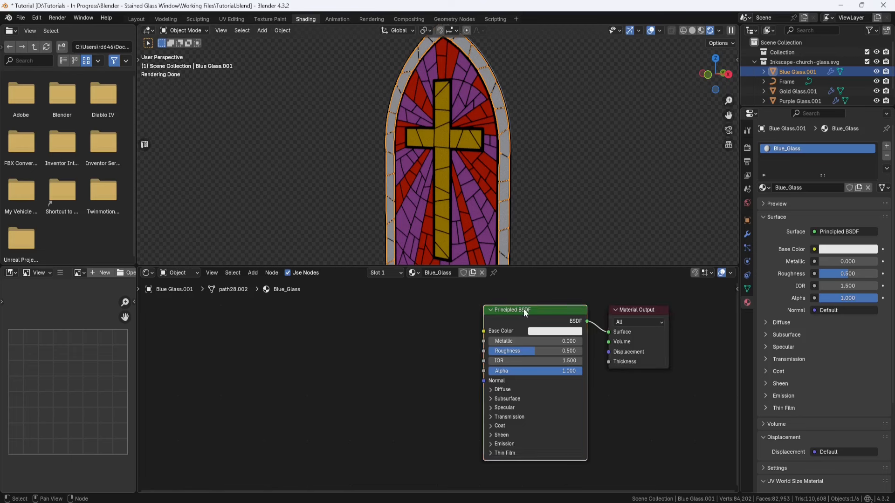
{"action": "key", "text": "x"}
{"action": "key", "text": "shift+a"}
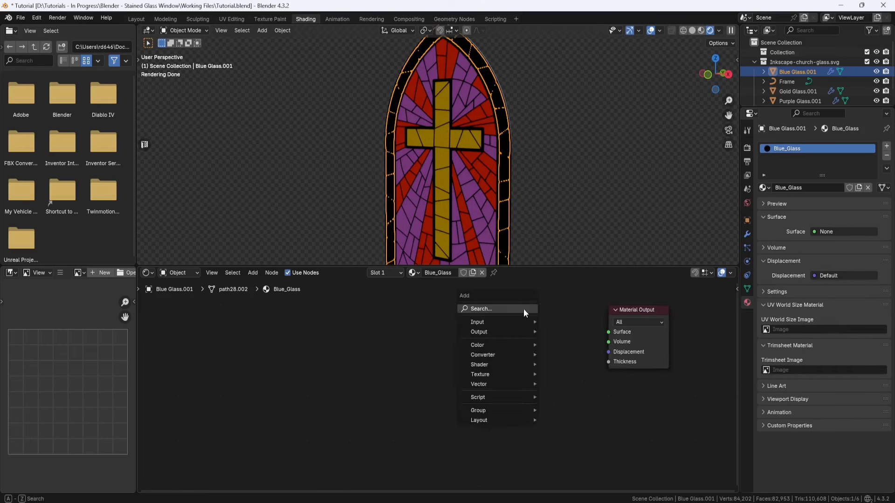
{"action": "type", "text": "gla"}
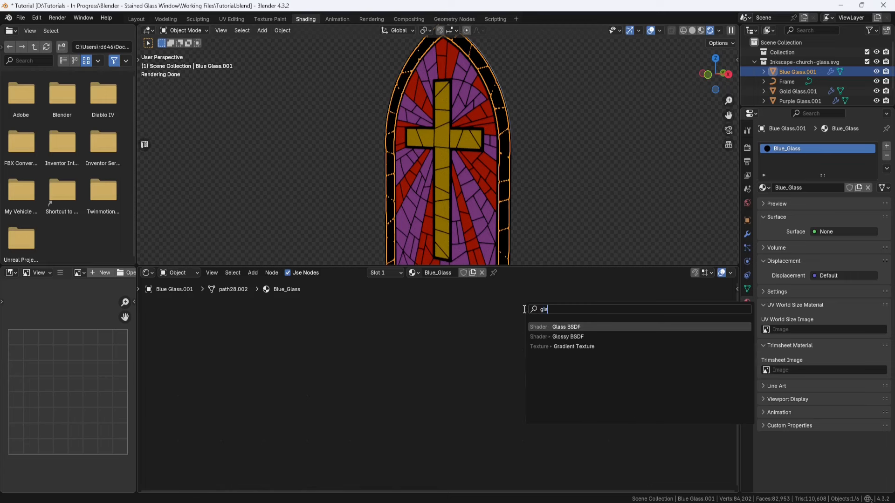
{"action": "left_click", "coordinate": [564, 327]}
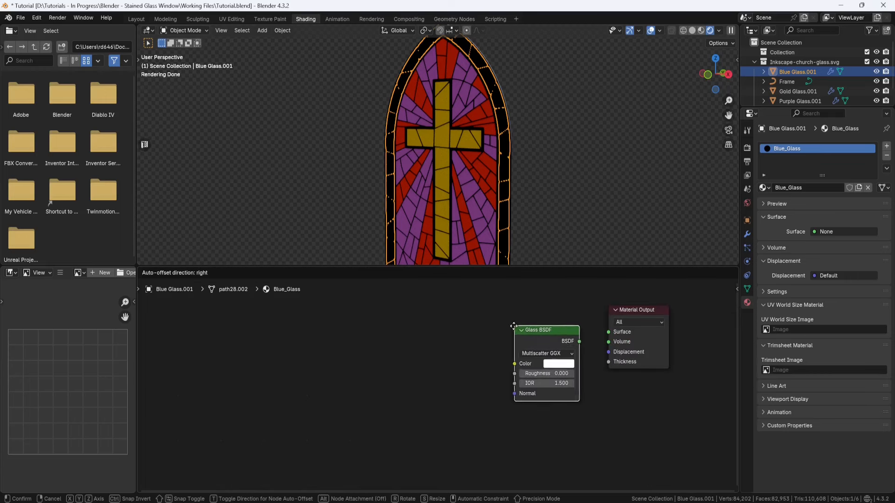
{"action": "left_click", "coordinate": [499, 321]}
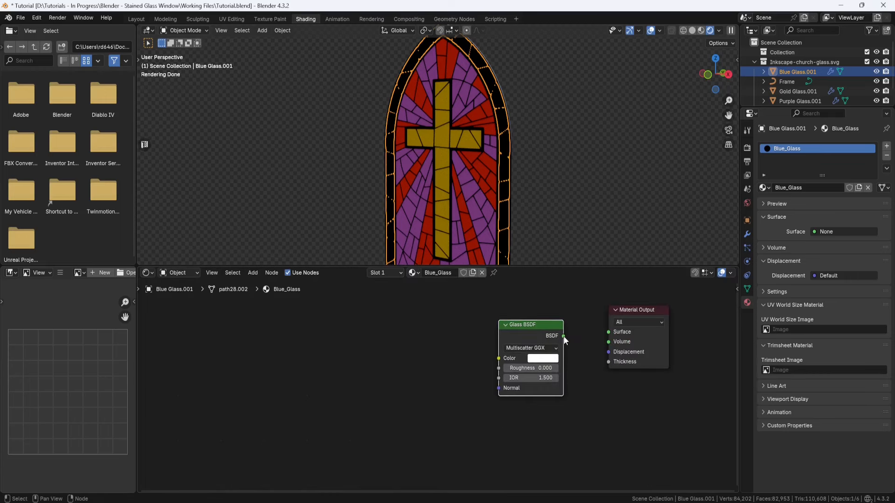
{"action": "left_click_drag", "start_coordinate": [564, 336], "coordinate": [608, 332]}
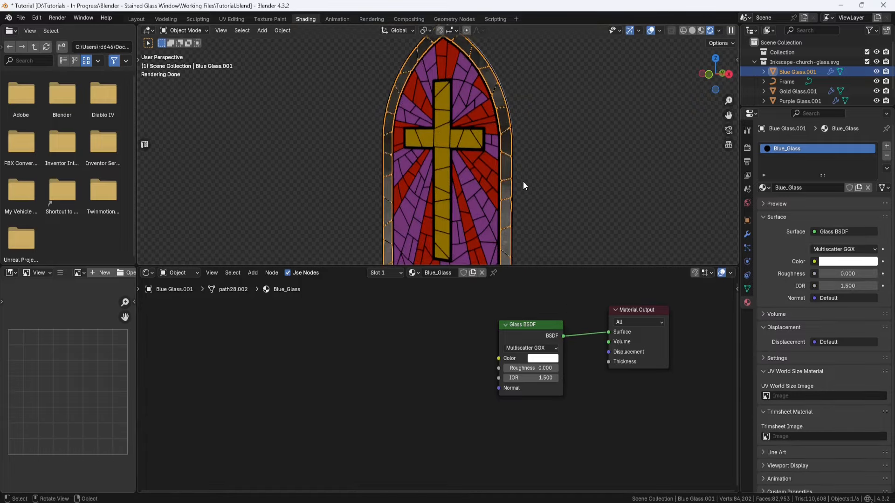
Step: Add a UV sphere with a 1 m radius and move it behind the window's border
{"action": "scroll", "coordinate": [522, 181], "scroll_direction": "up", "scroll_amount": 5}
{"action": "middle_click_drag", "start_coordinate": [526, 172], "coordinate": [484, 173]}
{"action": "scroll", "coordinate": [484, 172], "scroll_direction": "down", "scroll_amount": 5}
{"action": "left_click", "coordinate": [267, 33]}
{"action": "mouse_move", "coordinate": [298, 41]}
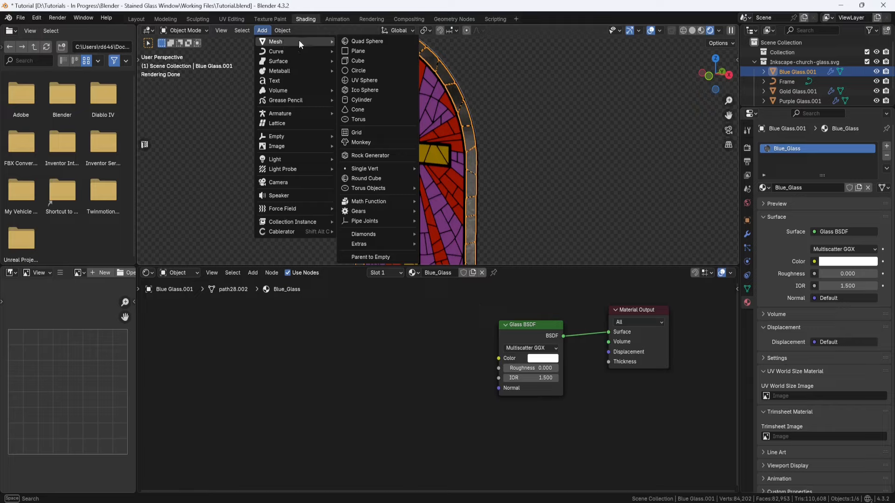
{"action": "left_click", "coordinate": [367, 81]}
{"action": "middle_click_drag", "start_coordinate": [365, 79], "coordinate": [408, 121]}
{"action": "key", "text": "g"}
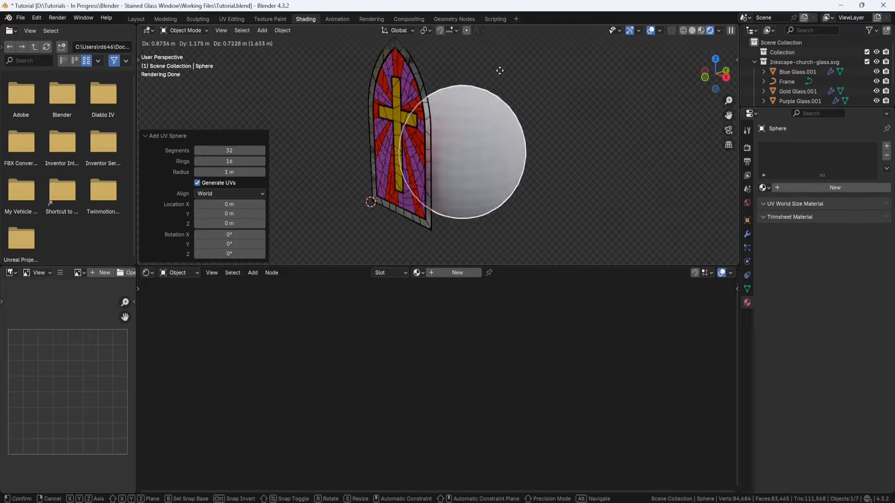
{"action": "left_click", "coordinate": [461, 133]}
Step: Check the sphere through the glass border, delete it, and reselect the Blue Glass
{"action": "middle_click_drag", "start_coordinate": [460, 133], "coordinate": [475, 167]}
{"action": "scroll", "coordinate": [476, 127], "scroll_direction": "up", "scroll_amount": 4}
{"action": "middle_click_drag", "start_coordinate": [474, 168], "coordinate": [532, 156]}
{"action": "scroll", "coordinate": [483, 139], "scroll_direction": "up", "scroll_amount": 2}
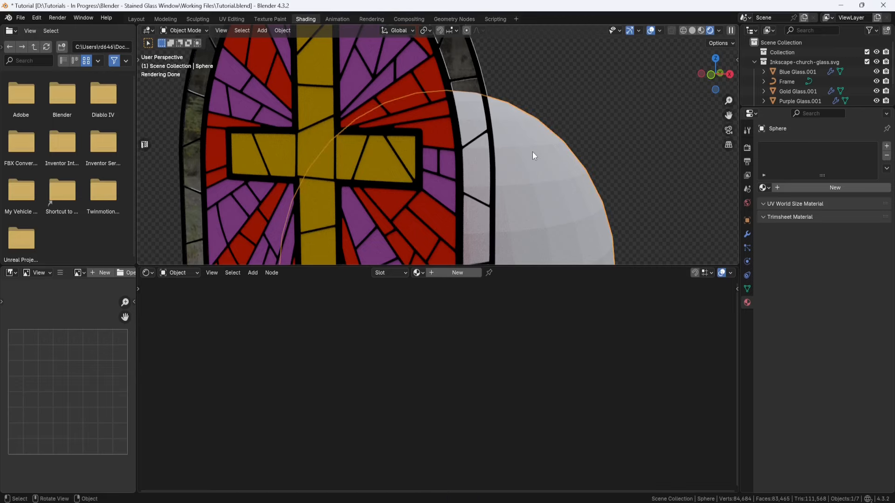
{"action": "key", "text": "Delete"}
{"action": "left_click", "coordinate": [479, 123]}
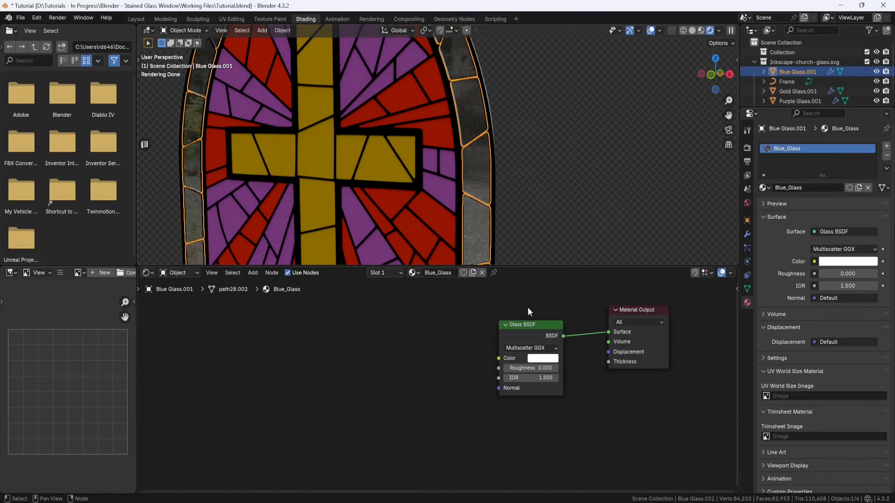
Step: Enlarge the node editor and place a Geometry input node well ahead of the Glass BSDF
{"action": "middle_click_drag", "start_coordinate": [527, 311], "coordinate": [482, 346]}
{"action": "left_click_drag", "start_coordinate": [519, 267], "coordinate": [519, 236]}
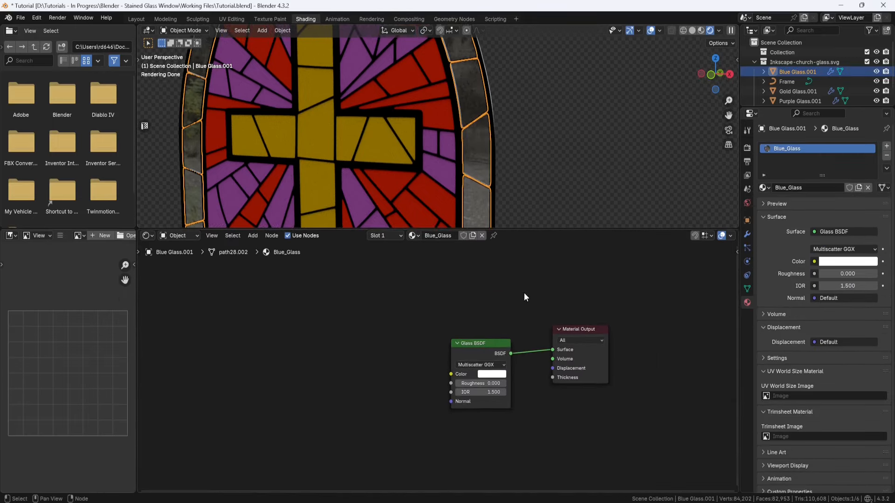
{"action": "scroll", "coordinate": [524, 297], "scroll_direction": "down", "scroll_amount": 1}
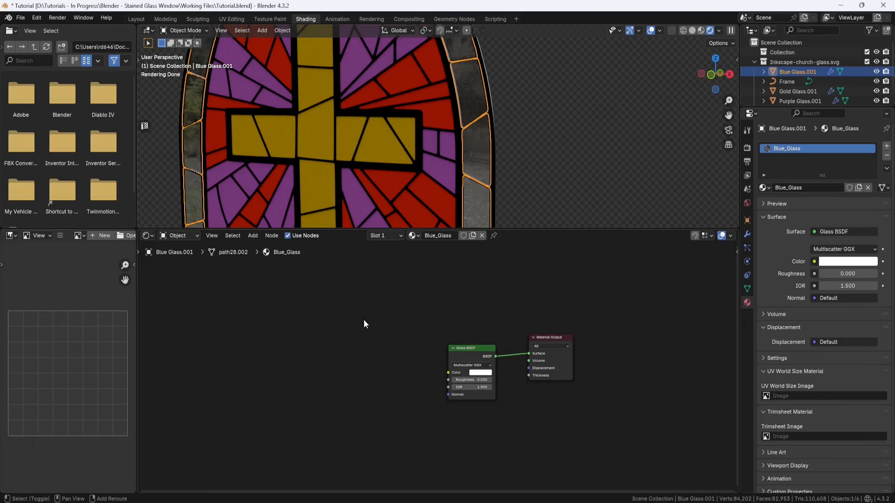
{"action": "key", "text": "shift+a"}
{"action": "type", "text": "geo"}
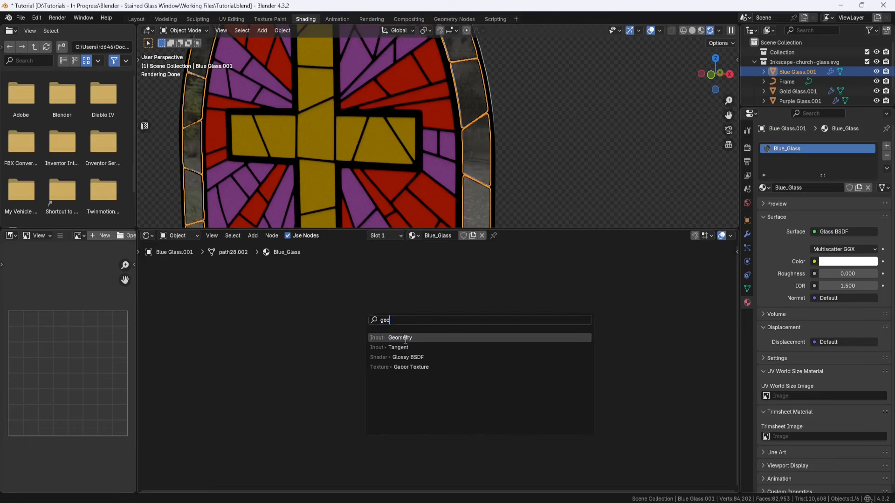
{"action": "left_click", "coordinate": [405, 340]}
{"action": "left_click", "coordinate": [177, 357]}
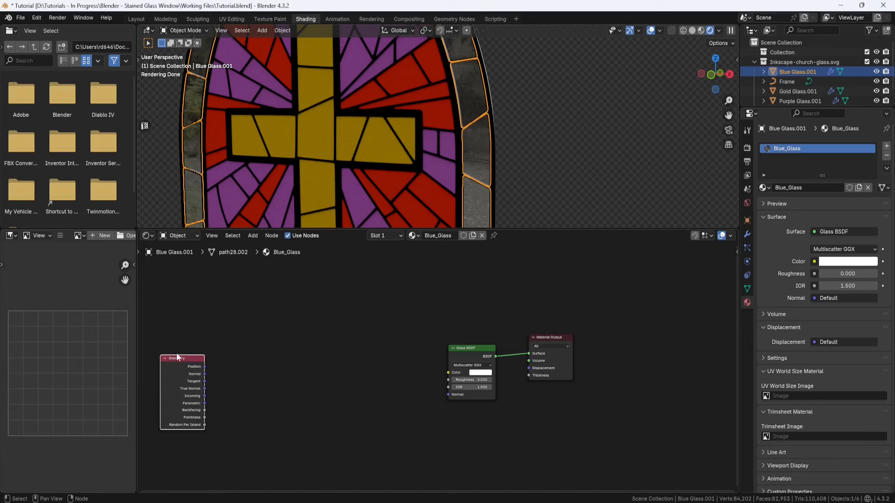
Step: Add a Color Ramp and a Hue/Saturation/Value node in a row after the Geometry node
{"action": "left_click", "coordinate": [272, 344]}
{"action": "key", "text": "shift+a"}
{"action": "type", "text": "color"}
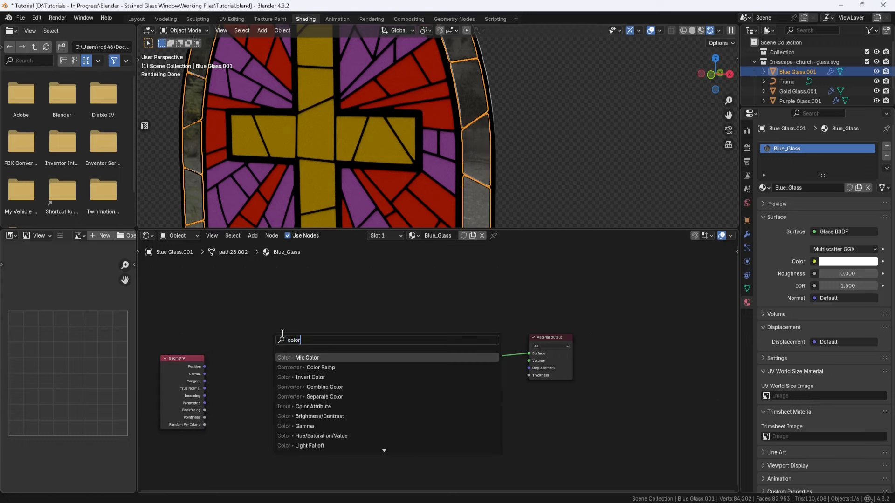
{"action": "left_click", "coordinate": [322, 367]}
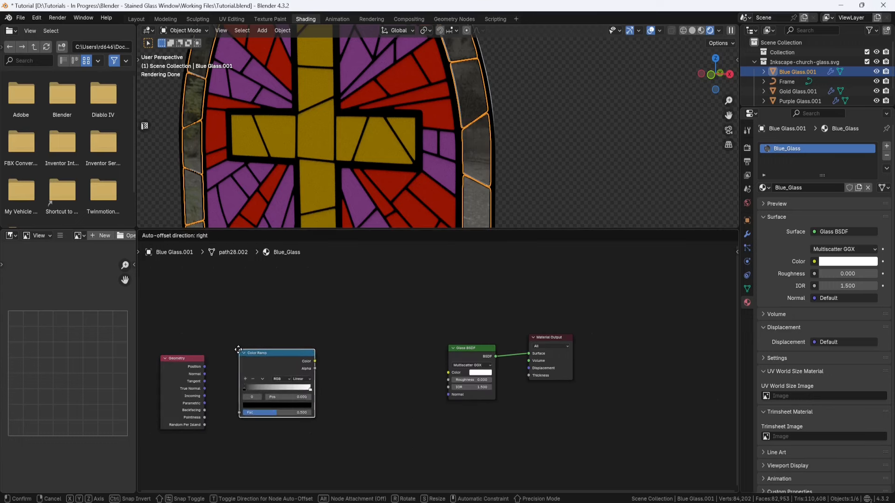
{"action": "left_click", "coordinate": [325, 353]}
{"action": "key", "text": "shift+a"}
{"action": "type", "text": "hue"}
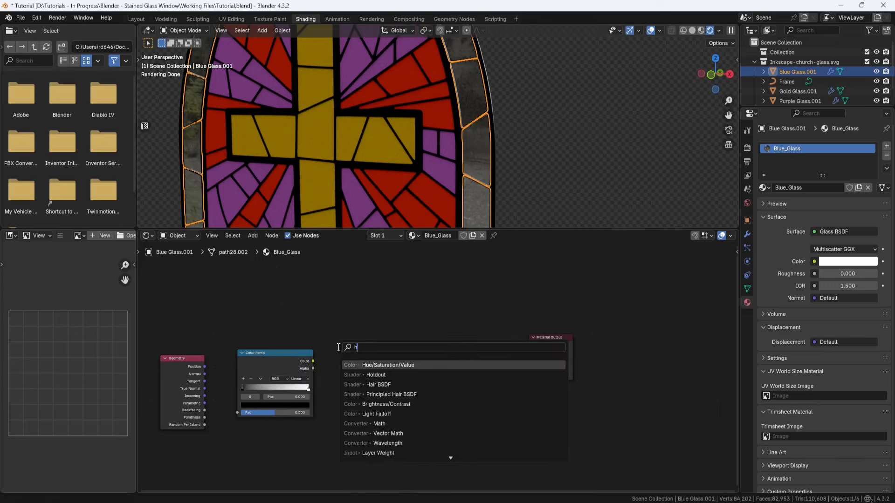
{"action": "left_click", "coordinate": [382, 365]}
{"action": "left_click", "coordinate": [372, 359]}
Step: Shift the Glass BSDF and Material Output away to make room and add a Transparent BSDF after the Hue/Saturation/Value node
{"action": "left_click_drag", "start_coordinate": [578, 284], "coordinate": [448, 409]}
{"action": "left_click_drag", "start_coordinate": [550, 337], "coordinate": [681, 336]}
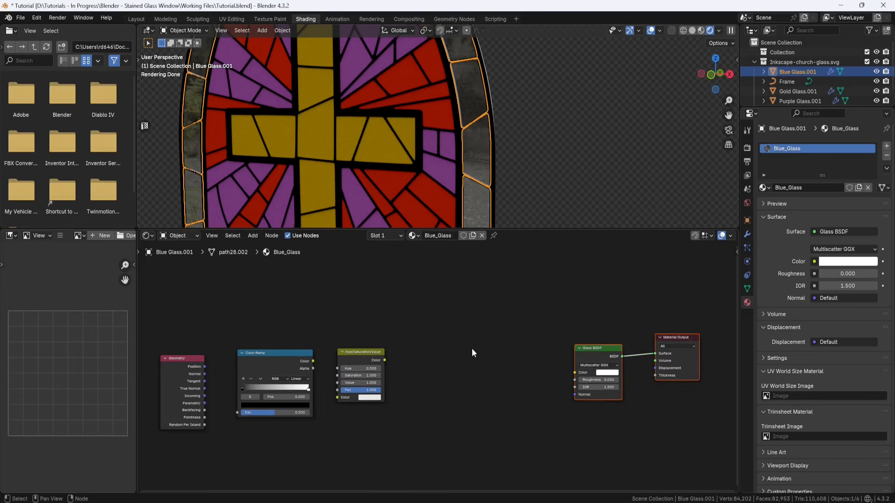
{"action": "left_click", "coordinate": [472, 353]}
{"action": "key", "text": "shift+a"}
{"action": "type", "text": "transp"}
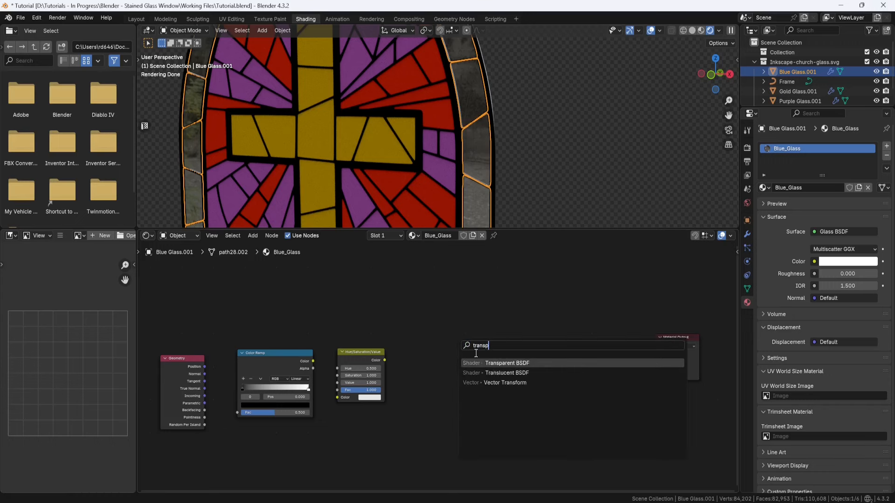
{"action": "key", "text": "Return"}
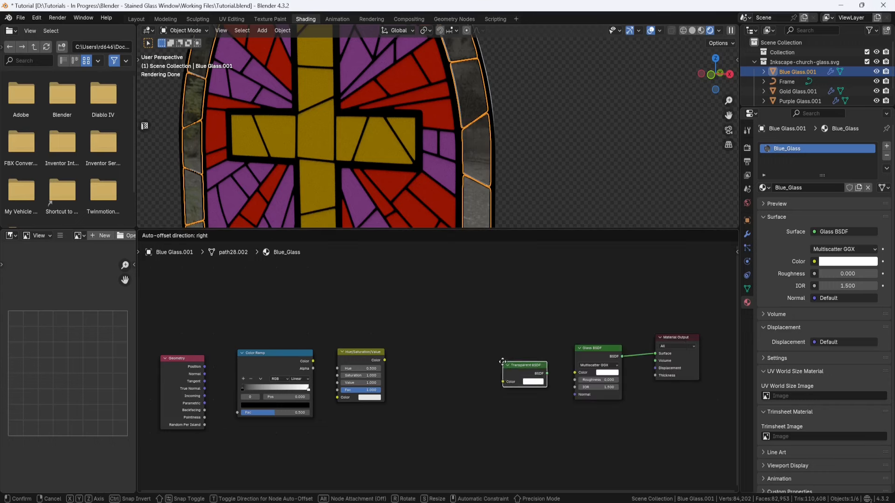
{"action": "left_click", "coordinate": [416, 357]}
Step: Add a Mix Shader node between the Transparent BSDF and the Glass BSDF
{"action": "key", "text": "shift+a"}
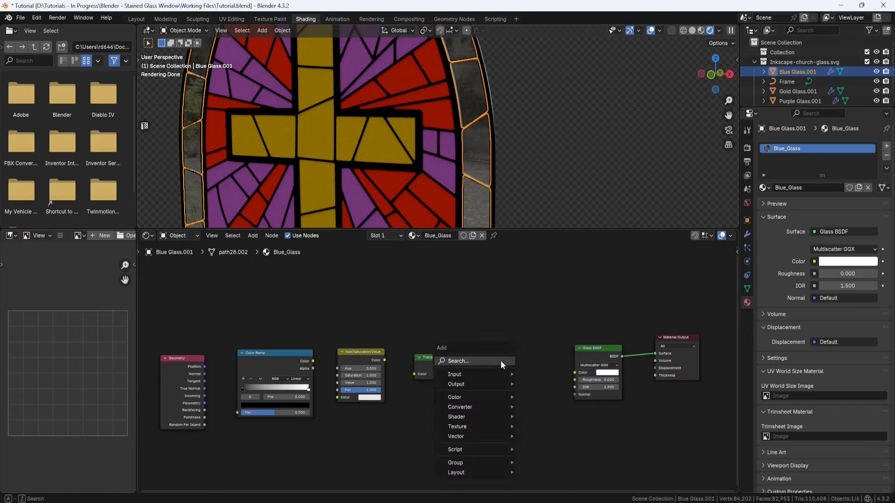
{"action": "type", "text": "mix"}
{"action": "left_click", "coordinate": [540, 399]}
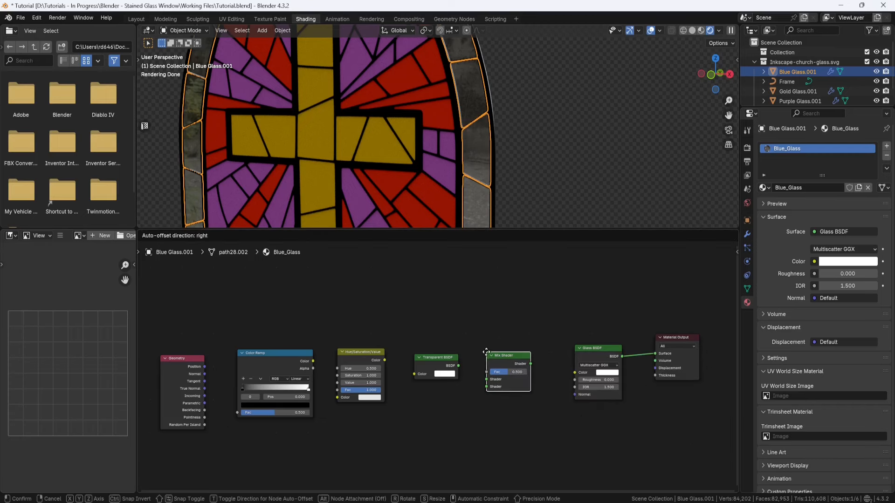
{"action": "left_click", "coordinate": [489, 356]}
Step: Connect the Geometry node's Random Per Island output to the Color Ramp's Fac input
{"action": "scroll", "coordinate": [237, 414], "scroll_direction": "up", "scroll_amount": 1}
{"action": "middle_click_drag", "start_coordinate": [198, 415], "coordinate": [368, 378]}
{"action": "scroll", "coordinate": [325, 398], "scroll_direction": "up", "scroll_amount": 4}
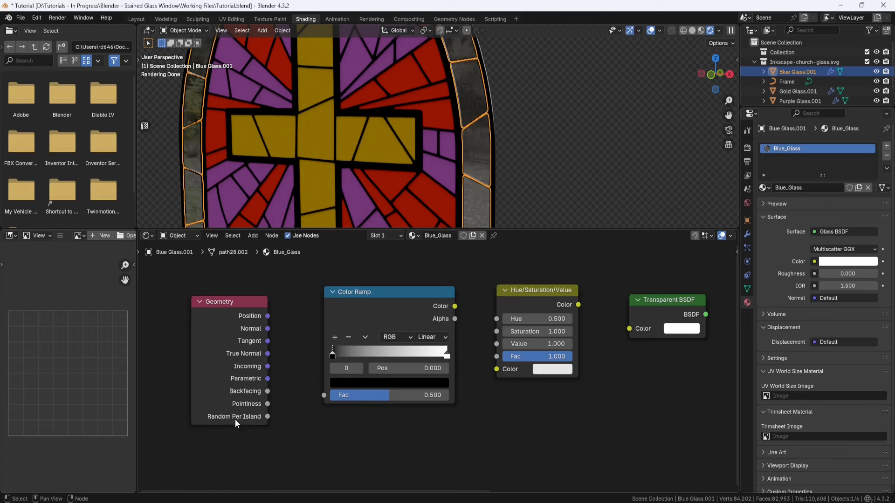
{"action": "left_click_drag", "start_coordinate": [268, 417], "coordinate": [325, 397]}
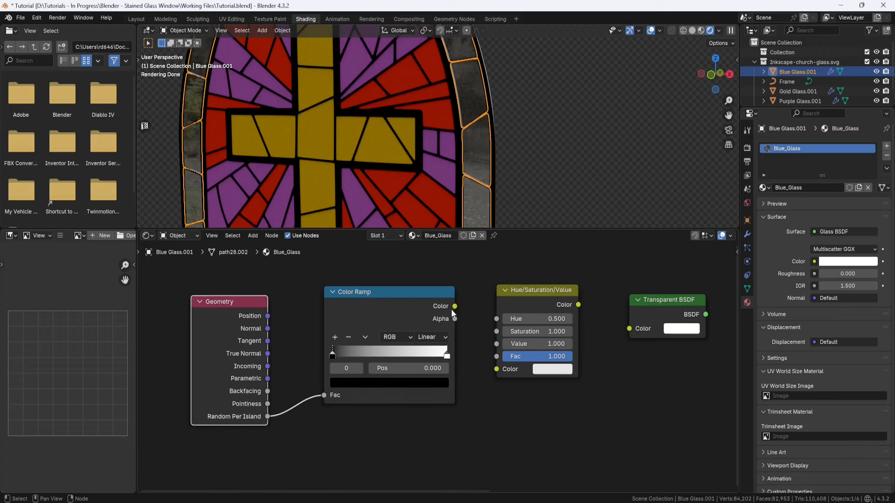
Step: Connect the Color Ramp's Color to the Hue/Saturation/Value Color input, and chain that through the Transparent BSDF into the Mix Shader's first Shader input
{"action": "left_click_drag", "start_coordinate": [455, 307], "coordinate": [490, 370]}
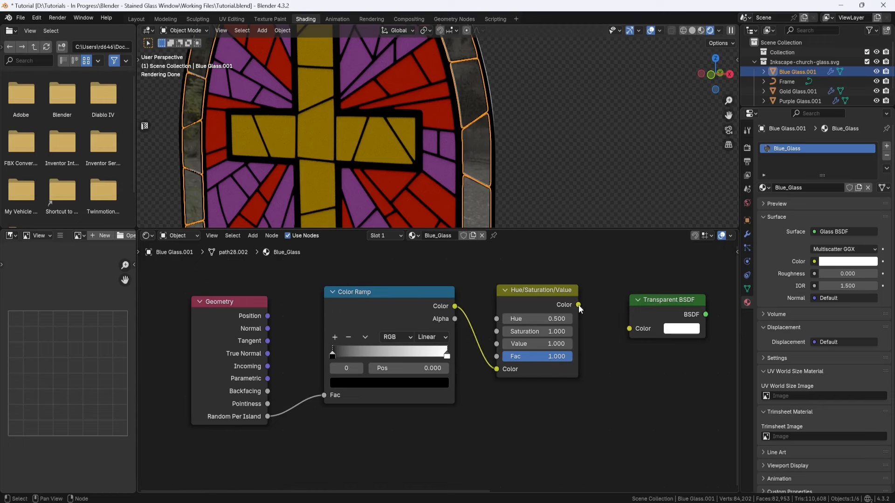
{"action": "left_click_drag", "start_coordinate": [578, 305], "coordinate": [622, 326]}
{"action": "scroll", "coordinate": [600, 342], "scroll_direction": "down", "scroll_amount": 2}
{"action": "middle_click_drag", "start_coordinate": [592, 335], "coordinate": [506, 331]}
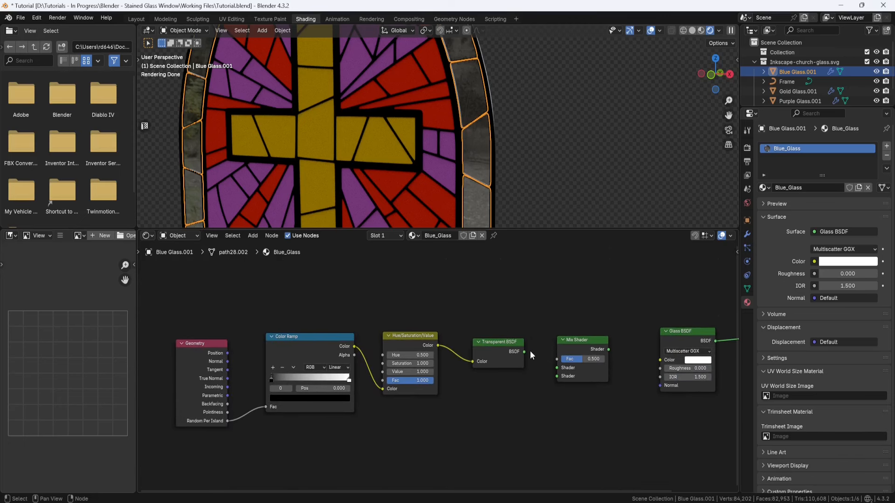
{"action": "left_click_drag", "start_coordinate": [524, 351], "coordinate": [550, 369]}
Step: Move the Glass BSDF below the Transparent BSDF and connect it to the Mix Shader's second Shader input
{"action": "scroll", "coordinate": [531, 362], "scroll_direction": "down", "scroll_amount": 4}
{"action": "middle_click_drag", "start_coordinate": [597, 406], "coordinate": [529, 372]}
{"action": "left_click_drag", "start_coordinate": [645, 281], "coordinate": [584, 332]}
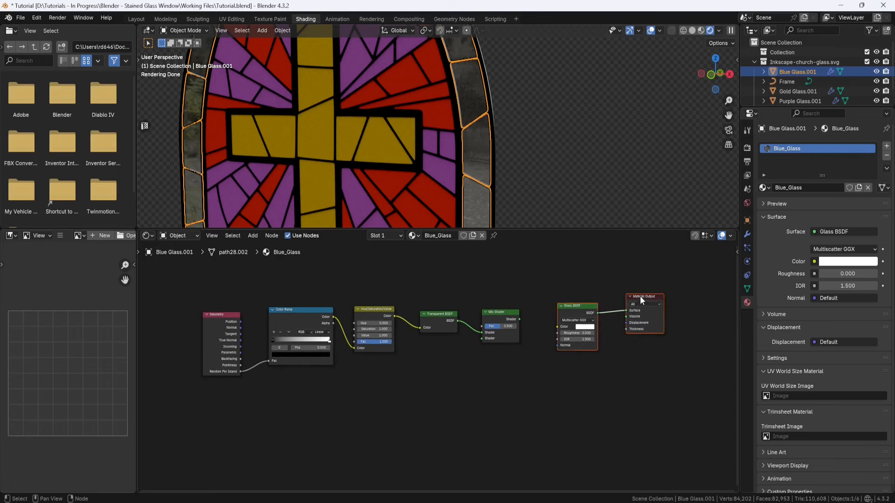
{"action": "left_click_drag", "start_coordinate": [641, 300], "coordinate": [449, 358]}
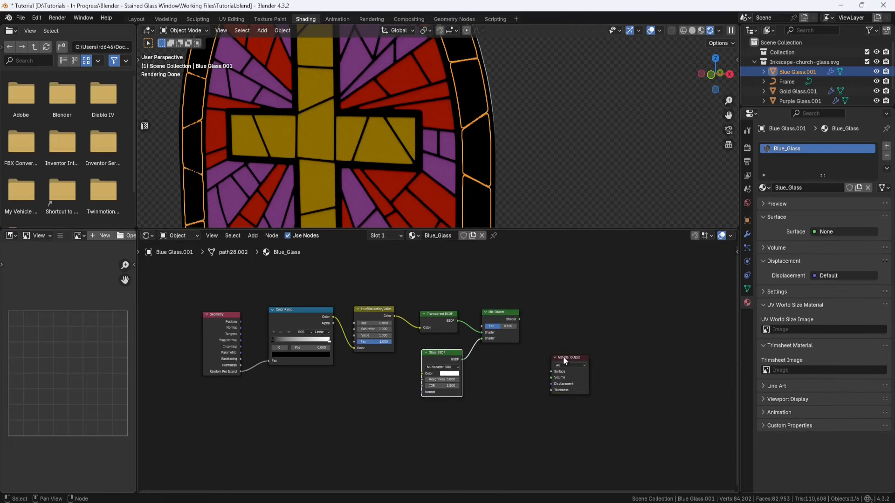
Step: Connect the Mix Shader to the Material Output's Surface and the Hue/Saturation/Value Color to the Glass BSDF's Color
{"action": "left_click_drag", "start_coordinate": [564, 360], "coordinate": [553, 338]}
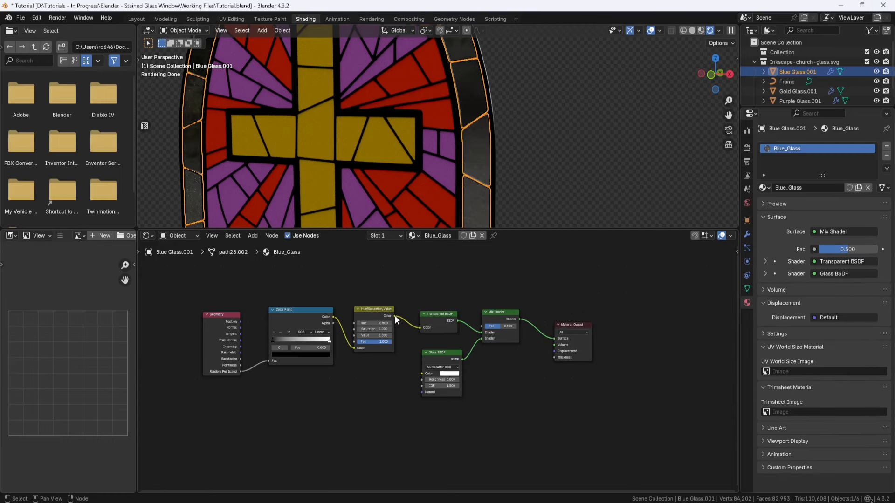
{"action": "left_click_drag", "start_coordinate": [395, 316], "coordinate": [422, 374]}
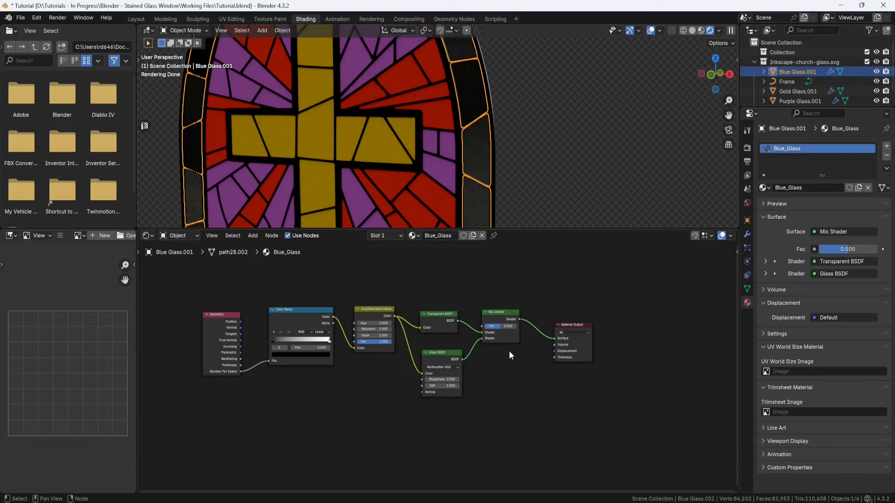
{"action": "middle_click_drag", "start_coordinate": [474, 171], "coordinate": [484, 149]}
{"action": "scroll", "coordinate": [480, 167], "scroll_direction": "down", "scroll_amount": 3}
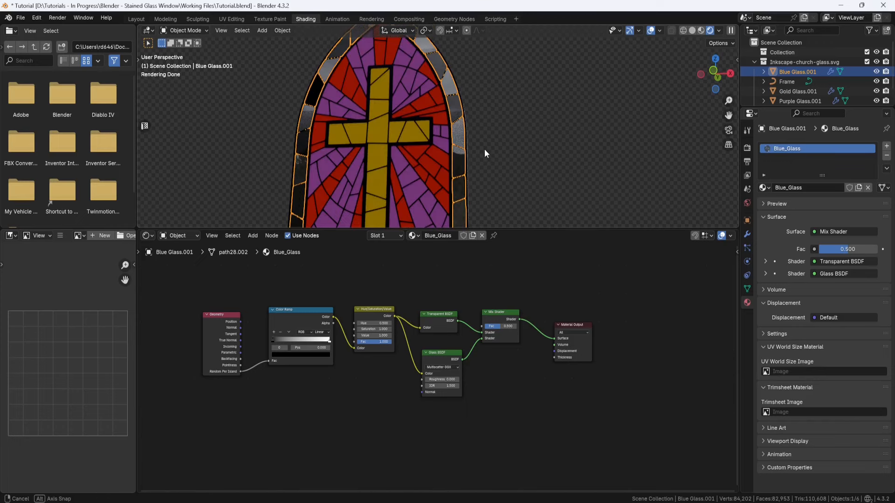
Step: In the Layout workspace, add a plane mesh and rotate it 90° about the X axis
{"action": "left_click", "coordinate": [136, 19]}
{"action": "mouse_move", "coordinate": [456, 206]}
{"action": "middle_mouse_down"}
{"action": "mouse_move", "coordinate": [442, 203]}
{"action": "mouse_move", "coordinate": [485, 200]}
{"action": "middle_mouse_up"}
{"action": "left_click", "coordinate": [487, 200]}
{"action": "key", "text": "shift+a"}
{"action": "mouse_move", "coordinate": [486, 213]}
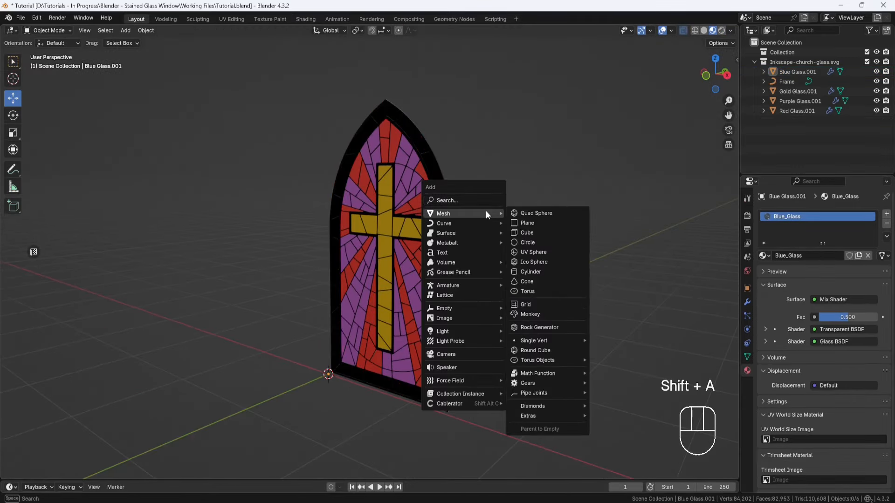
{"action": "left_click", "coordinate": [524, 223]}
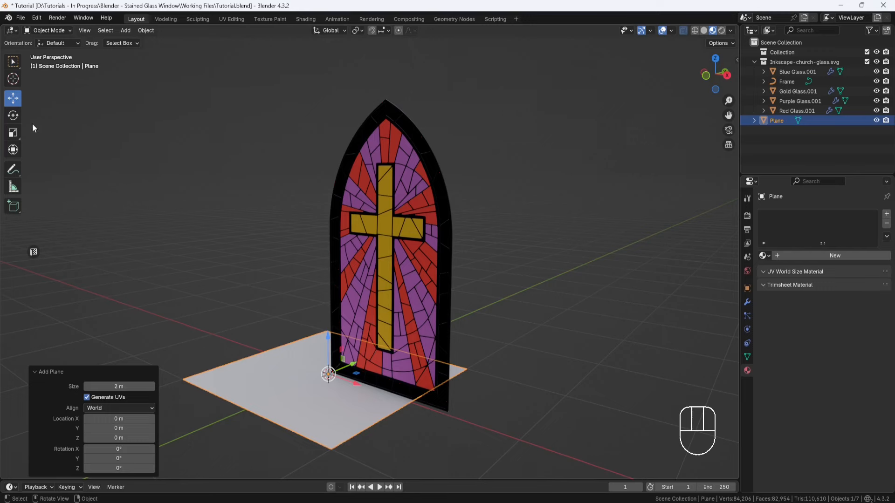
{"action": "left_click", "coordinate": [13, 115]}
{"action": "left_click_drag", "start_coordinate": [305, 351], "coordinate": [306, 387], "text": "ctrl"}
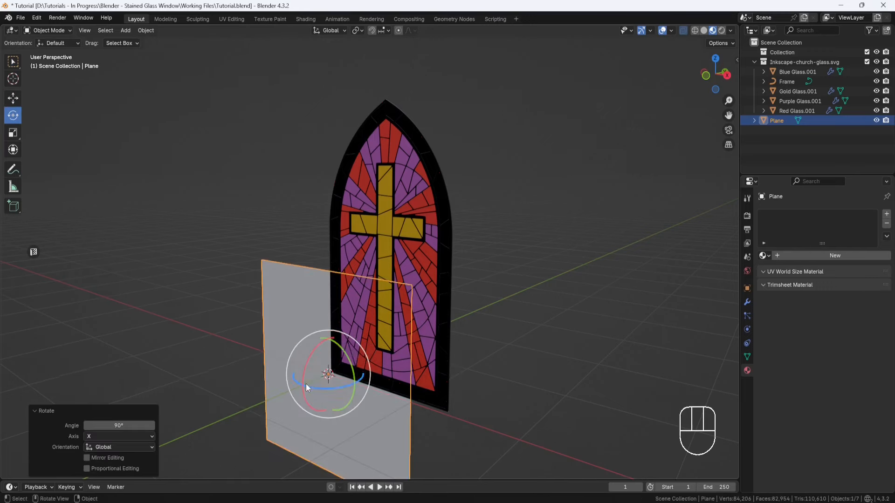
Step: Move the upright plane behind the stained-glass window, centre it horizontally and raise it about 1.14 m
{"action": "middle_click_drag", "start_coordinate": [405, 369], "coordinate": [373, 379]}
{"action": "left_click", "coordinate": [13, 98]}
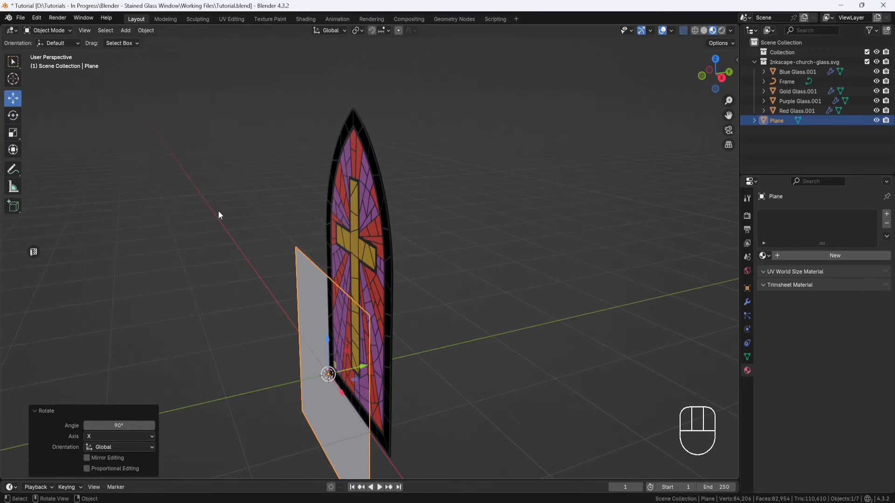
{"action": "scroll", "coordinate": [280, 261], "scroll_direction": "down", "scroll_amount": 2}
{"action": "left_click_drag", "start_coordinate": [373, 337], "coordinate": [421, 328]}
{"action": "middle_click_drag", "start_coordinate": [364, 358], "coordinate": [431, 332]}
{"action": "left_click_drag", "start_coordinate": [424, 328], "coordinate": [475, 331]}
{"action": "left_click_drag", "start_coordinate": [437, 292], "coordinate": [415, 210]}
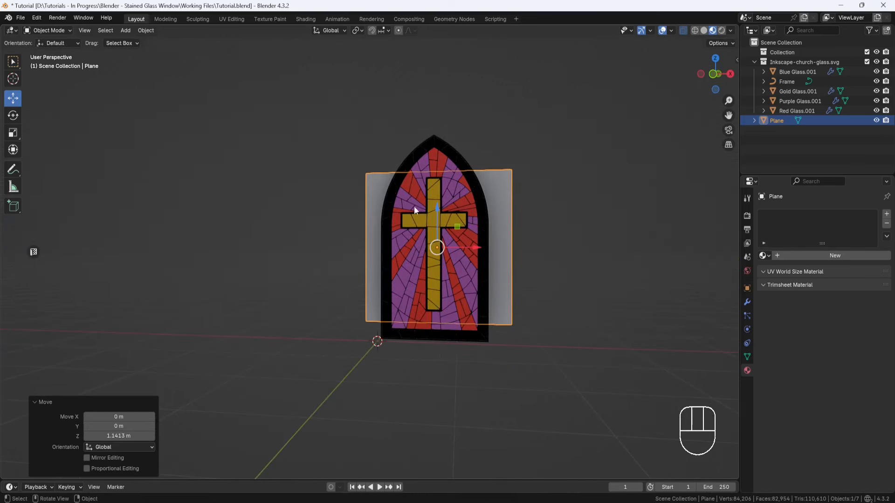
Step: Scale the plane up about 2.2 times in X and Z so it forms a wall behind the window
{"action": "left_click", "coordinate": [13, 133]}
{"action": "left_click_drag", "start_coordinate": [458, 229], "coordinate": [485, 195]}
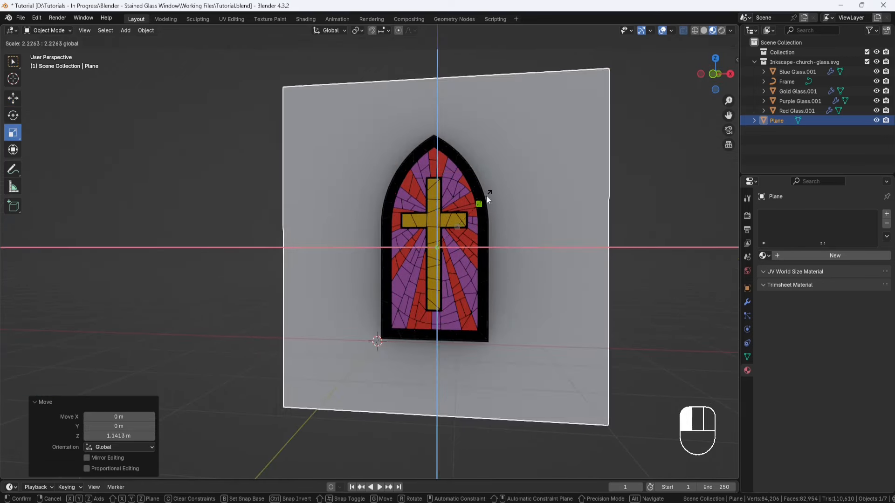
{"action": "middle_click_drag", "start_coordinate": [485, 195], "coordinate": [516, 264]}
Step: Add a Sun light and rotate it about 49.3° around the X axis so it points towards the wall plane
{"action": "left_click", "coordinate": [305, 235]}
{"action": "key", "text": "shift+a"}
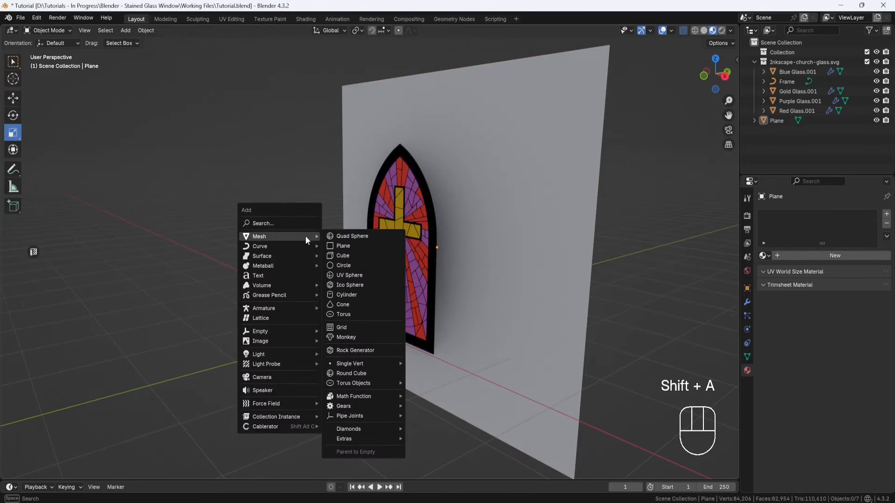
{"action": "mouse_move", "coordinate": [287, 354]}
{"action": "left_click", "coordinate": [340, 364]}
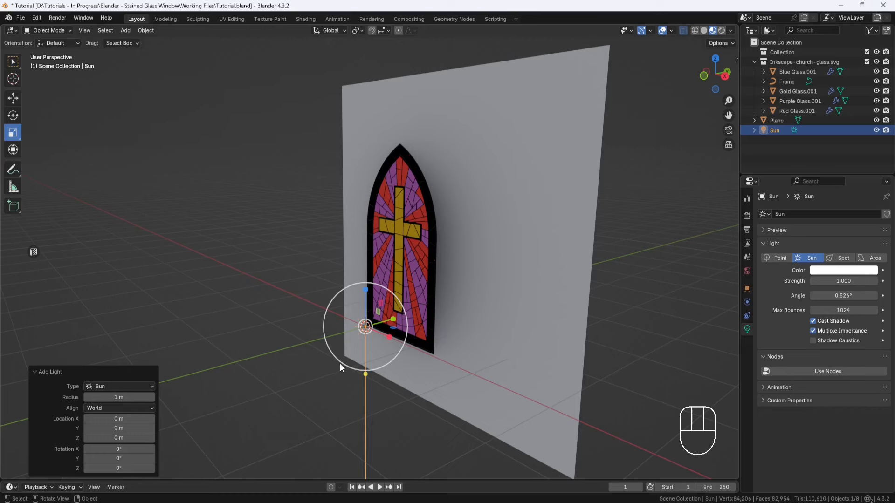
{"action": "left_click", "coordinate": [17, 118]}
{"action": "middle_click_drag", "start_coordinate": [441, 329], "coordinate": [397, 325]}
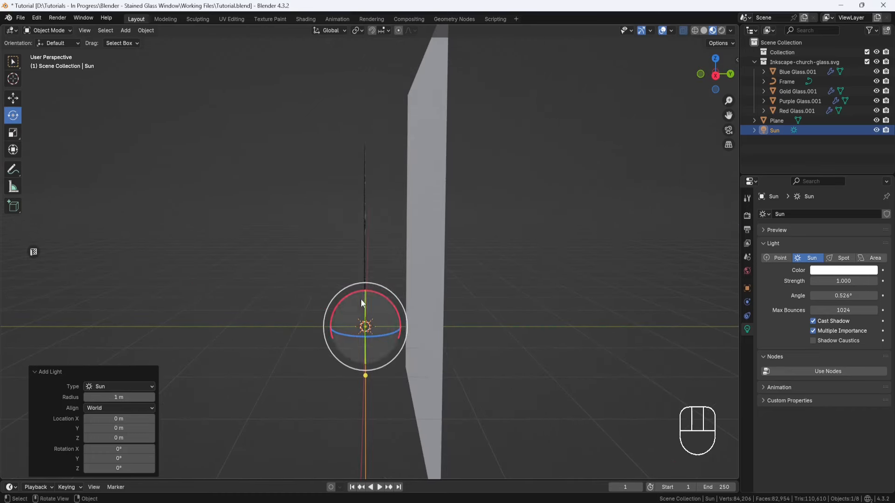
{"action": "left_click_drag", "start_coordinate": [355, 294], "coordinate": [327, 325]}
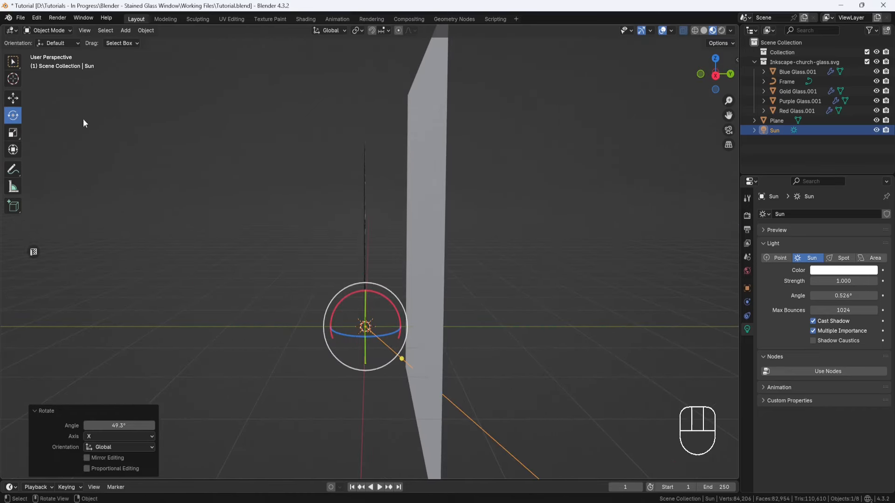
Step: Move the sun light above and in front of the window, shifting it about 0.73 m along X to centre it
{"action": "left_click", "coordinate": [15, 99]}
{"action": "middle_click_drag", "start_coordinate": [292, 222], "coordinate": [331, 195], "text": "shift"}
{"action": "left_click_drag", "start_coordinate": [426, 281], "coordinate": [307, 102]}
{"action": "middle_click_drag", "start_coordinate": [375, 205], "coordinate": [459, 212]}
{"action": "left_click_drag", "start_coordinate": [321, 117], "coordinate": [371, 115]}
{"action": "middle_click_drag", "start_coordinate": [420, 187], "coordinate": [435, 187]}
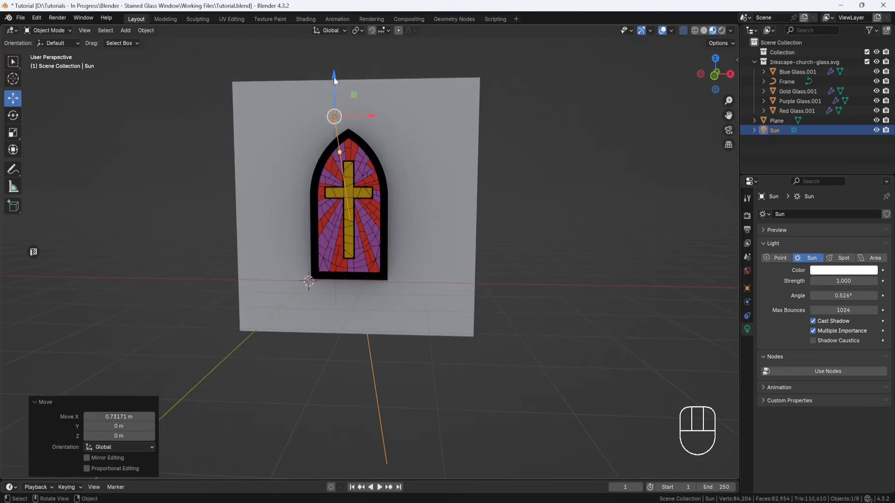
{"action": "left_click_drag", "start_coordinate": [333, 76], "coordinate": [334, 42]}
Step: Tilt the sun light further towards the window and lower it about 0.41 m
{"action": "middle_click_drag", "start_coordinate": [393, 125], "coordinate": [354, 198]}
{"action": "left_click", "coordinate": [13, 115]}
{"action": "left_click_drag", "start_coordinate": [365, 67], "coordinate": [334, 72]}
{"action": "left_click", "coordinate": [13, 98]}
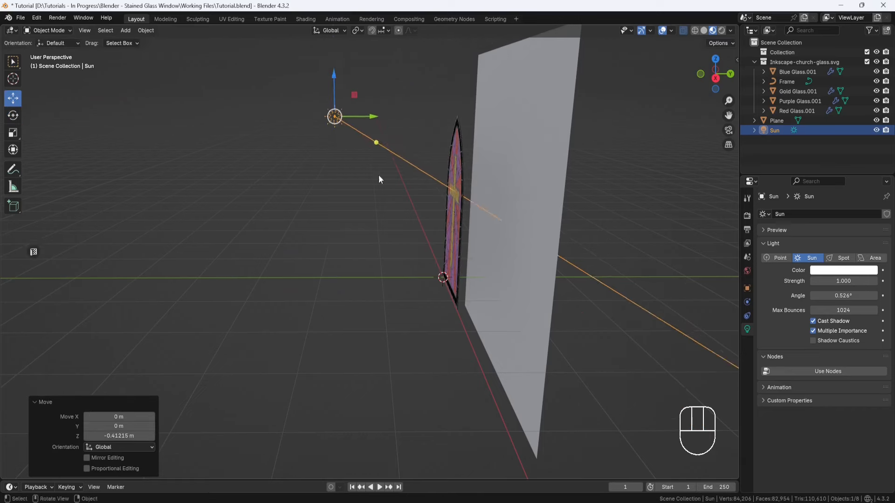
Step: Set the sun light's strength to 2
{"action": "middle_click_drag", "start_coordinate": [379, 176], "coordinate": [452, 217]}
{"action": "left_click", "coordinate": [844, 282]}
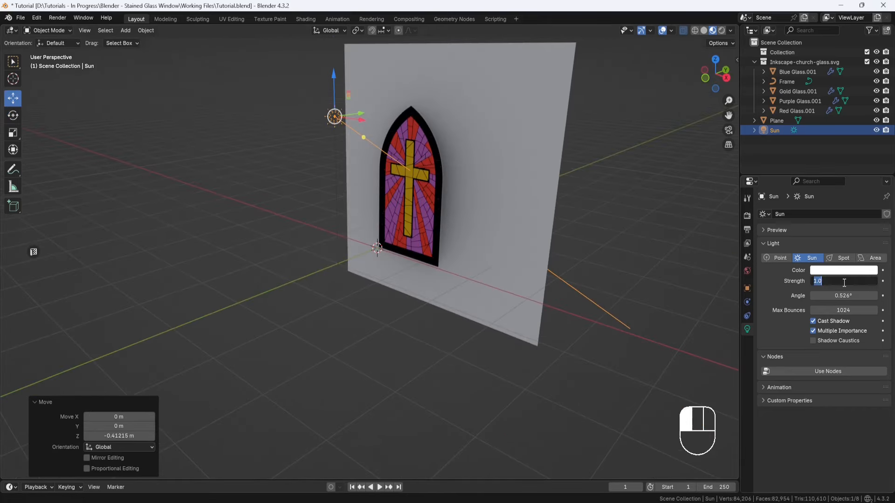
{"action": "type", "text": "2"}
{"action": "key", "text": "Return"}
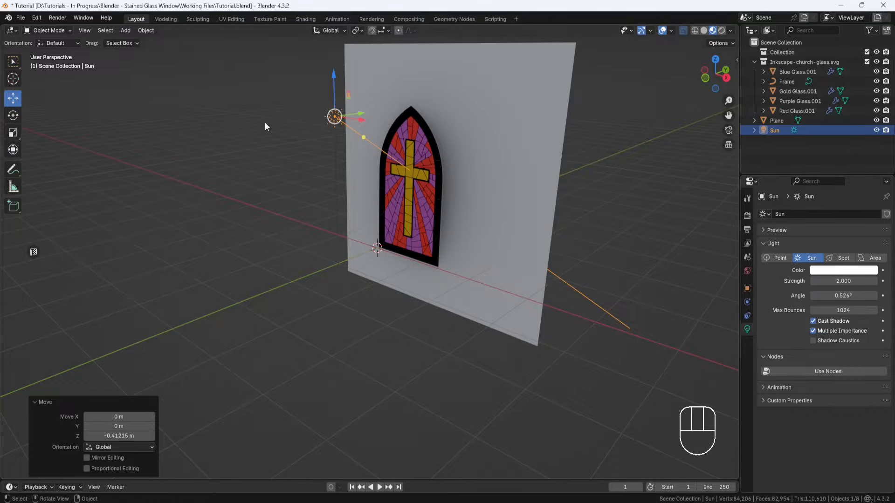
Step: Return to the Shading workspace with an enlarged viewport and examine the rendered shadow the window casts on the wall plane
{"action": "left_click", "coordinate": [306, 18]}
{"action": "mouse_move", "coordinate": [532, 150]}
{"action": "middle_mouse_down"}
{"action": "mouse_move", "coordinate": [494, 162]}
{"action": "mouse_move", "coordinate": [524, 151]}
{"action": "middle_mouse_up"}
{"action": "left_click_drag", "start_coordinate": [504, 229], "coordinate": [504, 353]}
{"action": "middle_click_drag", "start_coordinate": [466, 229], "coordinate": [439, 195]}
{"action": "scroll", "coordinate": [431, 229], "scroll_direction": "up", "scroll_amount": 2}
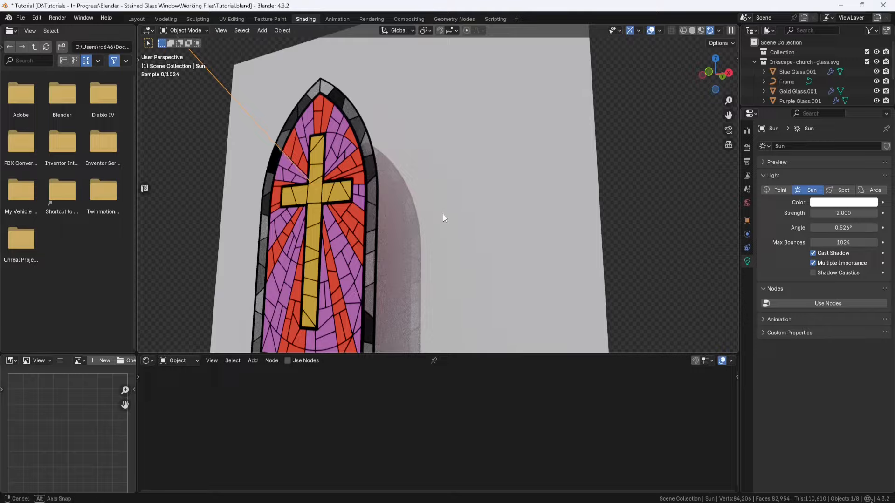
{"action": "middle_click_drag", "start_coordinate": [442, 213], "coordinate": [429, 219]}
{"action": "scroll", "coordinate": [460, 242], "scroll_direction": "up", "scroll_amount": 5}
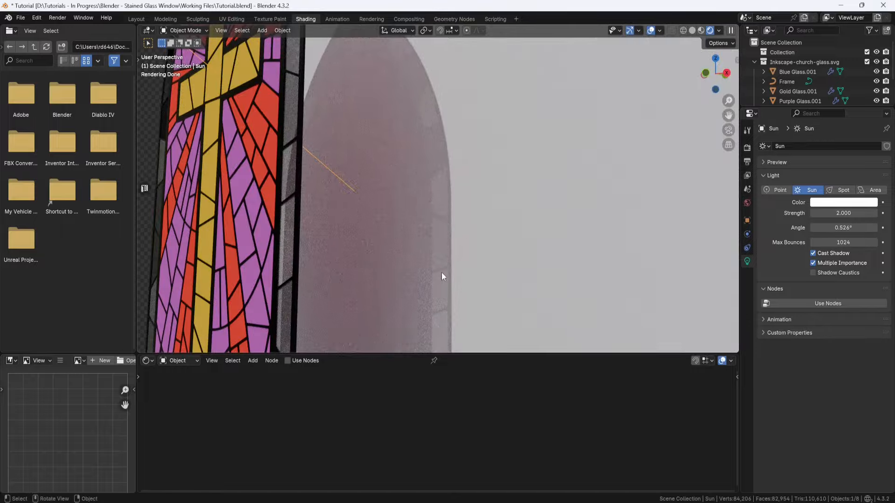
Step: Select the blue glass border pieces and bring up the shader end of their Blue_Glass node tree
{"action": "left_click", "coordinate": [300, 164]}
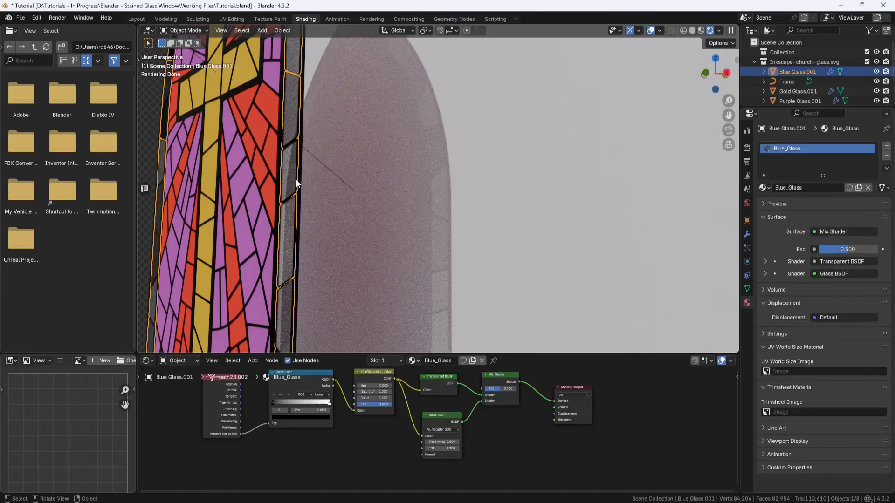
{"action": "middle_click_drag", "start_coordinate": [465, 373], "coordinate": [451, 417]}
{"action": "scroll", "coordinate": [451, 395], "scroll_direction": "up", "scroll_amount": 3}
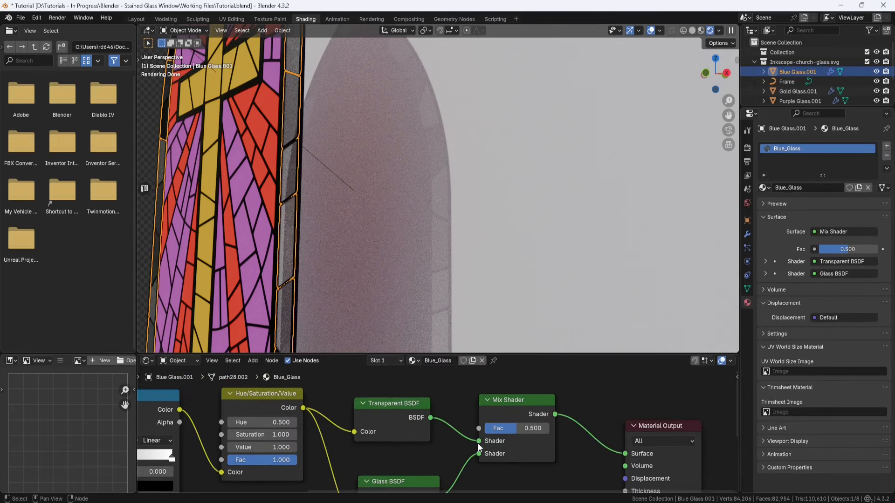
Step: Disconnect the Transparent BSDF from the Mix Shader and reconnect it to compare the blue glass's cast shadow
{"action": "left_click_drag", "start_coordinate": [478, 441], "coordinate": [457, 409]}
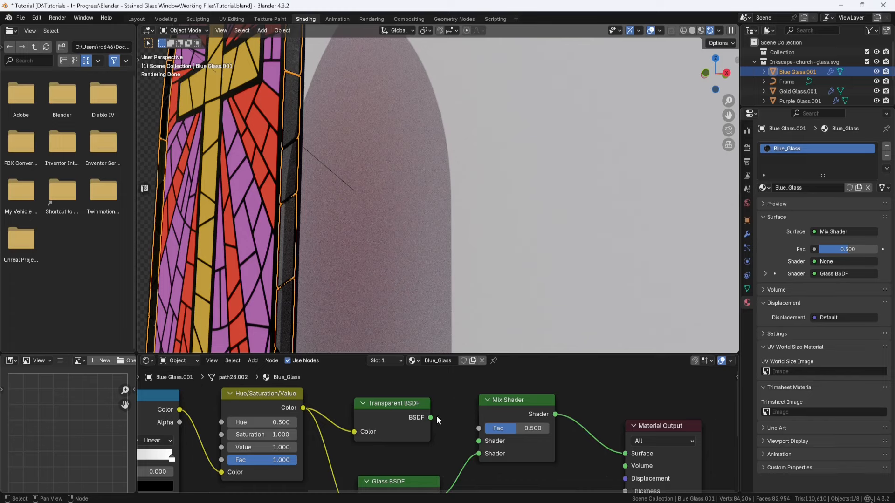
{"action": "left_click_drag", "start_coordinate": [430, 418], "coordinate": [474, 443]}
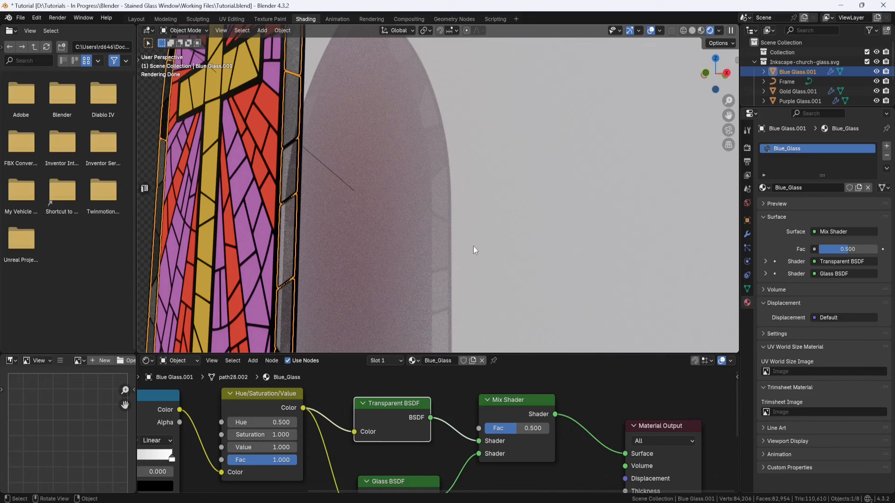
{"action": "scroll", "coordinate": [473, 246], "scroll_direction": "down", "scroll_amount": 5}
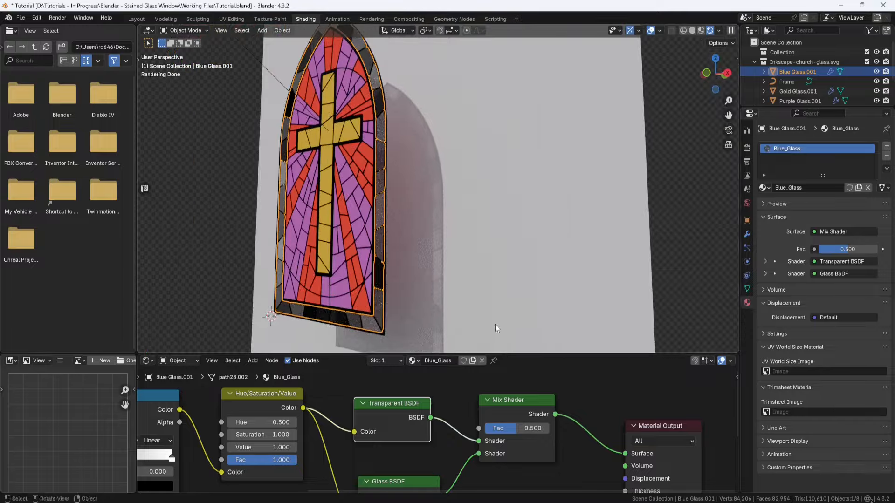
Step: Enlarge the node editor and select the Color Ramp's black stop
{"action": "left_click_drag", "start_coordinate": [508, 353], "coordinate": [508, 231]}
{"action": "middle_click_drag", "start_coordinate": [484, 301], "coordinate": [709, 260]}
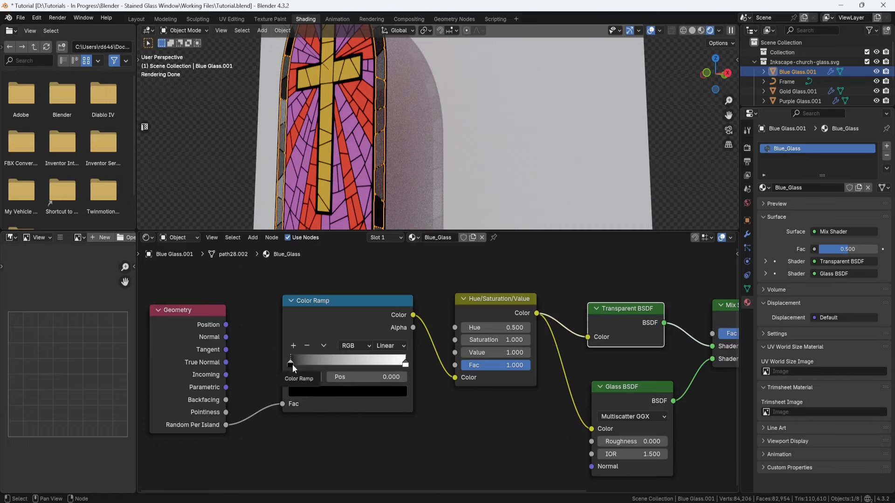
{"action": "left_click", "coordinate": [405, 364]}
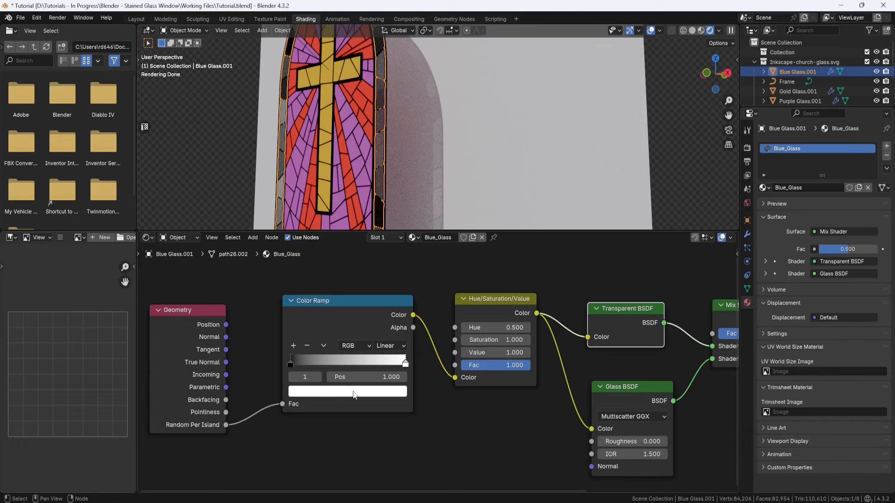
{"action": "left_click", "coordinate": [290, 365]}
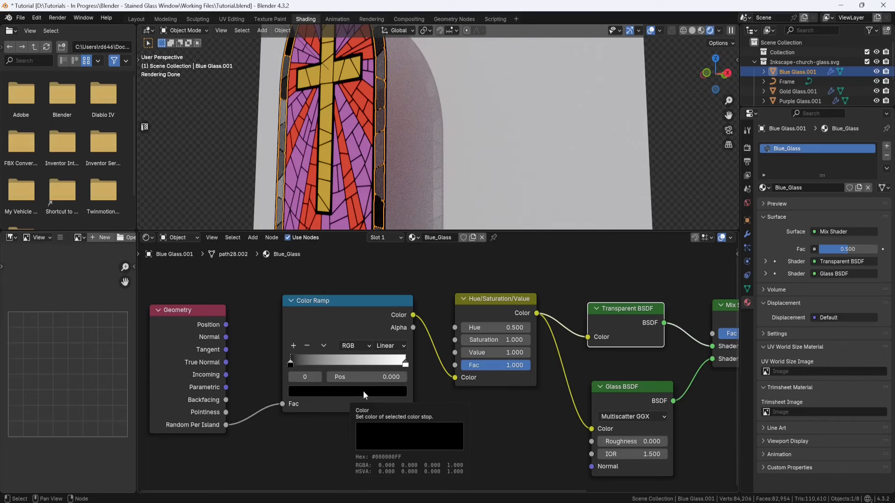
Step: Copy the dark blue code from 00_Notes.txt and set the Color Ramp's first stop to #000FBBFF
{"action": "key", "text": "alt+Tab"}
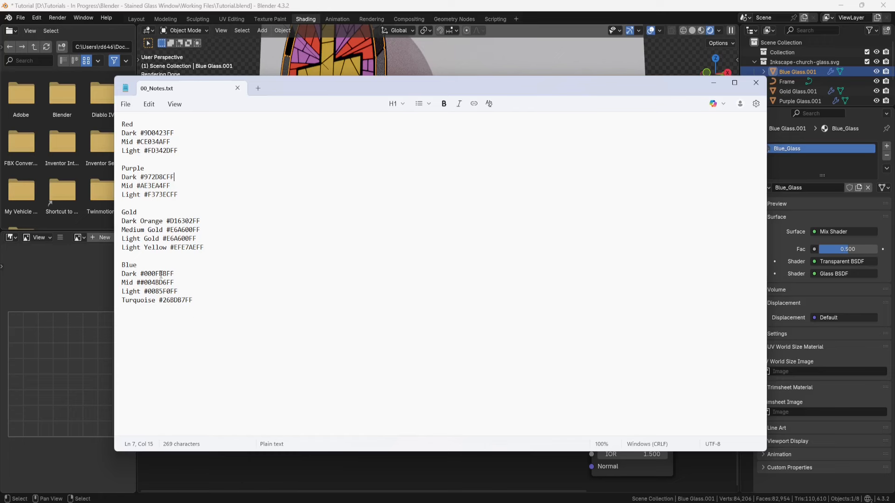
{"action": "left_click_drag", "start_coordinate": [176, 273], "coordinate": [140, 274]}
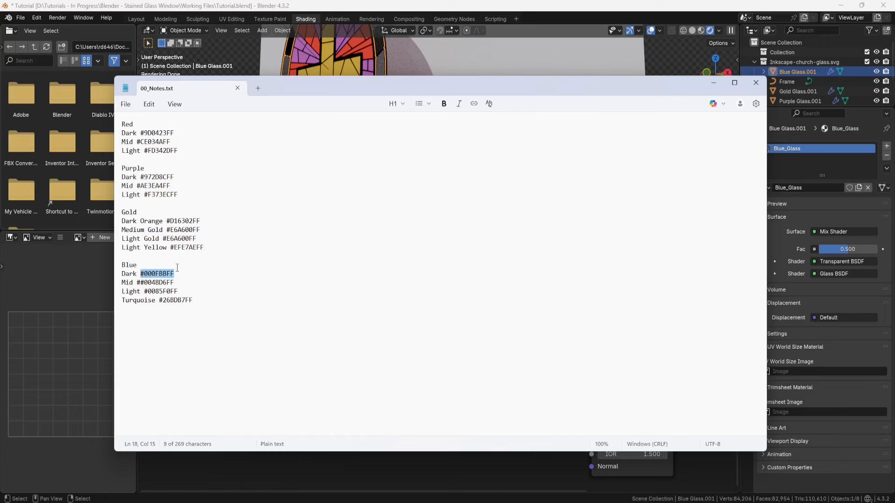
{"action": "left_click", "coordinate": [713, 82]}
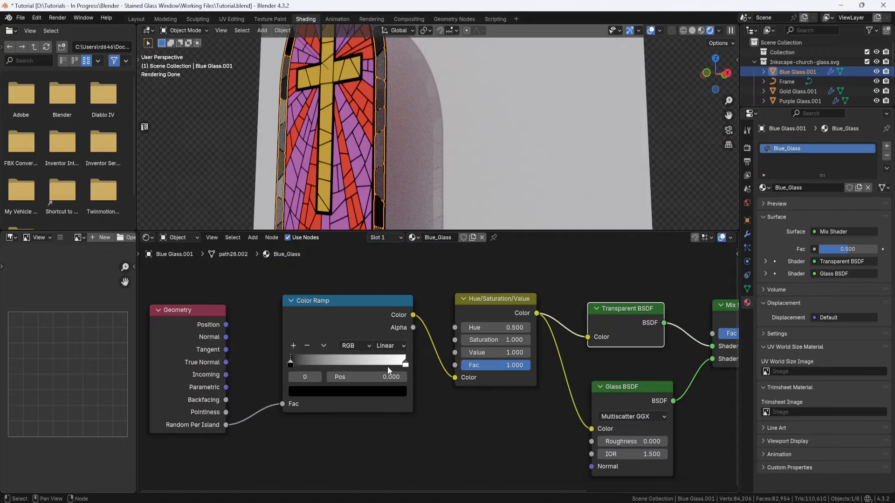
{"action": "left_click", "coordinate": [355, 393]}
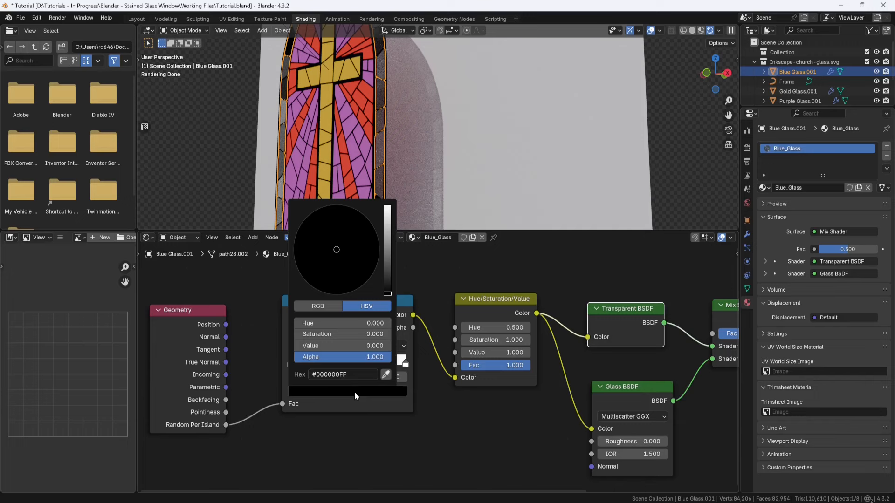
{"action": "left_click", "coordinate": [353, 374]}
{"action": "type", "text": "#000FBB"}
{"action": "key", "text": "Return"}
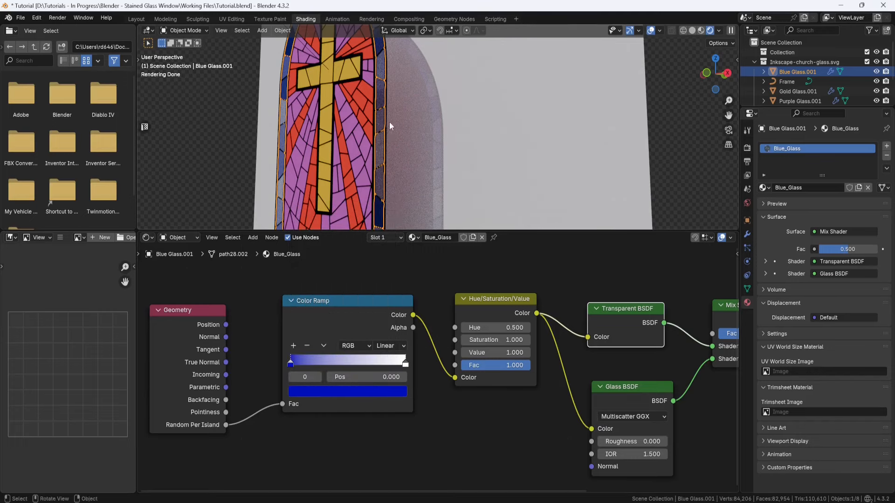
{"action": "middle_click_drag", "start_coordinate": [392, 95], "coordinate": [409, 166]}
{"action": "scroll", "coordinate": [408, 165], "scroll_direction": "up", "scroll_amount": 2}
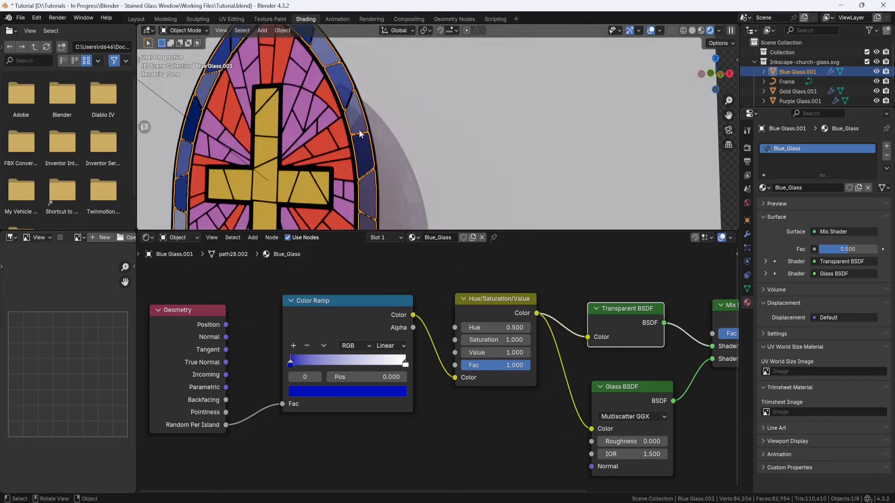
Step: Copy the turquoise code from 00_Notes.txt and set the Color Ramp's end stop to #26BDB7FF
{"action": "key", "text": "alt+Tab"}
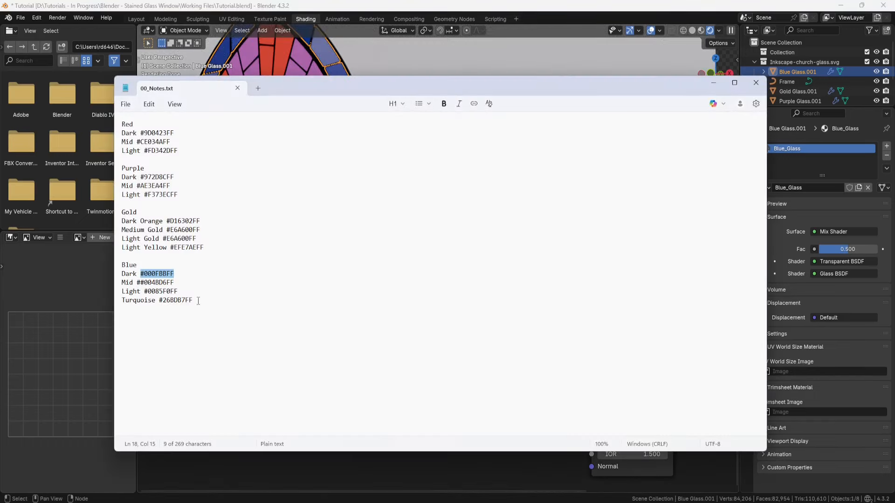
{"action": "left_click_drag", "start_coordinate": [192, 301], "coordinate": [158, 301]}
{"action": "key", "text": "ctrl+c"}
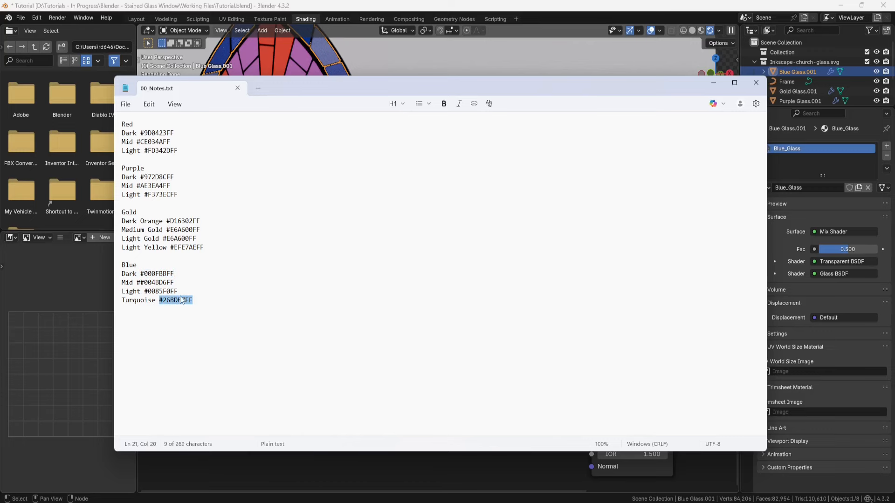
{"action": "left_click", "coordinate": [716, 84]}
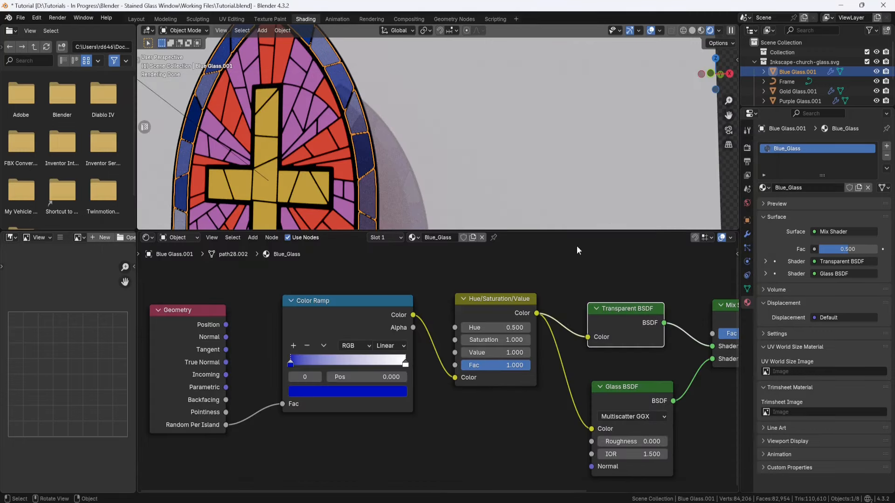
{"action": "left_click", "coordinate": [406, 364]}
{"action": "left_click", "coordinate": [353, 395]}
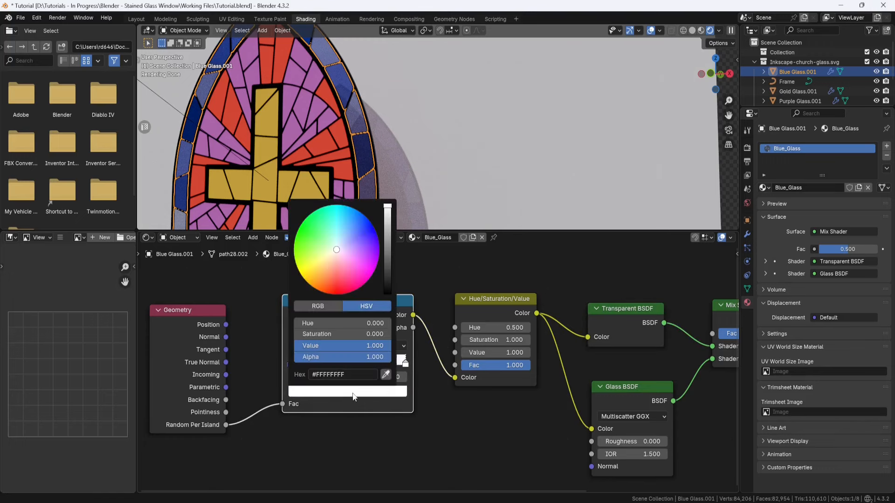
{"action": "left_click", "coordinate": [347, 374]}
{"action": "key", "text": "ctrl+v"}
{"action": "key", "text": "Return"}
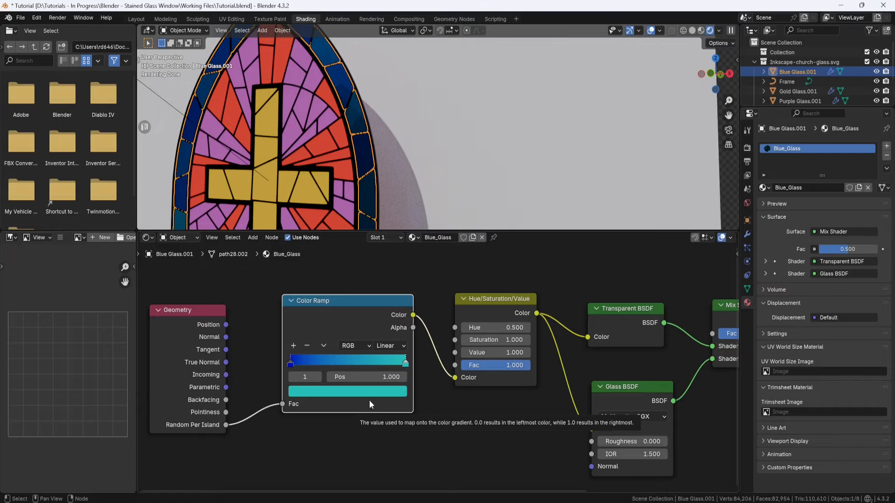
{"action": "middle_click_drag", "start_coordinate": [383, 203], "coordinate": [391, 191]}
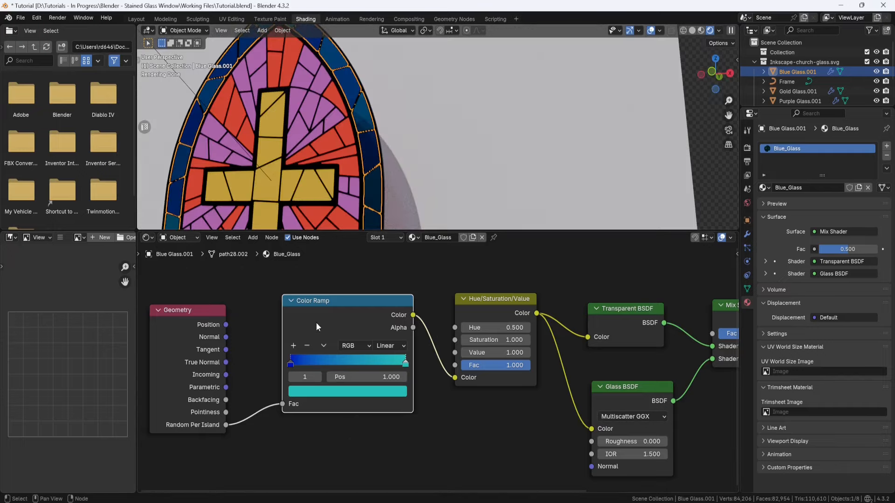
Step: Add two stops to the Color Ramp and colour the one at 0.250 with the notes' mid blue, #004BD6FF
{"action": "left_click", "coordinate": [294, 346]}
{"action": "left_click", "coordinate": [294, 345]}
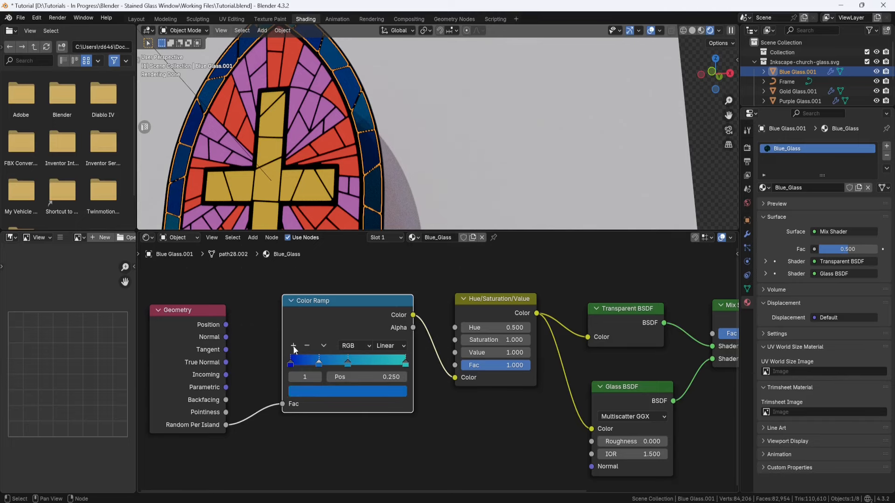
{"action": "mouse_move", "coordinate": [634, 502]}
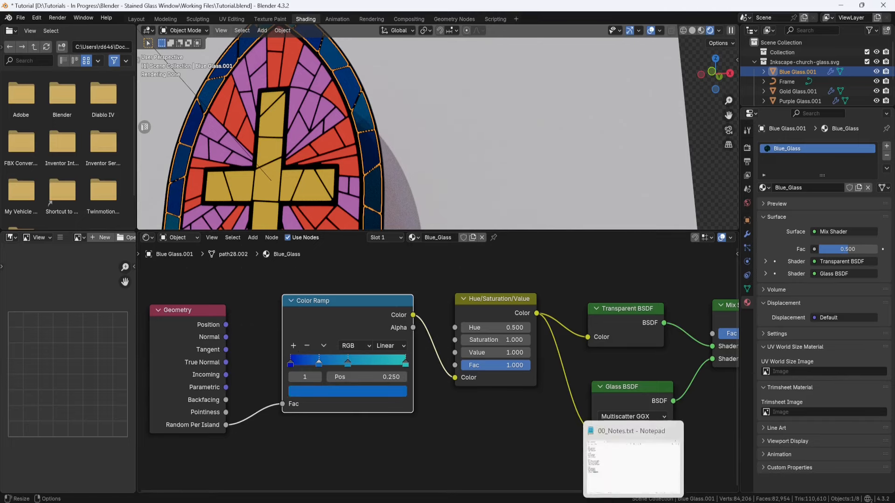
{"action": "left_click", "coordinate": [637, 485]}
{"action": "left_click_drag", "start_coordinate": [176, 283], "coordinate": [140, 283]}
{"action": "key", "text": "ctrl+c"}
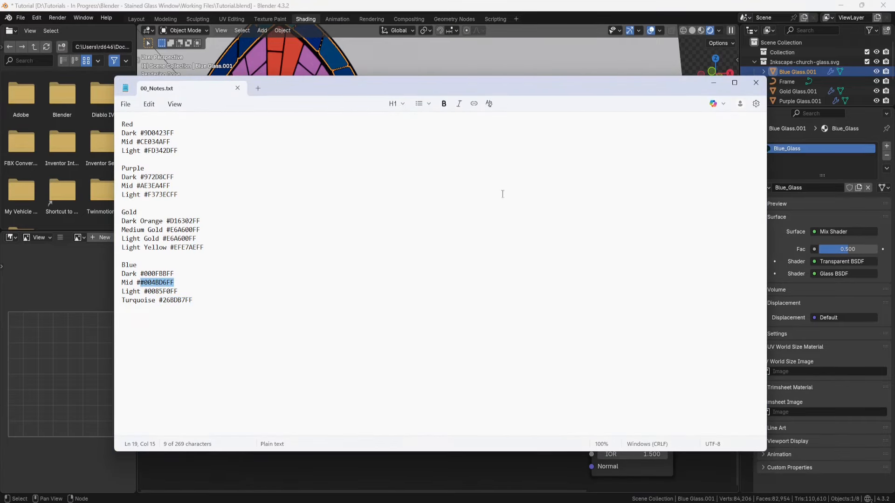
{"action": "left_click", "coordinate": [715, 84]}
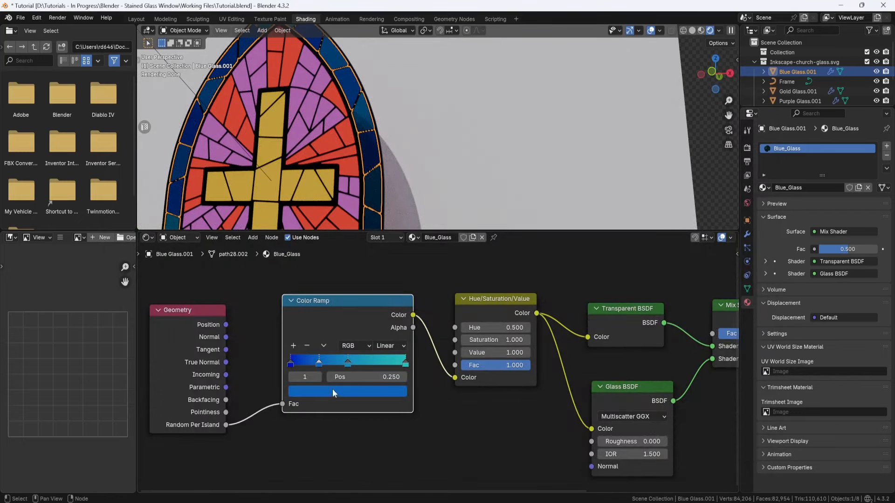
{"action": "left_click", "coordinate": [347, 393]}
{"action": "left_click", "coordinate": [349, 375]}
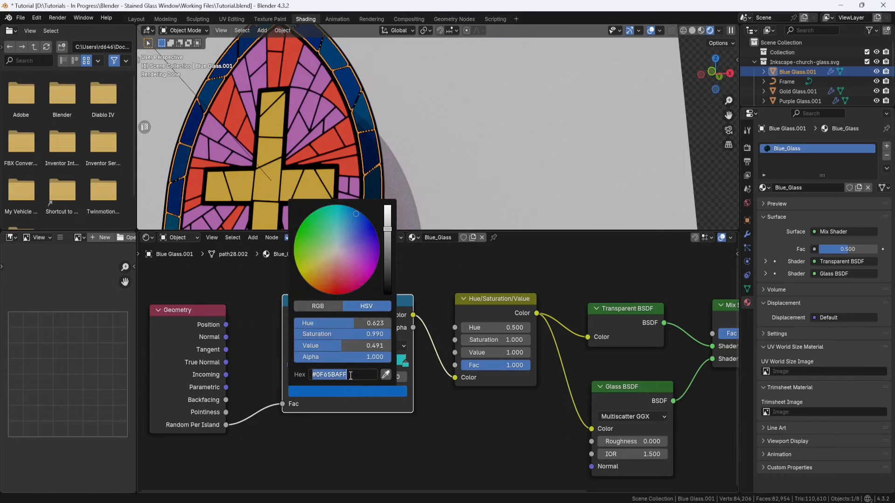
{"action": "key", "text": "ctrl+v"}
{"action": "key", "text": "Return"}
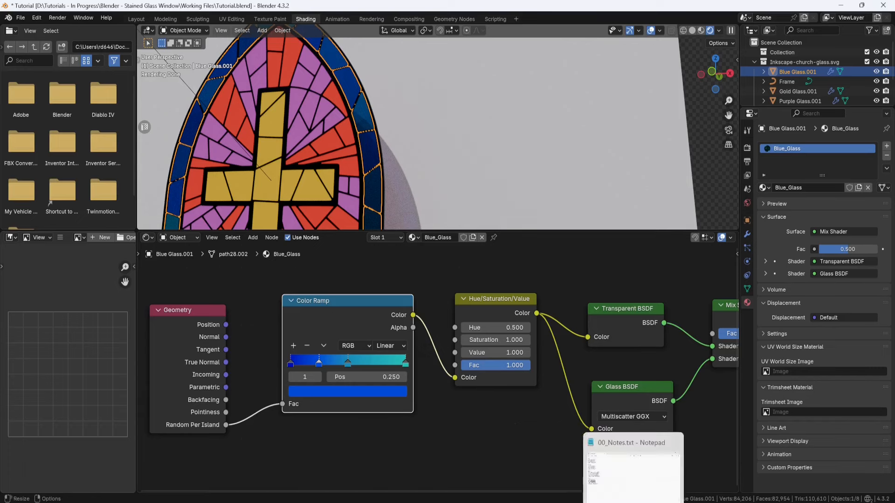
Step: Copy the light blue code from 00_Notes.txt and set the Color Ramp stop at 0.500 to #0085F0FF
{"action": "left_click", "coordinate": [634, 502]}
{"action": "left_click_drag", "start_coordinate": [178, 291], "coordinate": [143, 291]}
{"action": "key", "text": "ctrl+c"}
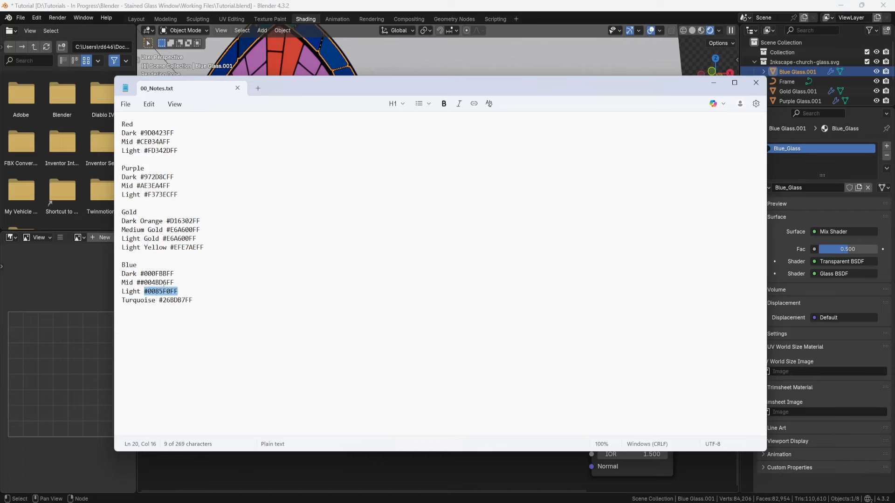
{"action": "left_click", "coordinate": [712, 83]}
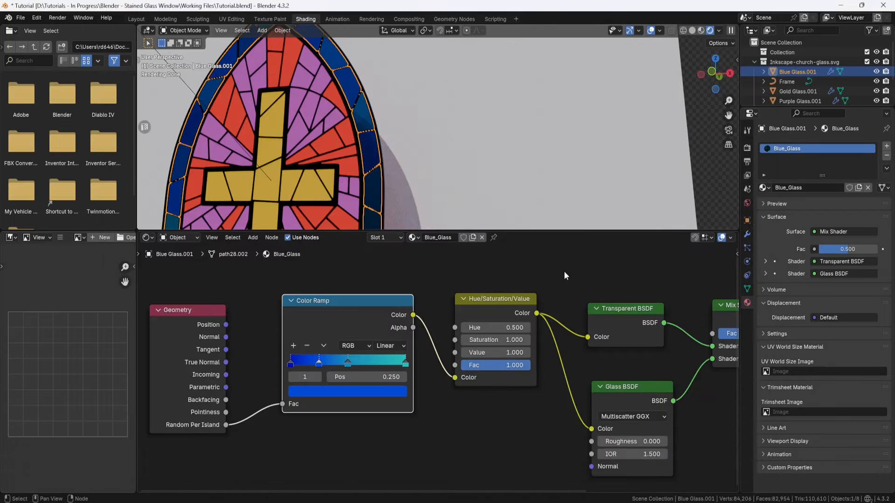
{"action": "left_click", "coordinate": [347, 364]}
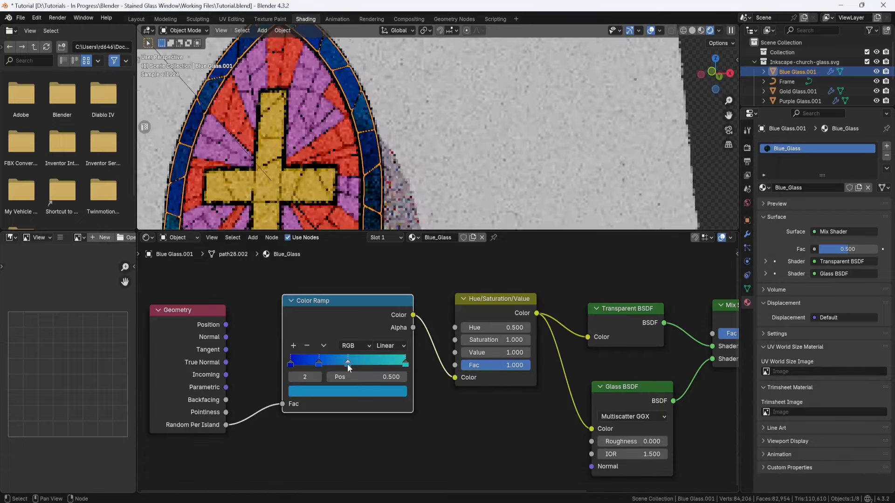
{"action": "left_click", "coordinate": [351, 390]}
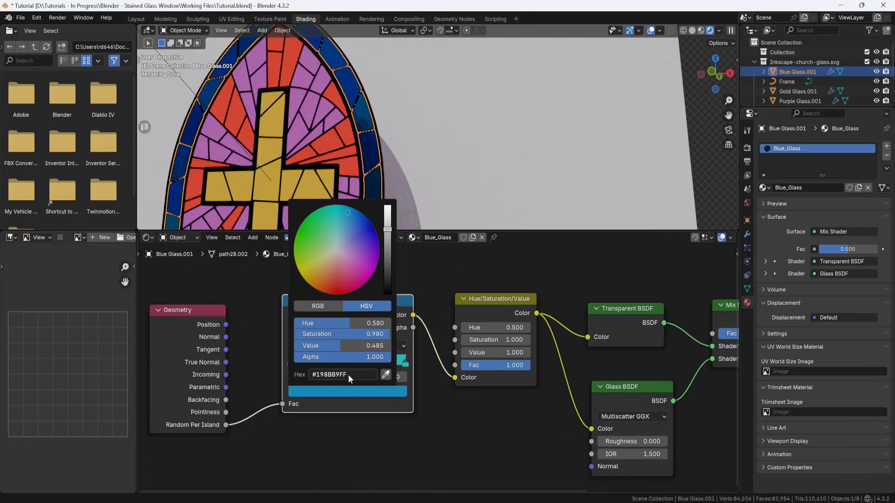
{"action": "left_click", "coordinate": [349, 375]}
{"action": "key", "text": "ctrl+v"}
{"action": "key", "text": "Return"}
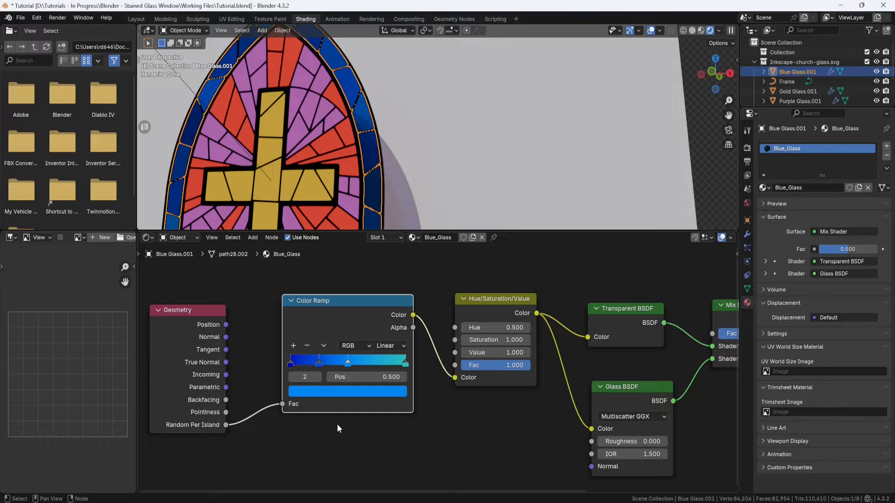
{"action": "middle_click_drag", "start_coordinate": [403, 158], "coordinate": [438, 136]}
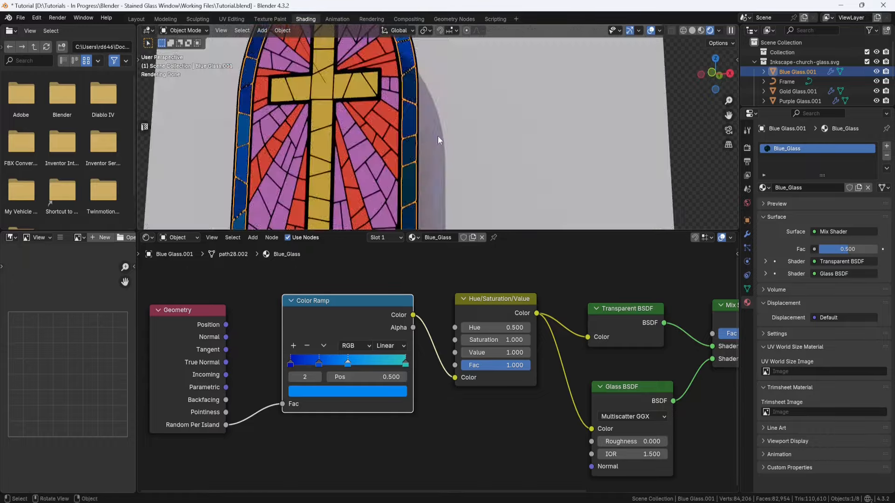
Step: Reposition the Color Ramp's middle stops, placing mid blue at about 0.36 and light blue closer to the turquoise end
{"action": "left_click_drag", "start_coordinate": [348, 363], "coordinate": [326, 362]}
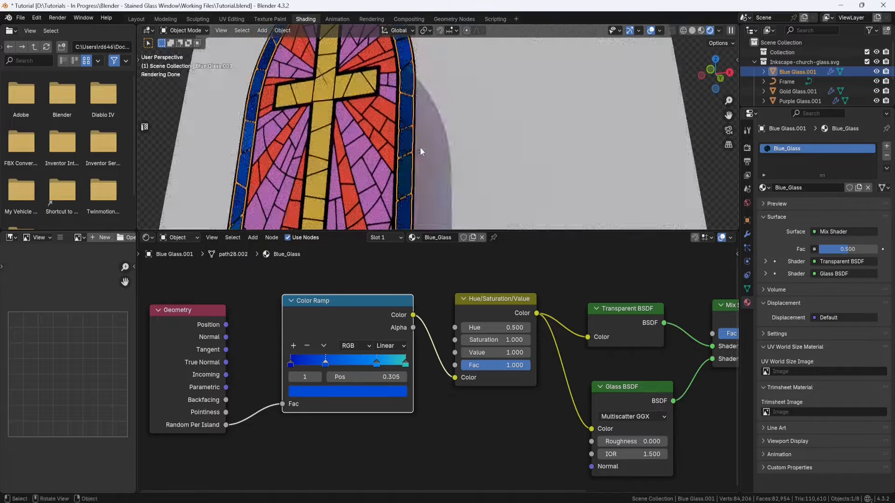
{"action": "middle_click_drag", "start_coordinate": [421, 146], "coordinate": [480, 154]}
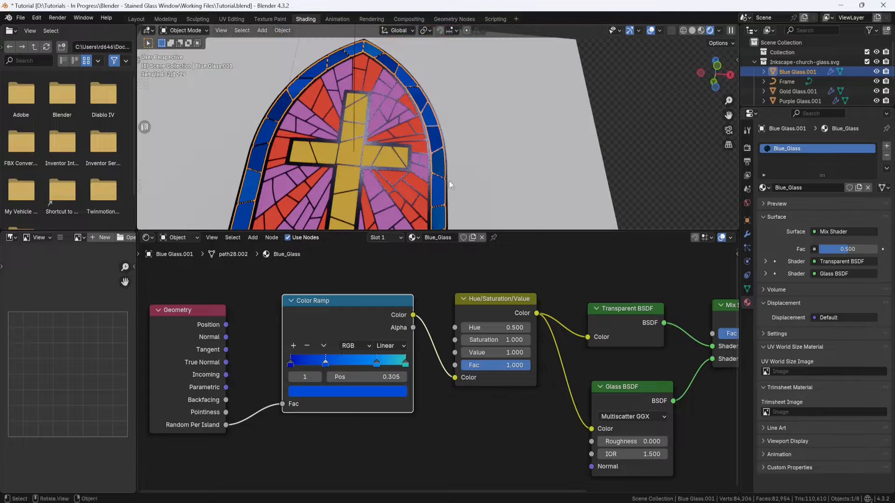
{"action": "mouse_move", "coordinate": [405, 363]}
{"action": "left_mouse_down"}
{"action": "mouse_move", "coordinate": [391, 363]}
{"action": "mouse_move", "coordinate": [408, 360]}
{"action": "left_mouse_up"}
{"action": "mouse_move", "coordinate": [325, 362]}
{"action": "left_mouse_down"}
{"action": "mouse_move", "coordinate": [341, 363]}
{"action": "mouse_move", "coordinate": [330, 361]}
{"action": "left_mouse_up"}
Step: Set the Saturation of the blue glass's Hue/Saturation/Value node to 1.3
{"action": "double_click", "coordinate": [513, 340]}
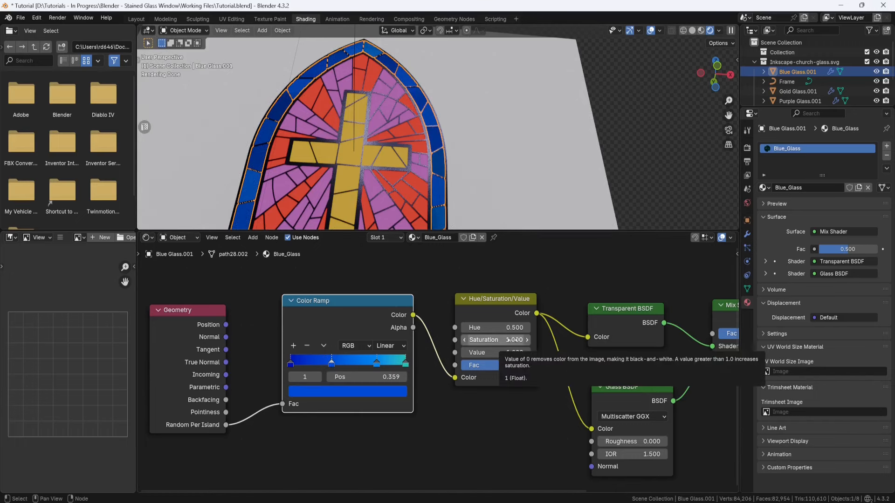
{"action": "type", "text": "1.3"}
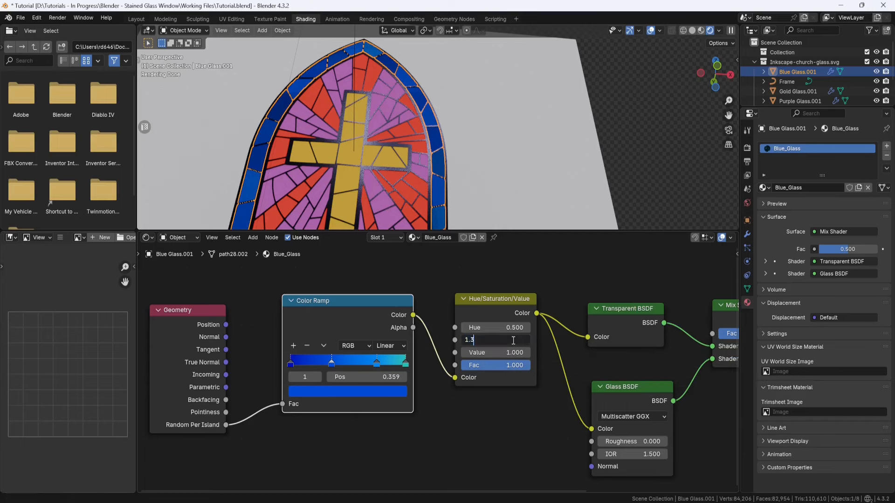
{"action": "key", "text": "Return"}
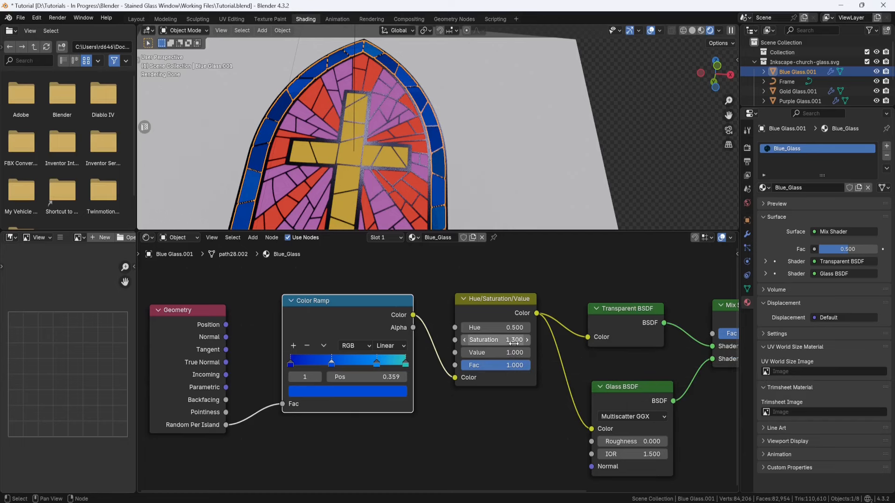
Step: Try Hue values of 0.6 and 0.3 on the Hue/Saturation/Value node, and restore it to 0.5
{"action": "left_click", "coordinate": [527, 328]}
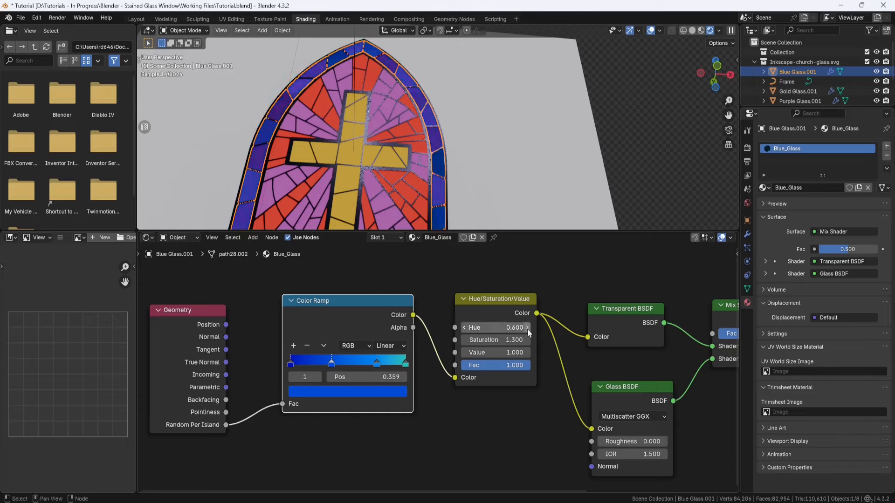
{"action": "left_click", "coordinate": [464, 328]}
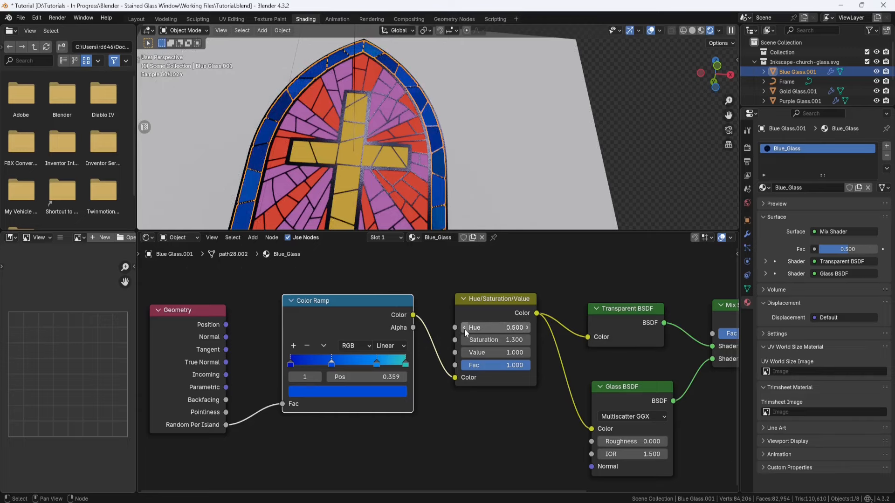
{"action": "left_click", "coordinate": [464, 328]}
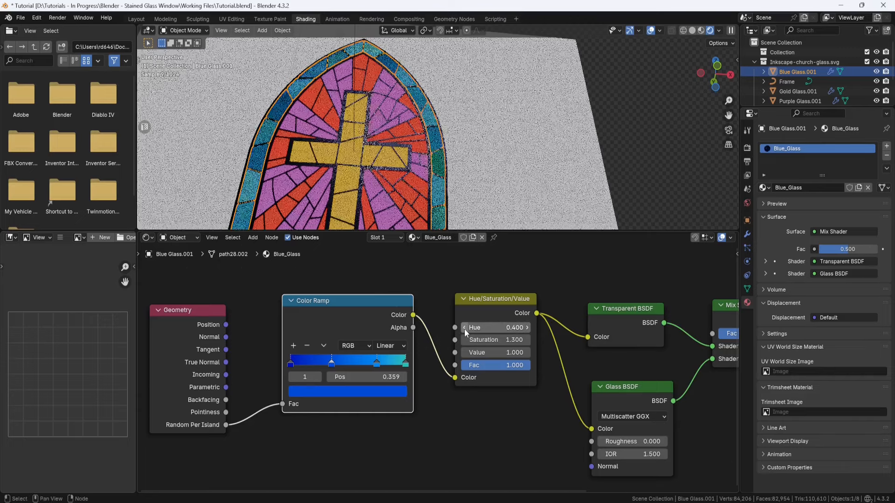
{"action": "left_click", "coordinate": [527, 329]}
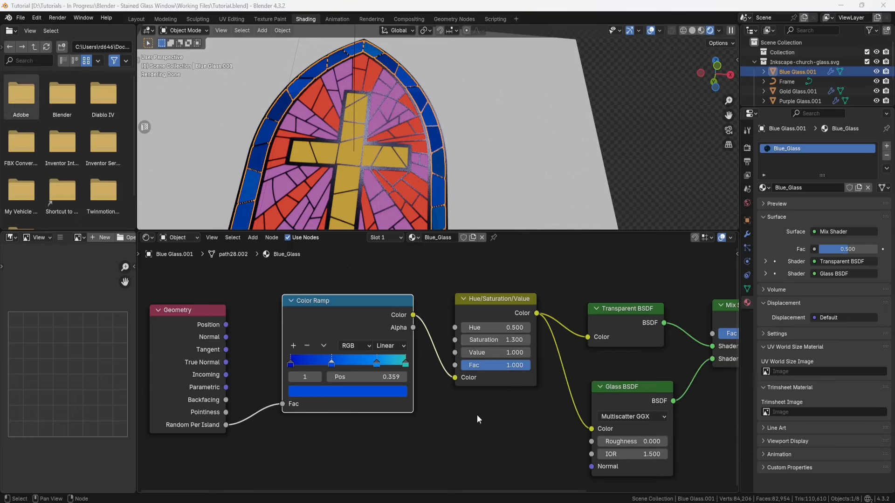
Step: Add a Noise Texture node and a Color Ramp node side by side below the existing blue glass nodes
{"action": "scroll", "coordinate": [471, 426], "scroll_direction": "down", "scroll_amount": 3}
{"action": "scroll", "coordinate": [460, 393], "scroll_direction": "down", "scroll_amount": 2}
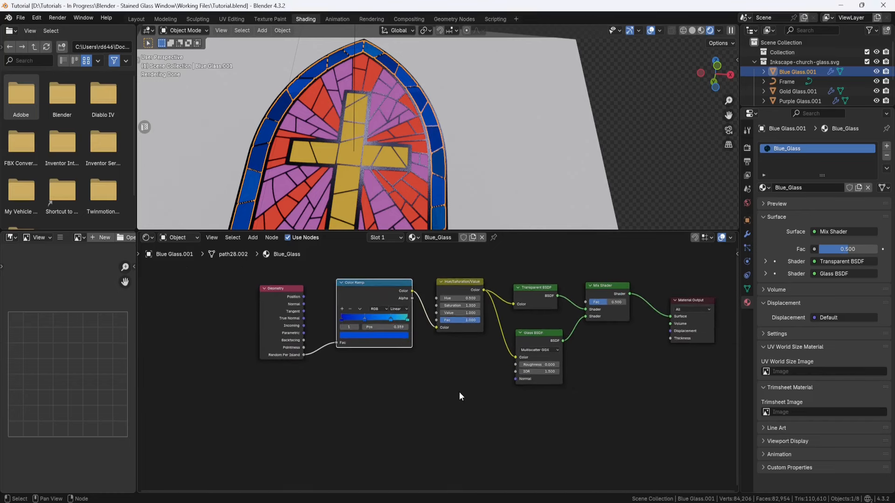
{"action": "key", "text": "shift+a"}
{"action": "left_click", "coordinate": [436, 382]}
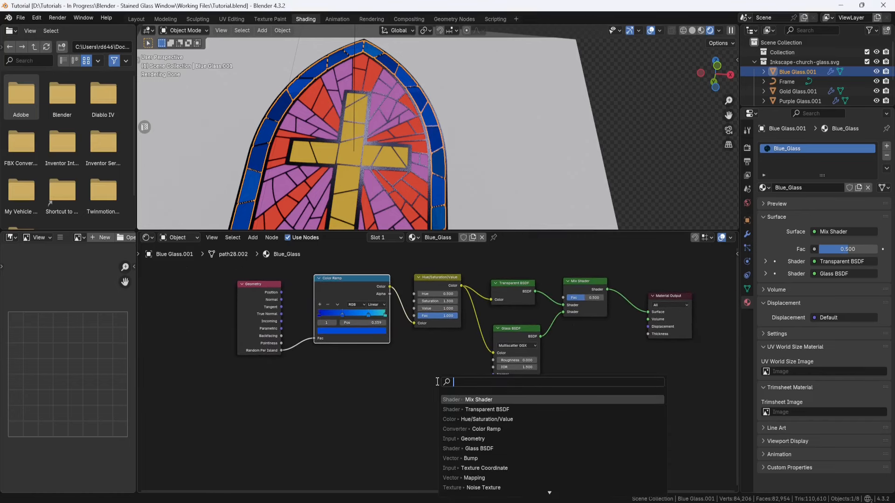
{"action": "type", "text": "noise"}
{"action": "key", "text": "Return"}
{"action": "left_click", "coordinate": [295, 387]}
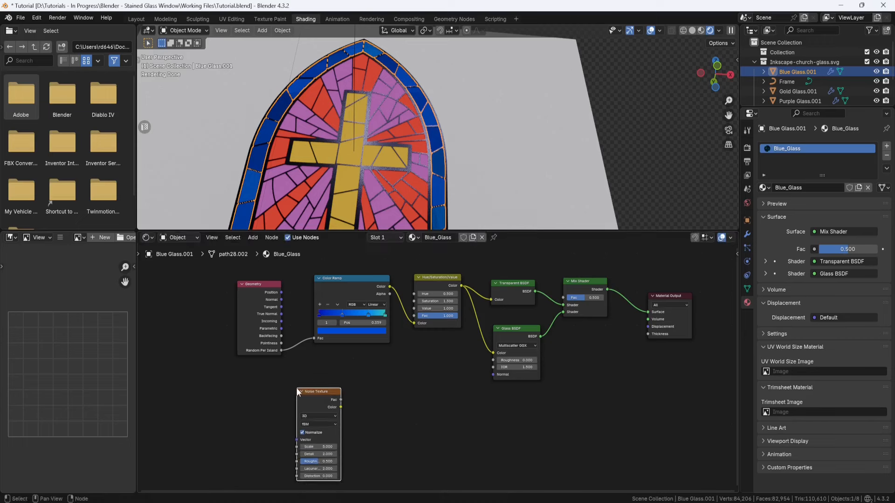
{"action": "key", "text": "shift+a"}
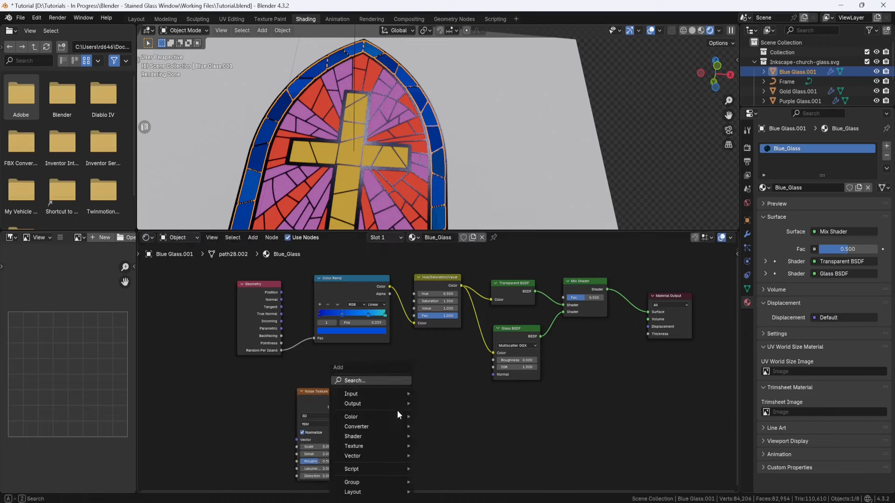
{"action": "left_click", "coordinate": [384, 382]}
{"action": "left_click", "coordinate": [424, 436]}
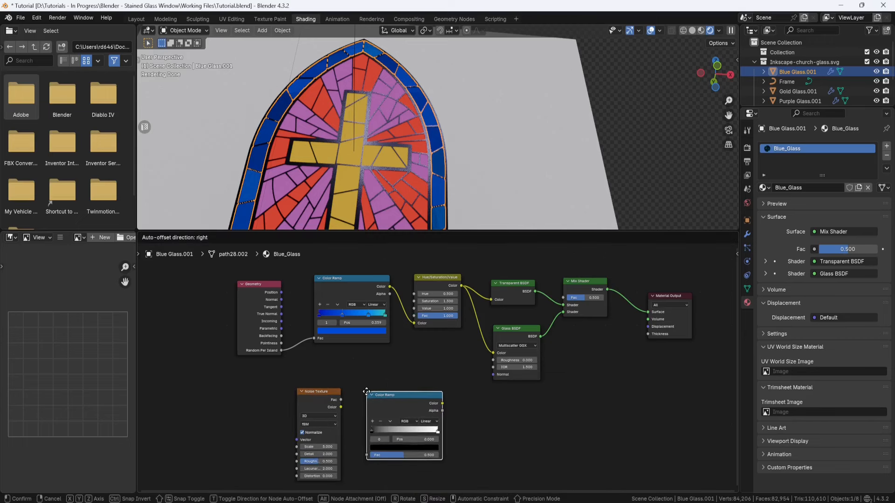
{"action": "left_click", "coordinate": [361, 393]}
Step: Add a Mapping node and a Texture Coordinate node ahead of the Noise Texture
{"action": "key", "text": "shift+a"}
{"action": "left_click", "coordinate": [230, 384]}
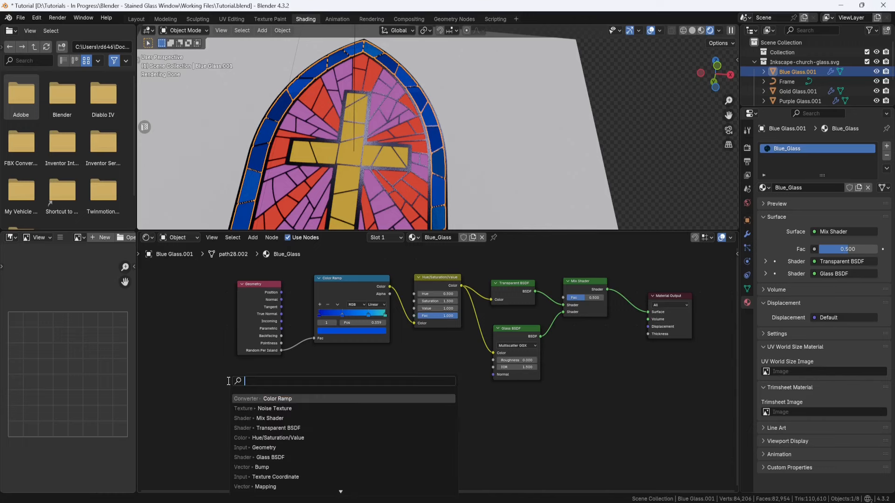
{"action": "type", "text": "mappin"}
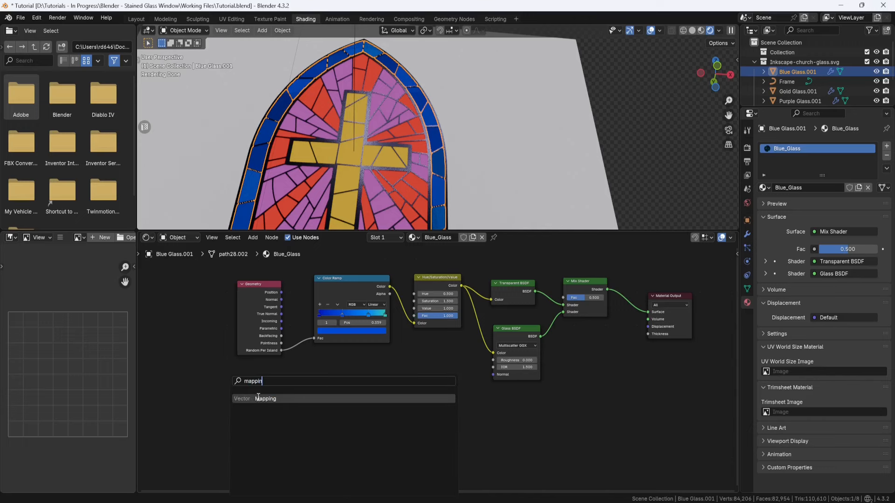
{"action": "key", "text": "Return"}
{"action": "left_click", "coordinate": [230, 390]}
{"action": "key", "text": "shift+a"}
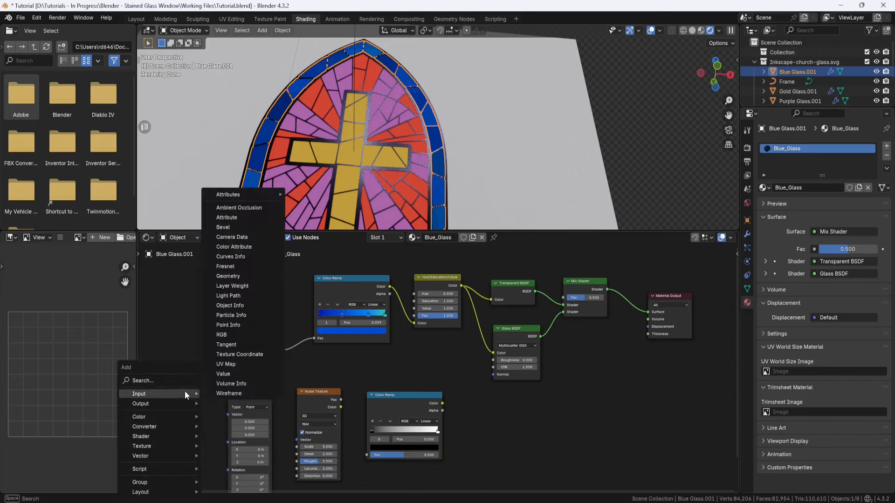
{"action": "type", "text": "texture coo"}
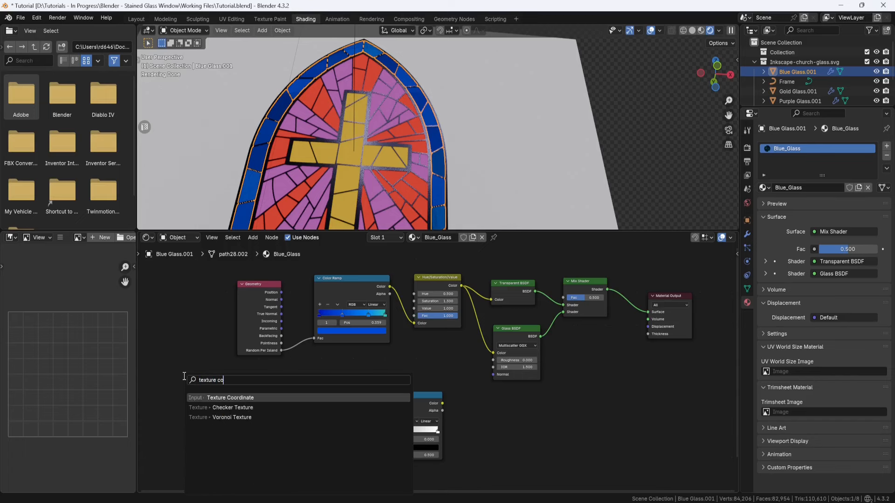
{"action": "left_click", "coordinate": [223, 396]}
{"action": "left_click", "coordinate": [162, 400]}
Step: Link Texture Coordinate Object to Mapping, Mapping to the Noise Texture's Vector, and the noise Color to the new Color Ramp's Fac
{"action": "middle_click_drag", "start_coordinate": [248, 387], "coordinate": [267, 347]}
{"action": "scroll", "coordinate": [272, 389], "scroll_direction": "up", "scroll_amount": 5}
{"action": "middle_click_drag", "start_coordinate": [272, 390], "coordinate": [245, 386]}
{"action": "left_click_drag", "start_coordinate": [229, 380], "coordinate": [295, 359]}
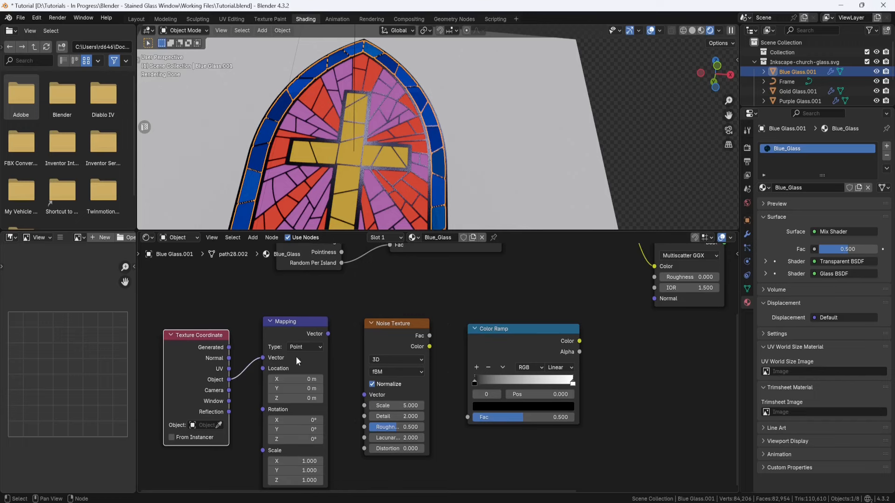
{"action": "left_click_drag", "start_coordinate": [328, 334], "coordinate": [363, 396]}
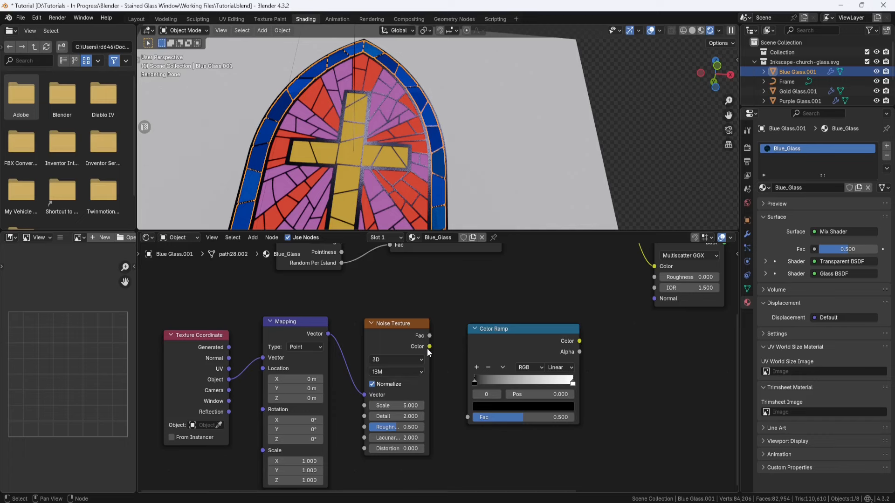
{"action": "left_click_drag", "start_coordinate": [428, 346], "coordinate": [461, 410]}
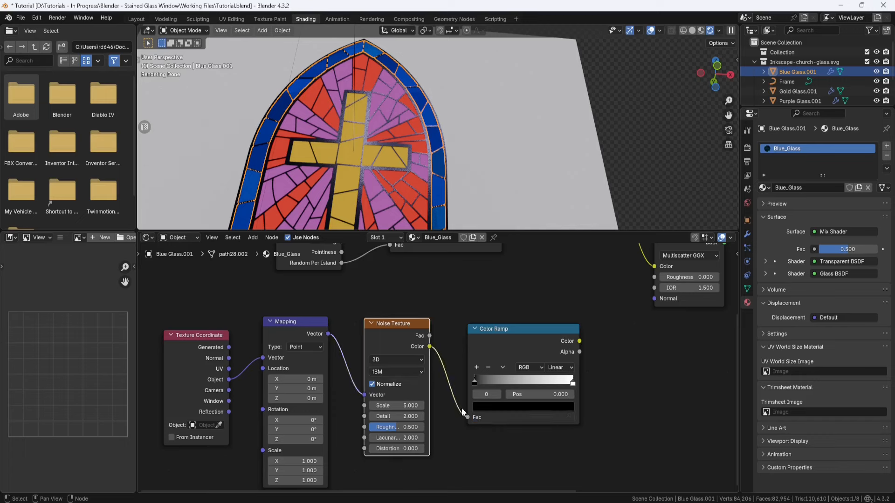
Step: Duplicate the Texture Coordinate, Mapping, Noise Texture and Color Ramp chain and place the copy directly below the original
{"action": "scroll", "coordinate": [463, 365], "scroll_direction": "down", "scroll_amount": 6}
{"action": "scroll", "coordinate": [470, 402], "scroll_direction": "down", "scroll_amount": 2}
{"action": "middle_click_drag", "start_coordinate": [468, 410], "coordinate": [417, 368]}
{"action": "scroll", "coordinate": [439, 332], "scroll_direction": "down", "scroll_amount": 1}
{"action": "left_click_drag", "start_coordinate": [460, 303], "coordinate": [254, 365]}
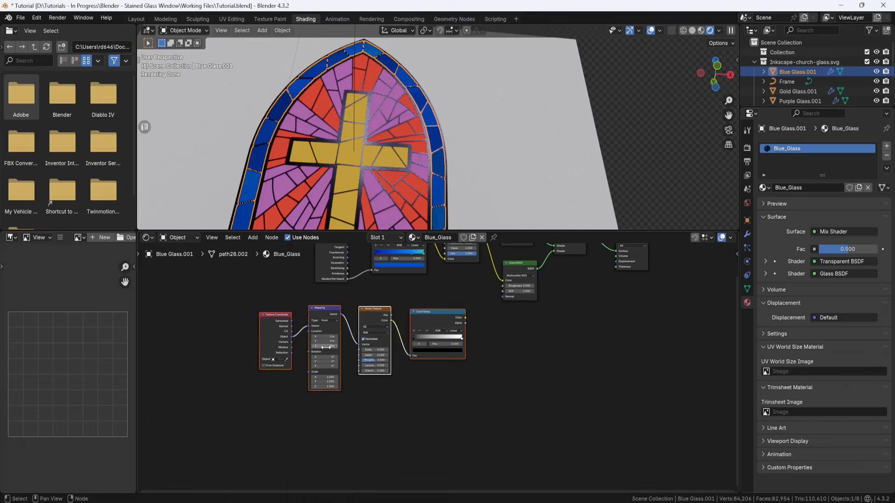
{"action": "key", "text": "shift+d"}
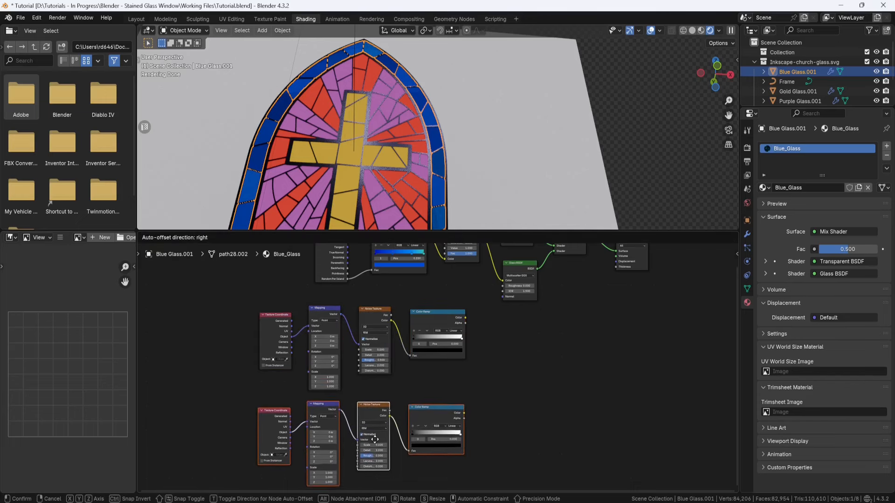
{"action": "left_click", "coordinate": [376, 442]}
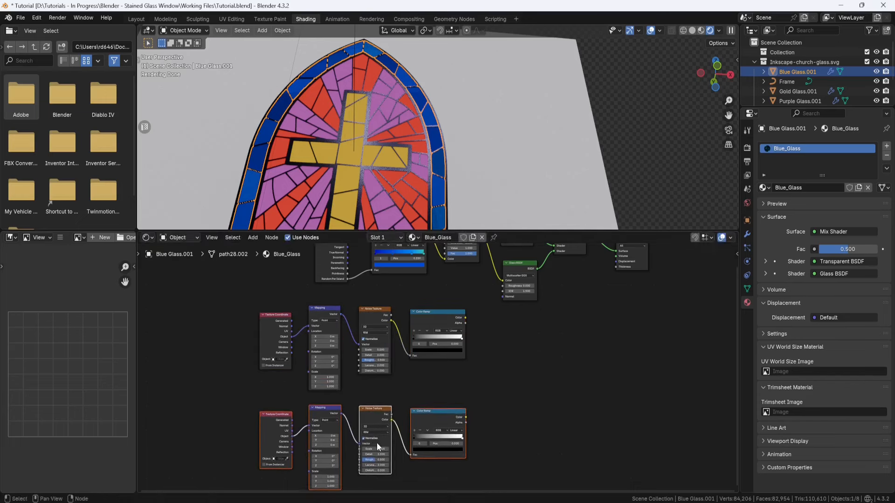
{"action": "left_click", "coordinate": [437, 385]}
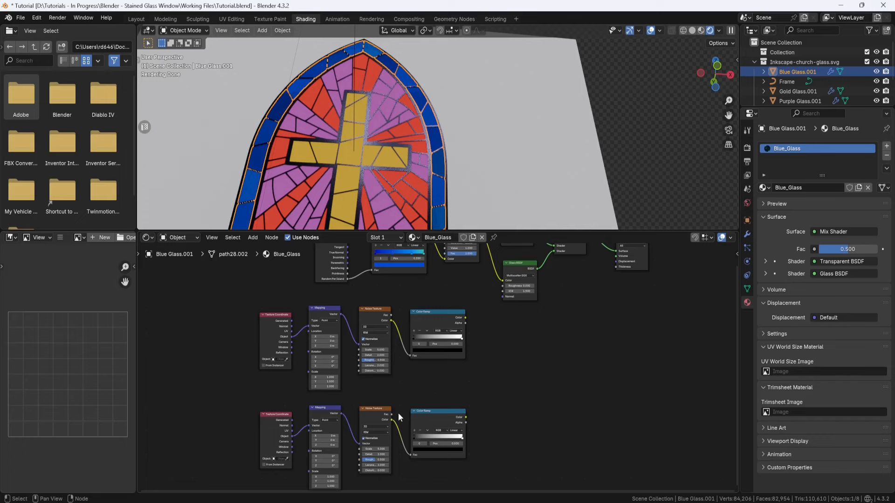
Step: Disconnect the Mix Shader and preview the lower Color Ramp by linking its Color to the Material Output's Surface
{"action": "scroll", "coordinate": [389, 420], "scroll_direction": "up", "scroll_amount": 2}
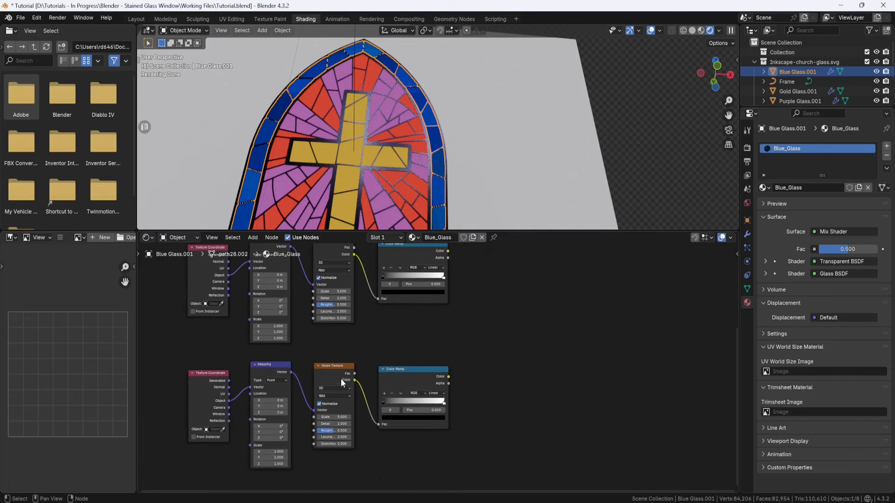
{"action": "scroll", "coordinate": [340, 378], "scroll_direction": "down", "scroll_amount": 2}
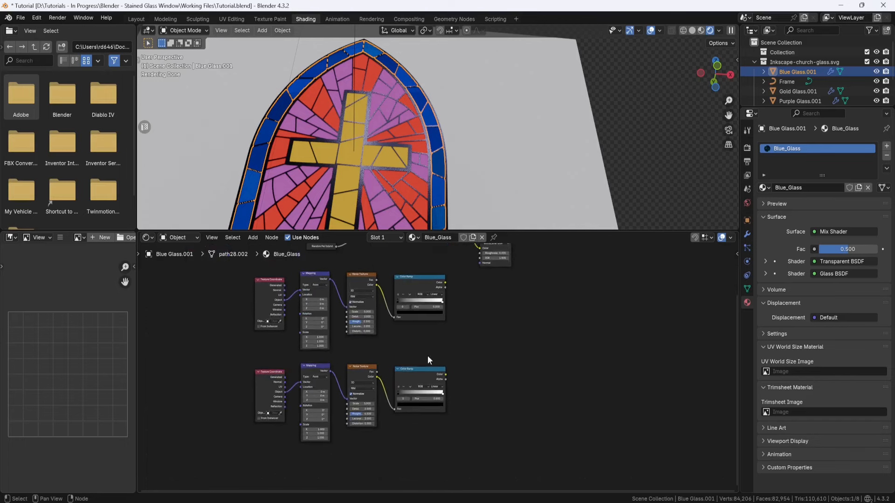
{"action": "scroll", "coordinate": [427, 356], "scroll_direction": "down", "scroll_amount": 1}
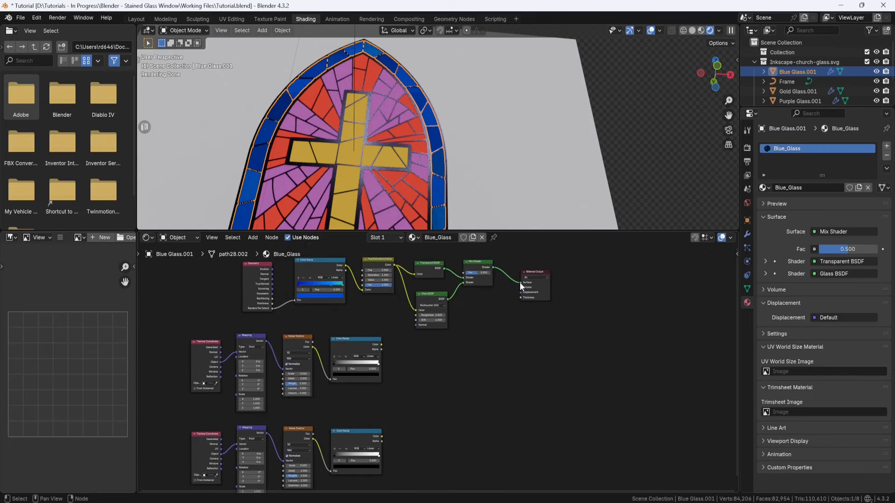
{"action": "left_click_drag", "start_coordinate": [520, 283], "coordinate": [509, 286]}
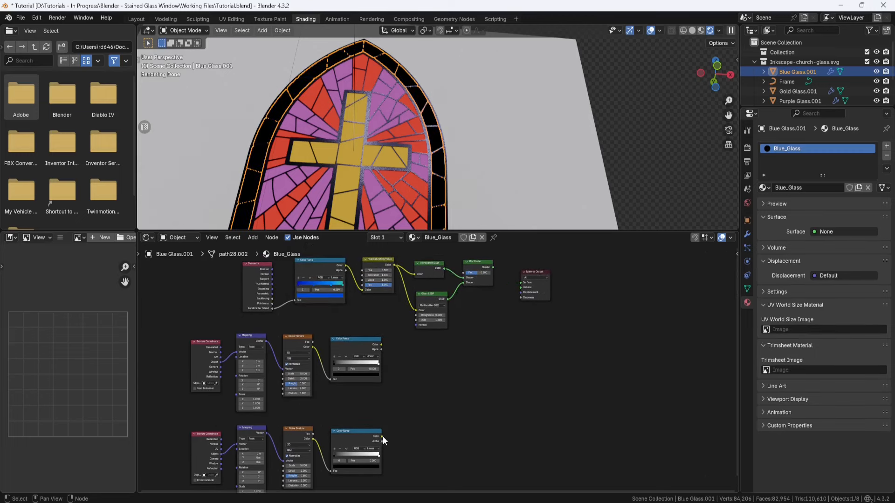
{"action": "left_click_drag", "start_coordinate": [382, 437], "coordinate": [520, 289]}
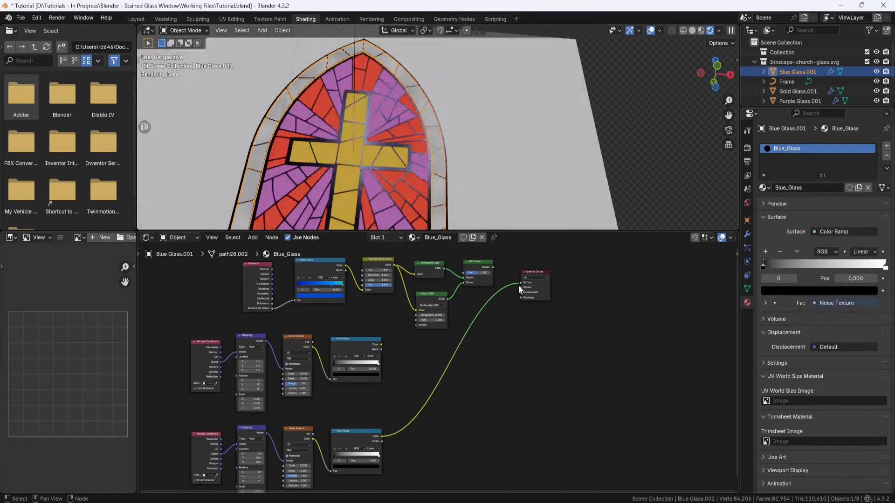
{"action": "middle_click_drag", "start_coordinate": [452, 158], "coordinate": [453, 172]}
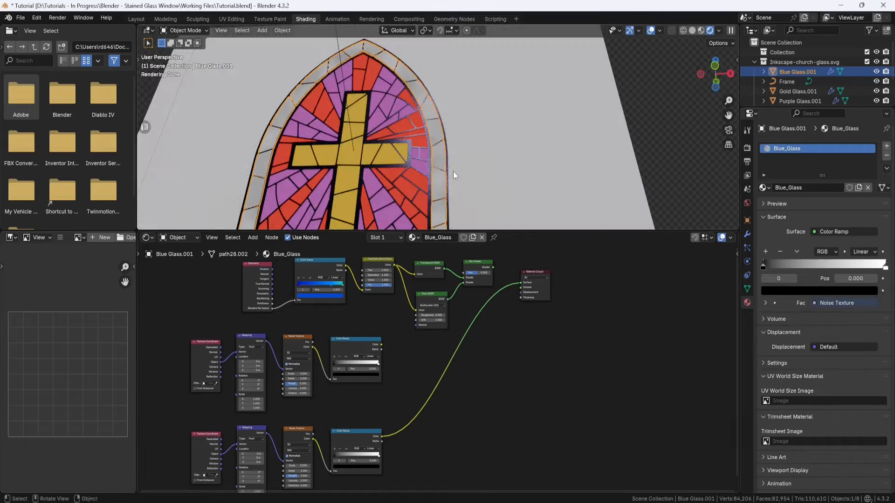
{"action": "scroll", "coordinate": [453, 172], "scroll_direction": "up", "scroll_amount": 5}
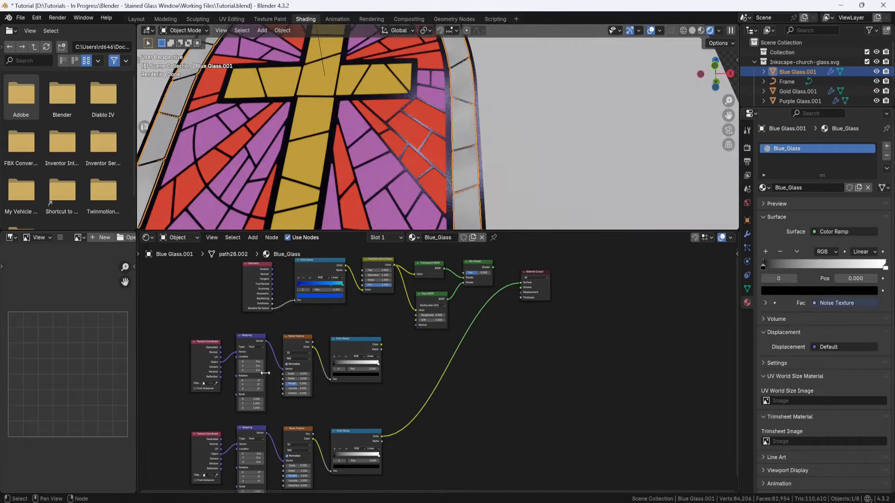
Step: Set the lower Mapping node's Scale to 10 on X, Y and Z
{"action": "middle_click_drag", "start_coordinate": [278, 410], "coordinate": [326, 317]}
{"action": "scroll", "coordinate": [292, 412], "scroll_direction": "up", "scroll_amount": 6}
{"action": "middle_click_drag", "start_coordinate": [240, 446], "coordinate": [299, 432]}
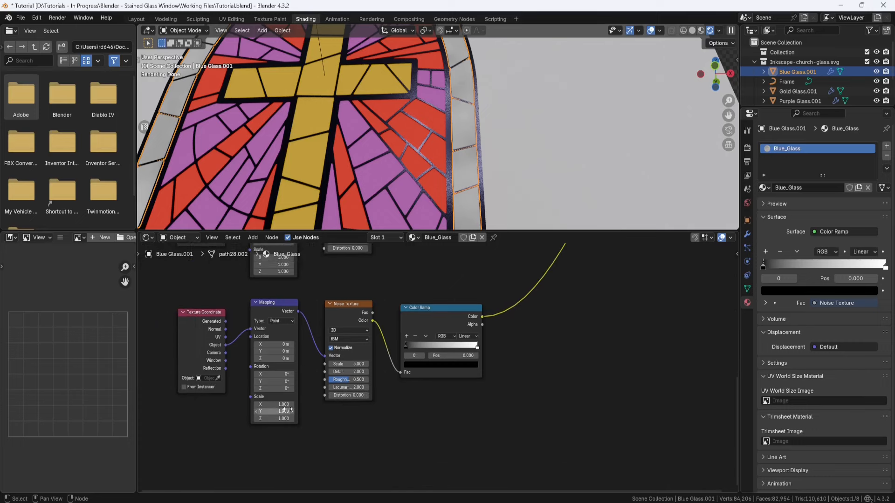
{"action": "left_click", "coordinate": [289, 407]}
{"action": "type", "text": "10"}
{"action": "key", "text": "Return"}
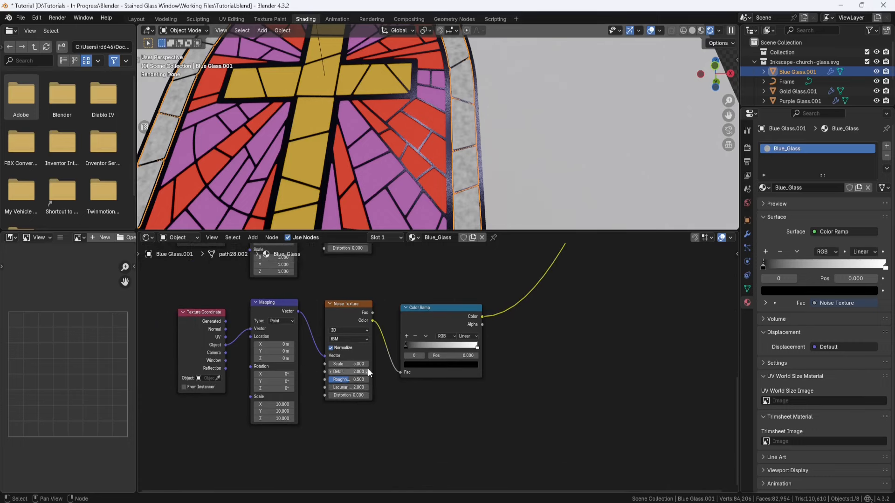
Step: Set the lower Noise Texture's Detail to 1 and Roughness to 0.25
{"action": "scroll", "coordinate": [354, 367], "scroll_direction": "up", "scroll_amount": 2}
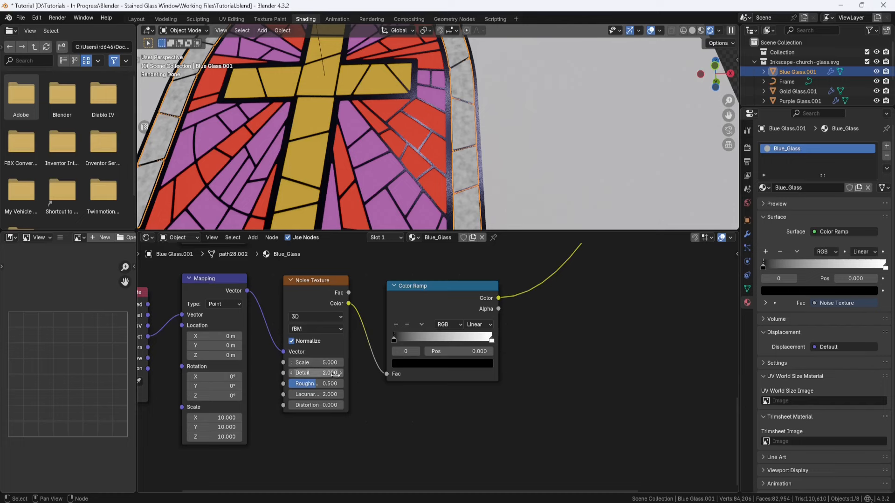
{"action": "left_click", "coordinate": [333, 374]}
{"action": "type", "text": "1"}
{"action": "left_click", "coordinate": [344, 383]}
{"action": "type", "text": ".2"}
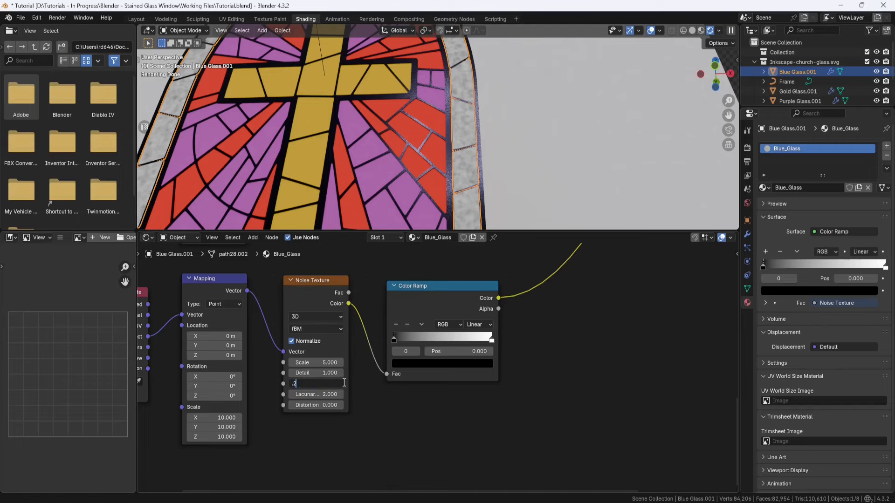
{"action": "type", "text": "5"}
{"action": "key", "text": "Return"}
Step: Increase the lower Color Ramp's contrast by moving the black stop to about 0.3 and the white stop to about 0.72
{"action": "left_click_drag", "start_coordinate": [394, 341], "coordinate": [428, 339]}
{"action": "left_click_drag", "start_coordinate": [492, 340], "coordinate": [464, 340]}
{"action": "middle_click_drag", "start_coordinate": [492, 183], "coordinate": [489, 189]}
Step: Add a Bump node after the lower Color Ramp and feed the ramp's Color into its Height input
{"action": "scroll", "coordinate": [583, 307], "scroll_direction": "down", "scroll_amount": 3}
{"action": "middle_click_drag", "start_coordinate": [583, 306], "coordinate": [494, 384]}
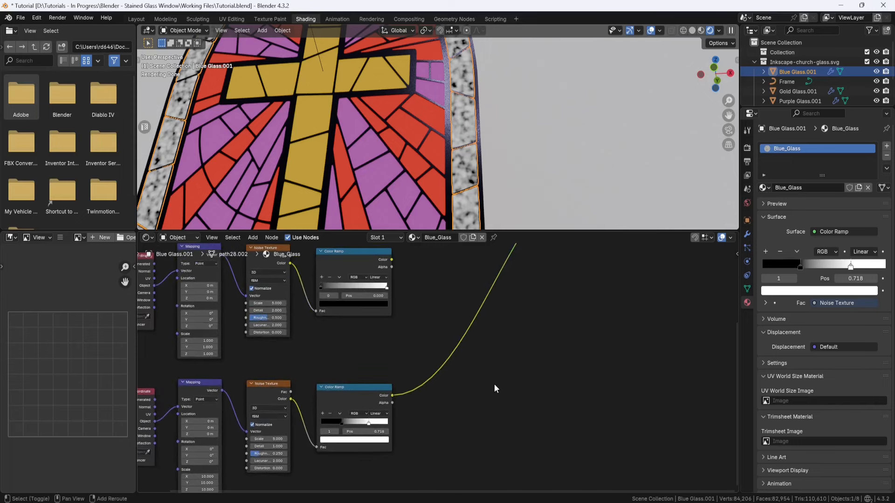
{"action": "key", "text": "shift+a"}
{"action": "type", "text": "bump"}
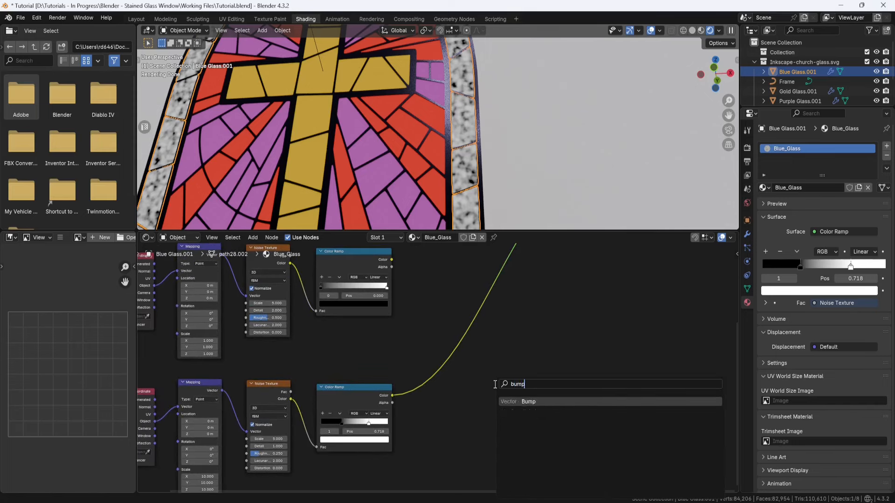
{"action": "left_click", "coordinate": [533, 403]}
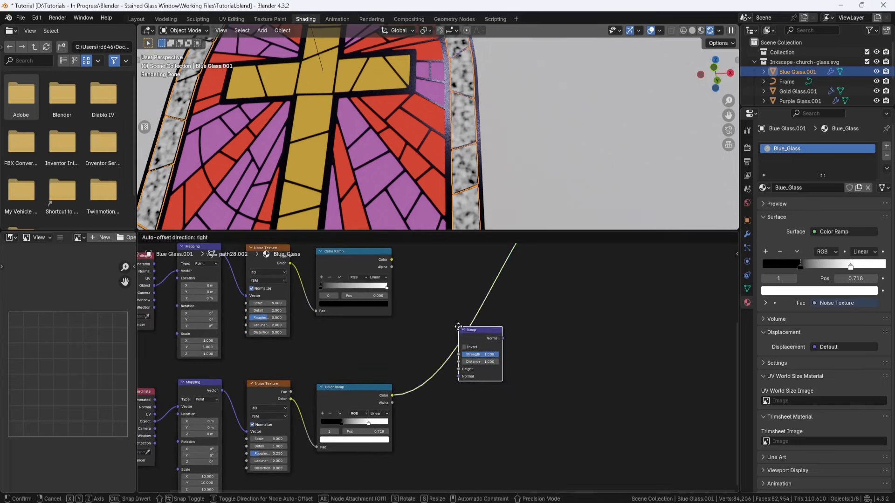
{"action": "left_click", "coordinate": [466, 393]}
{"action": "middle_click_drag", "start_coordinate": [466, 392], "coordinate": [422, 425]}
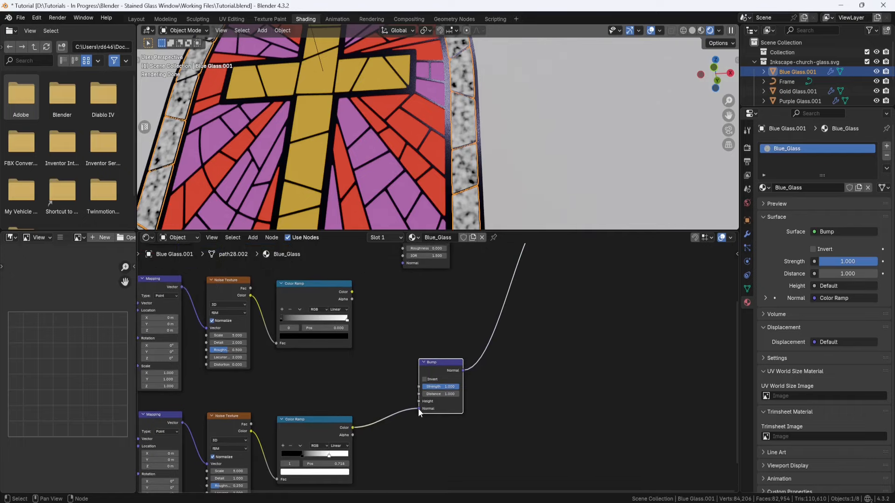
{"action": "left_click_drag", "start_coordinate": [418, 408], "coordinate": [417, 401]}
Step: Link the Bump's Normal to the Glass BSDF's Normal and reconnect the Mix Shader to the Material Output's Surface
{"action": "middle_click_drag", "start_coordinate": [529, 340], "coordinate": [545, 424]}
{"action": "left_click_drag", "start_coordinate": [557, 291], "coordinate": [403, 353]}
{"action": "scroll", "coordinate": [407, 352], "scroll_direction": "down", "scroll_amount": 1}
{"action": "middle_click_drag", "start_coordinate": [494, 405], "coordinate": [450, 469]}
{"action": "left_click_drag", "start_coordinate": [579, 292], "coordinate": [397, 394]}
{"action": "left_click_drag", "start_coordinate": [401, 327], "coordinate": [495, 348]}
{"action": "middle_click_drag", "start_coordinate": [541, 403], "coordinate": [445, 338]}
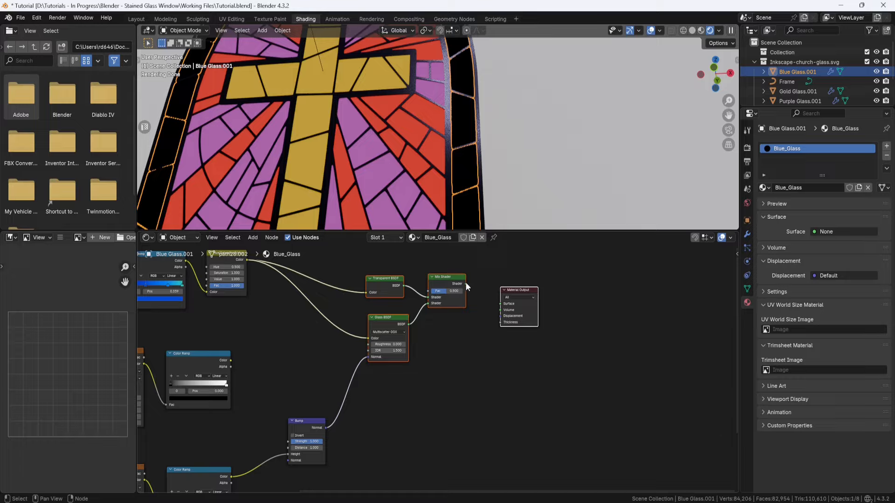
{"action": "left_click_drag", "start_coordinate": [466, 284], "coordinate": [500, 304]}
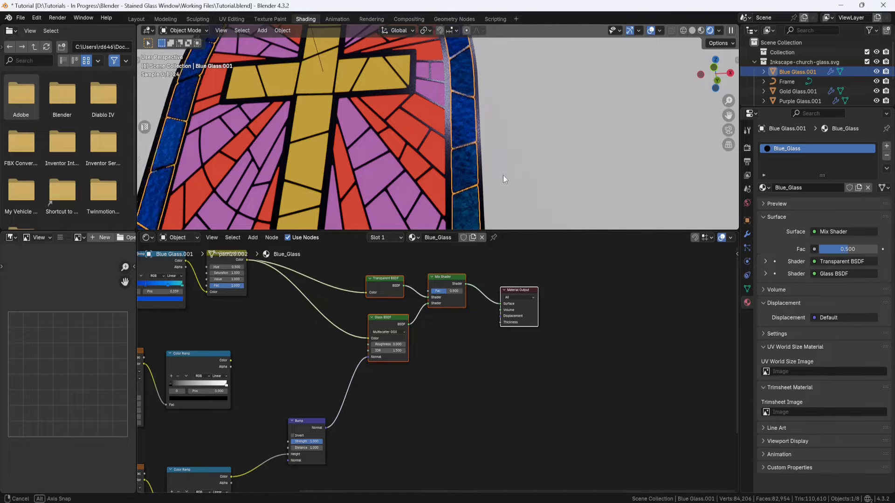
{"action": "scroll", "coordinate": [491, 155], "scroll_direction": "up", "scroll_amount": 5}
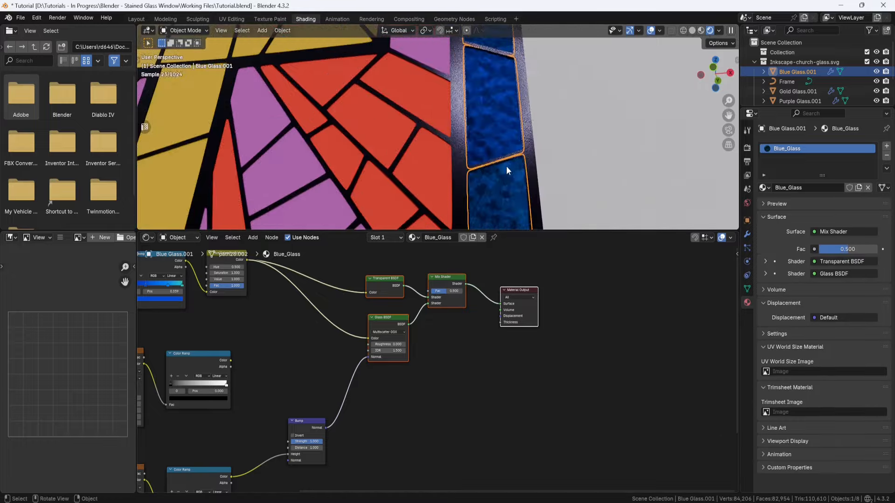
{"action": "mouse_move", "coordinate": [505, 161]}
{"action": "middle_mouse_down"}
{"action": "mouse_move", "coordinate": [511, 165]}
{"action": "mouse_move", "coordinate": [480, 131]}
{"action": "mouse_move", "coordinate": [502, 148]}
{"action": "middle_mouse_up"}
{"action": "scroll", "coordinate": [367, 375], "scroll_direction": "up", "scroll_amount": 4}
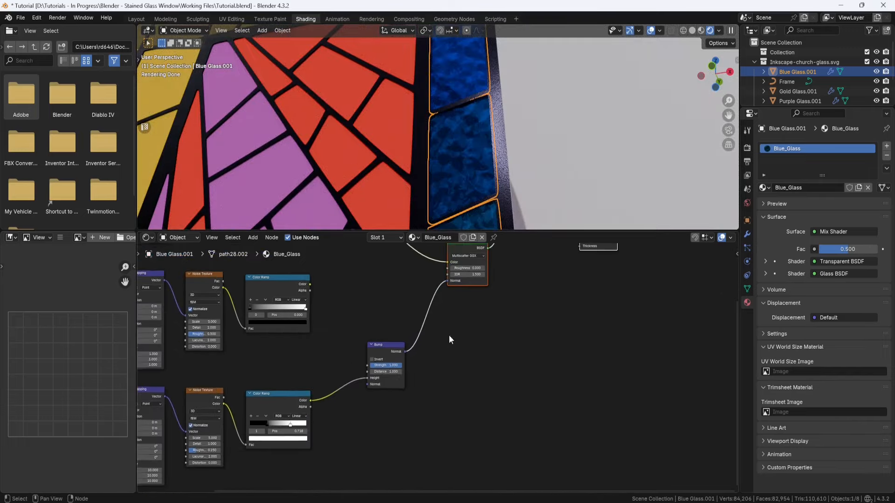
Step: Set the Bump node's Strength to 0.15 and Distance to 0.3, and turn on Invert
{"action": "left_click", "coordinate": [367, 364]}
{"action": "type", "text": ".1"}
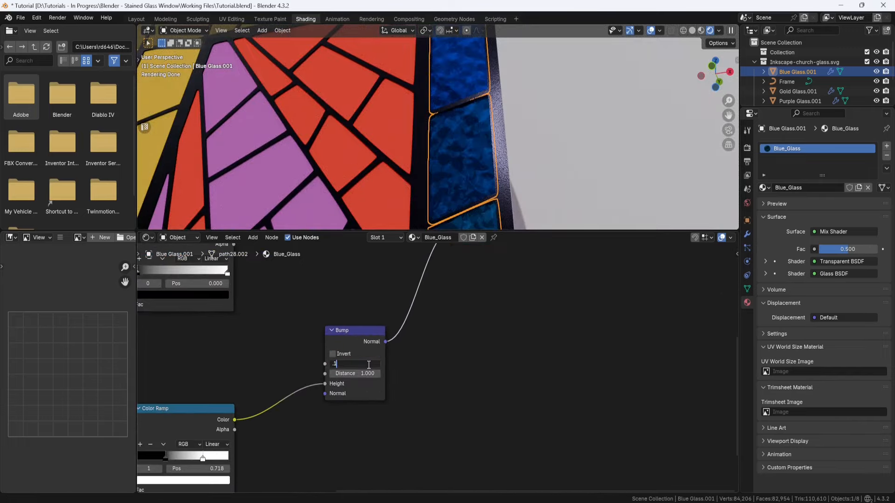
{"action": "type", "text": "5"}
{"action": "key", "text": "Return"}
{"action": "left_click", "coordinate": [368, 374]}
{"action": "key", "text": "BackSpace"}
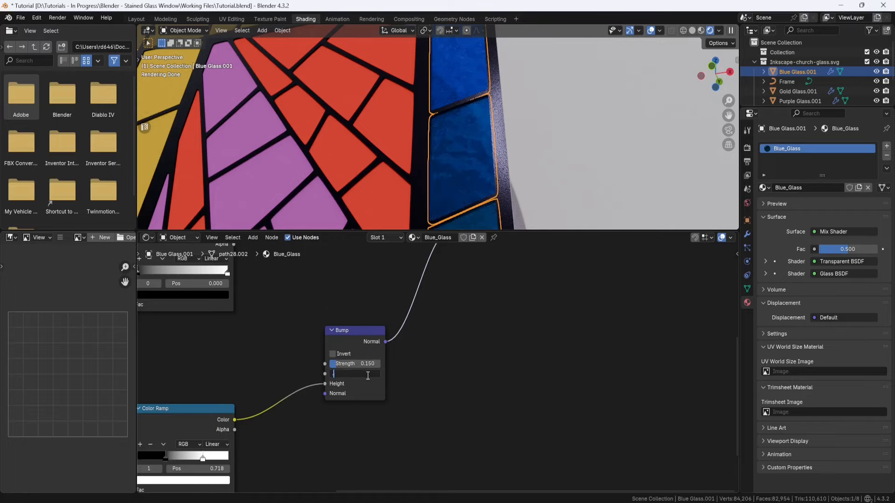
{"action": "type", "text": ".3"}
{"action": "key", "text": "Return"}
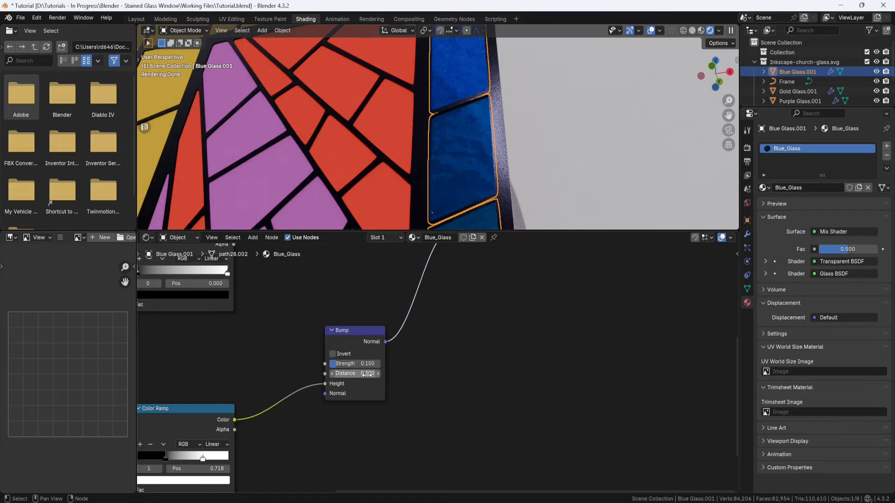
{"action": "left_click", "coordinate": [332, 354]}
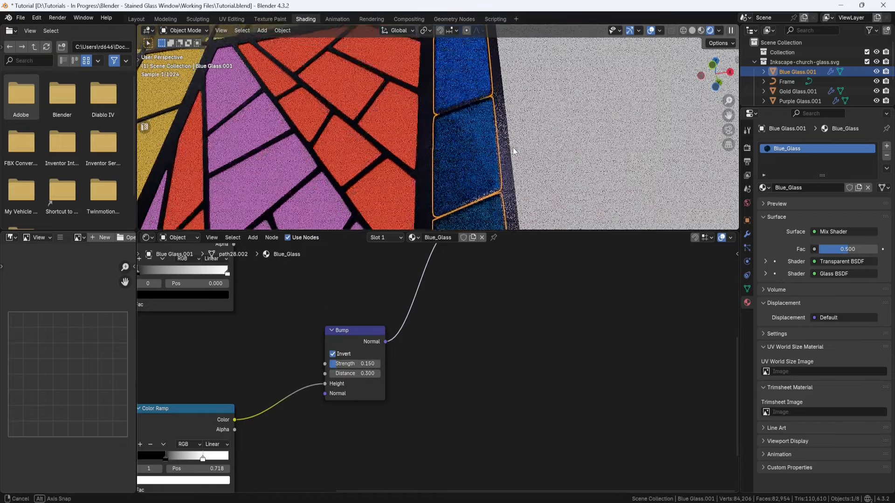
{"action": "scroll", "coordinate": [510, 146], "scroll_direction": "up", "scroll_amount": 3}
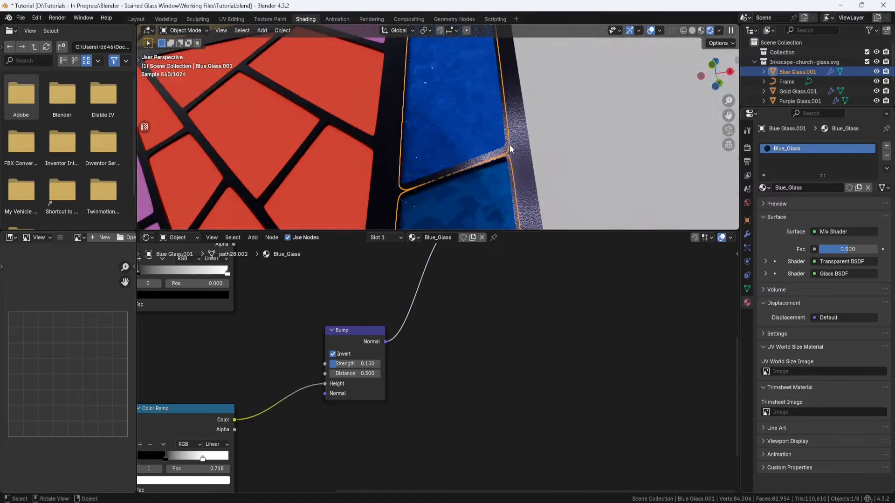
{"action": "middle_click_drag", "start_coordinate": [515, 147], "coordinate": [496, 164]}
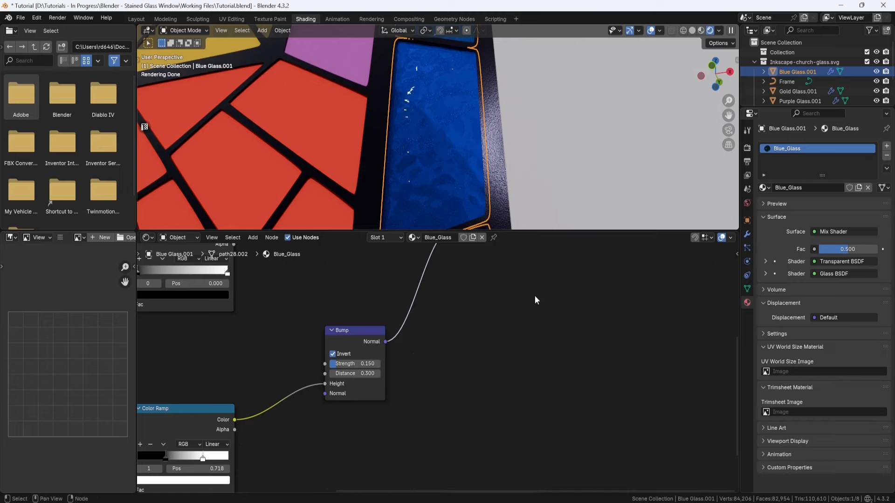
Step: Preview the upper Color Ramp by linking its Color to the Material Output's Surface in place of the Mix Shader
{"action": "scroll", "coordinate": [530, 363], "scroll_direction": "down", "scroll_amount": 2}
{"action": "scroll", "coordinate": [529, 363], "scroll_direction": "down", "scroll_amount": 3}
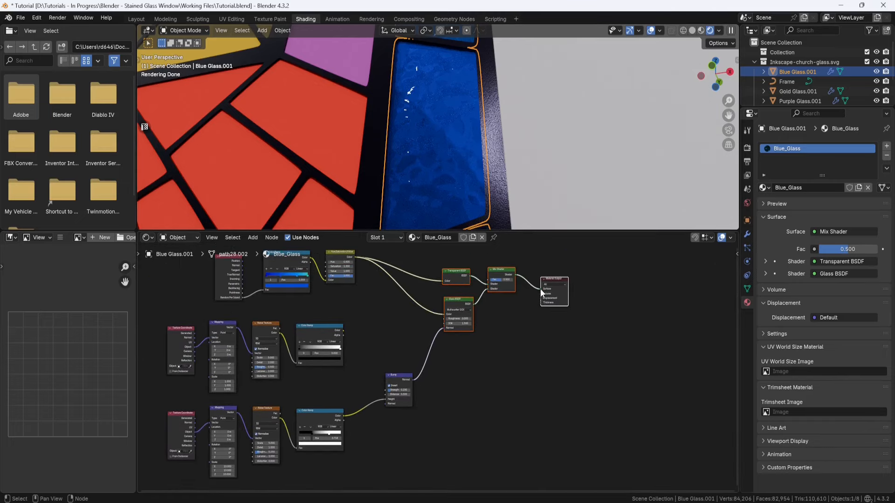
{"action": "left_click_drag", "start_coordinate": [541, 289], "coordinate": [529, 300]}
{"action": "left_click_drag", "start_coordinate": [343, 331], "coordinate": [541, 289]}
Step: Set the upper Mapping node's Scale to 100 on X, Y and Z
{"action": "scroll", "coordinate": [344, 381], "scroll_direction": "up", "scroll_amount": 4}
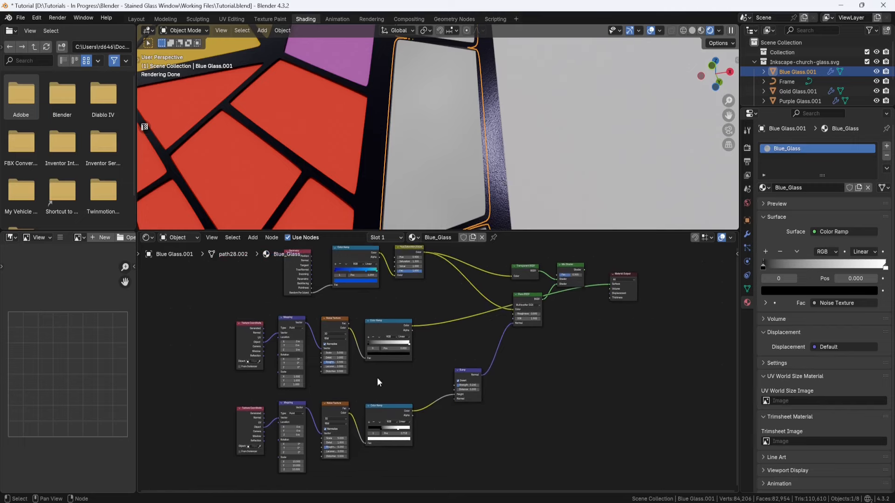
{"action": "left_click", "coordinate": [310, 378]}
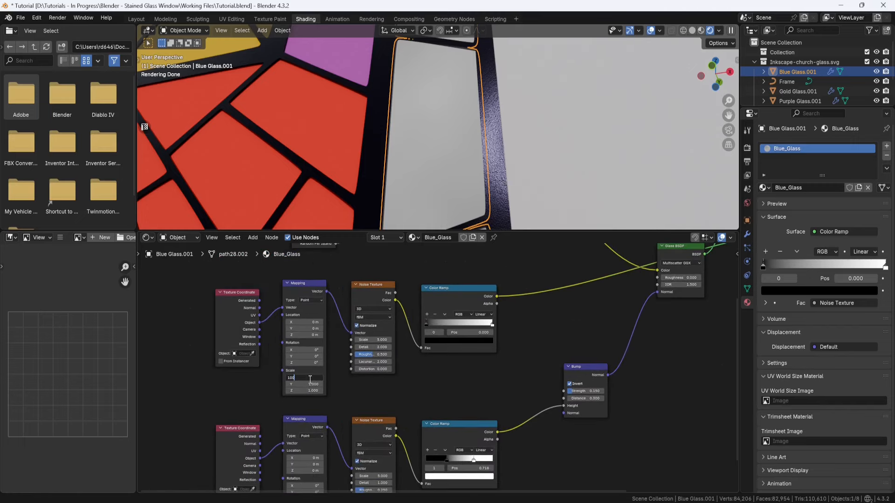
{"action": "type", "text": "100"}
{"action": "left_click", "coordinate": [311, 383]}
{"action": "type", "text": "100"}
{"action": "left_click", "coordinate": [310, 390]}
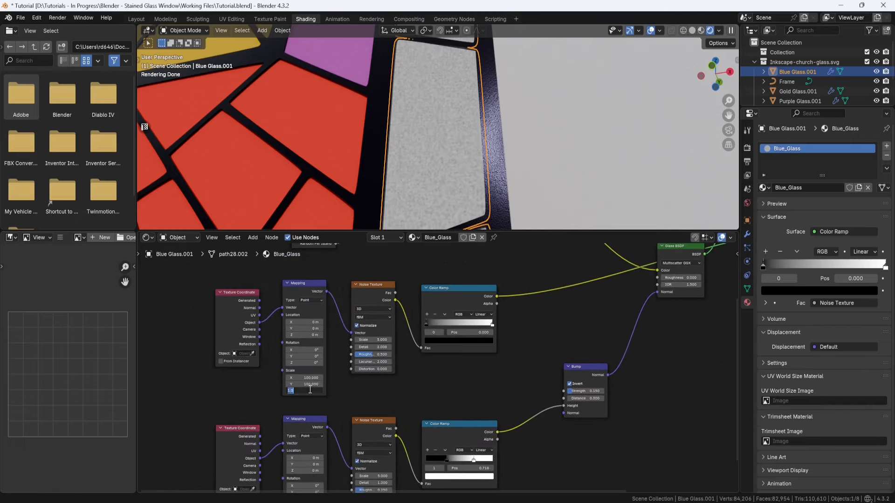
{"action": "type", "text": "100"}
{"action": "key", "text": "Return"}
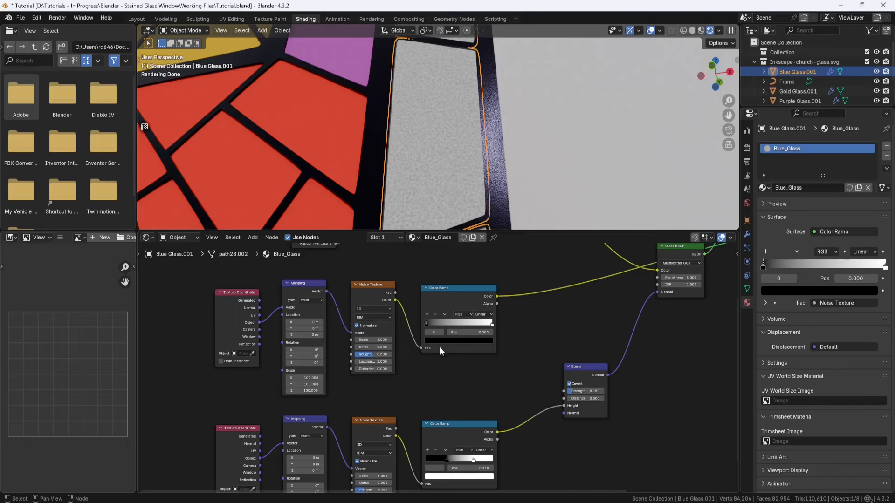
Step: Move the upper Color Ramp's stops inward, with white at about 0.845, and set the upper Noise Texture's Detail to 10
{"action": "left_click_drag", "start_coordinate": [427, 324], "coordinate": [483, 324]}
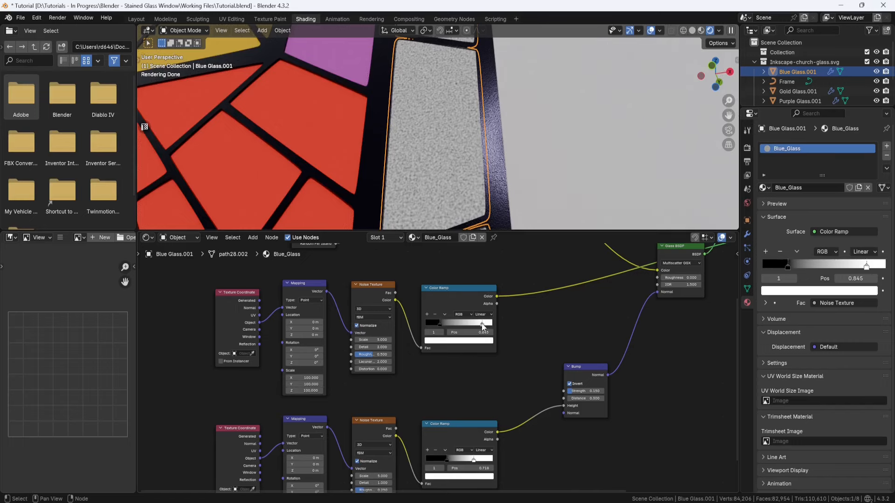
{"action": "scroll", "coordinate": [418, 359], "scroll_direction": "up", "scroll_amount": 2}
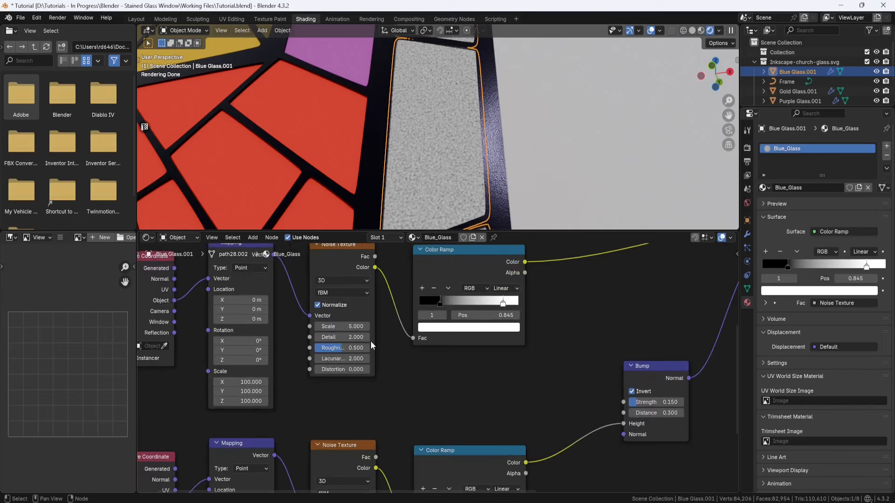
{"action": "middle_click_drag", "start_coordinate": [371, 341], "coordinate": [372, 375]}
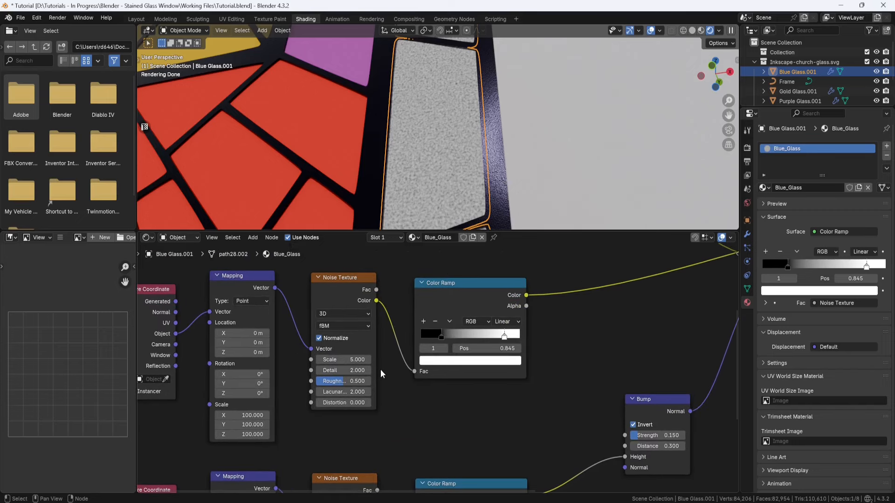
{"action": "left_click", "coordinate": [363, 370]}
{"action": "type", "text": "10"}
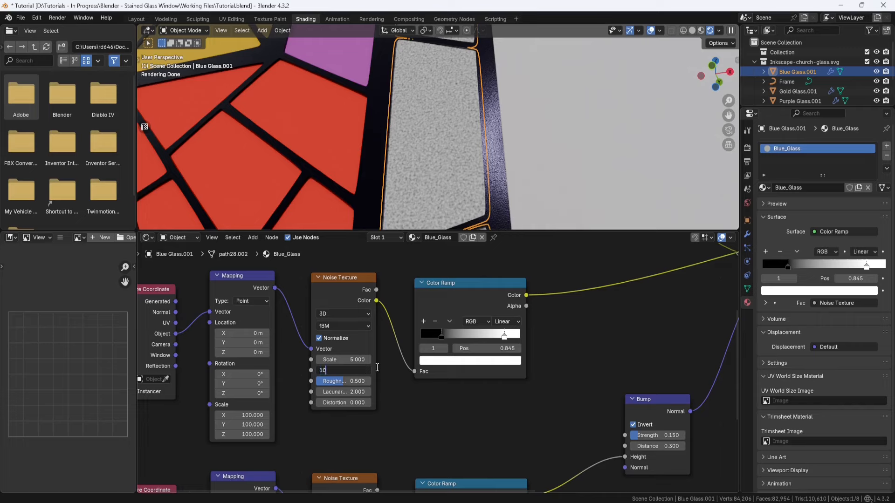
{"action": "key", "text": "Return"}
Step: Sharpen the upper Color Ramp by moving the black stop to about 0.264 and the white stop to about 0.814
{"action": "scroll", "coordinate": [459, 162], "scroll_direction": "up", "scroll_amount": 2}
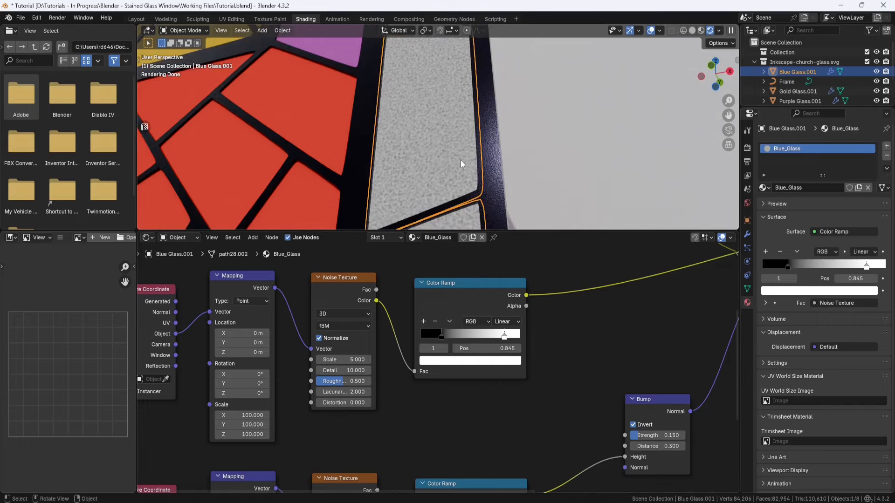
{"action": "scroll", "coordinate": [460, 163], "scroll_direction": "up", "scroll_amount": 2}
{"action": "left_click_drag", "start_coordinate": [442, 336], "coordinate": [449, 333]}
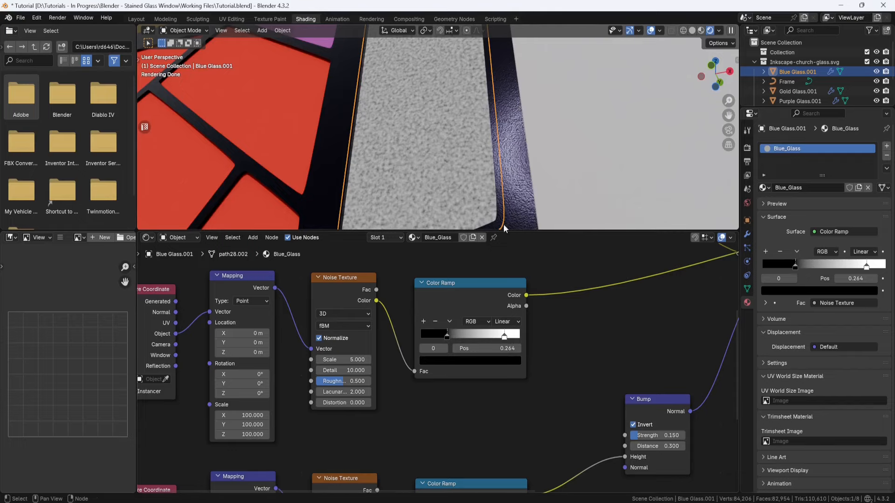
{"action": "left_click_drag", "start_coordinate": [505, 337], "coordinate": [501, 338]}
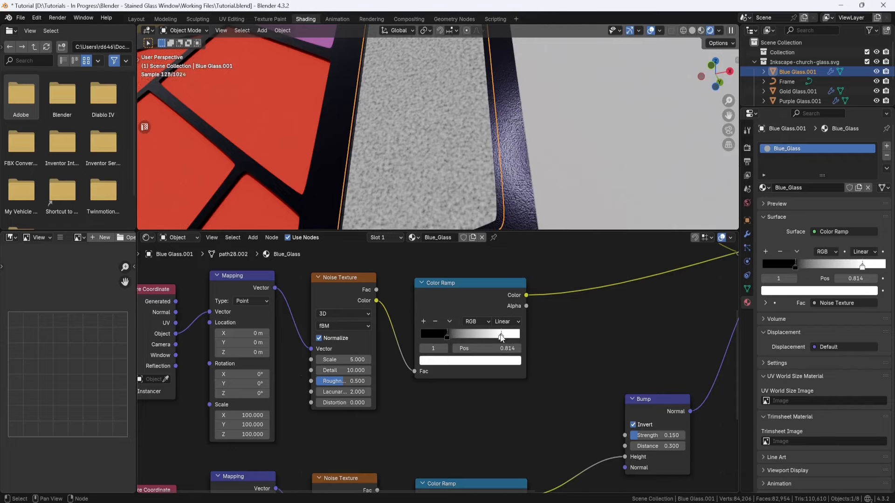
{"action": "scroll", "coordinate": [484, 122], "scroll_direction": "down", "scroll_amount": 3}
{"action": "middle_click_drag", "start_coordinate": [485, 122], "coordinate": [485, 128]}
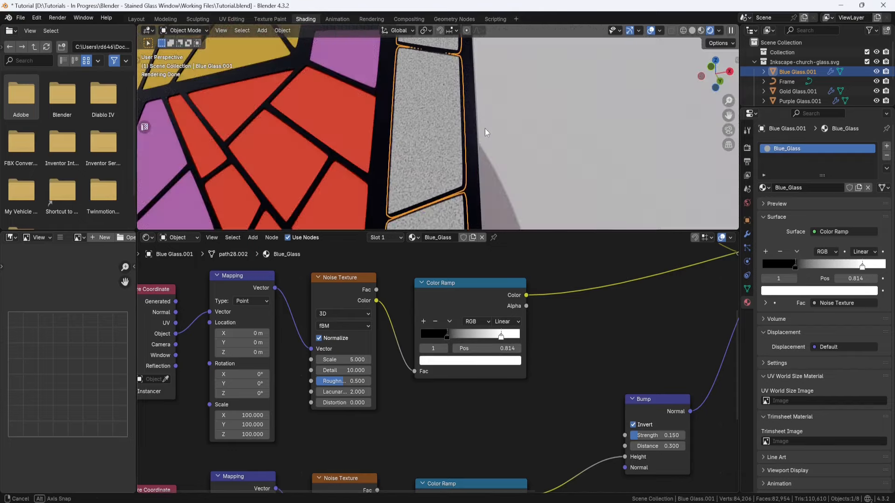
Step: Add a second Bump node on the link between the existing Bump and the Glass BSDF's Normal
{"action": "scroll", "coordinate": [508, 286], "scroll_direction": "down", "scroll_amount": 4}
{"action": "middle_click_drag", "start_coordinate": [509, 286], "coordinate": [480, 362]}
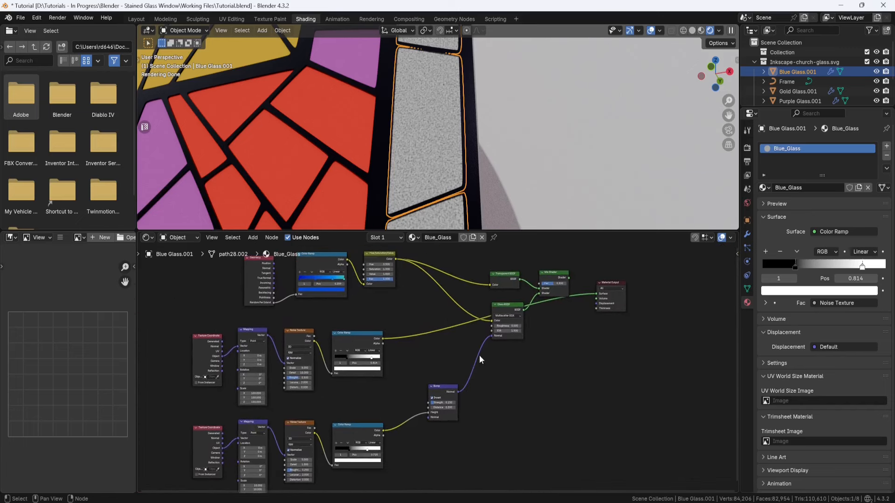
{"action": "key", "text": "shift+a"}
{"action": "left_click", "coordinate": [491, 381]}
{"action": "left_click", "coordinate": [522, 396]}
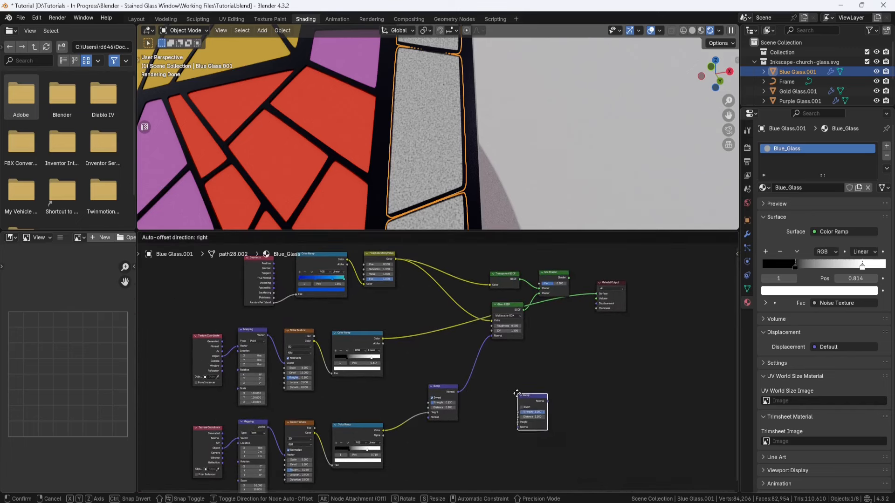
{"action": "left_click", "coordinate": [473, 355]}
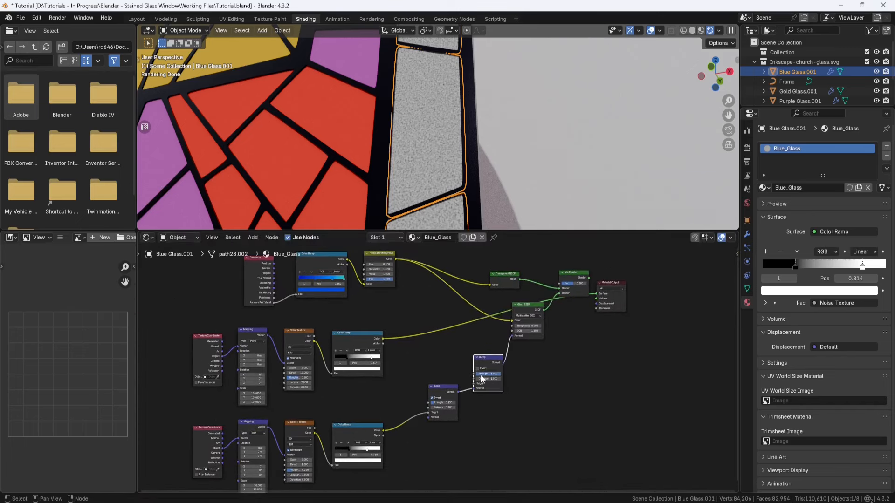
Step: Feed the upper Color Ramp's Color into the new Bump's Height and reconnect the Mix Shader to the Material Output's Surface
{"action": "left_click_drag", "start_coordinate": [446, 390], "coordinate": [437, 401]}
{"action": "scroll", "coordinate": [506, 365], "scroll_direction": "up", "scroll_amount": 3}
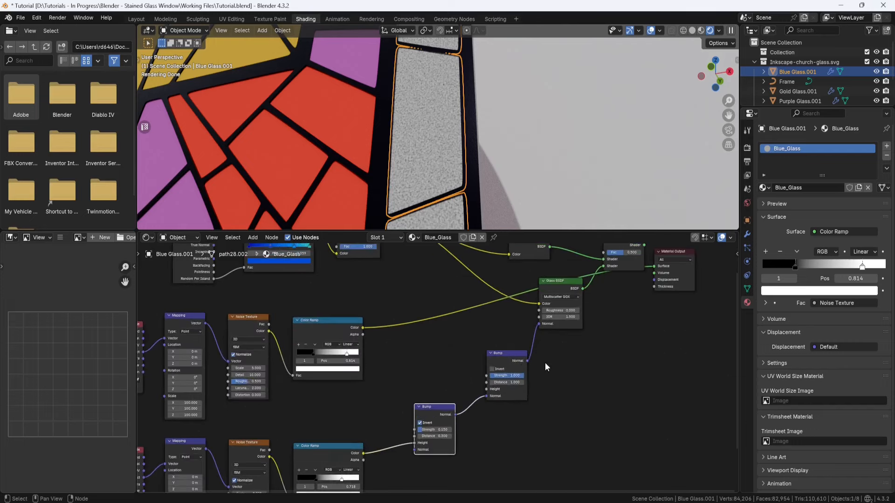
{"action": "left_click_drag", "start_coordinate": [368, 320], "coordinate": [484, 381]}
{"action": "middle_click_drag", "start_coordinate": [626, 300], "coordinate": [588, 343]}
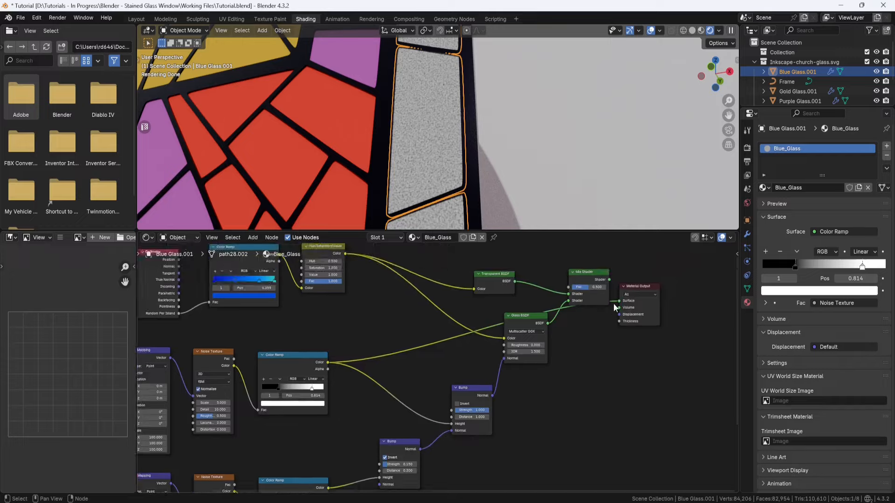
{"action": "left_click_drag", "start_coordinate": [616, 302], "coordinate": [594, 362]}
{"action": "mouse_move", "coordinate": [639, 288]}
{"action": "left_mouse_down"}
{"action": "mouse_move", "coordinate": [659, 282]}
{"action": "mouse_move", "coordinate": [619, 287]}
{"action": "mouse_move", "coordinate": [626, 295]}
{"action": "left_mouse_up"}
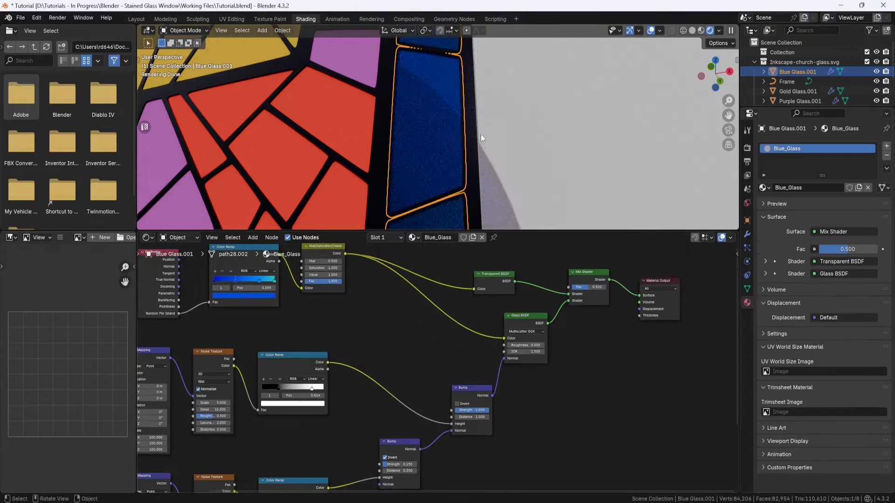
Step: Set the second Bump node's Strength to 0.06 and Distance to 0.2
{"action": "mouse_move", "coordinate": [480, 134]}
{"action": "middle_mouse_down"}
{"action": "mouse_move", "coordinate": [494, 74]}
{"action": "mouse_move", "coordinate": [496, 139]}
{"action": "middle_mouse_up"}
{"action": "scroll", "coordinate": [485, 142], "scroll_direction": "up", "scroll_amount": 3}
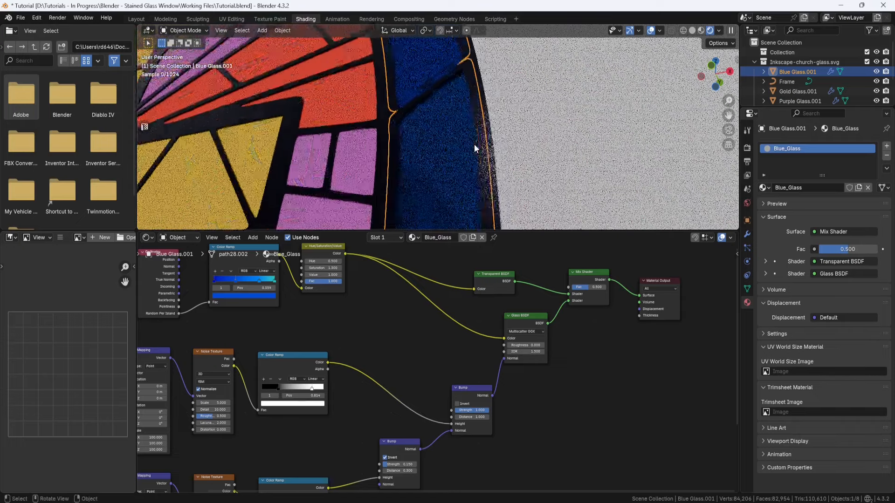
{"action": "scroll", "coordinate": [530, 387], "scroll_direction": "up", "scroll_amount": 4}
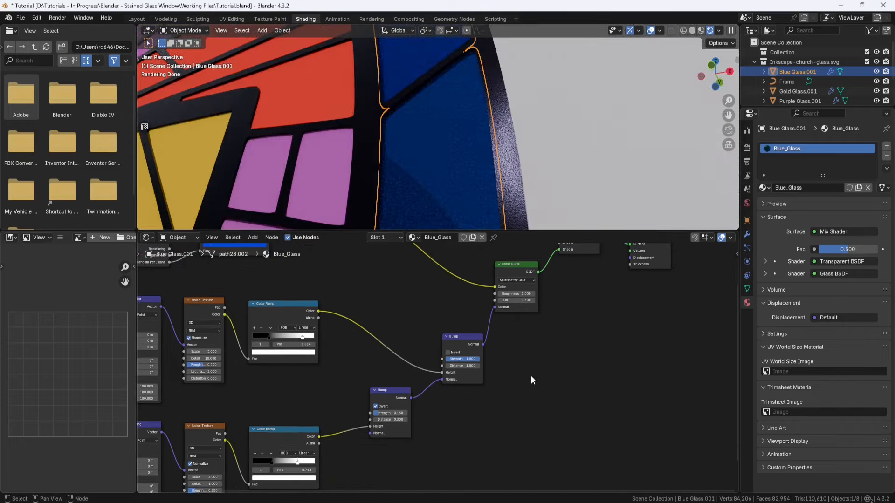
{"action": "left_click", "coordinate": [490, 355]}
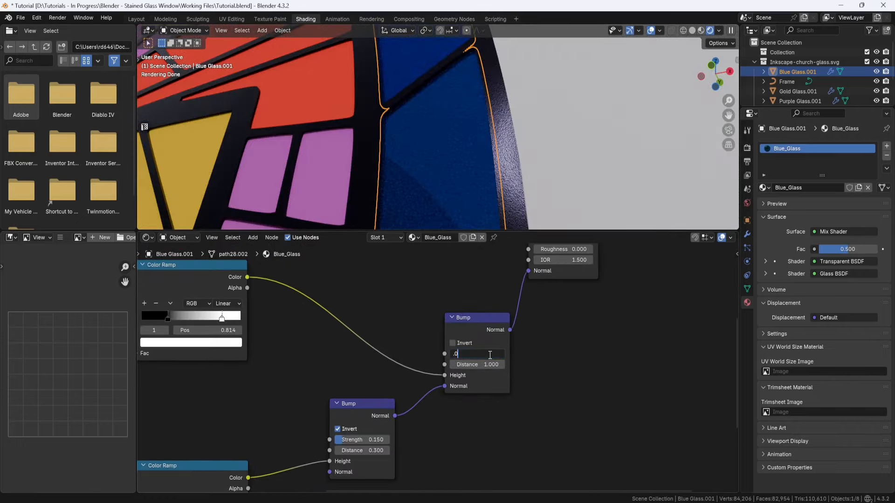
{"action": "key", "text": "Return"}
{"action": "left_click", "coordinate": [490, 366]}
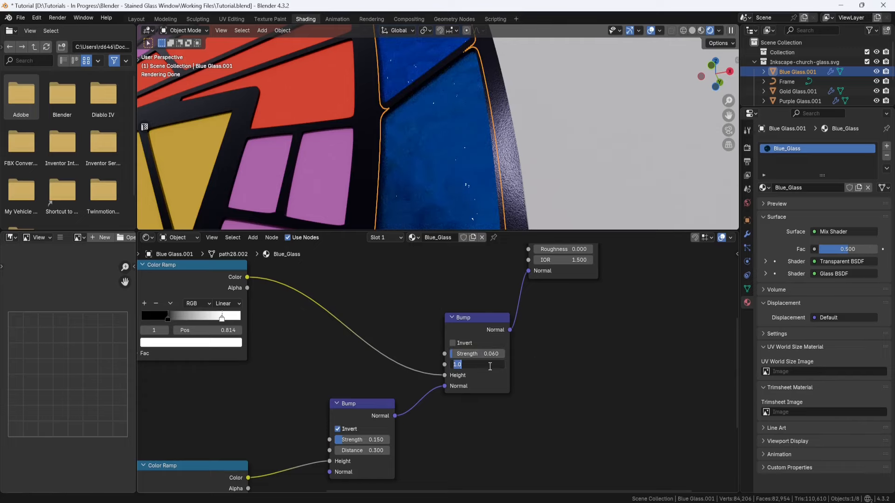
{"action": "key", "text": "Return"}
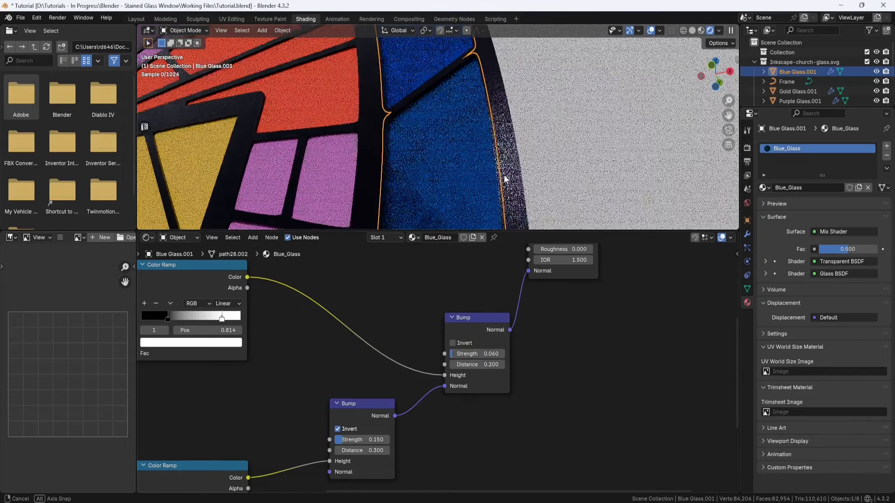
Step: Examine the blue glass's combined bump texture up close and from several angles in the rendered view
{"action": "middle_click_drag", "start_coordinate": [503, 173], "coordinate": [509, 114]}
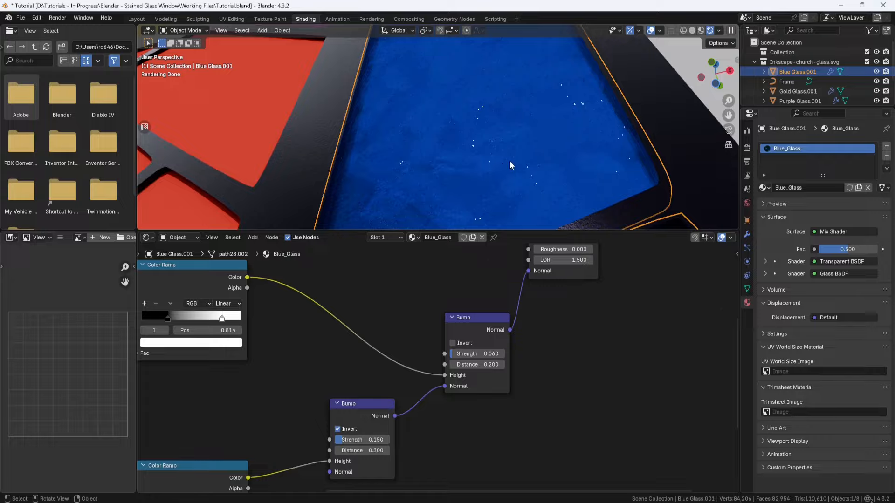
{"action": "scroll", "coordinate": [510, 159], "scroll_direction": "down", "scroll_amount": 10}
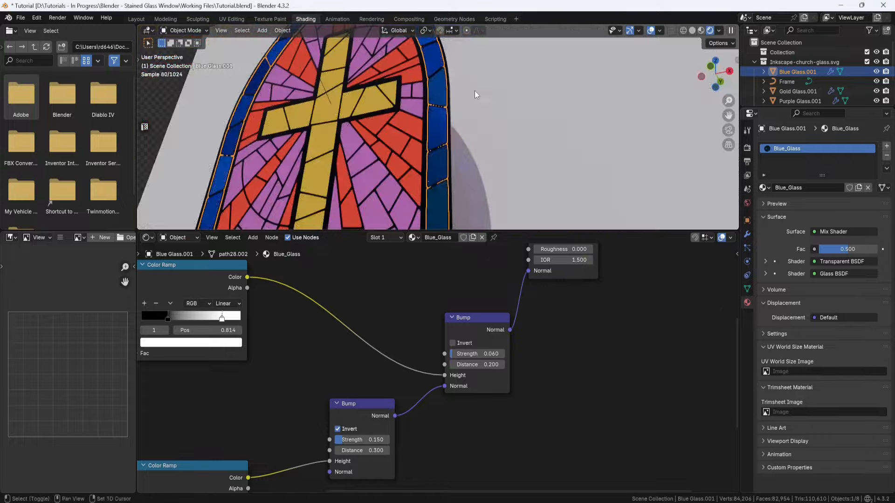
{"action": "scroll", "coordinate": [461, 149], "scroll_direction": "up", "scroll_amount": 10}
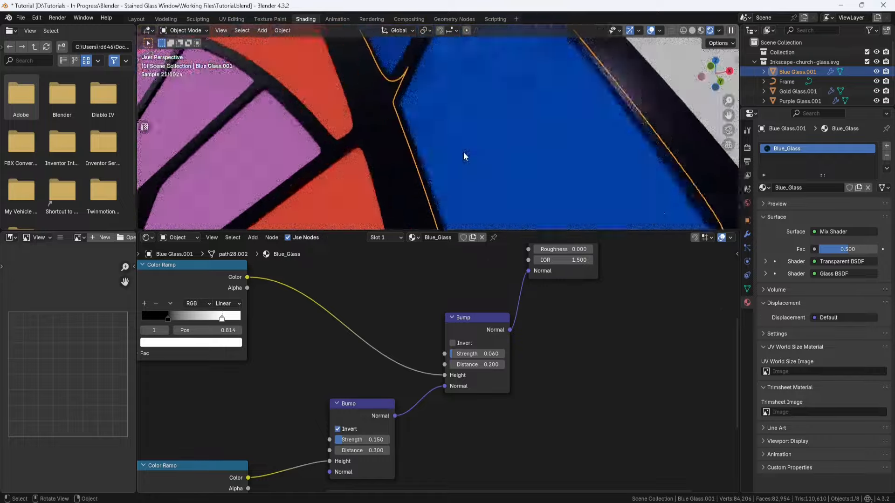
{"action": "scroll", "coordinate": [464, 157], "scroll_direction": "down", "scroll_amount": 5}
{"action": "middle_click_drag", "start_coordinate": [464, 157], "coordinate": [521, 167]}
{"action": "scroll", "coordinate": [444, 125], "scroll_direction": "up", "scroll_amount": 4}
{"action": "scroll", "coordinate": [458, 126], "scroll_direction": "down", "scroll_amount": 3}
{"action": "scroll", "coordinate": [460, 131], "scroll_direction": "up", "scroll_amount": 2}
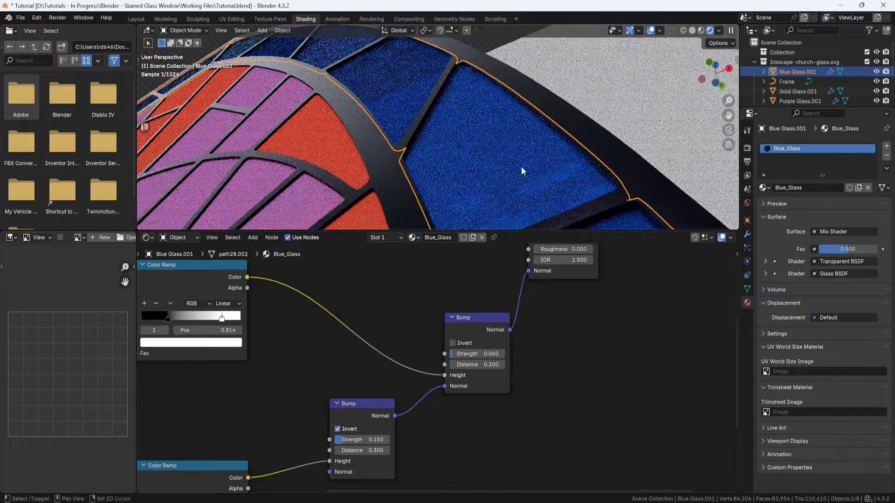
{"action": "left_click_drag", "start_coordinate": [496, 325], "coordinate": [494, 324]}
{"action": "scroll", "coordinate": [490, 331], "scroll_direction": "down", "scroll_amount": 5}
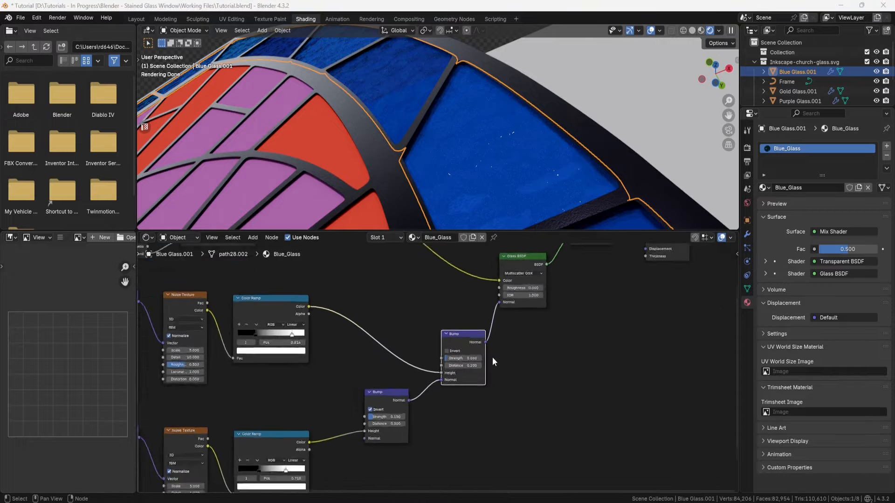
Step: Replace the gold cross glass's SVG material with a new material named Gold_Glass
{"action": "scroll", "coordinate": [379, 137], "scroll_direction": "down", "scroll_amount": 8}
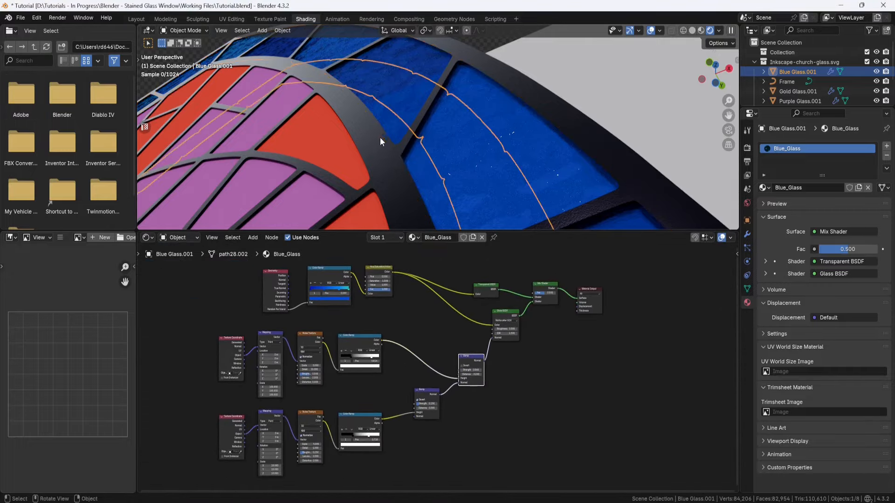
{"action": "middle_click_drag", "start_coordinate": [379, 137], "coordinate": [384, 30]}
{"action": "scroll", "coordinate": [361, 127], "scroll_direction": "down", "scroll_amount": 1}
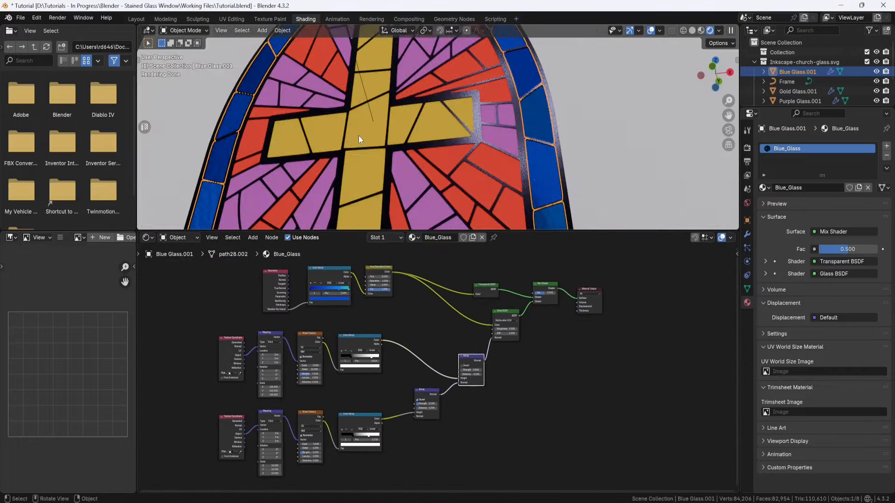
{"action": "left_click", "coordinate": [357, 136]}
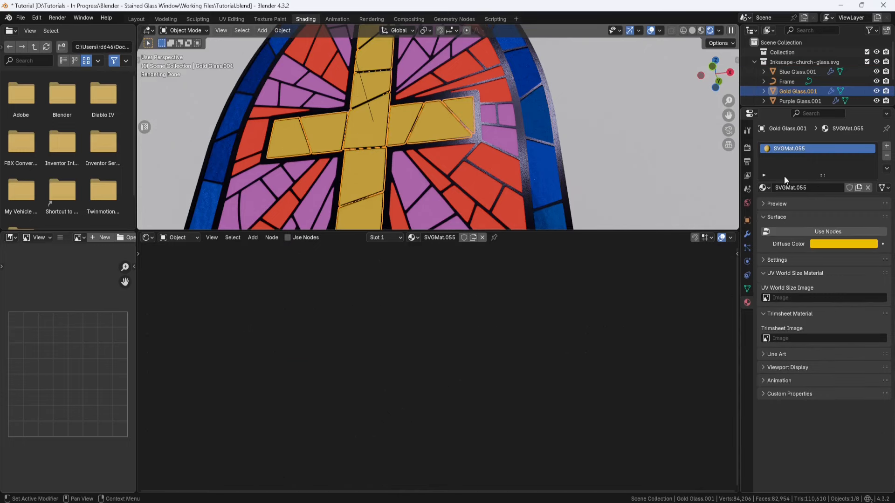
{"action": "left_click", "coordinate": [887, 157]}
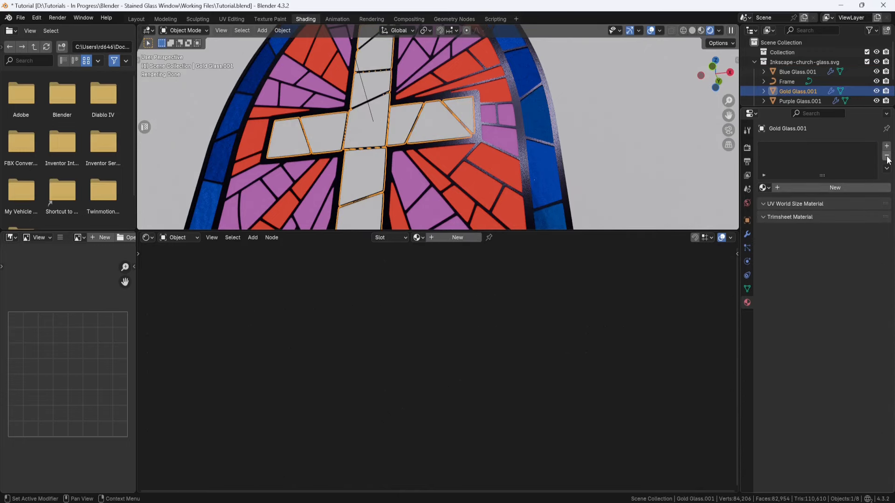
{"action": "left_click", "coordinate": [457, 239]}
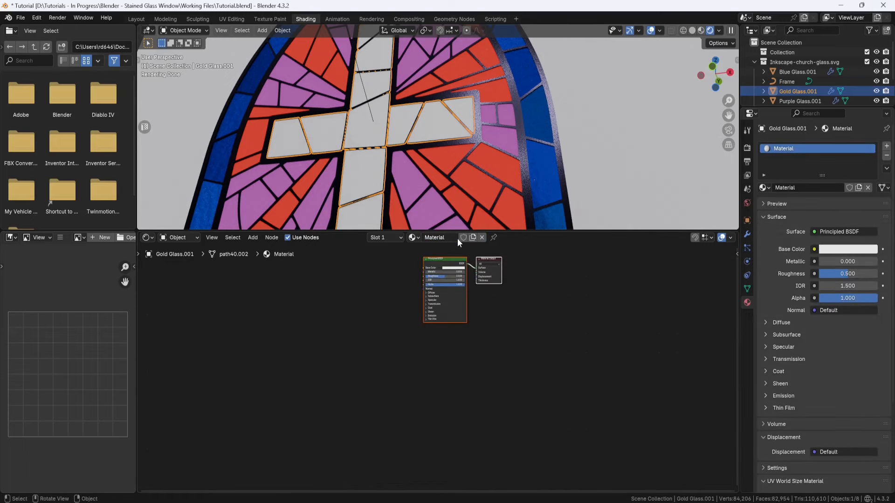
{"action": "double_click", "coordinate": [457, 238]}
{"action": "type", "text": "Gold"}
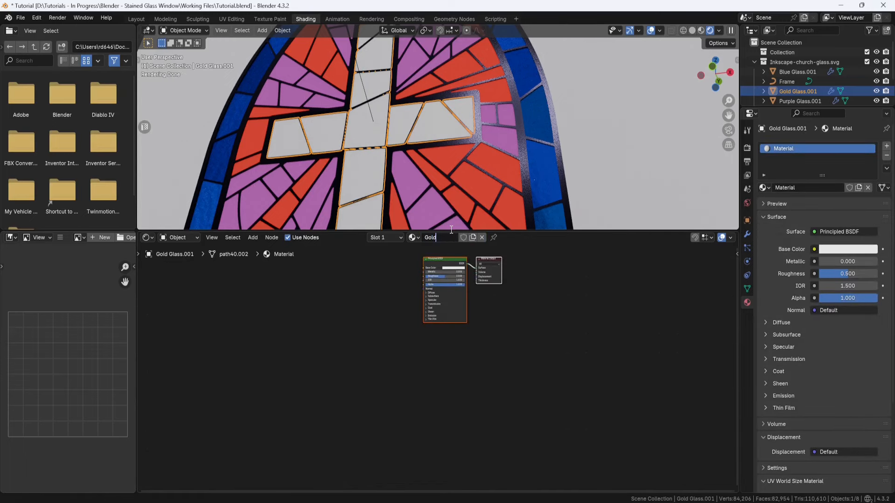
{"action": "type", "text": "_Glass"}
{"action": "key", "text": "Return"}
Step: Copy all Blue_Glass shader nodes except the Material Output into the Gold_Glass material
{"action": "middle_click_drag", "start_coordinate": [389, 274], "coordinate": [466, 330]}
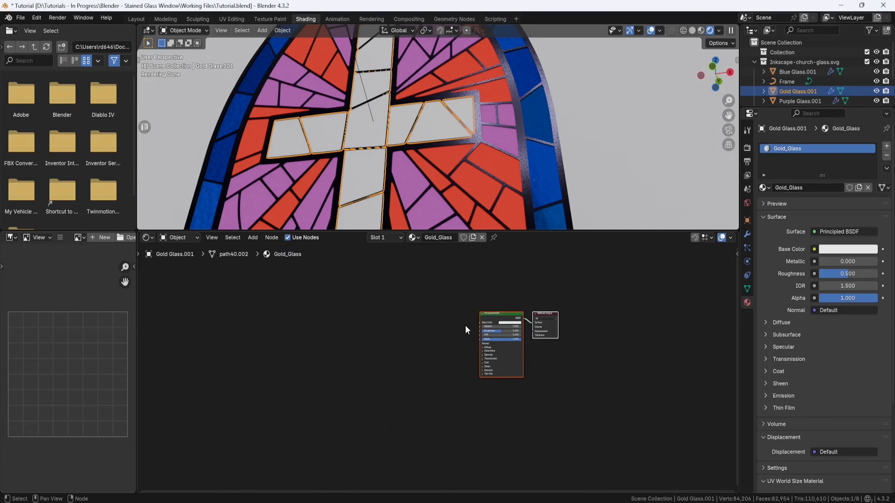
{"action": "left_click", "coordinate": [537, 126]}
{"action": "middle_click_drag", "start_coordinate": [535, 351], "coordinate": [517, 294]}
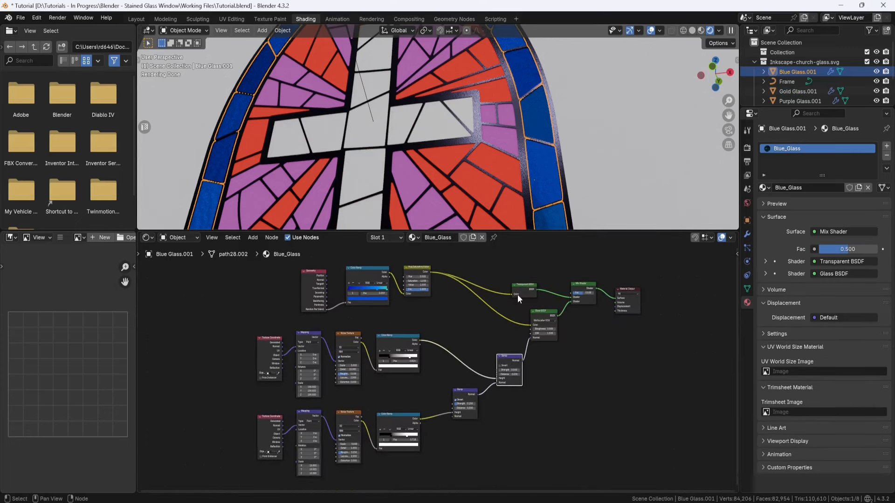
{"action": "left_click_drag", "start_coordinate": [352, 407], "coordinate": [240, 478]}
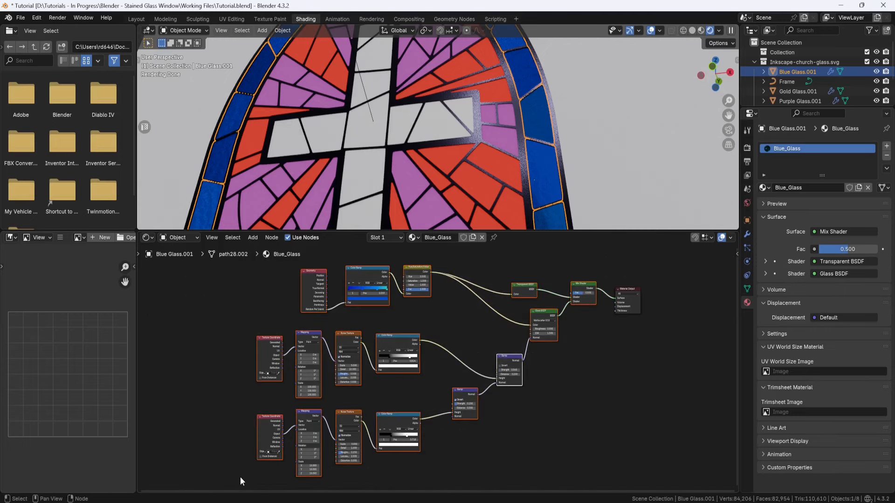
{"action": "left_click", "coordinate": [424, 130]}
{"action": "middle_click_drag", "start_coordinate": [398, 306], "coordinate": [478, 345]}
{"action": "left_click", "coordinate": [368, 342]}
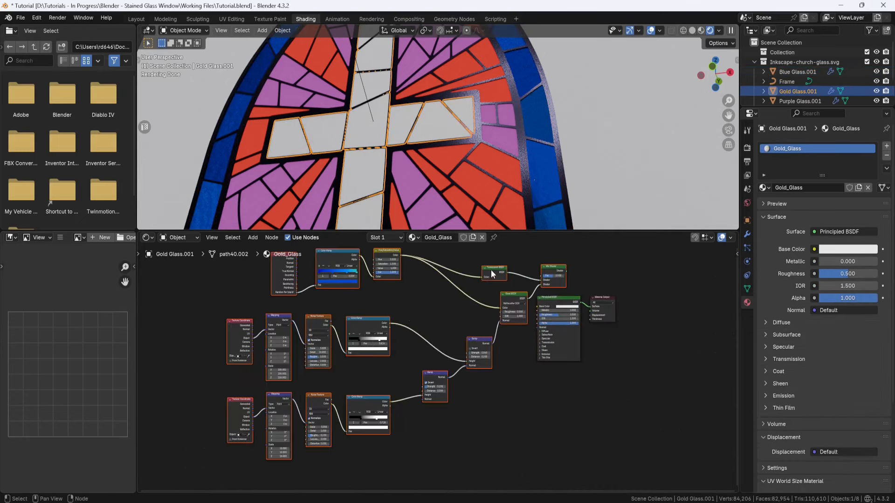
{"action": "left_click_drag", "start_coordinate": [490, 269], "coordinate": [436, 297]}
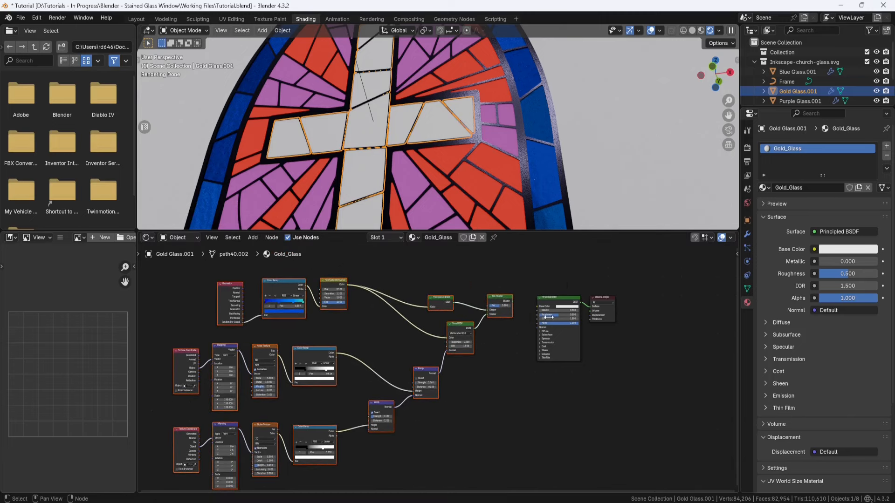
Step: Delete Gold_Glass's Principled BSDF, connect the Mix Shader to the Material Output's Surface, and place the output node closer
{"action": "left_click", "coordinate": [564, 301]}
{"action": "key", "text": "x"}
{"action": "scroll", "coordinate": [590, 287], "scroll_direction": "up", "scroll_amount": 2}
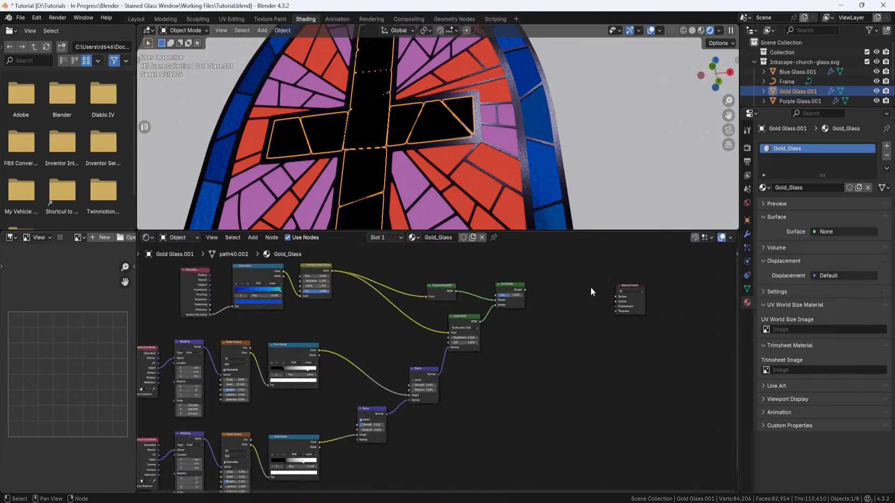
{"action": "middle_click_drag", "start_coordinate": [591, 287], "coordinate": [462, 342]}
{"action": "mouse_move", "coordinate": [430, 322]}
{"action": "left_mouse_down"}
{"action": "mouse_move", "coordinate": [545, 330]}
{"action": "mouse_move", "coordinate": [496, 370]}
{"action": "left_mouse_up"}
{"action": "scroll", "coordinate": [535, 335], "scroll_direction": "down", "scroll_amount": 2}
{"action": "left_click_drag", "start_coordinate": [522, 338], "coordinate": [477, 344]}
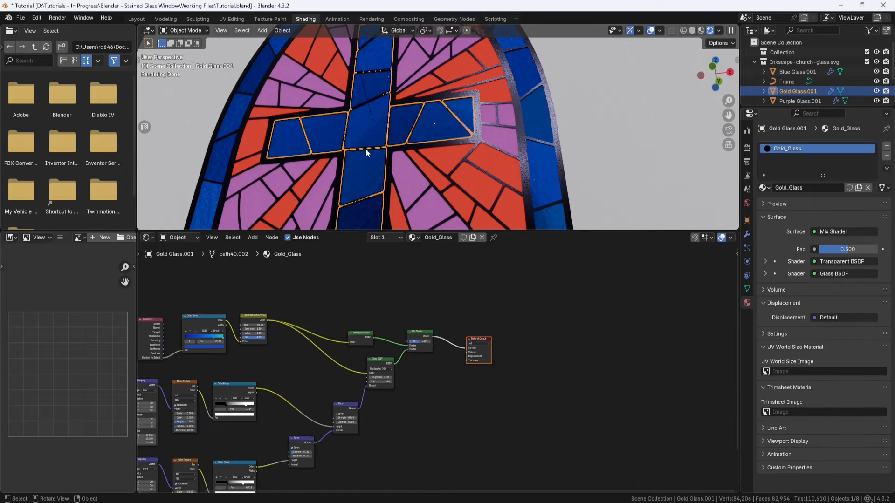
Step: Copy the Dark Orange code from 00_Notes.txt and set the Gold_Glass Color Ramp's first stop to #D16302FF
{"action": "scroll", "coordinate": [295, 391], "scroll_direction": "up", "scroll_amount": 4}
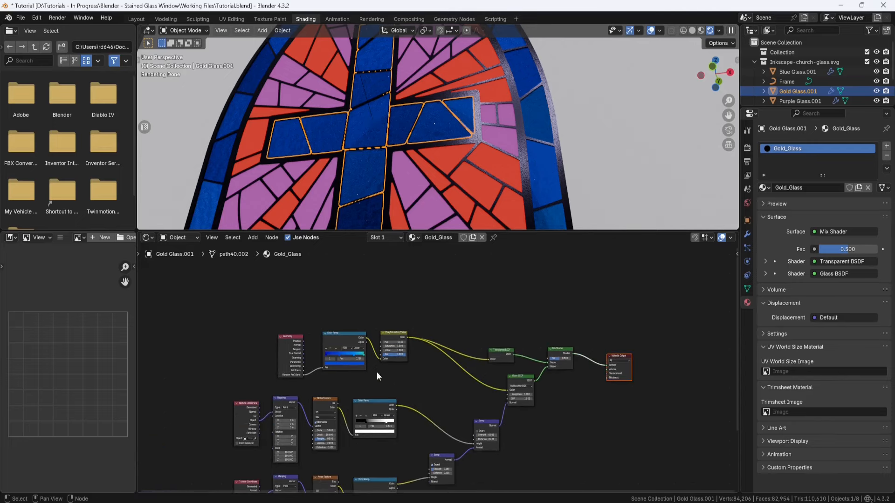
{"action": "middle_click_drag", "start_coordinate": [290, 385], "coordinate": [464, 409]}
{"action": "scroll", "coordinate": [420, 406], "scroll_direction": "up", "scroll_amount": 2}
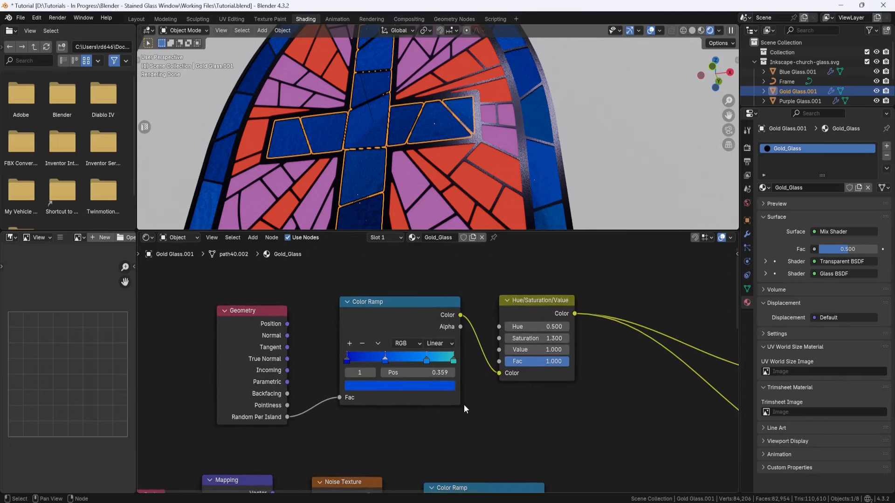
{"action": "key", "text": "alt+Tab"}
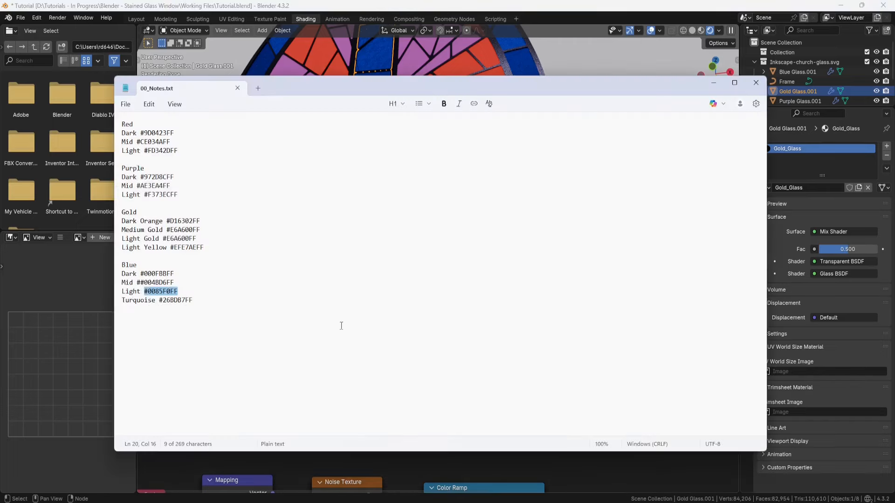
{"action": "left_click_drag", "start_coordinate": [202, 221], "coordinate": [167, 222]}
{"action": "key", "text": "ctrl+c"}
{"action": "key", "text": "alt+Tab"}
{"action": "left_click", "coordinate": [405, 386]}
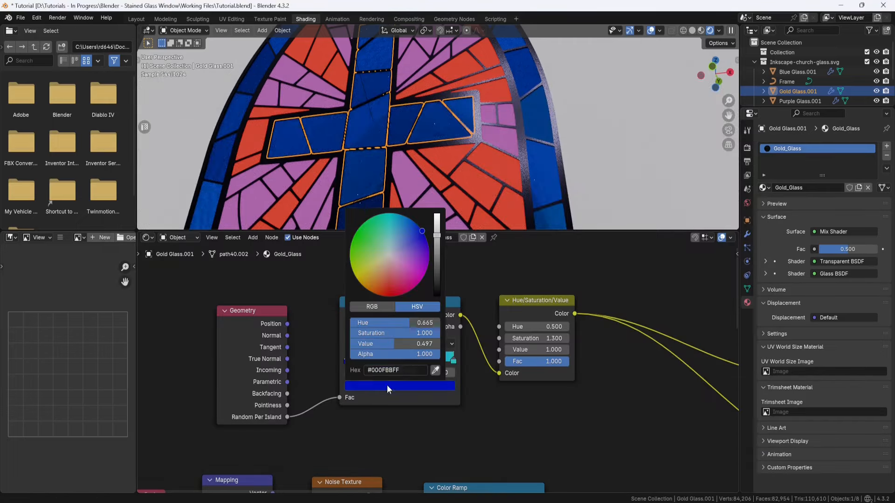
{"action": "left_click", "coordinate": [406, 370]}
{"action": "key", "text": "ctrl+v"}
{"action": "key", "text": "Return"}
Step: Copy the Light Yellow code from the notes and set the gold Color Ramp's last stop to #EFE7AEFF
{"action": "key", "text": "alt+Tab"}
{"action": "left_click_drag", "start_coordinate": [204, 247], "coordinate": [170, 247]}
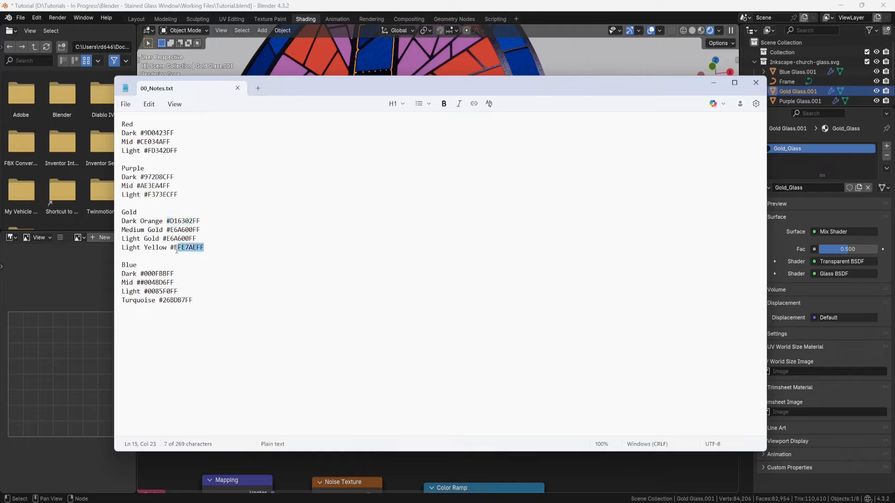
{"action": "key", "text": "ctrl+c"}
{"action": "key", "text": "alt+Tab"}
{"action": "left_click", "coordinate": [406, 386]}
{"action": "left_click", "coordinate": [406, 370]}
{"action": "key", "text": "ctrl+v"}
{"action": "key", "text": "Return"}
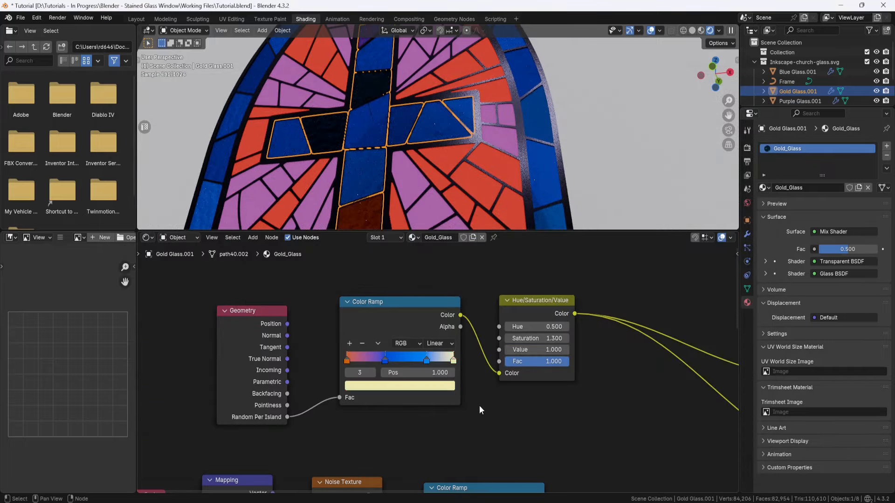
Step: Copy the Medium Gold code from the notes and set the gold Color Ramp's second stop to #E6A600FF
{"action": "key", "text": "alt+Tab"}
{"action": "left_click_drag", "start_coordinate": [202, 229], "coordinate": [163, 239]}
{"action": "key", "text": "ctrl+c"}
{"action": "key", "text": "alt+Tab"}
{"action": "left_click", "coordinate": [384, 360]}
{"action": "left_click", "coordinate": [403, 386]}
{"action": "left_click", "coordinate": [397, 370]}
{"action": "key", "text": "ctrl+v"}
{"action": "key", "text": "Return"}
Step: Copy the Light Gold code from the notes and set the gold Color Ramp's third stop to #E6A600FF
{"action": "key", "text": "alt+Tab"}
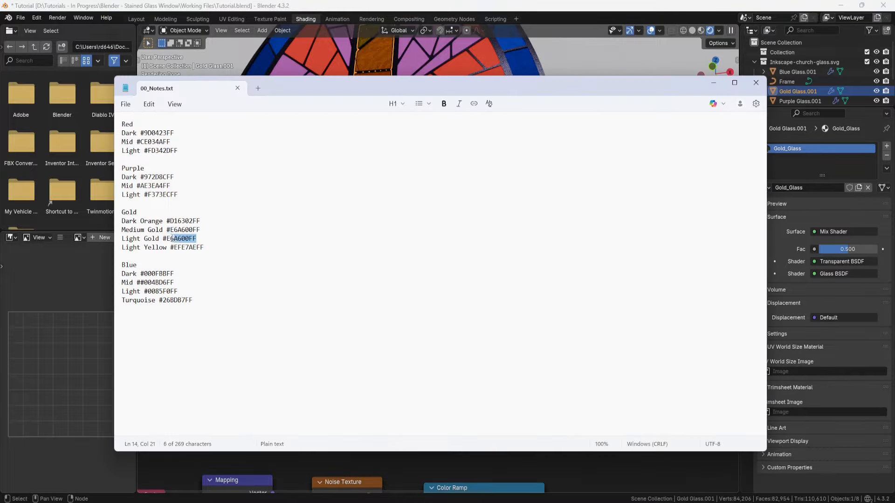
{"action": "key", "text": "ctrl+c"}
{"action": "key", "text": "alt+Tab"}
{"action": "left_click", "coordinate": [427, 360]}
{"action": "left_click", "coordinate": [403, 386]}
{"action": "left_click", "coordinate": [396, 368]}
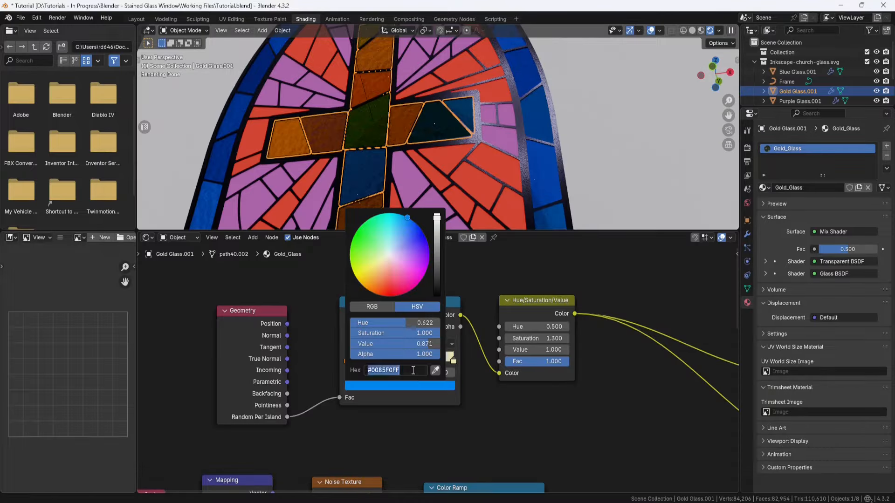
{"action": "key", "text": "ctrl+v"}
{"action": "key", "text": "Return"}
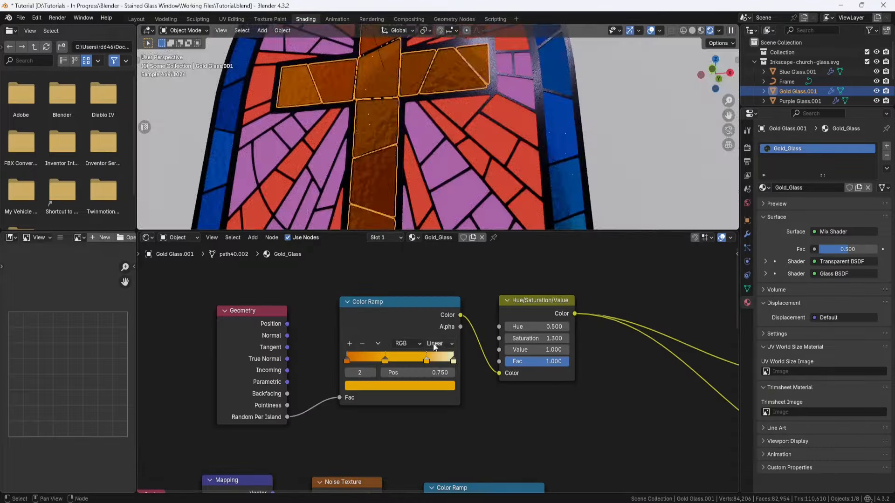
Step: Shift the gold ramp's middle stops toward the orange end, with the third at 0.532, and slightly brighten the pale yellow stop
{"action": "left_click_drag", "start_coordinate": [426, 360], "coordinate": [405, 359]}
{"action": "middle_click_drag", "start_coordinate": [429, 186], "coordinate": [482, 133]}
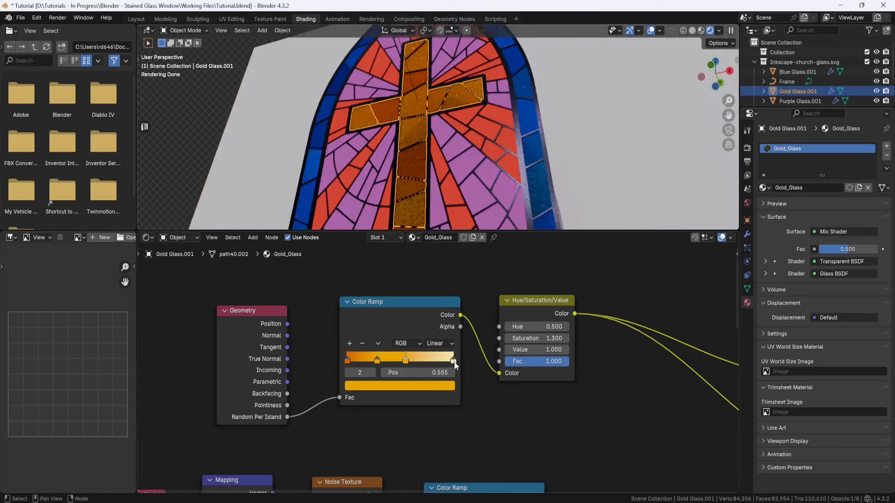
{"action": "left_click", "coordinate": [453, 361]}
{"action": "left_click", "coordinate": [431, 386]}
{"action": "left_click_drag", "start_coordinate": [436, 218], "coordinate": [437, 217]}
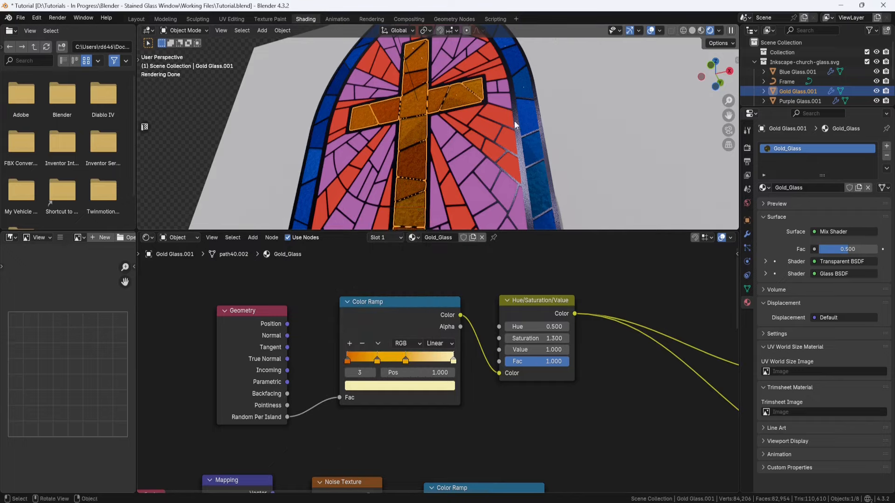
{"action": "middle_click_drag", "start_coordinate": [516, 125], "coordinate": [520, 140]}
{"action": "left_click_drag", "start_coordinate": [405, 362], "coordinate": [404, 362]}
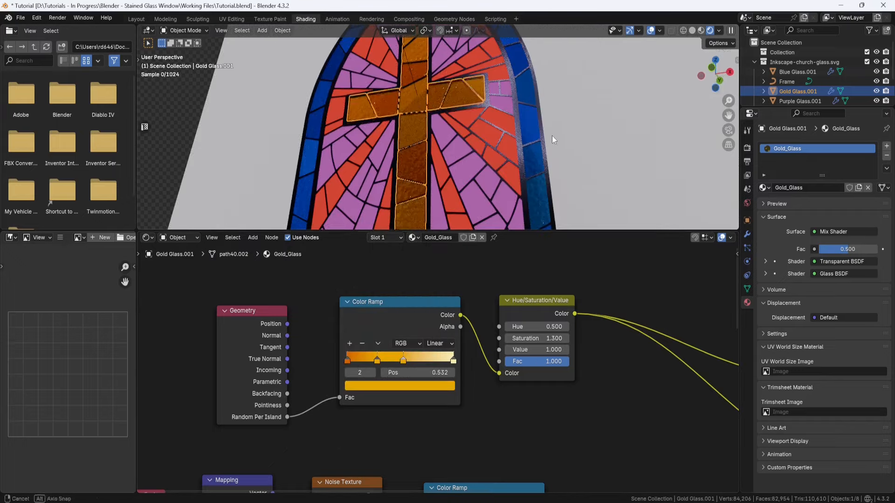
{"action": "middle_click_drag", "start_coordinate": [591, 139], "coordinate": [587, 145]}
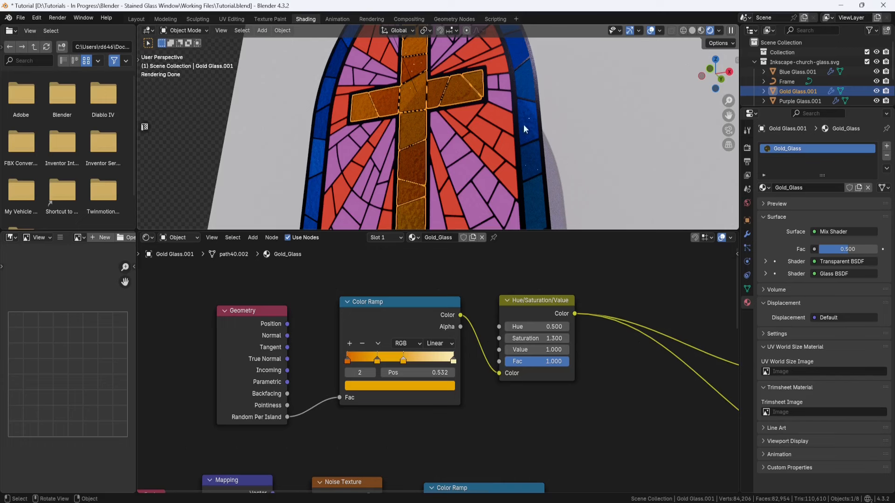
Step: Replace the red glass's existing material with a new material named Red_Glass
{"action": "left_click", "coordinate": [500, 116]}
{"action": "left_click", "coordinate": [886, 155]}
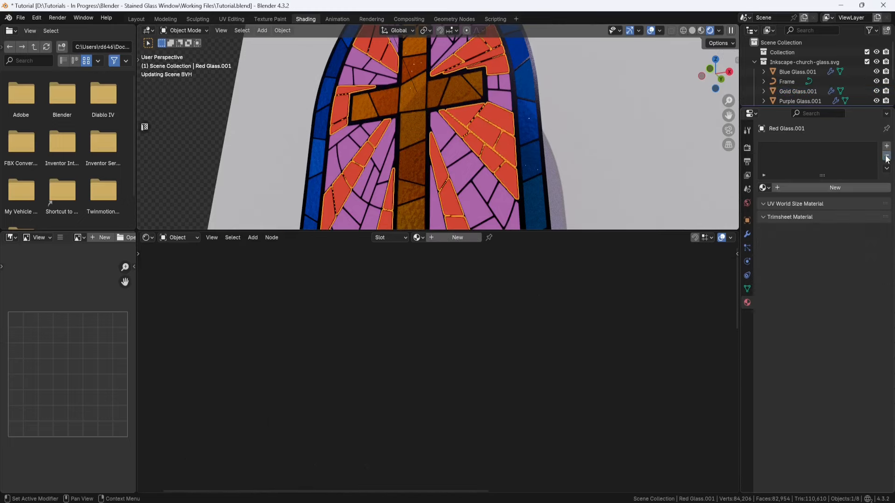
{"action": "left_click", "coordinate": [464, 239]}
{"action": "double_click", "coordinate": [444, 238]}
{"action": "type", "text": "Red_Gla"}
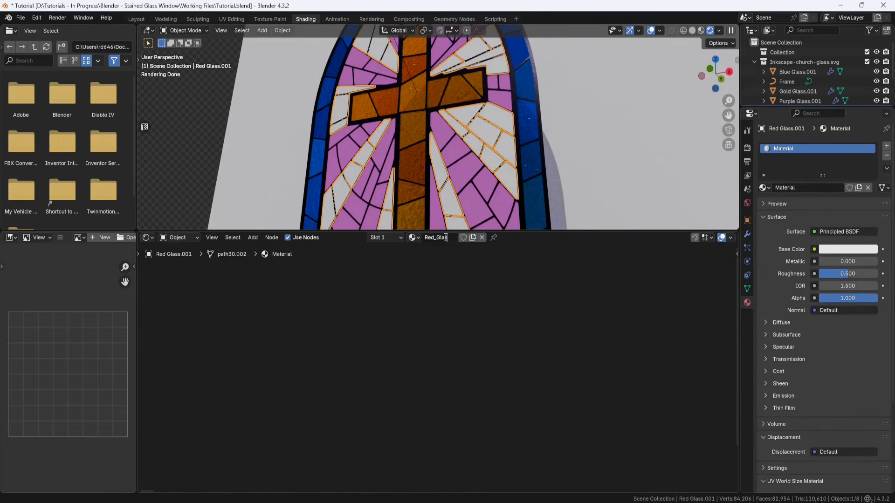
{"action": "type", "text": "ss"}
{"action": "key", "text": "Return"}
{"action": "key", "text": "Home"}
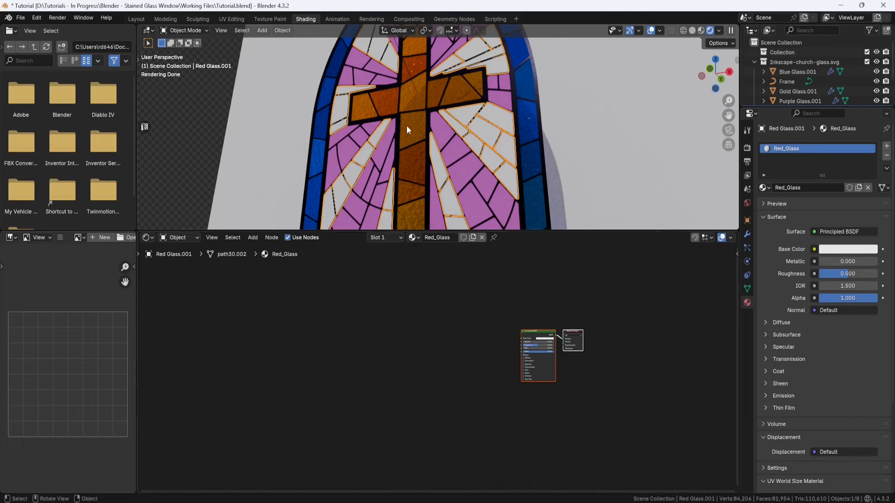
Step: Copy all Gold_Glass shader nodes except the Material Output into the Red_Glass material
{"action": "left_click", "coordinate": [407, 130]}
{"action": "key", "text": "Home"}
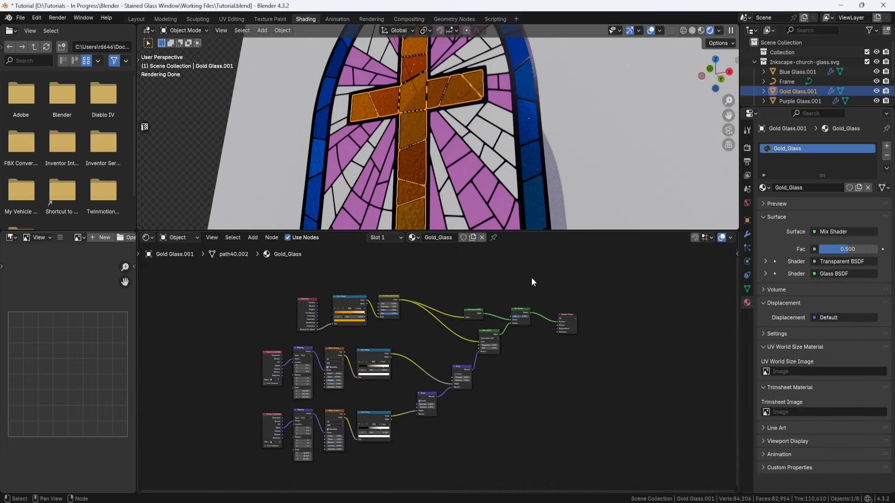
{"action": "left_click_drag", "start_coordinate": [531, 277], "coordinate": [259, 463]}
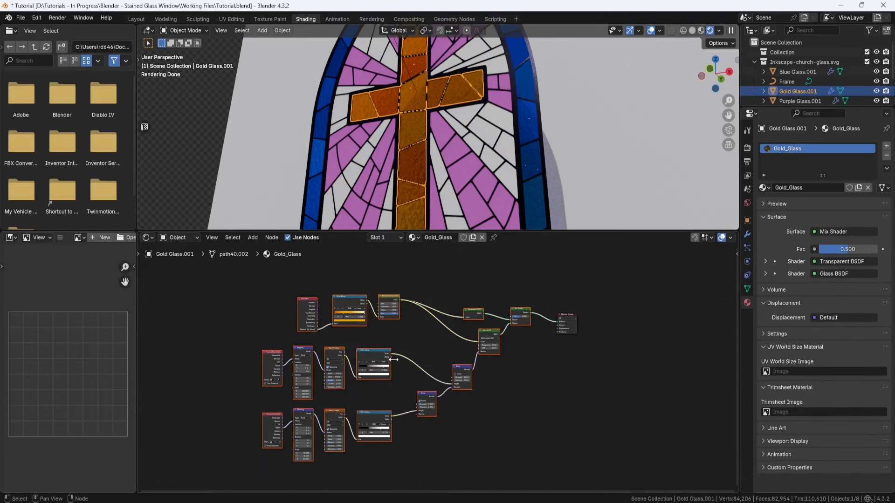
{"action": "key", "text": "ctrl+c"}
{"action": "left_click", "coordinate": [486, 132]}
{"action": "key", "text": "ctrl+v"}
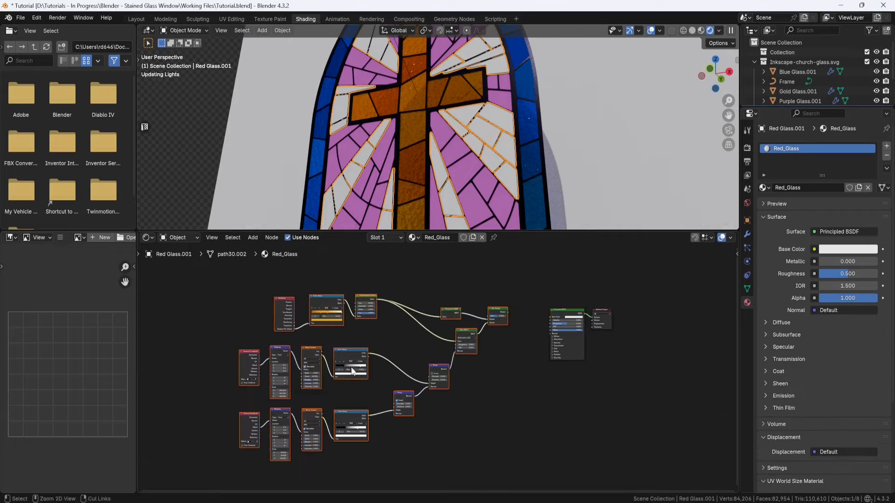
Step: Delete Red_Glass's Principled BSDF and connect the Mix Shader to the Material Output's Surface, moving the output node closer
{"action": "left_click", "coordinate": [566, 317]}
{"action": "key", "text": "x"}
{"action": "scroll", "coordinate": [606, 301], "scroll_direction": "up", "scroll_amount": 3}
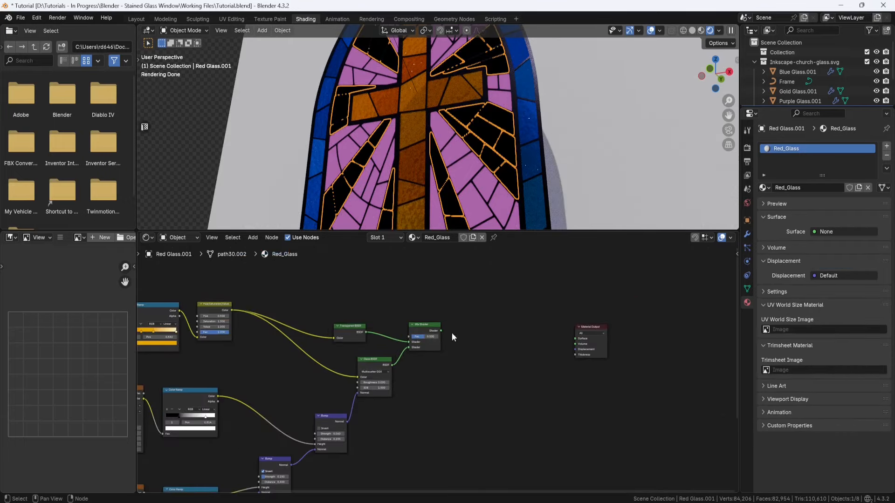
{"action": "left_click_drag", "start_coordinate": [441, 330], "coordinate": [511, 340]}
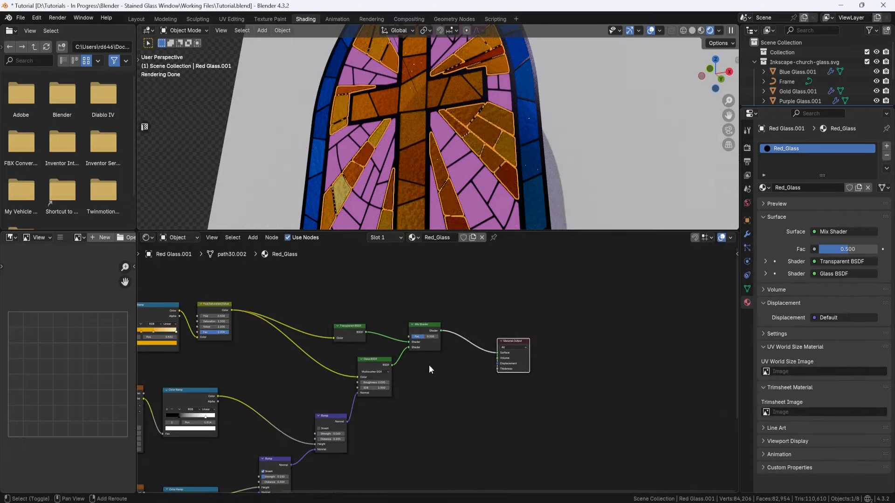
{"action": "middle_click_drag", "start_coordinate": [429, 366], "coordinate": [613, 343], "text": "shift"}
{"action": "scroll", "coordinate": [314, 316], "scroll_direction": "up", "scroll_amount": 9}
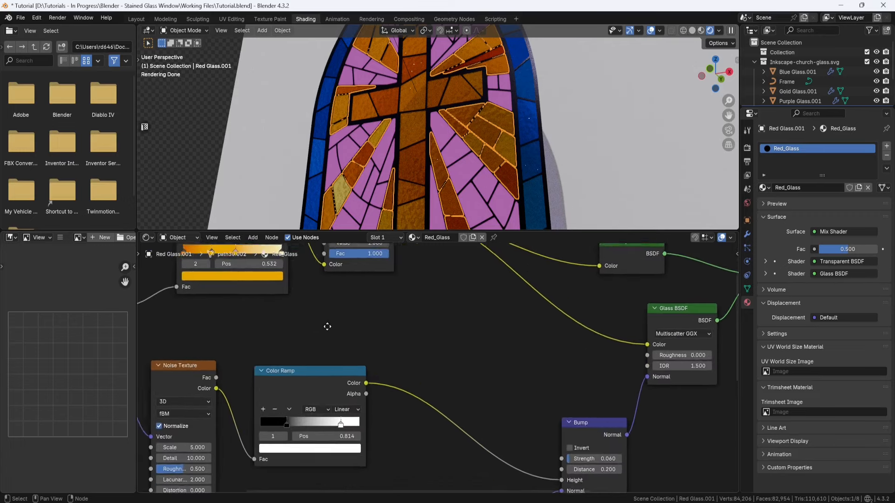
Step: Delete the second stop of Red_Glass's colour-variation ramp and set its first stop to the Red Dark colour #9D0423FF from 00_Notes.txt
{"action": "middle_click_drag", "start_coordinate": [327, 327], "coordinate": [430, 418]}
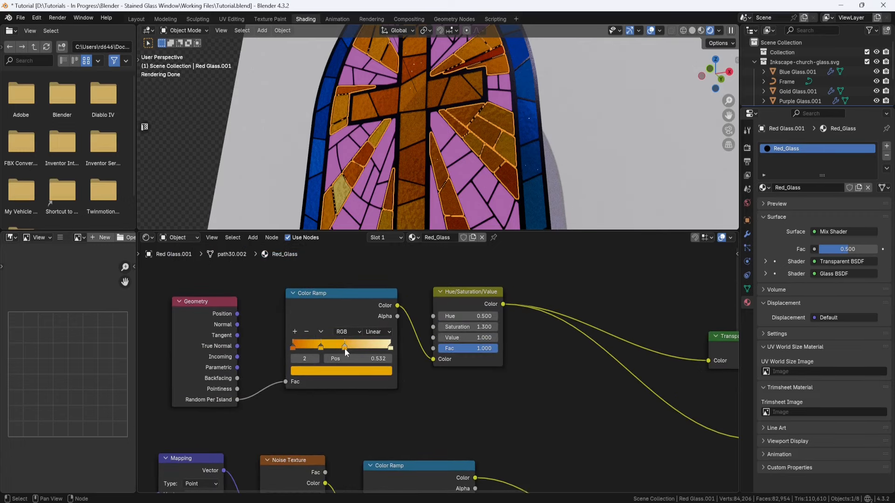
{"action": "left_click", "coordinate": [321, 349]}
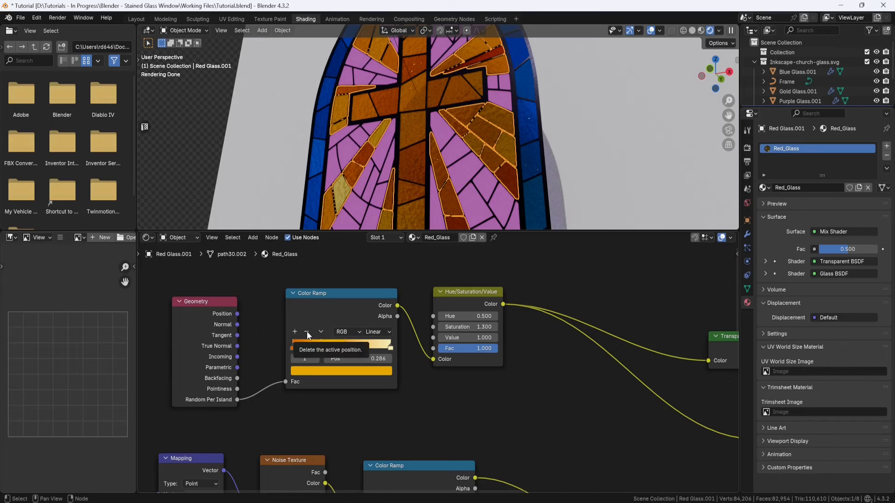
{"action": "left_click", "coordinate": [306, 331]}
{"action": "key", "text": "alt+Tab"}
{"action": "left_click_drag", "start_coordinate": [173, 133], "coordinate": [140, 133]}
{"action": "left_click", "coordinate": [714, 86]}
{"action": "left_click", "coordinate": [342, 371]}
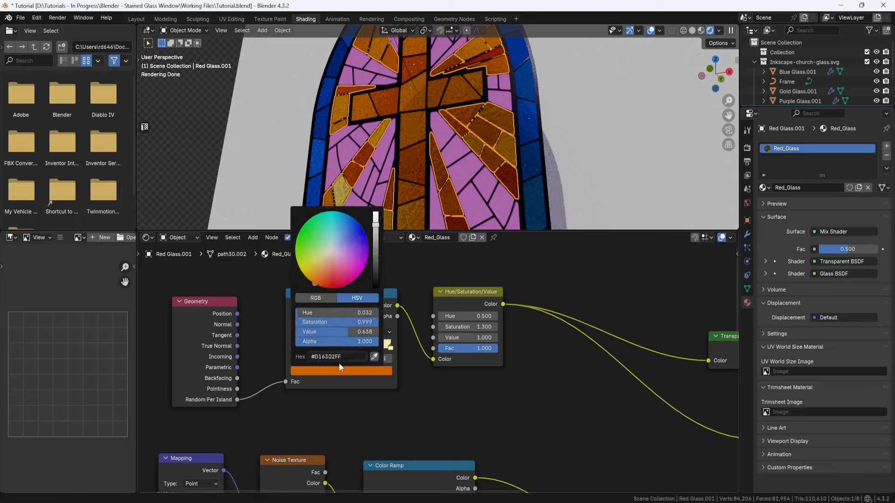
{"action": "key", "text": "ctrl+v"}
Step: Copy the Red Light colour #FD342DFF from 00_Notes.txt and apply it to the ramp's last stop
{"action": "key", "text": "alt+Tab"}
{"action": "left_click_drag", "start_coordinate": [178, 150], "coordinate": [145, 154]}
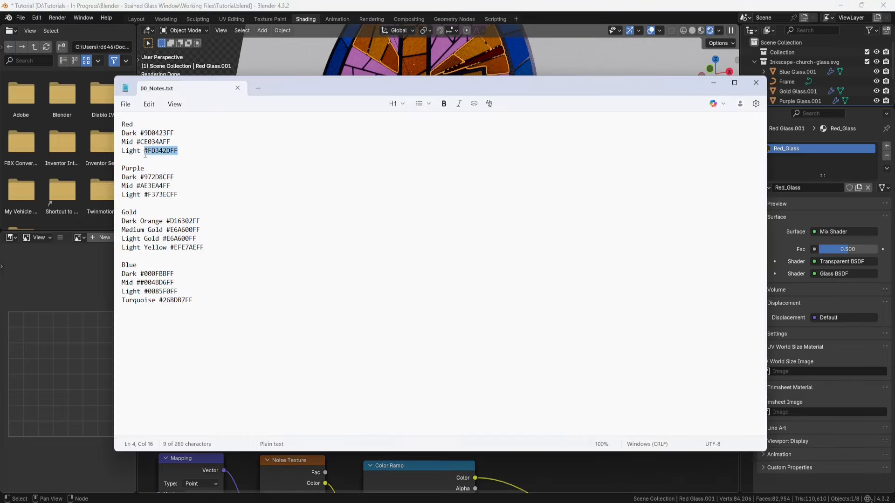
{"action": "key", "text": "ctrl+c"}
{"action": "left_click", "coordinate": [713, 83]}
{"action": "left_click", "coordinate": [342, 370]}
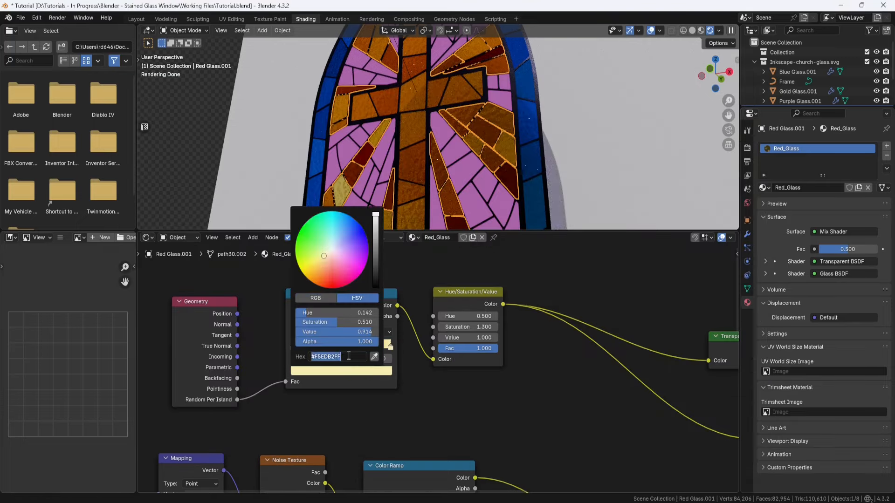
{"action": "key", "text": "ctrl+v"}
Step: Copy the Red Mid colour #CE034AFF from 00_Notes.txt and apply it to the ramp's middle stop
{"action": "key", "text": "alt+Tab"}
{"action": "left_click_drag", "start_coordinate": [171, 142], "coordinate": [137, 142]}
{"action": "key", "text": "ctrl+c"}
{"action": "left_click", "coordinate": [714, 82]}
{"action": "left_click", "coordinate": [343, 369]}
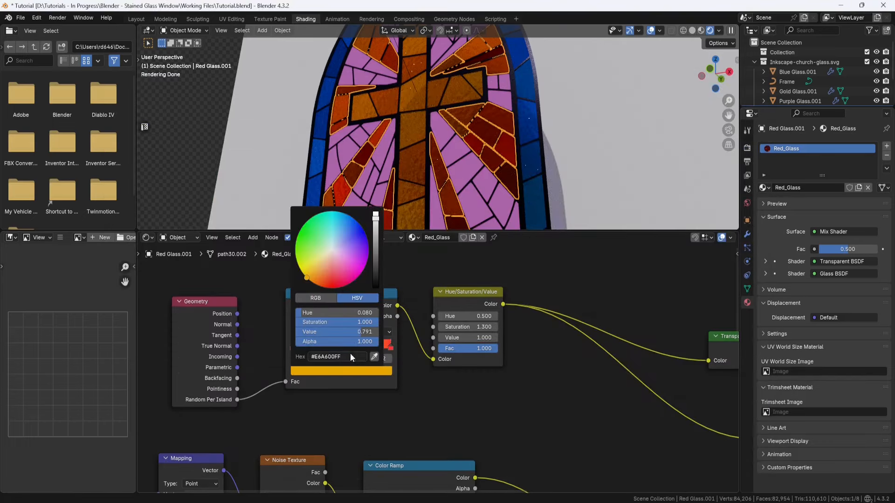
{"action": "key", "text": "ctrl+v"}
Step: Add a ramp stop at 0.268 and recolour the stop at 0.532 to a brighter pink-red
{"action": "left_click", "coordinate": [294, 331]}
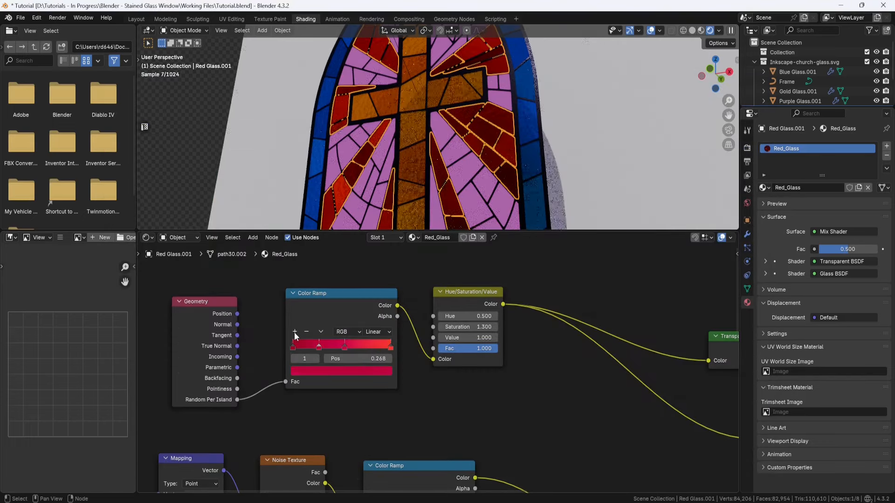
{"action": "left_click", "coordinate": [345, 372]}
{"action": "left_click_drag", "start_coordinate": [375, 227], "coordinate": [376, 217]}
{"action": "left_click", "coordinate": [343, 280]}
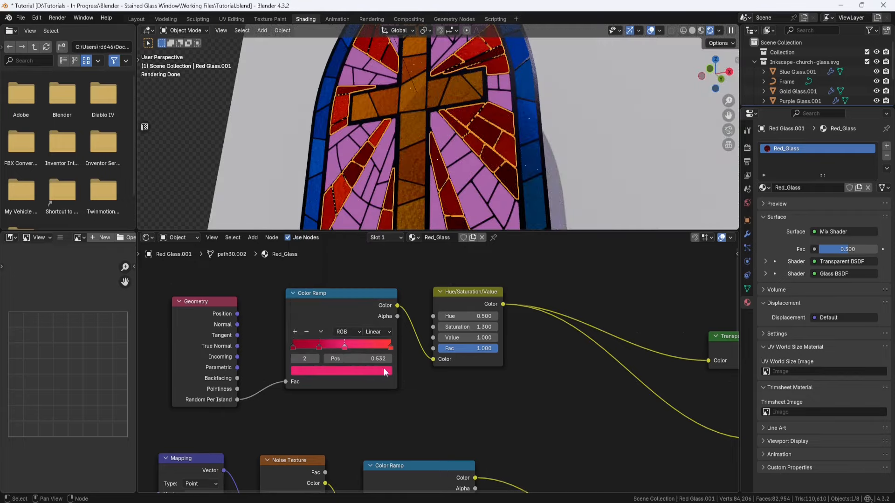
Step: Lighten the ramp's last stop to a pale salmon red and shift the pink stop to 0.523
{"action": "left_click", "coordinate": [390, 347]}
{"action": "left_click", "coordinate": [385, 371]}
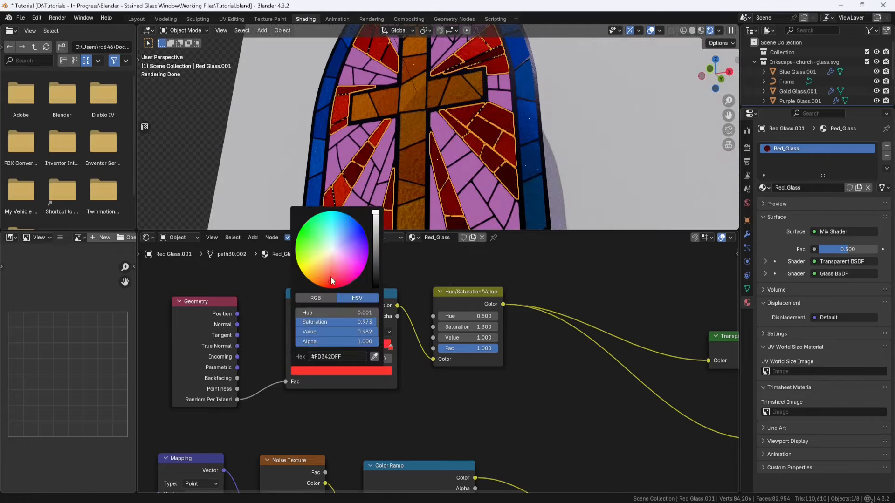
{"action": "left_click_drag", "start_coordinate": [331, 279], "coordinate": [331, 266]}
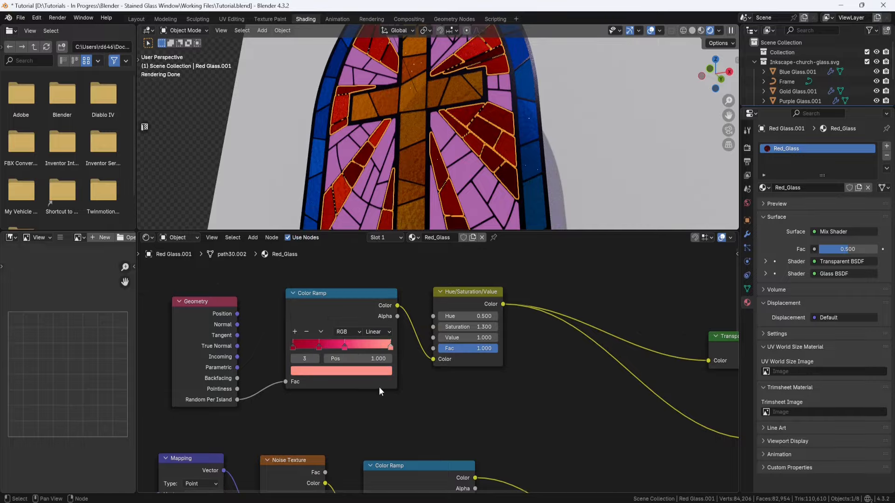
{"action": "left_click", "coordinate": [344, 347]}
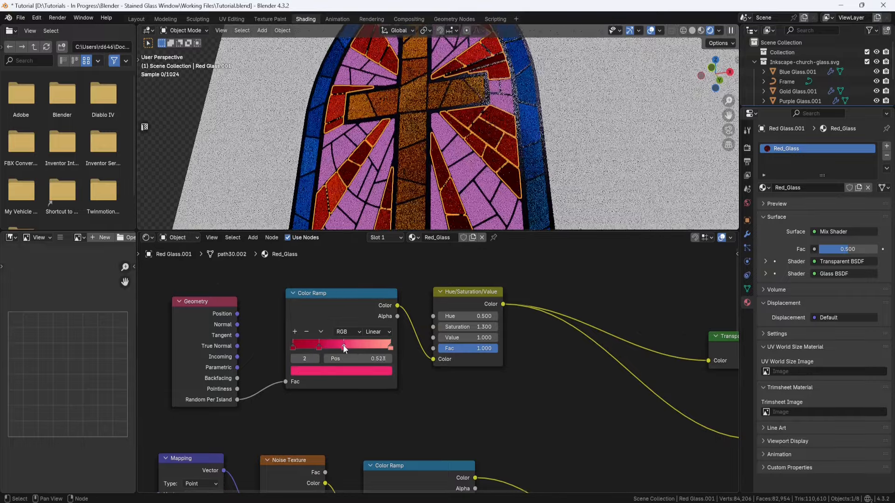
{"action": "middle_click_drag", "start_coordinate": [503, 121], "coordinate": [516, 139]}
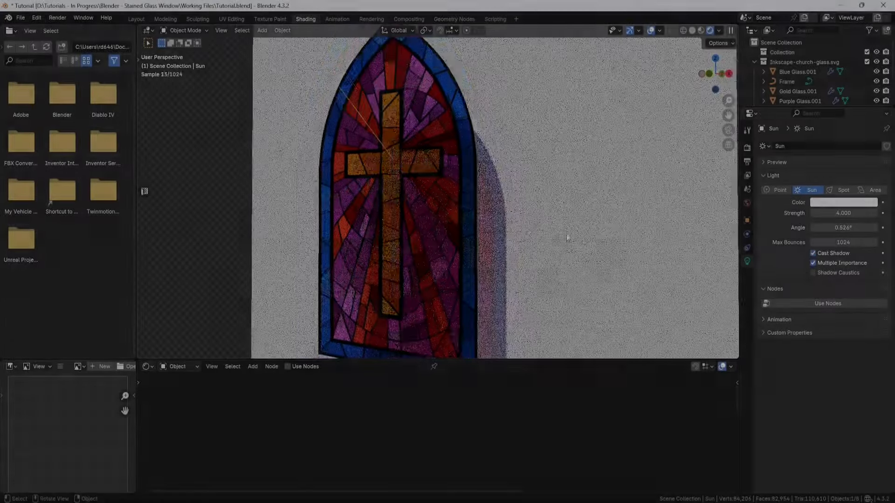
{"action": "middle_click_drag", "start_coordinate": [567, 238], "coordinate": [483, 248]}
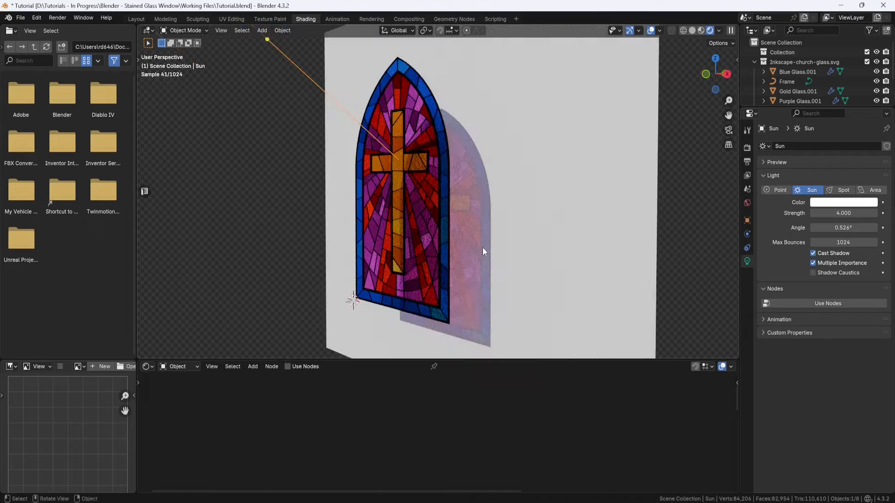